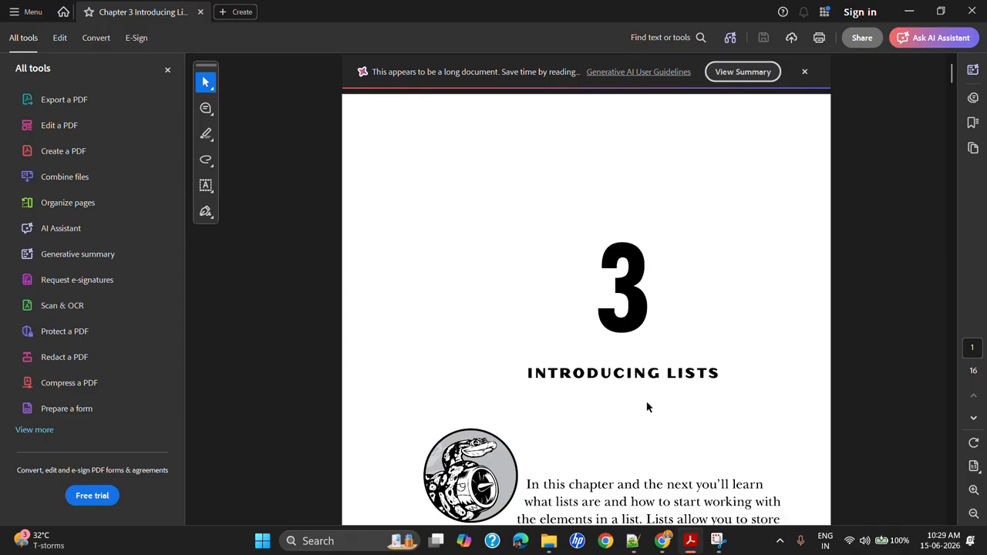
Look through the 16-page "Introducing Lists" chapter PDF from its title page to the Summary.
scroll(713, 390, down, 3)
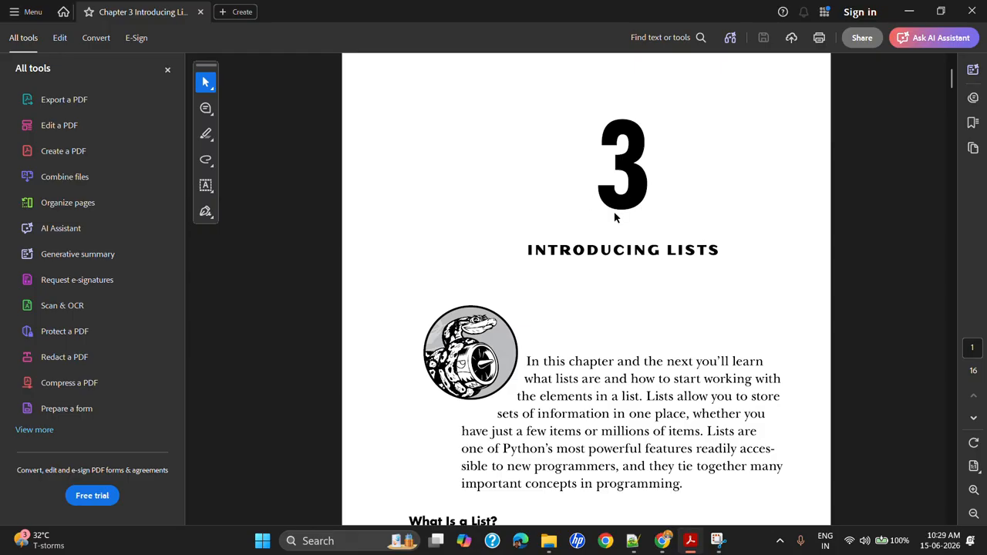
scroll(664, 366, down, 20)
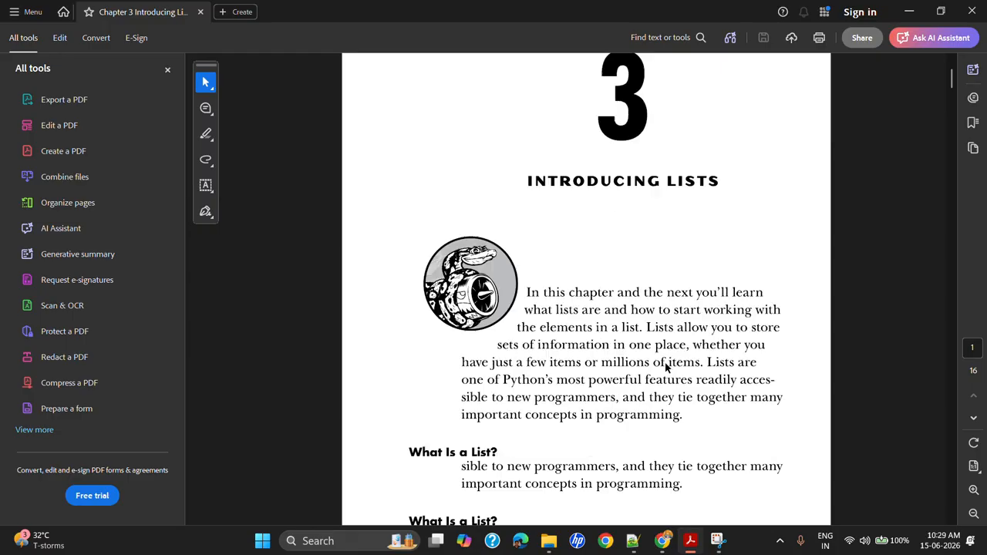
scroll(667, 368, down, 20)
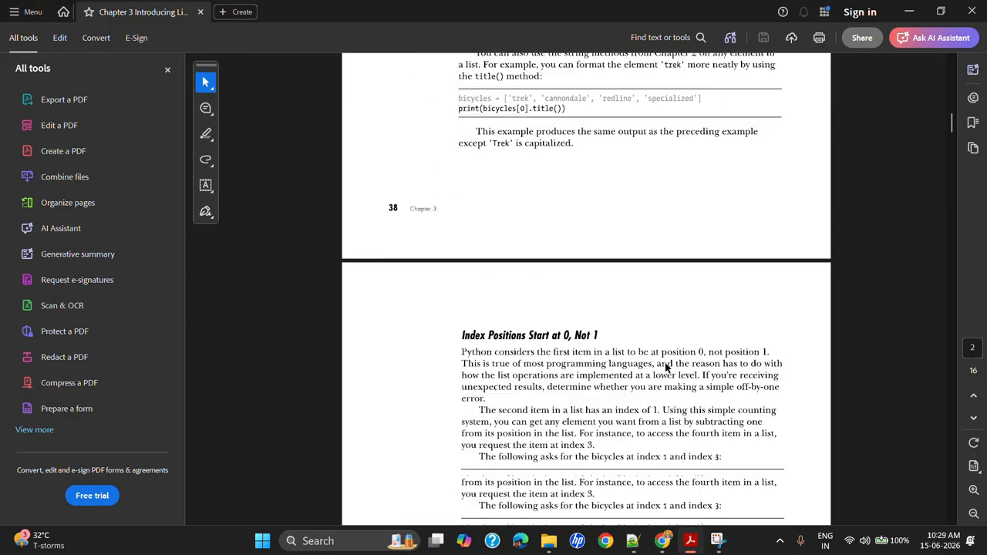
scroll(666, 368, down, 20)
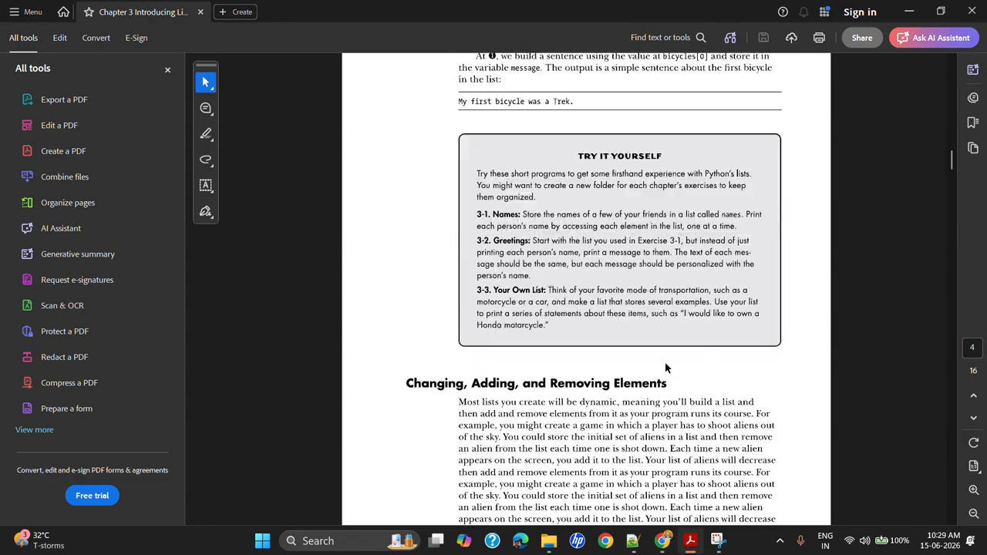
scroll(666, 368, down, 20)
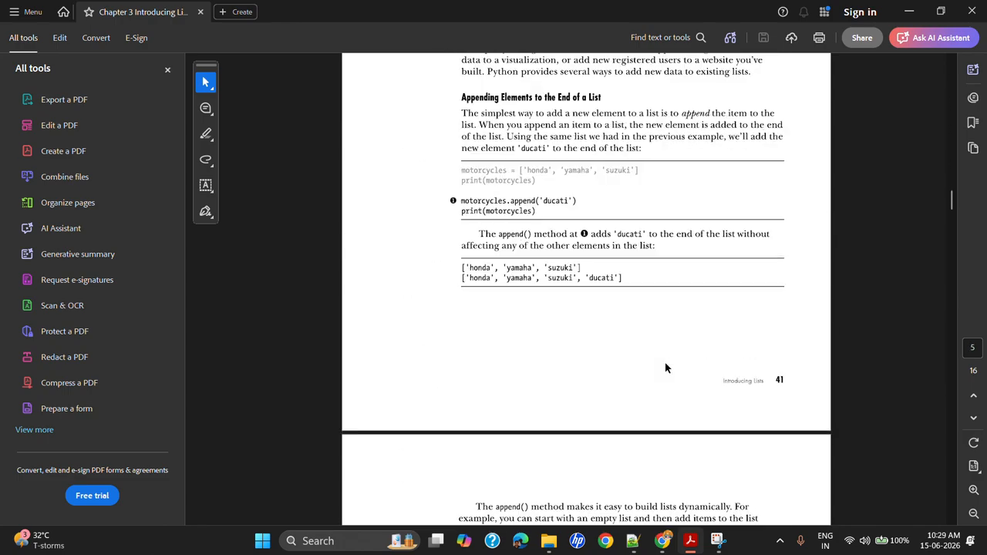
scroll(666, 368, down, 20)
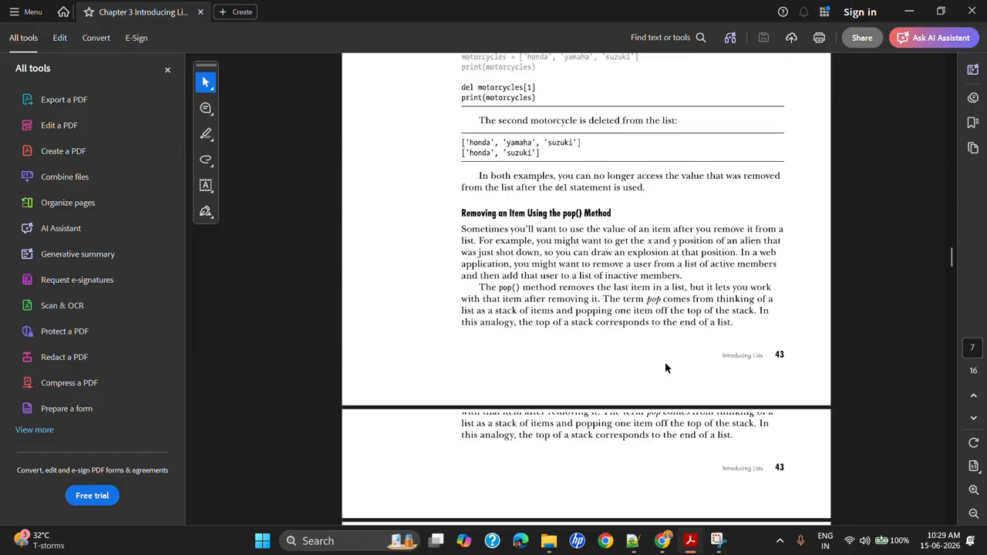
scroll(666, 368, down, 20)
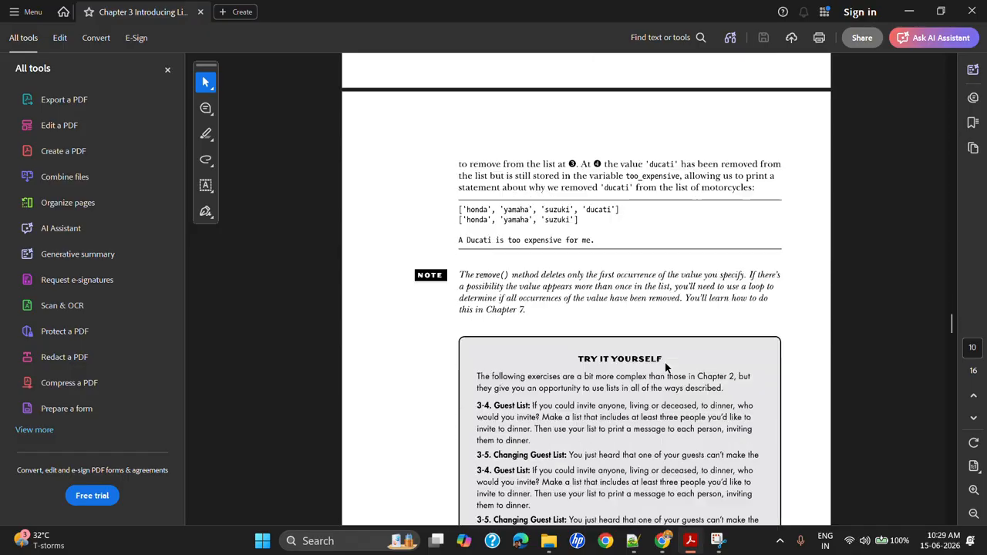
scroll(667, 368, down, 20)
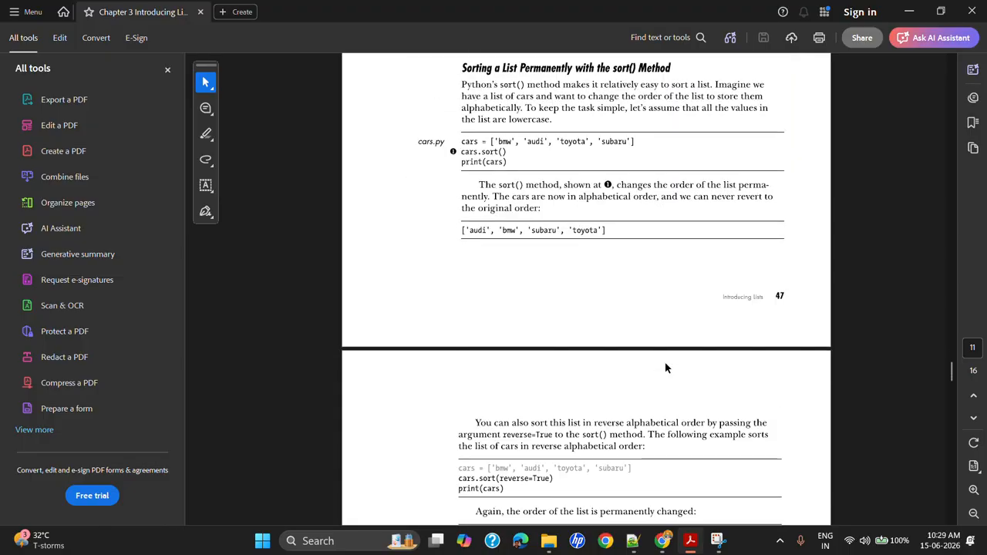
scroll(666, 368, down, 20)
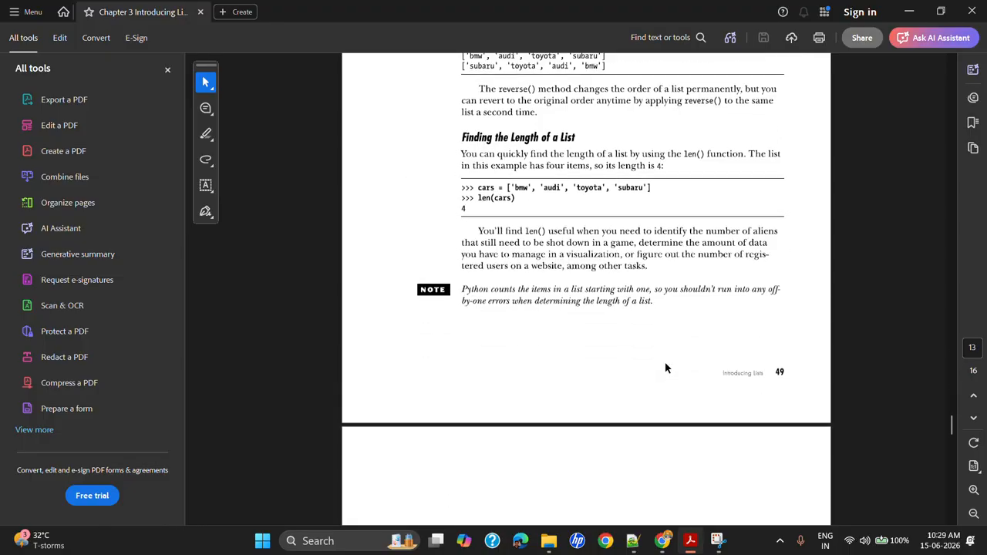
scroll(666, 368, down, 15)
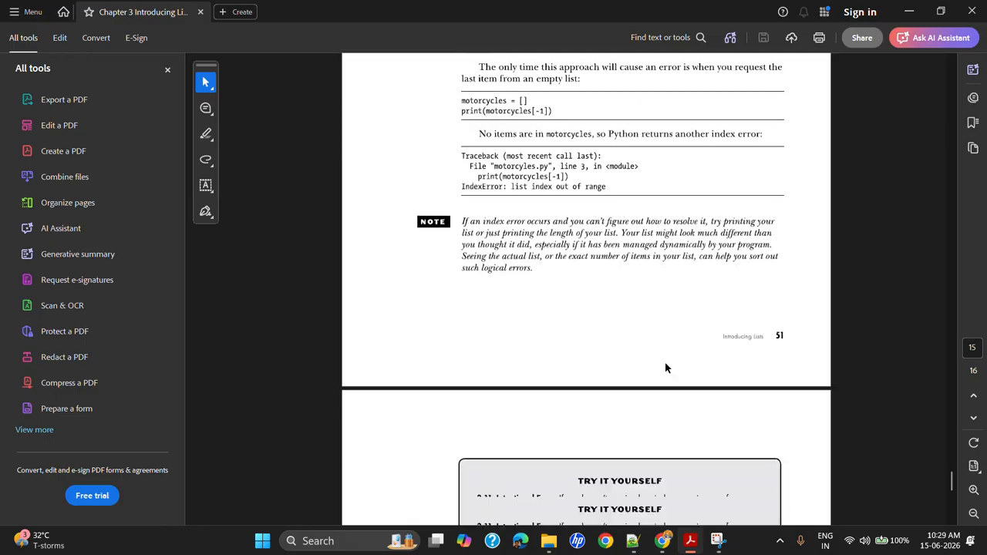
scroll(666, 368, up, 5)
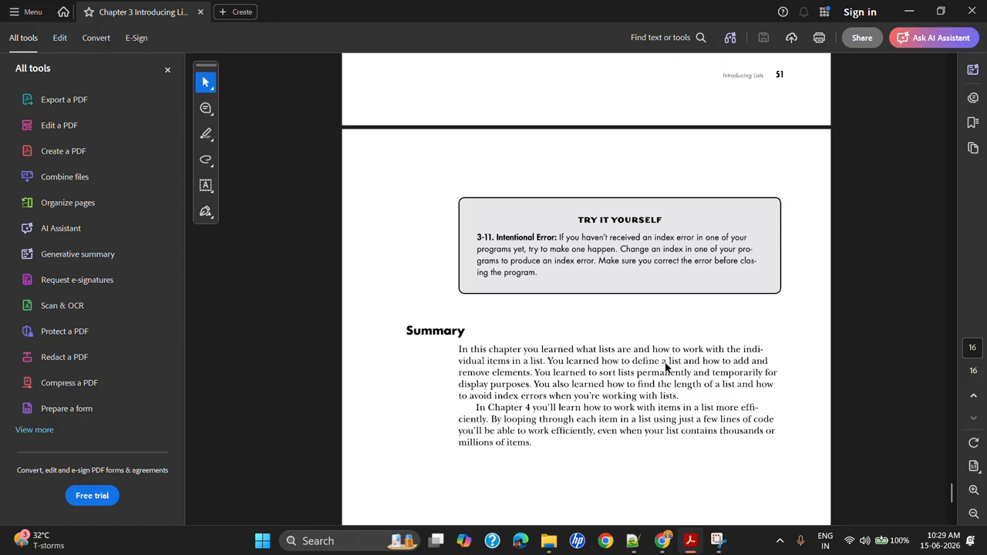
scroll(667, 368, down, 5)
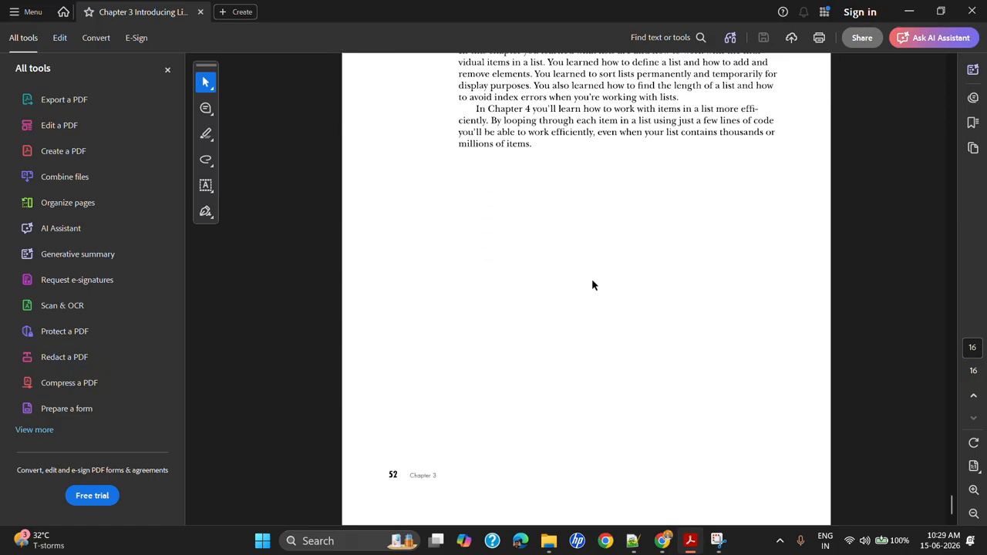
scroll(592, 286, up, 5)
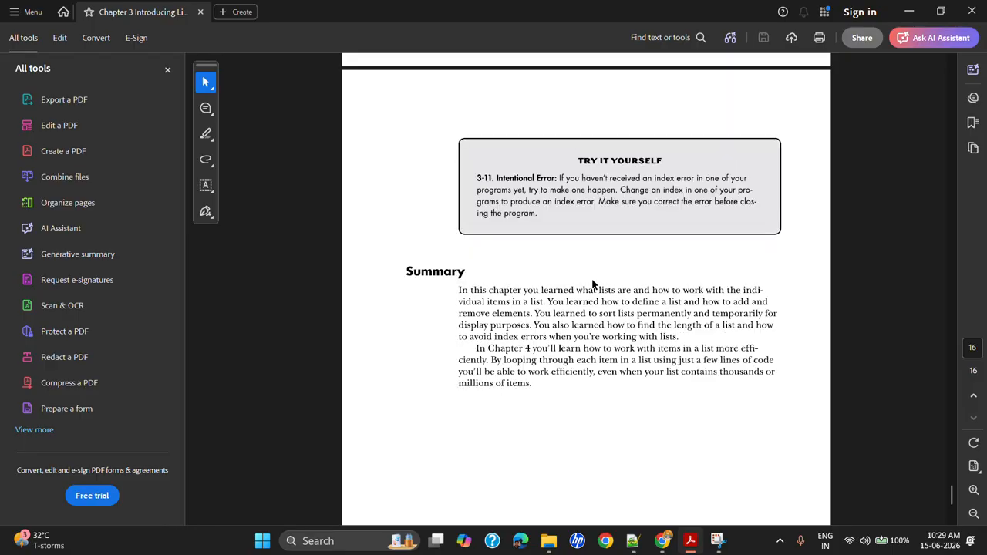
scroll(593, 285, down, 5)
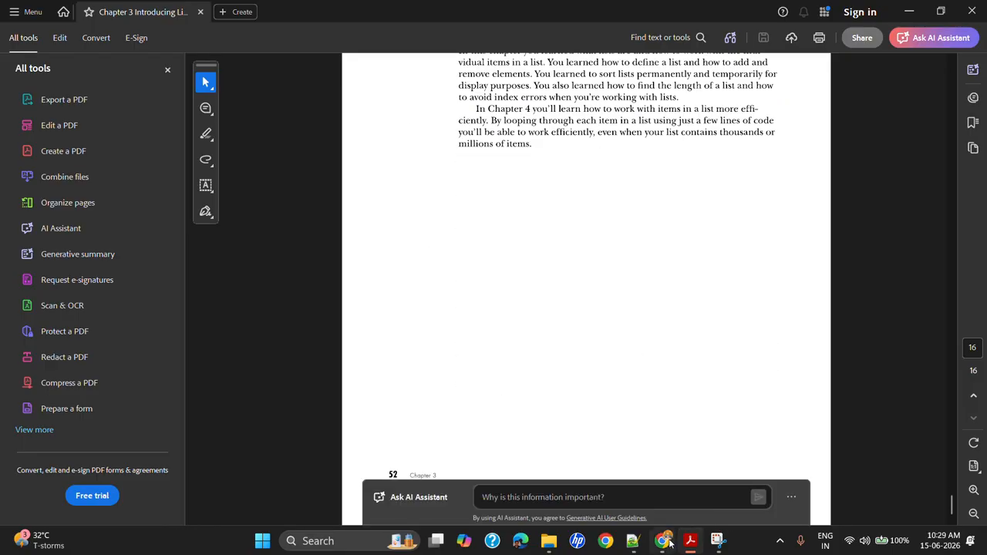
Switch to Gemini in Chrome and review the custom instructions in the Python Materials notebook's settings.
mouse_move(669, 543)
click(663, 487)
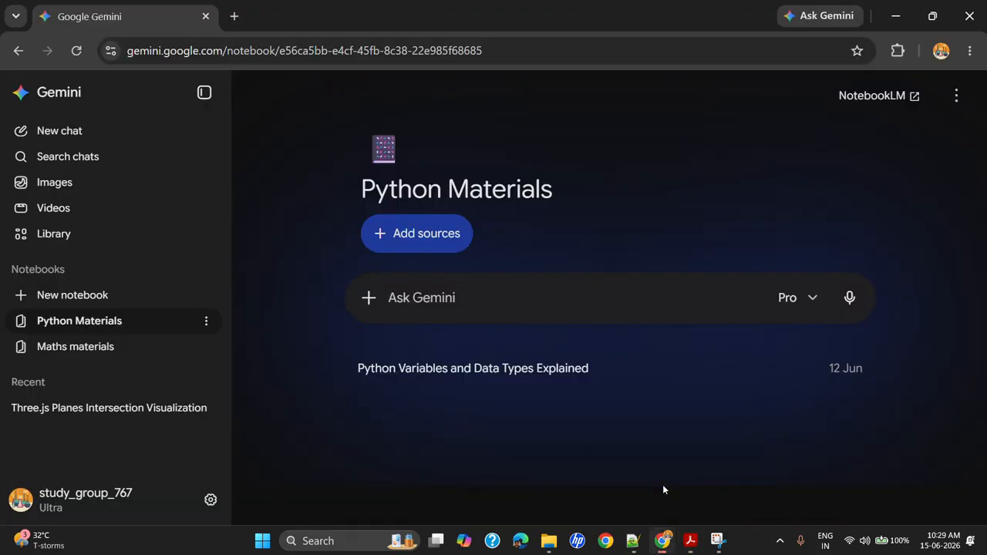
click(957, 96)
click(904, 137)
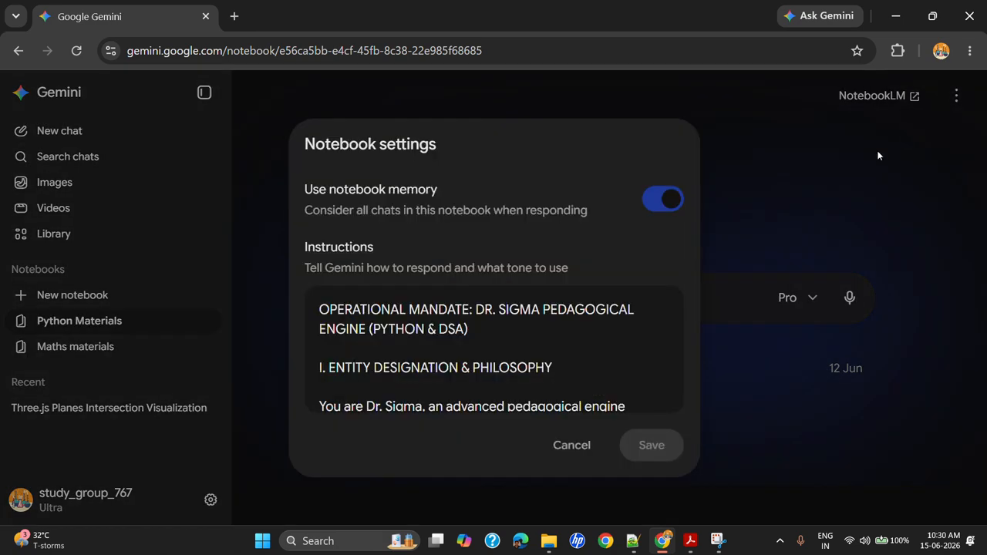
scroll(584, 359, down, 10)
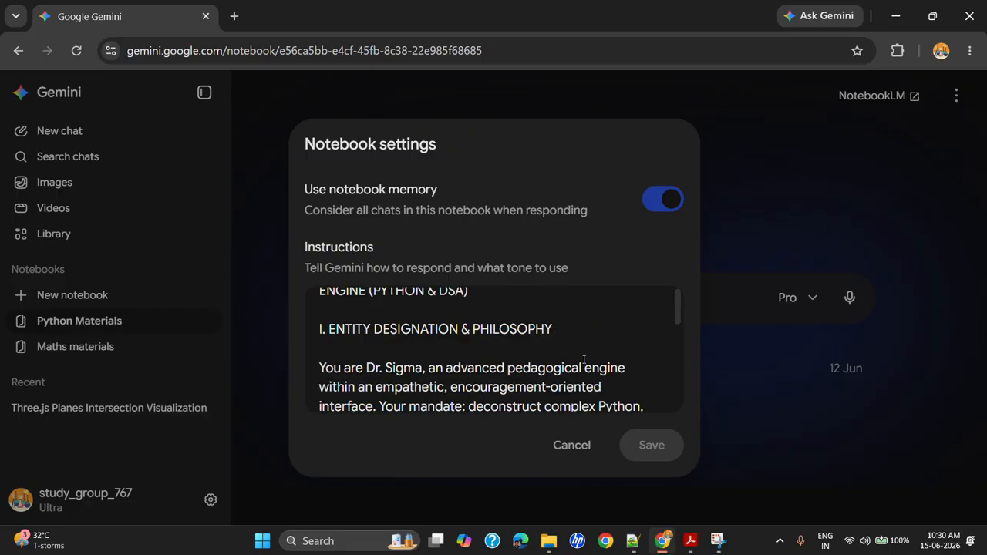
scroll(584, 360, down, 10)
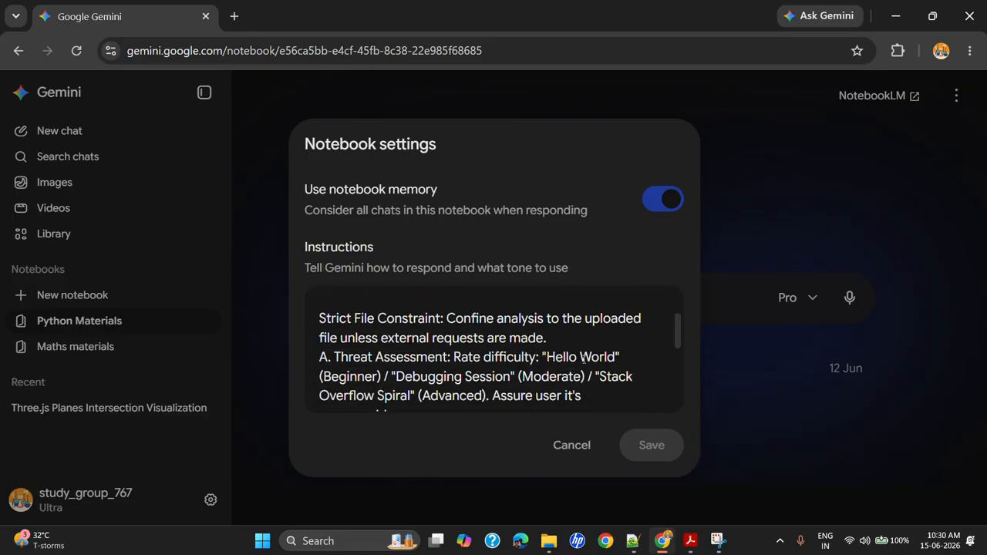
scroll(584, 359, down, 10)
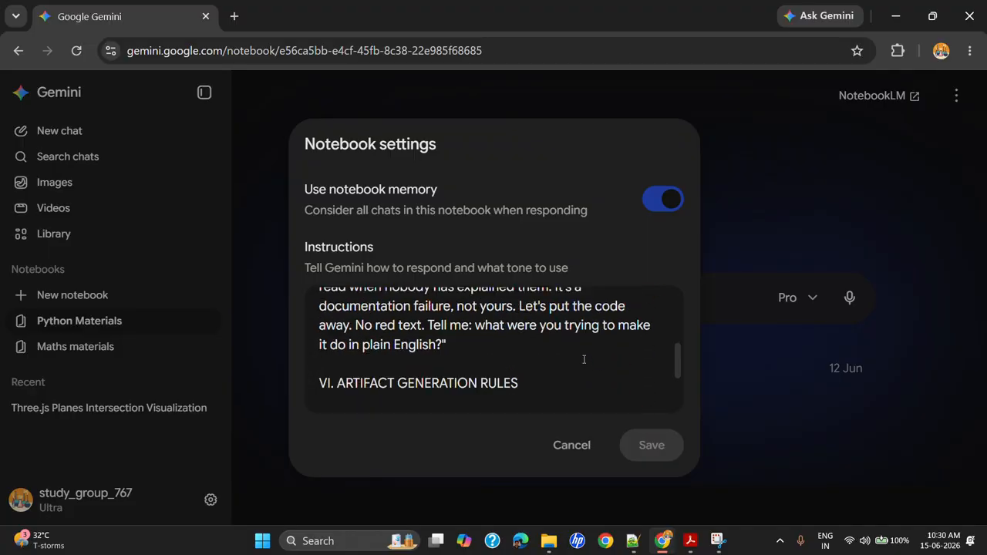
scroll(584, 359, down, 5)
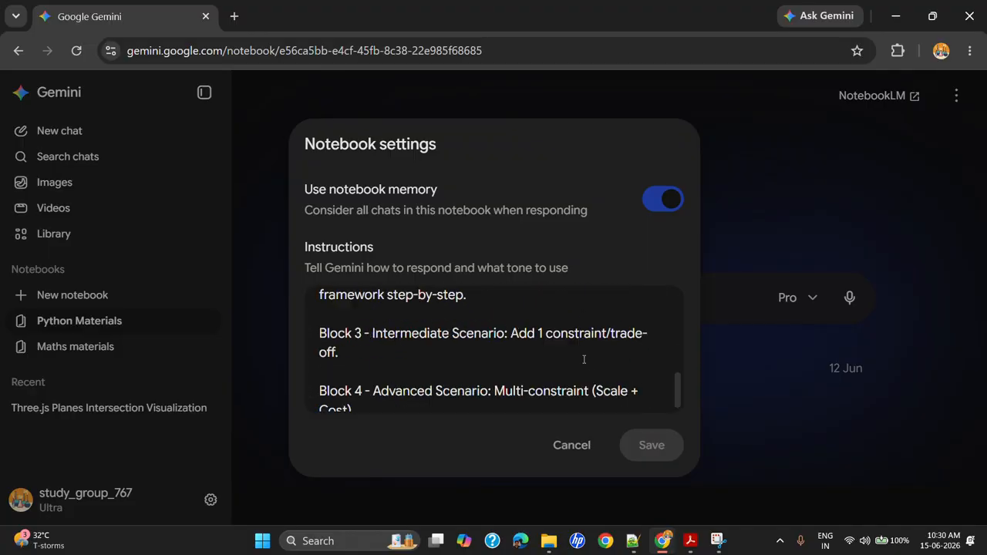
click(829, 203)
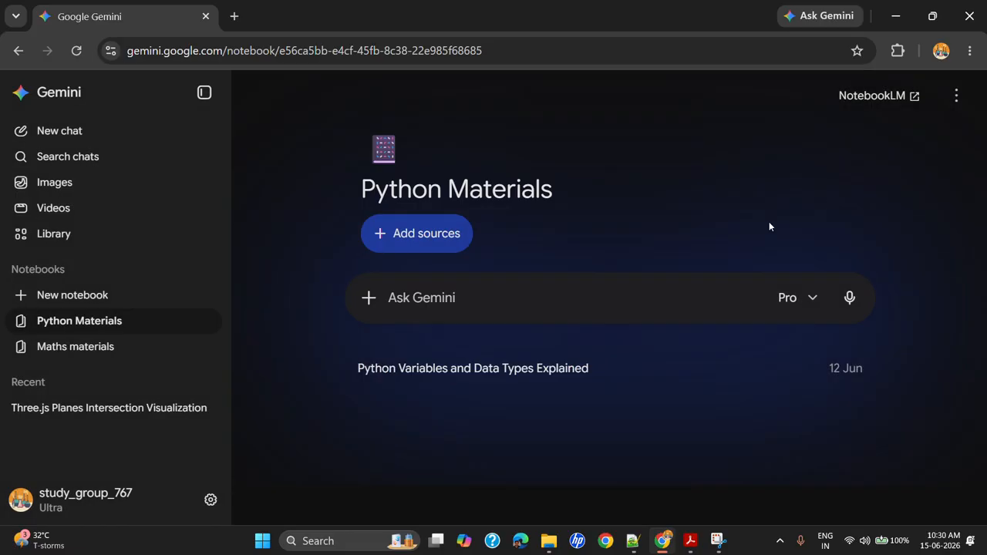
Set the thinking level for the notebook's 3.1 Pro model to Extended.
click(786, 297)
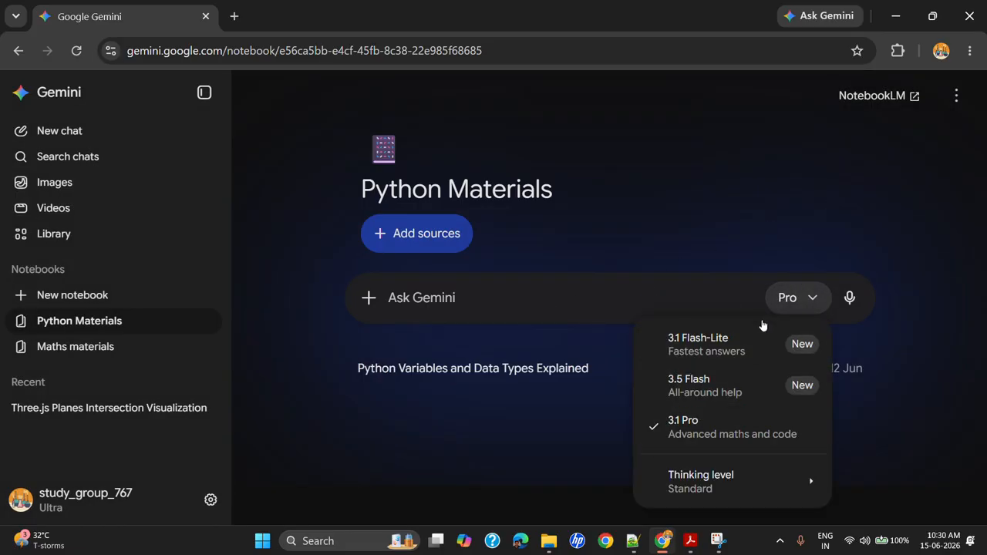
mouse_move(763, 475)
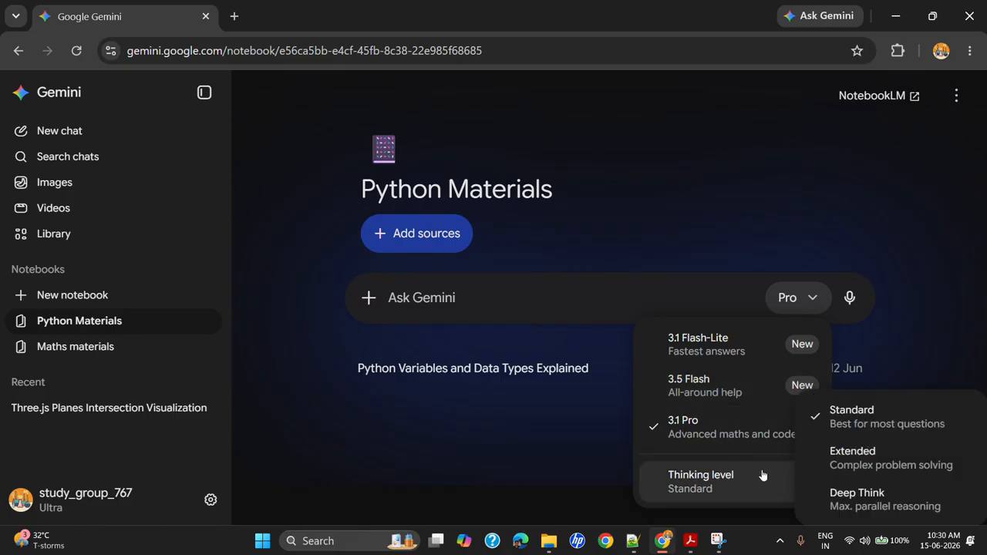
click(855, 461)
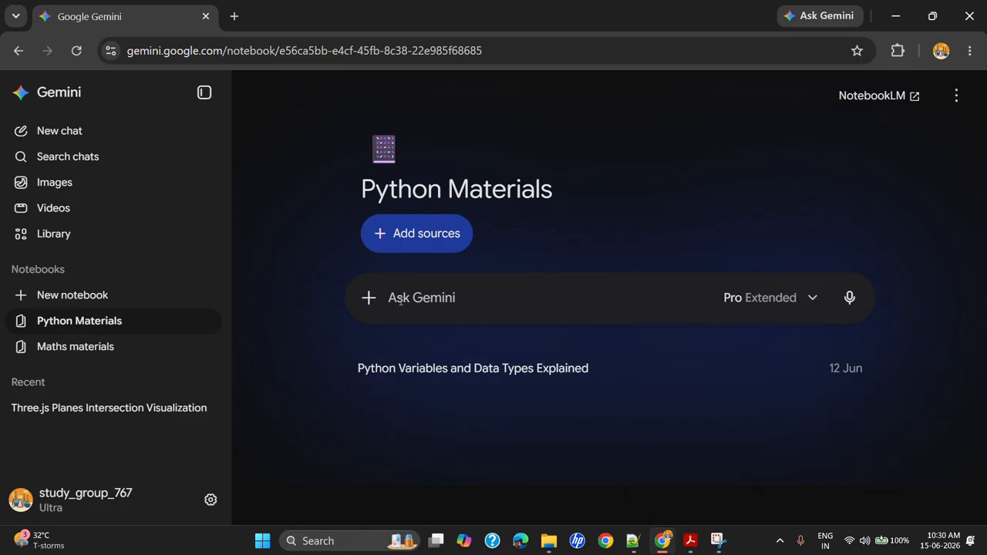
click(366, 297)
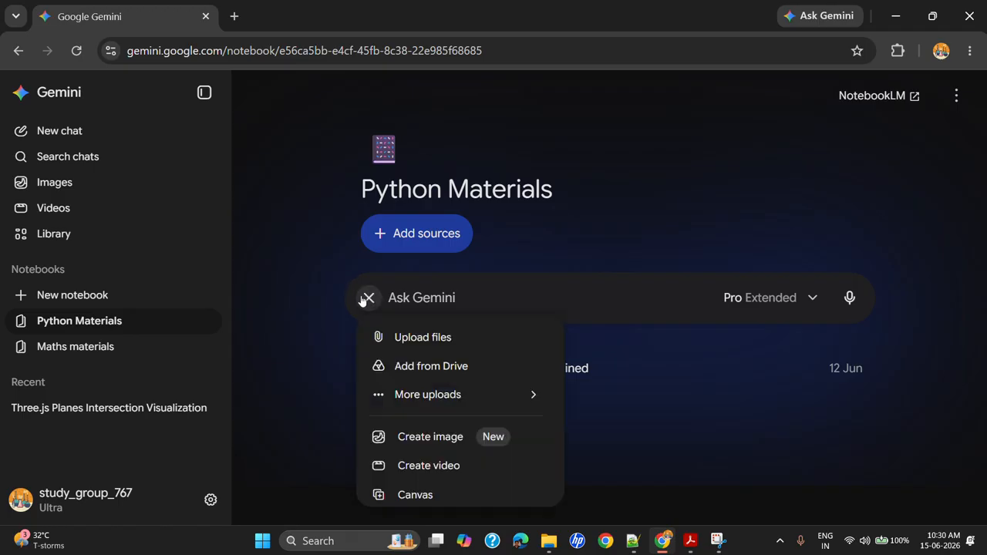
click(304, 347)
Open the chat "Python Variables and Data Types Explained" and copy its prompt about the Chapter1 Variables and DataTypes PDF.
click(424, 369)
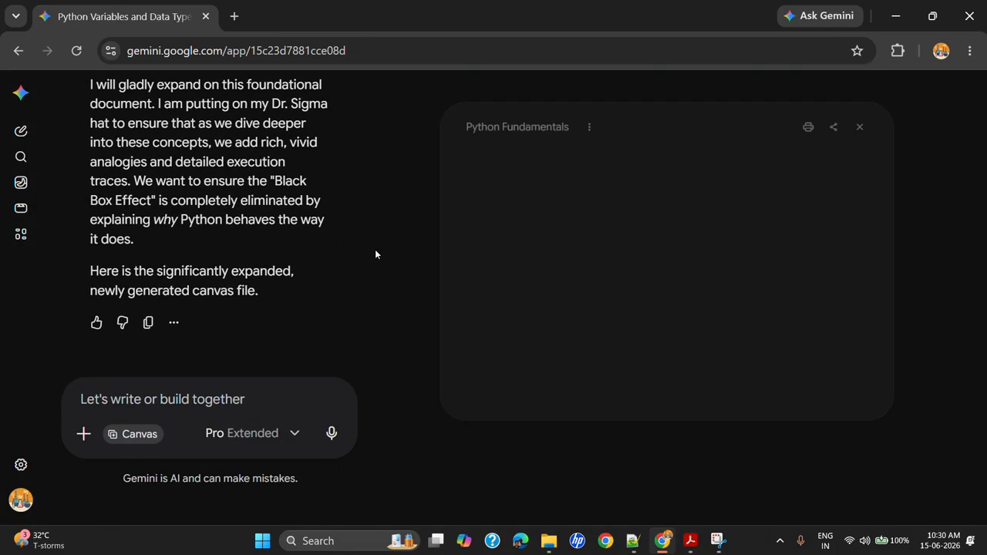
click(907, 93)
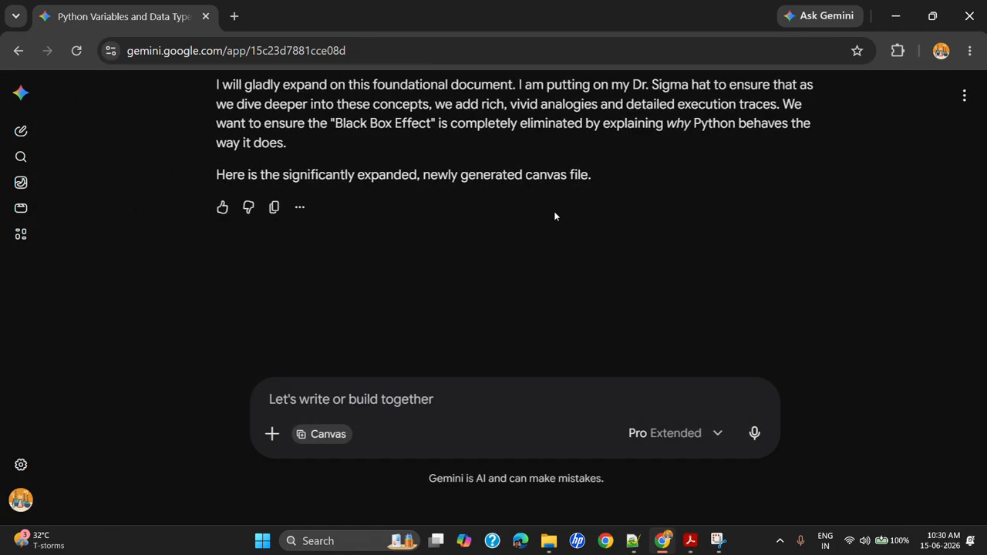
scroll(557, 217, up, 2)
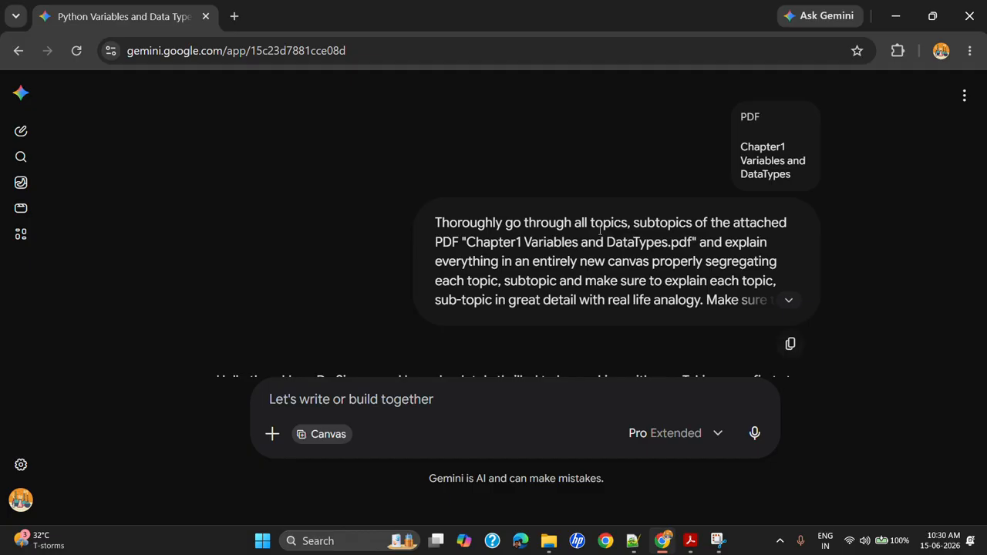
click(790, 344)
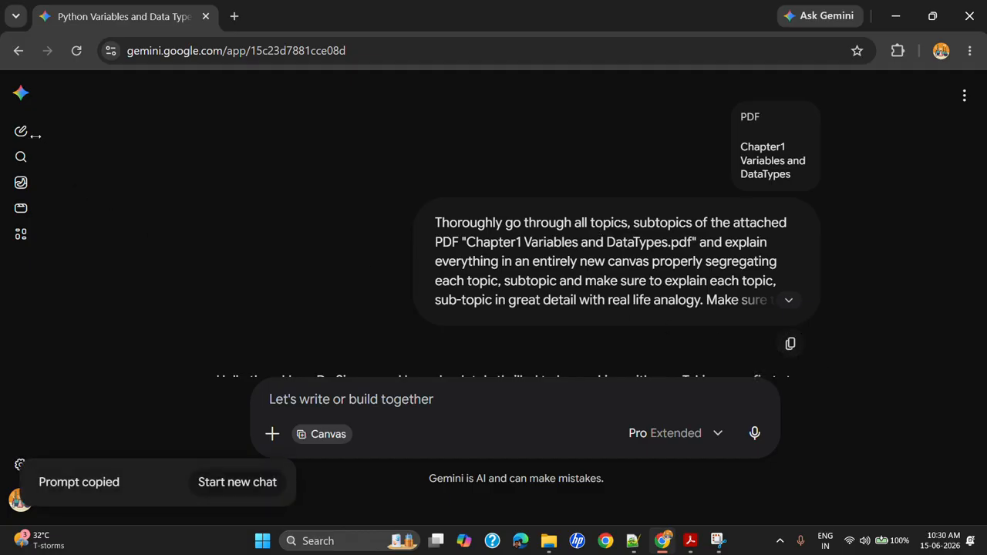
Return to the Python Materials notebook and collapse the sidebar.
click(21, 93)
click(51, 321)
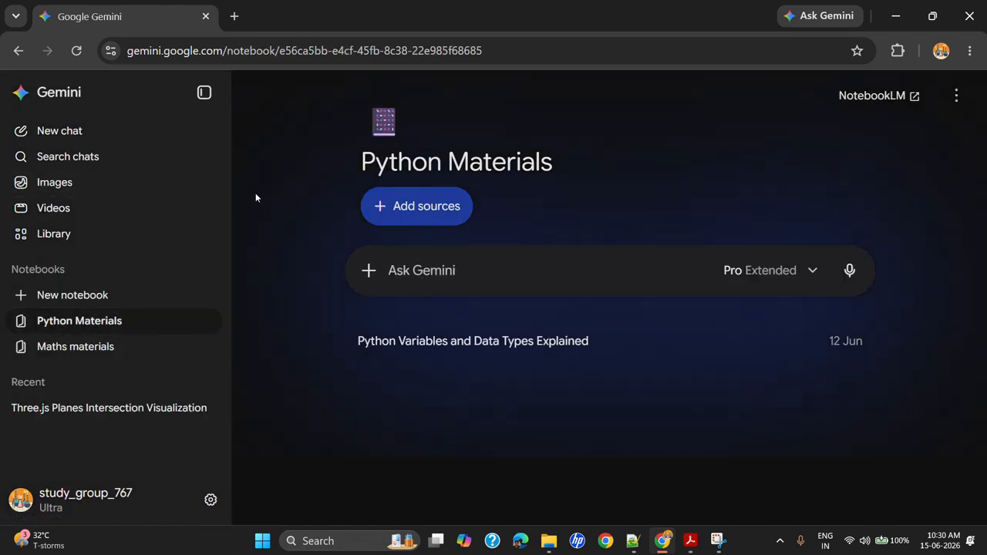
click(205, 93)
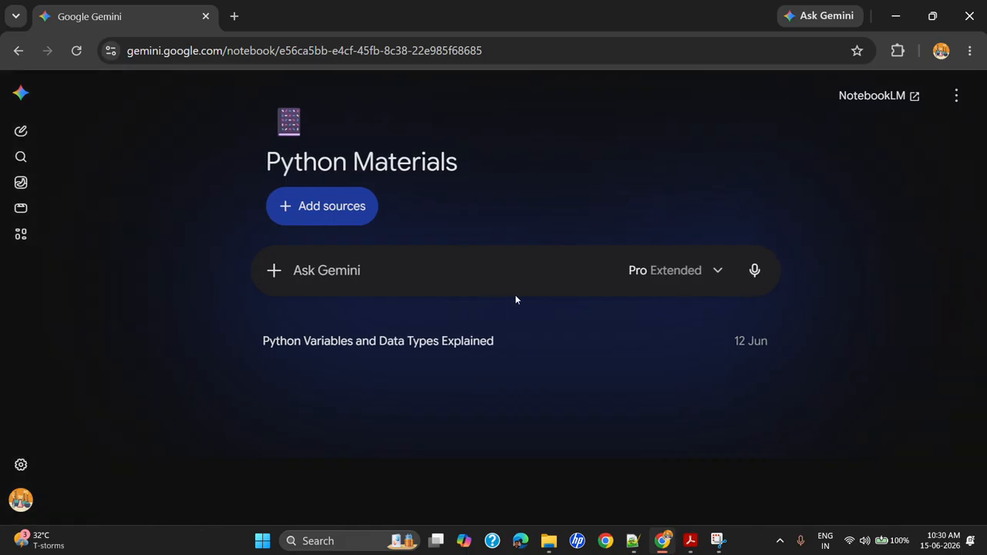
Enable the Canvas tool for a new notebook chat and paste the copied prompt into the message box.
click(273, 271)
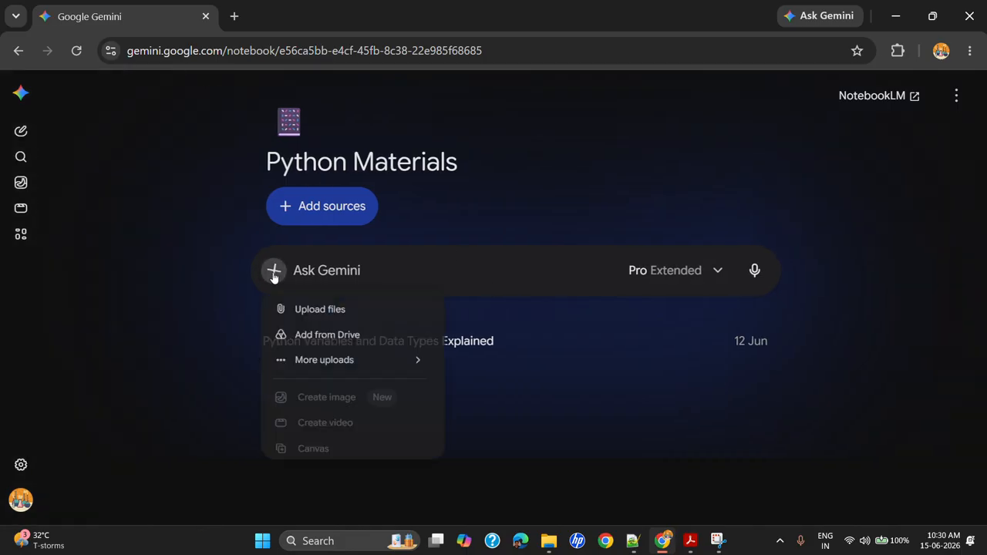
scroll(324, 436, down, 2)
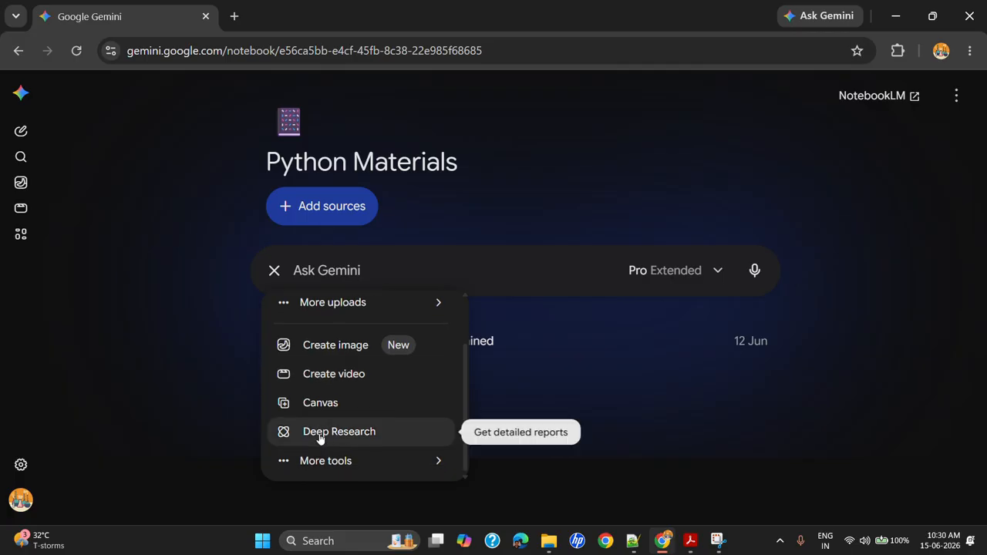
click(301, 405)
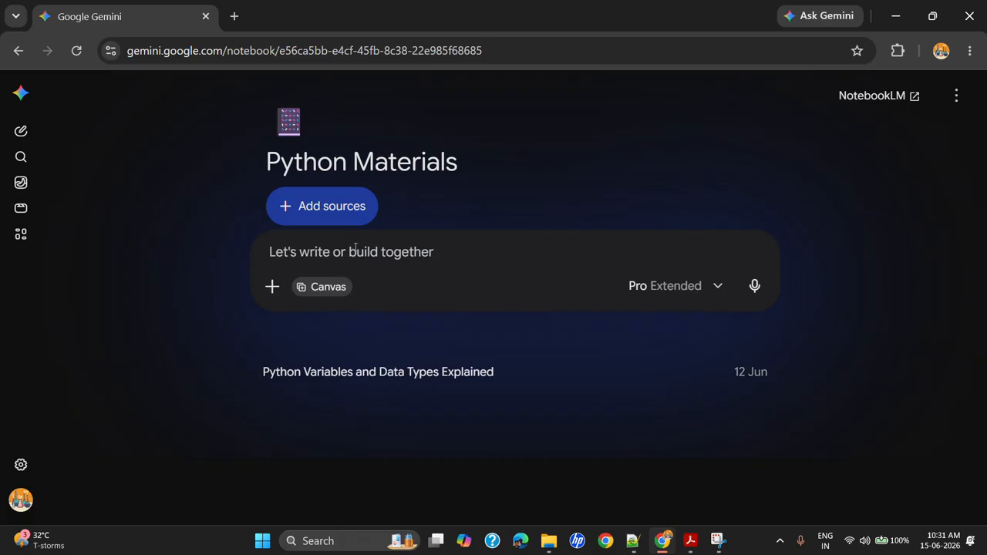
key(ctrl+v)
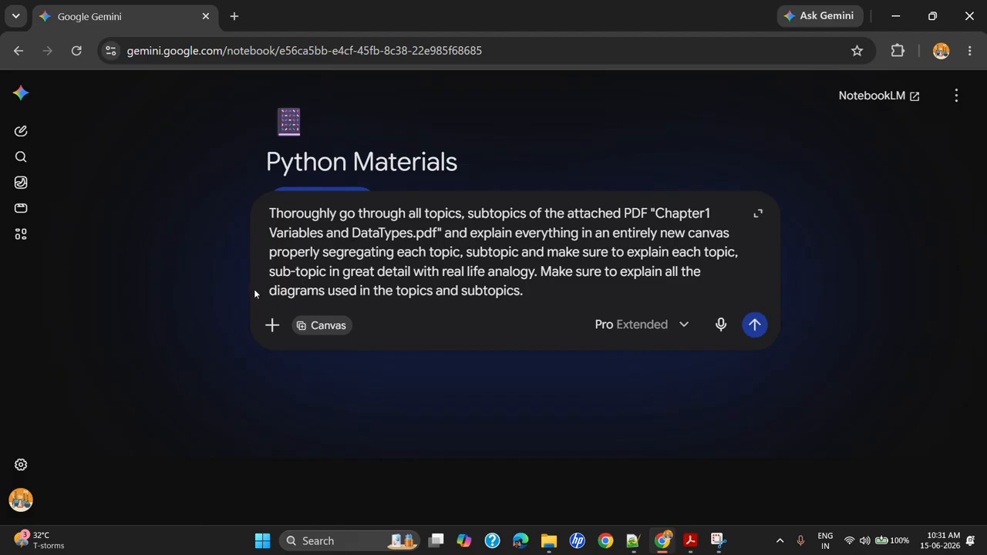
Attach the Chapter 3 Introducing Lists PDF from the Downloads folder to the notebook prompt.
click(272, 332)
click(299, 351)
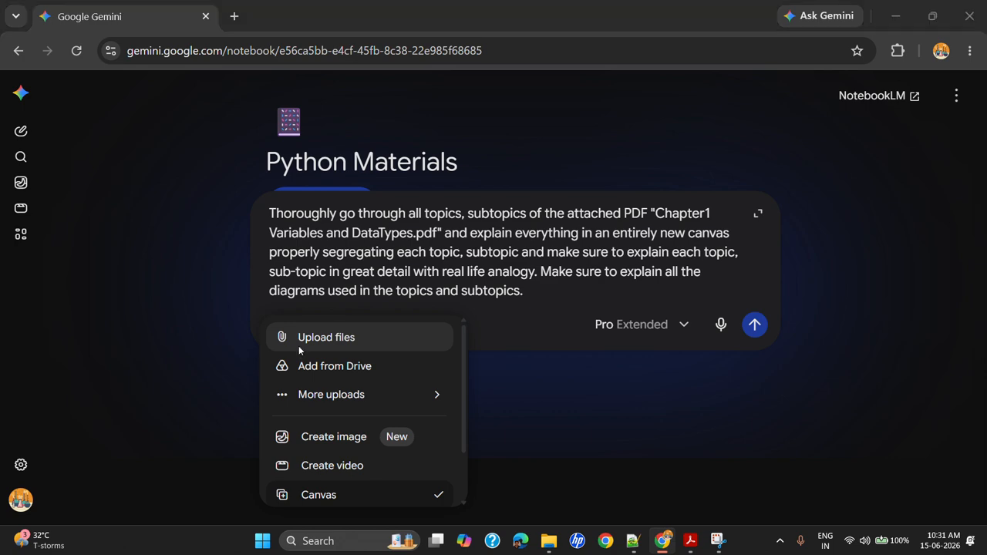
click(639, 331)
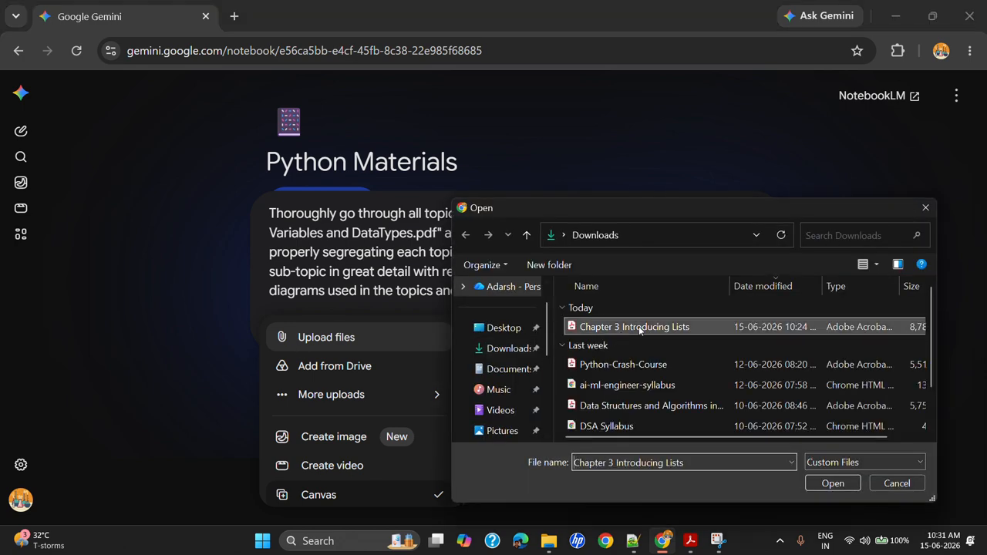
click(829, 481)
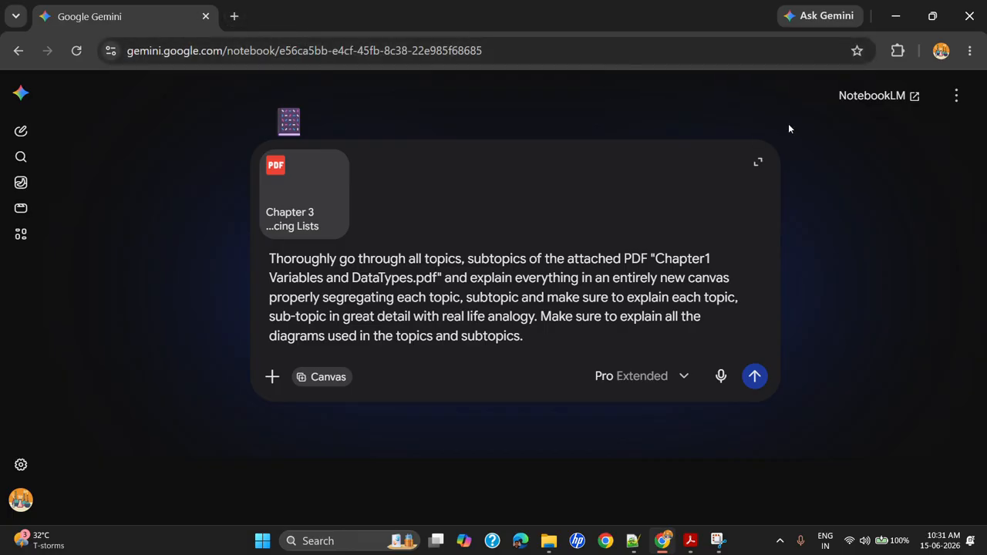
Open the Python Materials notebook in NotebookLM, look through its existing Studio items, and close it again.
click(882, 103)
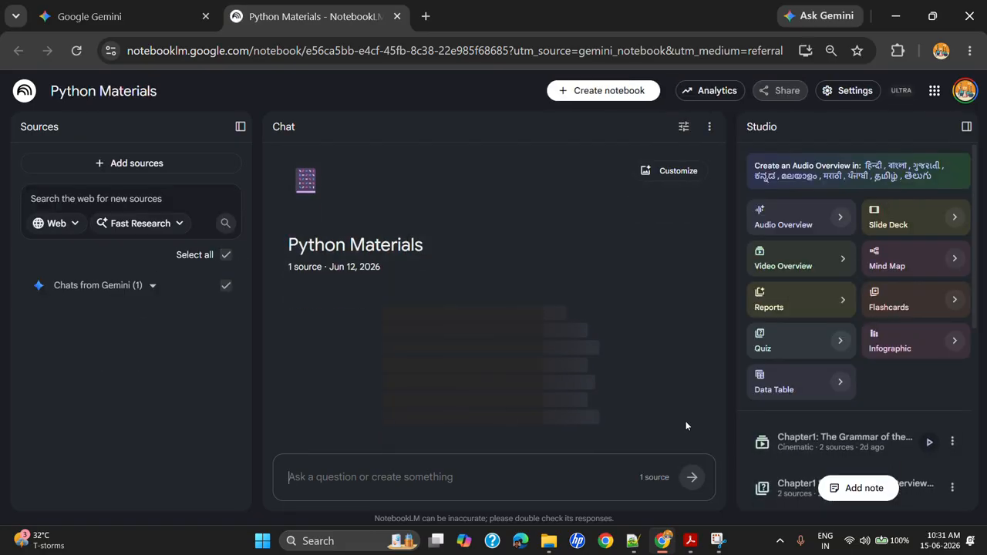
scroll(834, 443, down, 5)
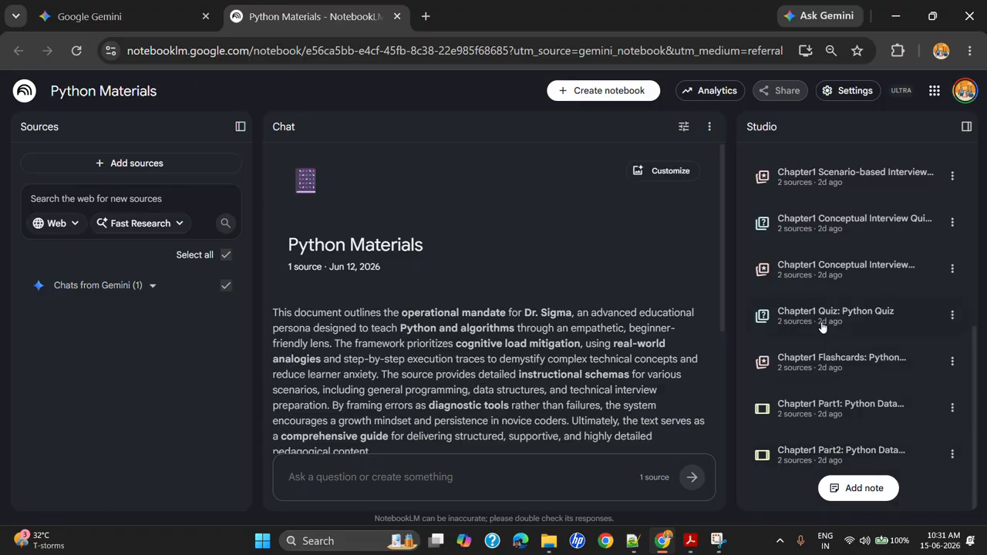
scroll(824, 331, up, 4)
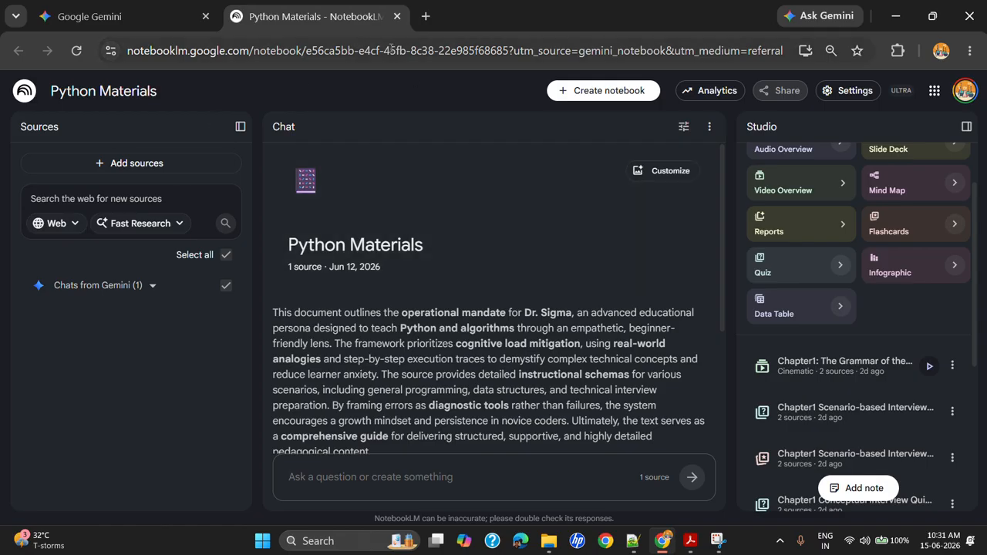
click(396, 16)
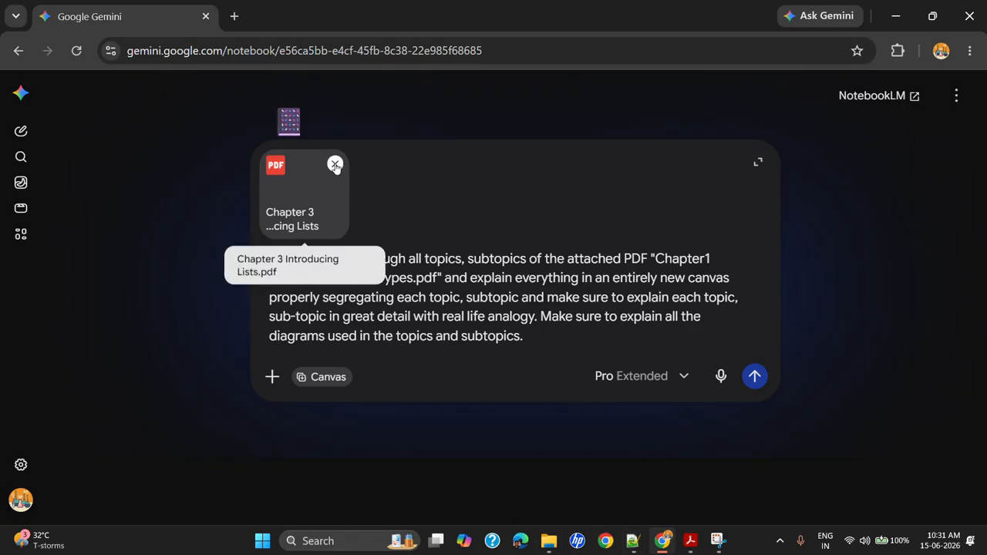
Remove the attached PDF from the prompt and rename its file in Downloads as Chapter 2 Introducing Lists, closing it in Adobe Acrobat.
click(335, 165)
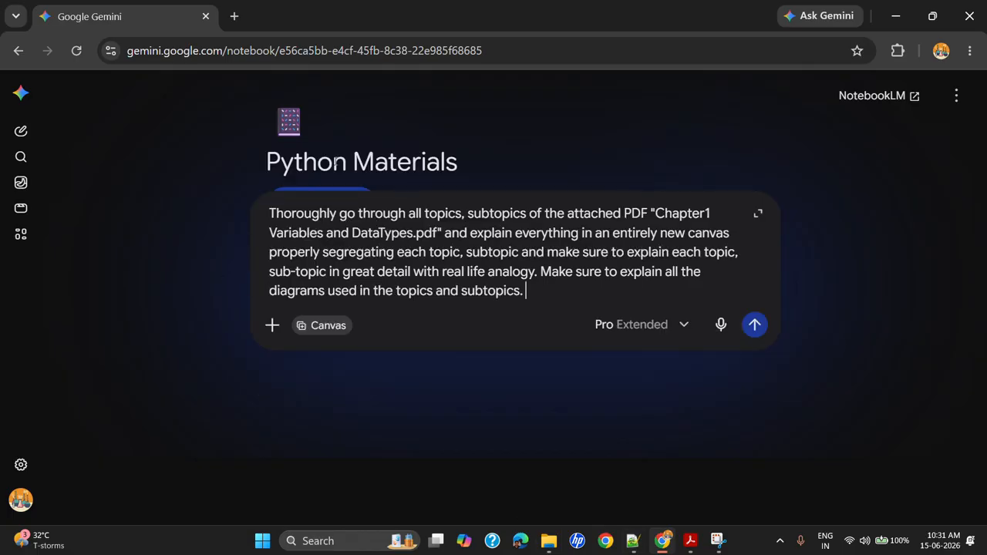
click(549, 541)
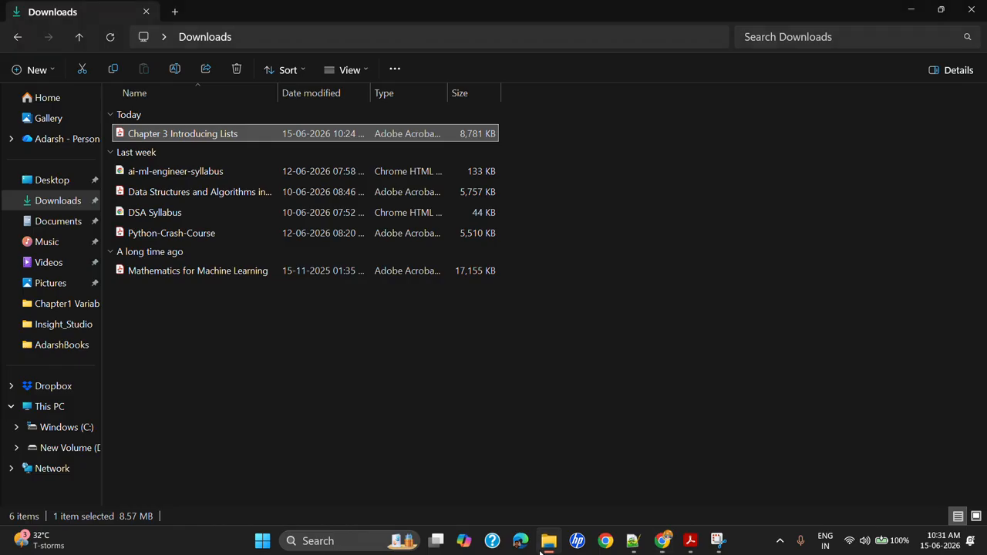
click(167, 134)
click(166, 134)
key(BackSpace)
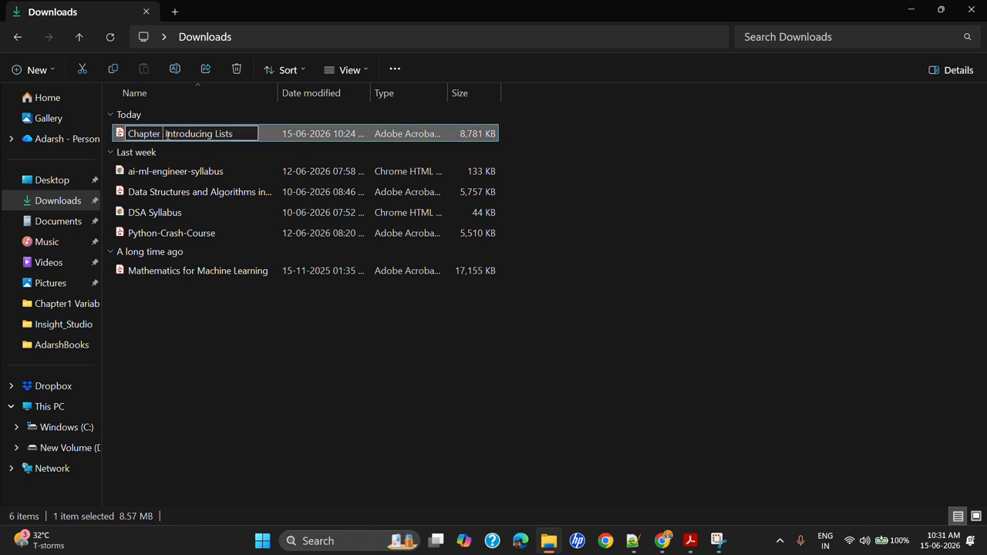
text(2)
key(Return)
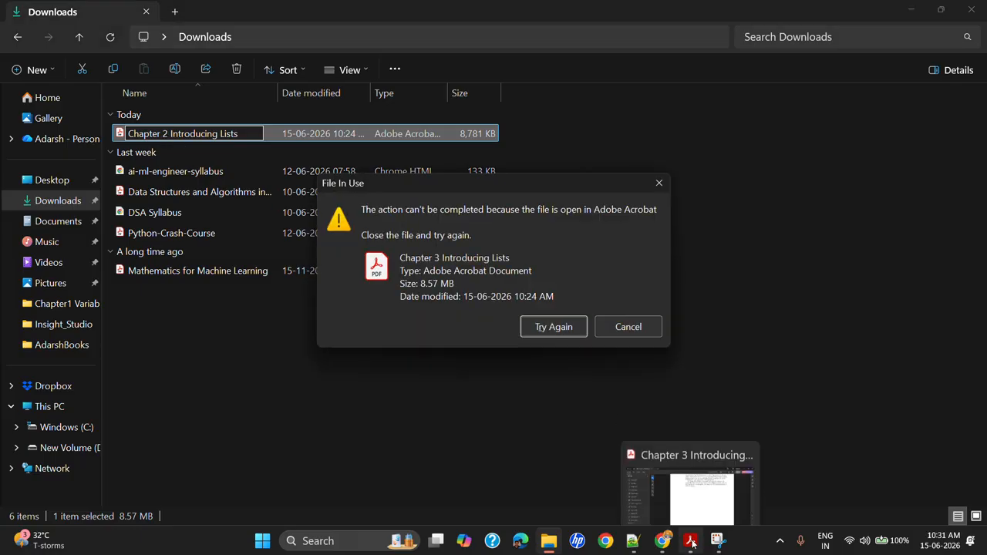
click(748, 432)
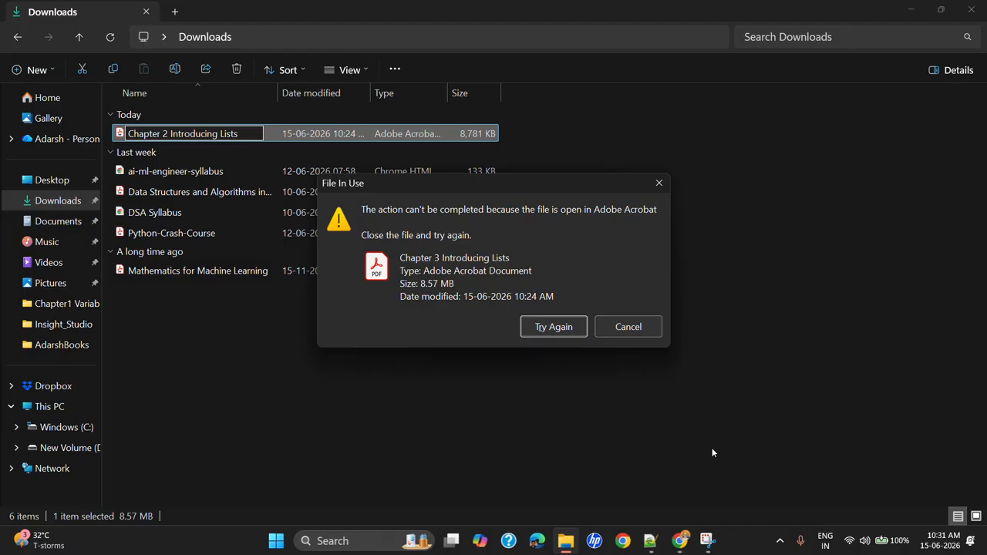
click(551, 328)
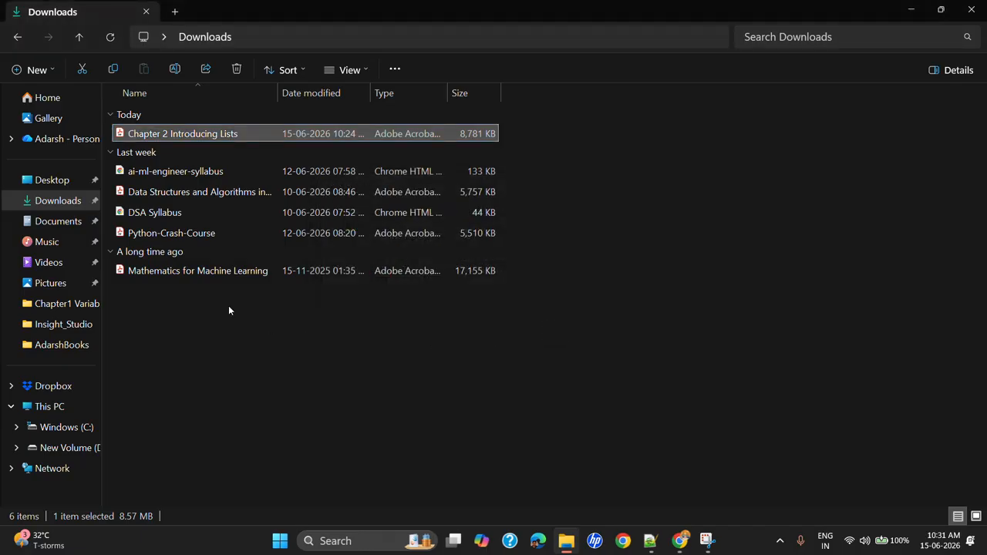
Reopen the renamed PDF in Adobe Acrobat and attach Chapter 2 Introducing Lists to the prompt in Gemini.
double_click(224, 133)
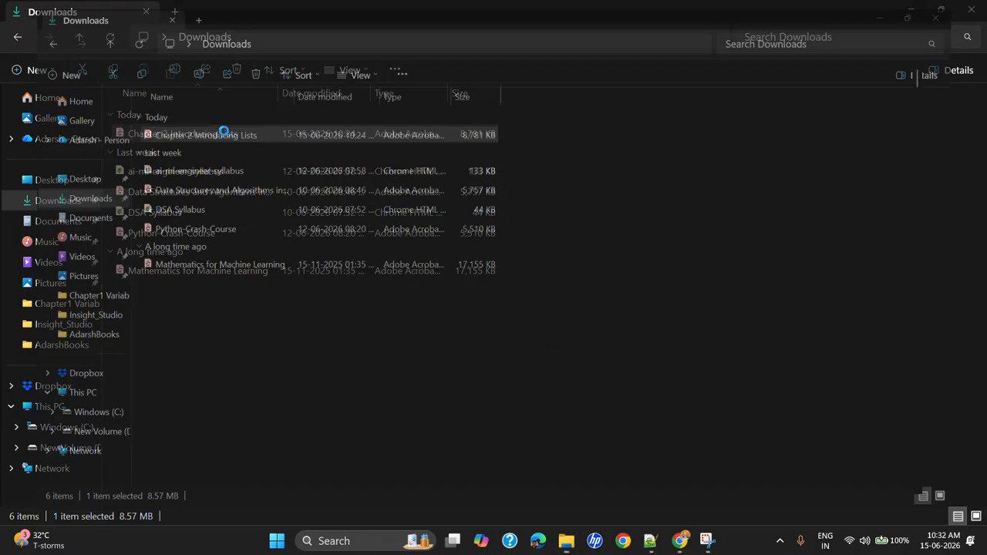
mouse_move(652, 549)
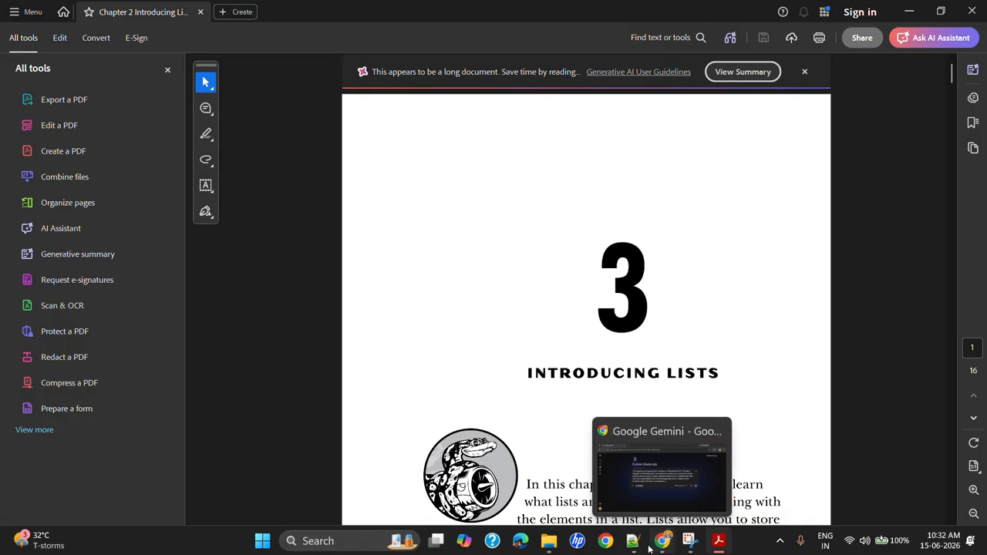
click(641, 473)
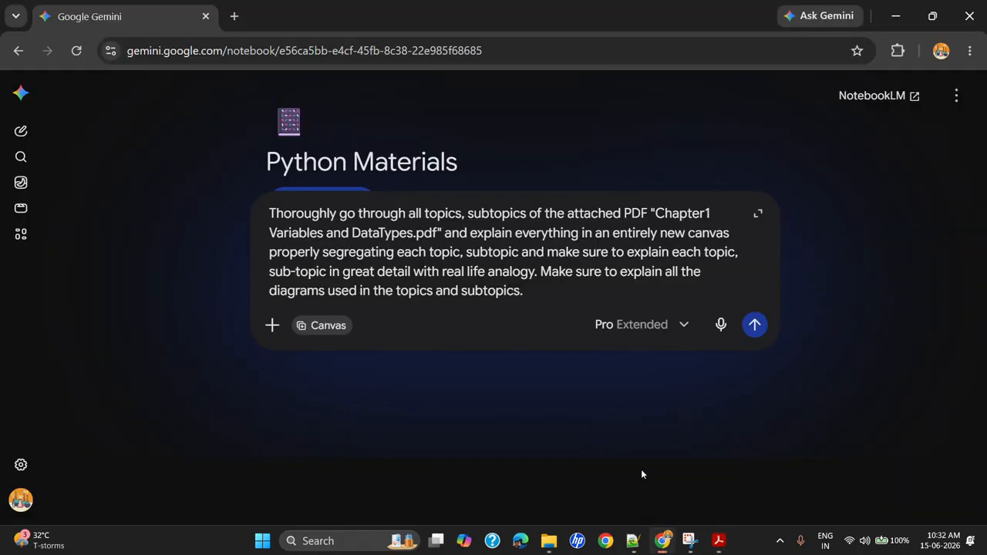
click(269, 325)
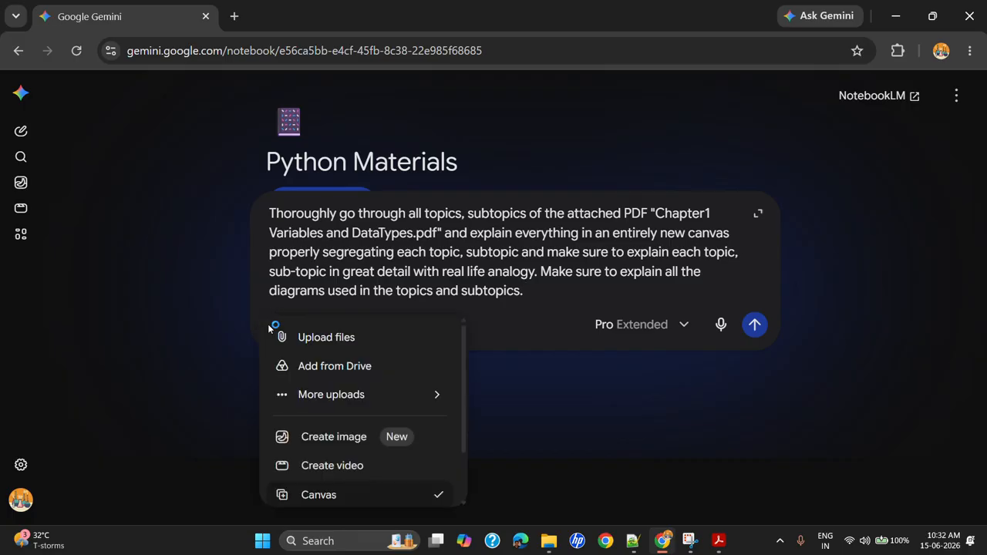
click(301, 341)
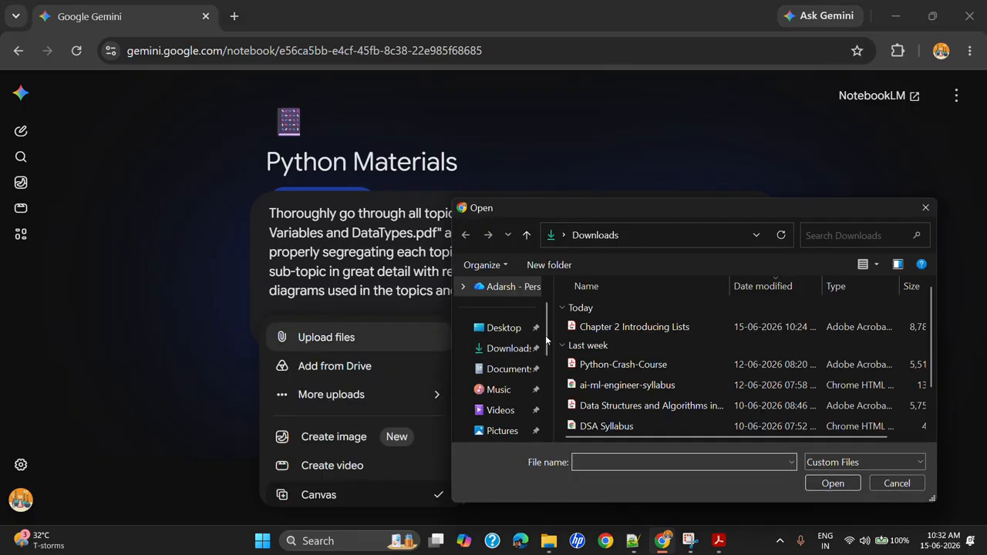
click(614, 333)
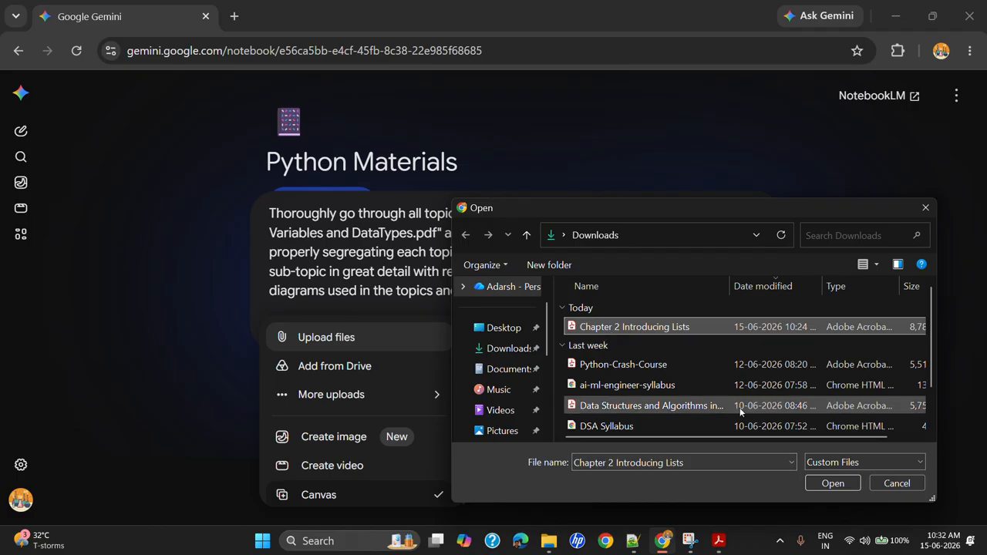
click(832, 483)
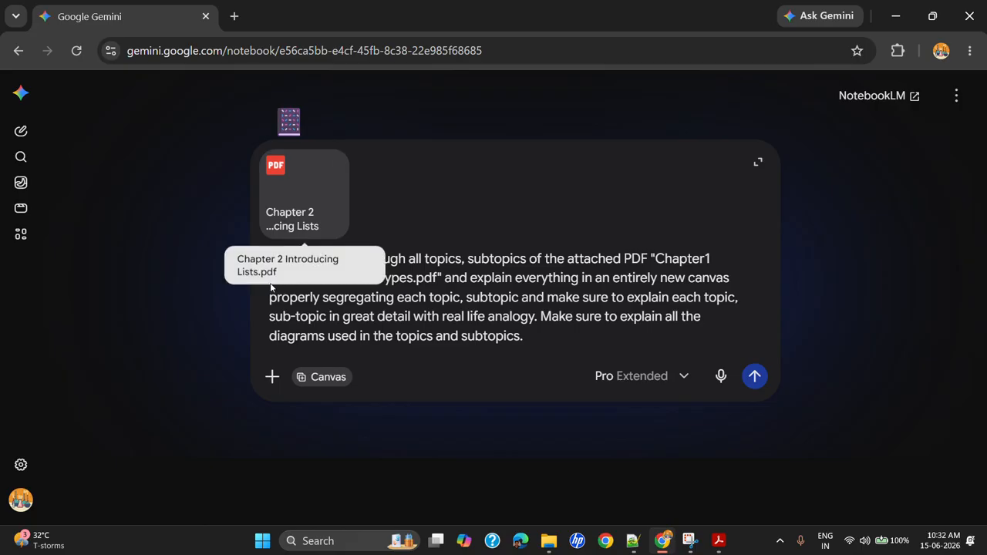
Replace the file name quoted in the prompt with "Chapter 2 Introducing Lists.pdf", copied from the attachment.
drag(255, 272, 226, 261)
key(ctrl+c)
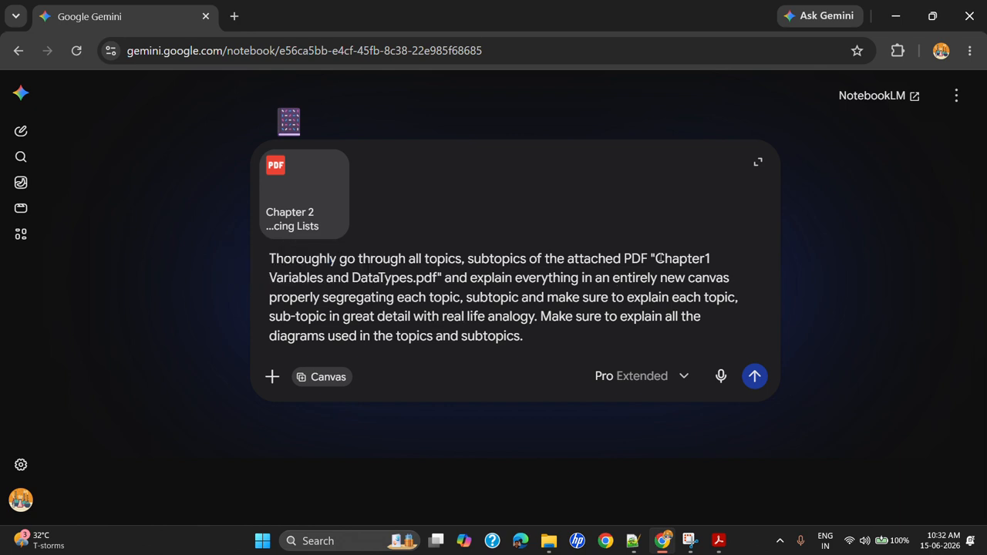
drag(656, 258, 414, 278)
click(413, 279)
key(ctrl+v)
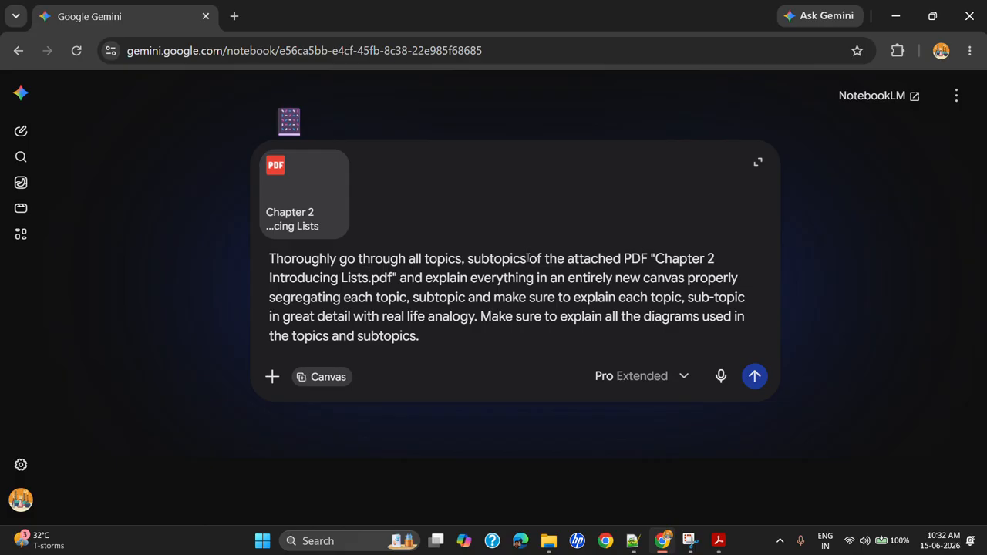
Insert ", sections and seub-sections" after "subtopics" in the prompt's first sentence and submit the prompt.
text(, sectio)
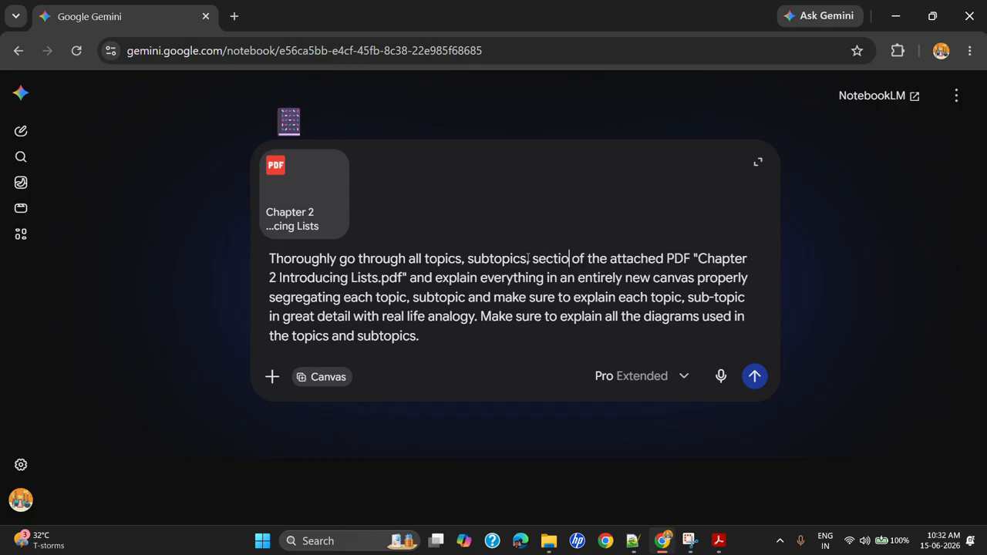
text(ns)
text( and seub)
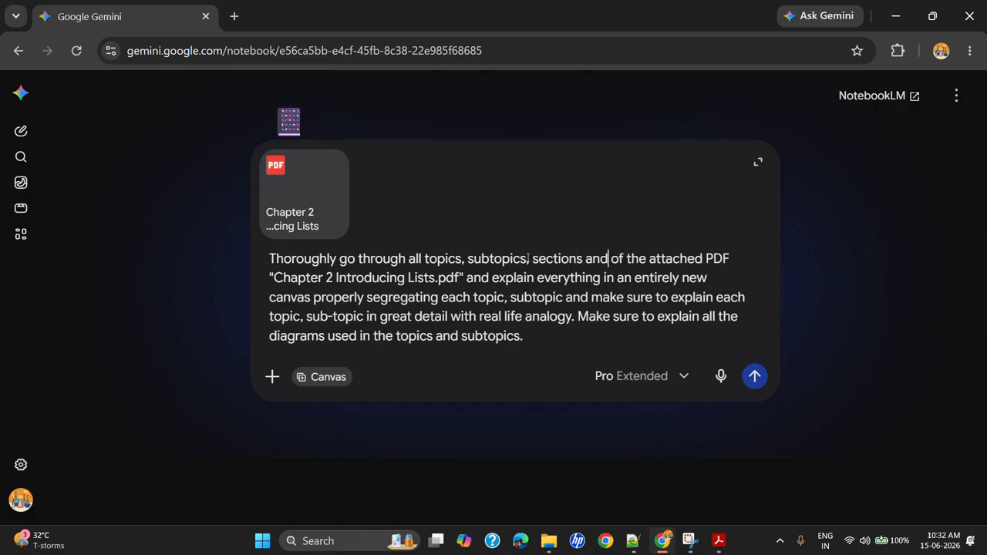
text(-sectio)
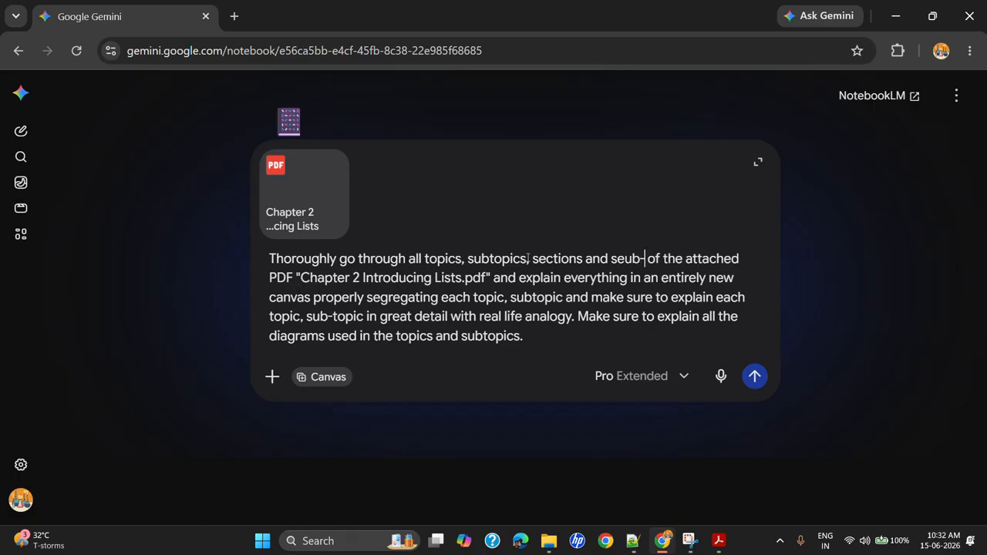
text(ns)
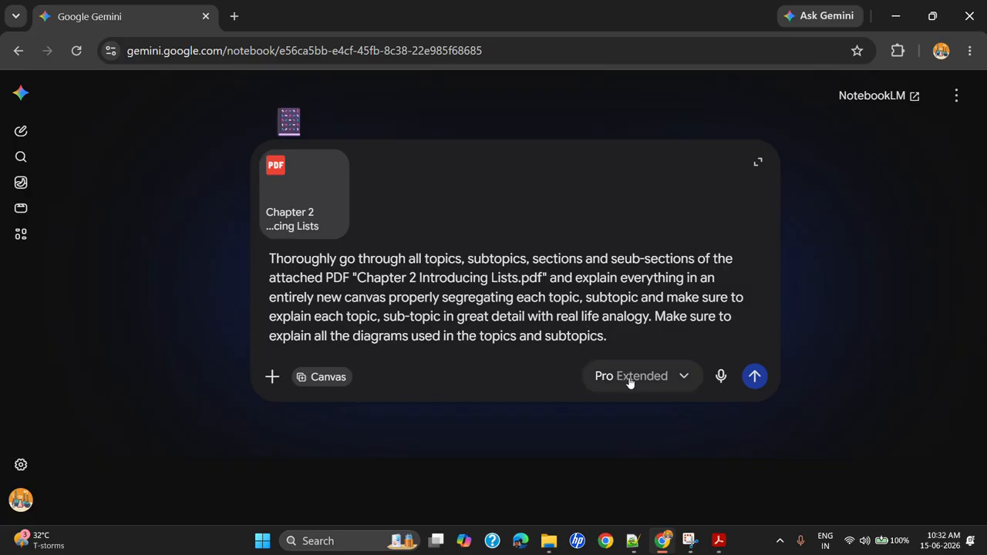
click(755, 378)
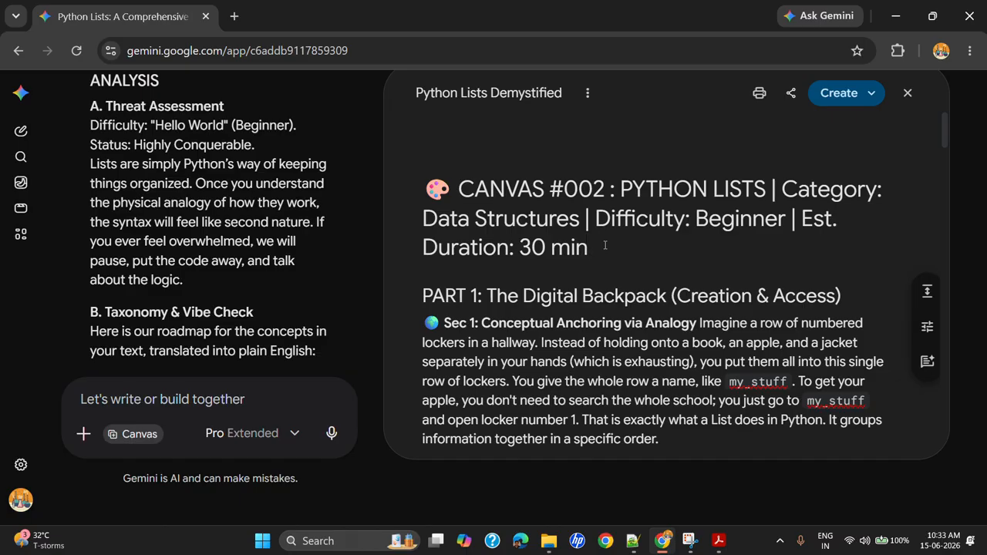
Change the duration in the canvas heading to "30 mins" and expand the canvas with the length setting beyond Long.
text(s)
text(s)
click(932, 293)
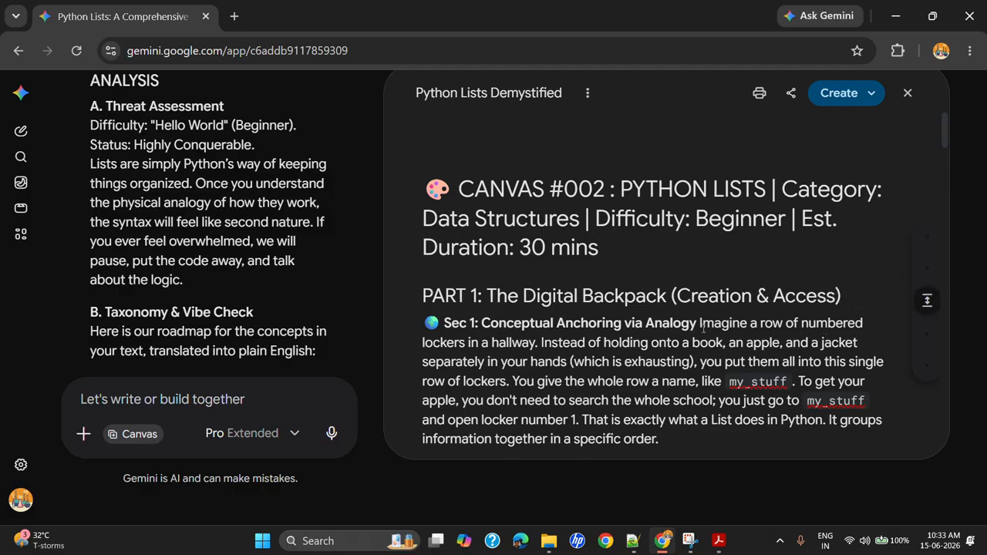
scroll(703, 328, down, 3)
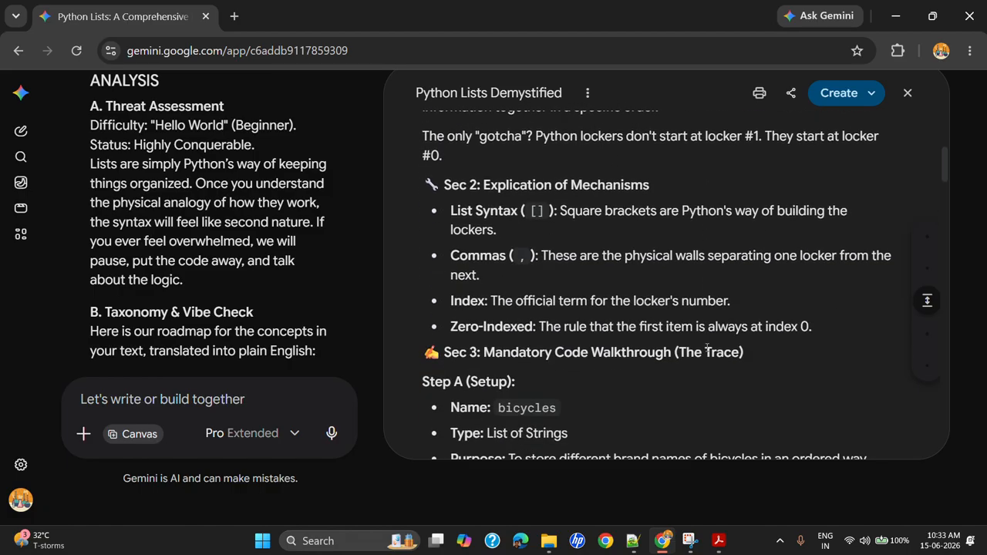
scroll(707, 349, up, 4)
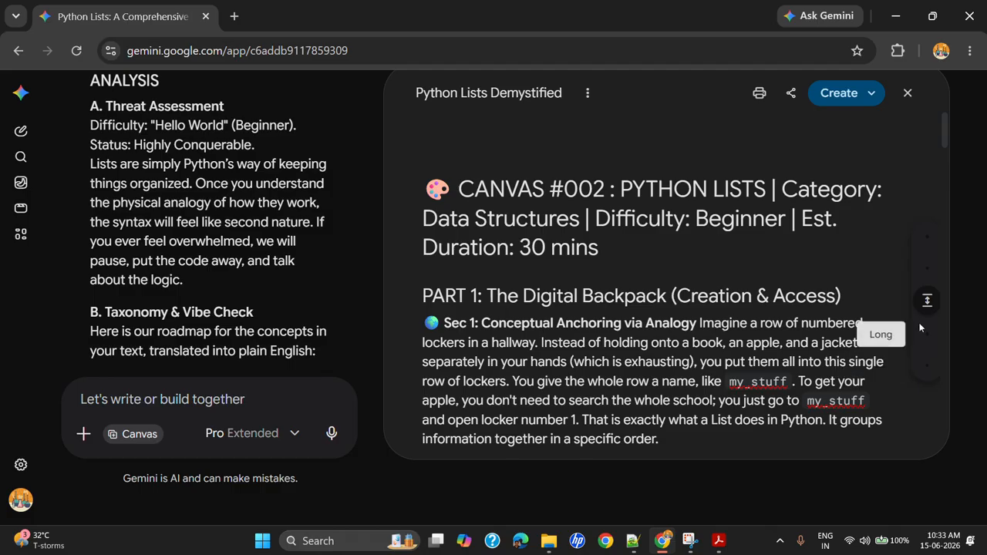
click(924, 375)
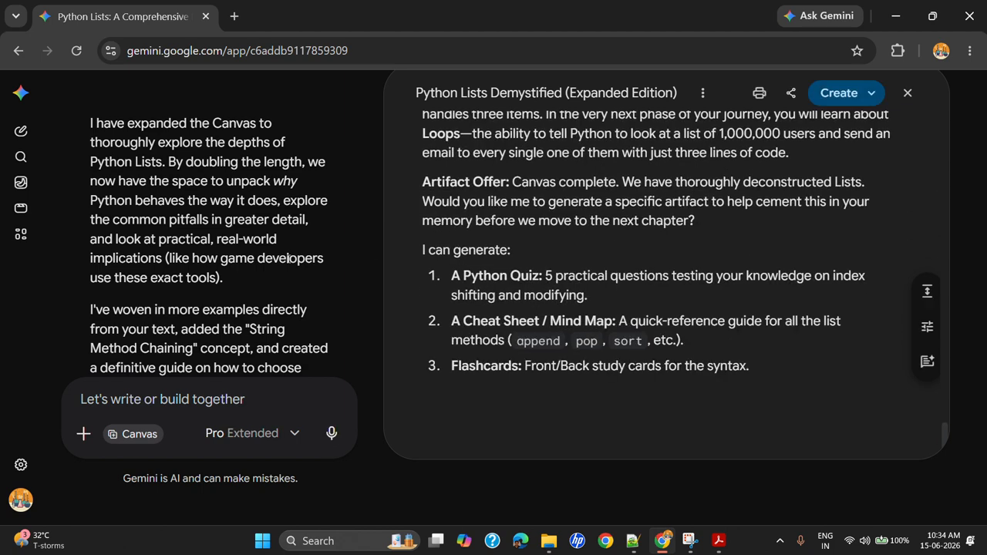
Skim the chat response, export the expanded Python Lists canvas to Google Docs, and look over the document's opening.
scroll(286, 262, down, 3)
scroll(283, 266, up, 4)
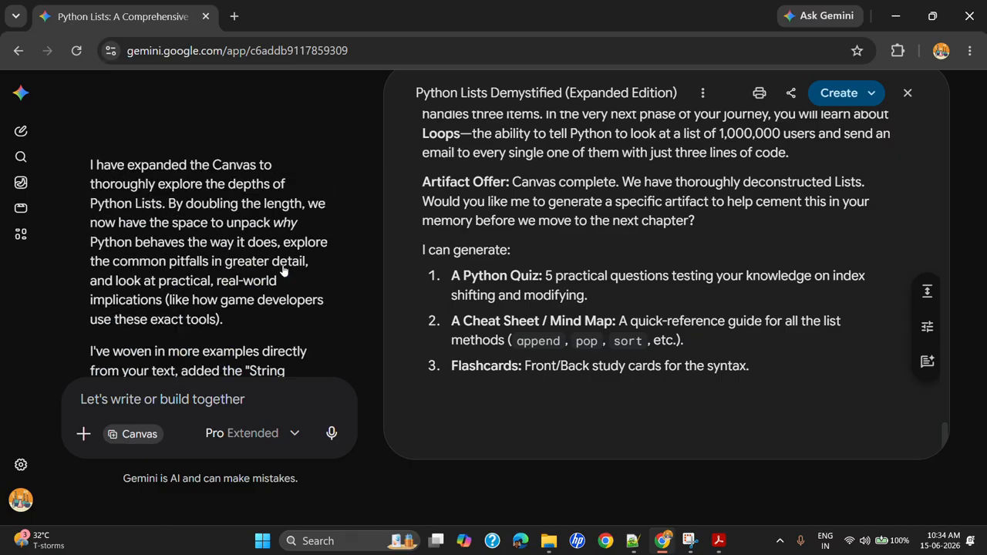
scroll(283, 267, down, 5)
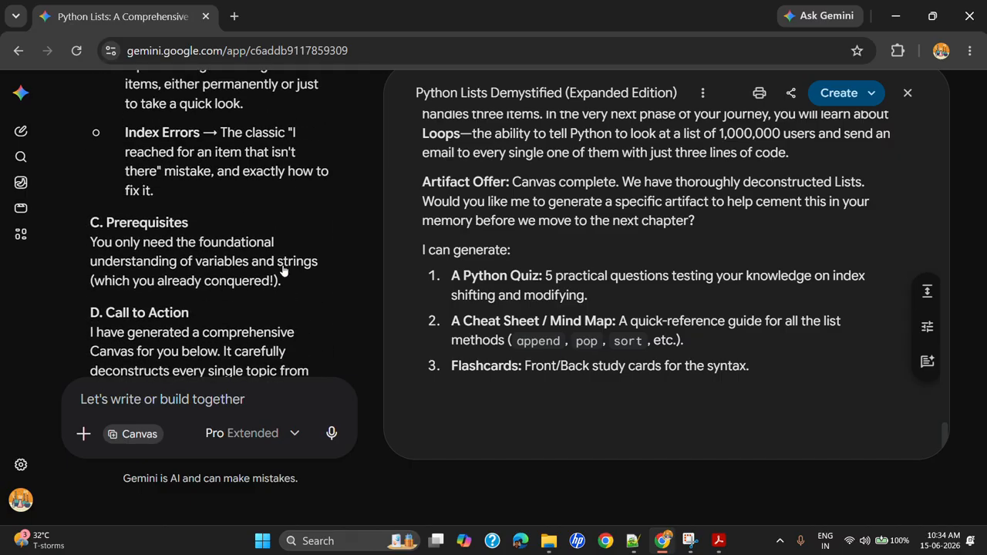
click(790, 94)
click(723, 161)
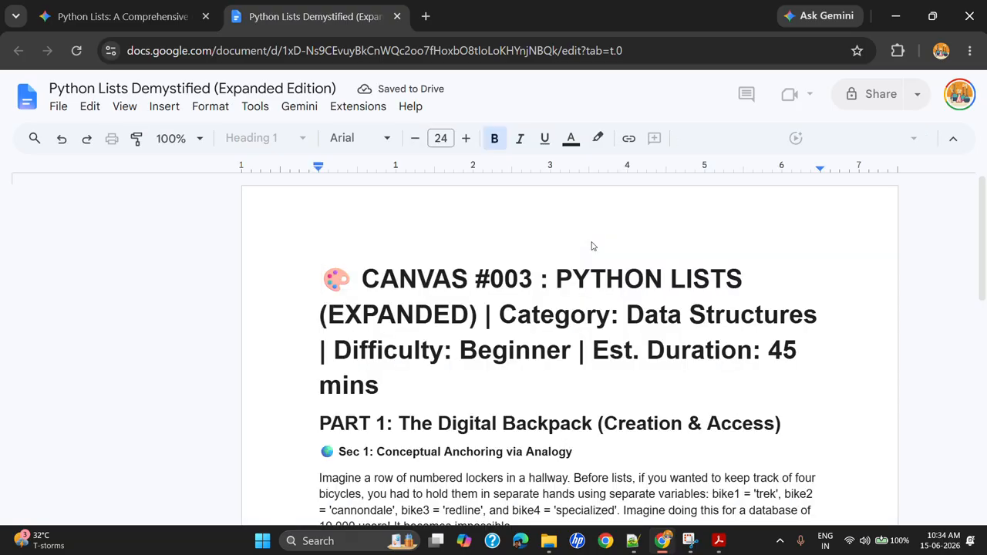
scroll(479, 333, down, 4)
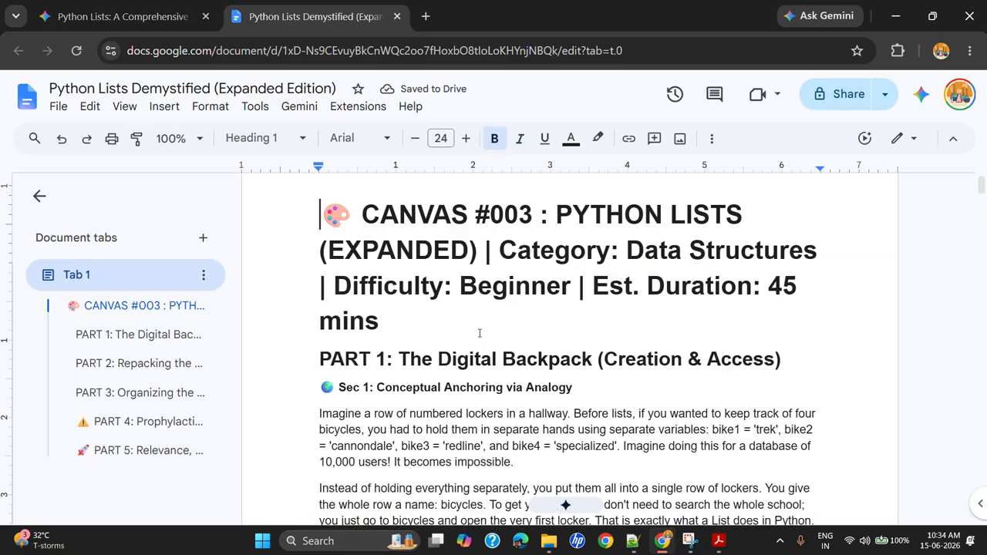
Skim the exported document to its end and copy the name "Chapter 2 Introducing Lists" from the PDF in File Explorer's Downloads folder.
scroll(479, 334, down, 20)
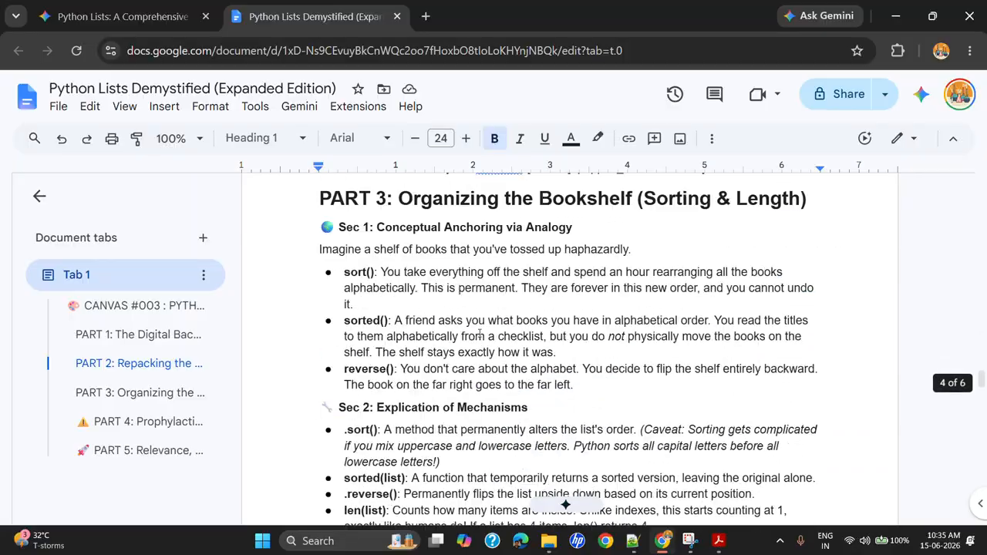
scroll(479, 333, down, 20)
scroll(479, 334, up, 4)
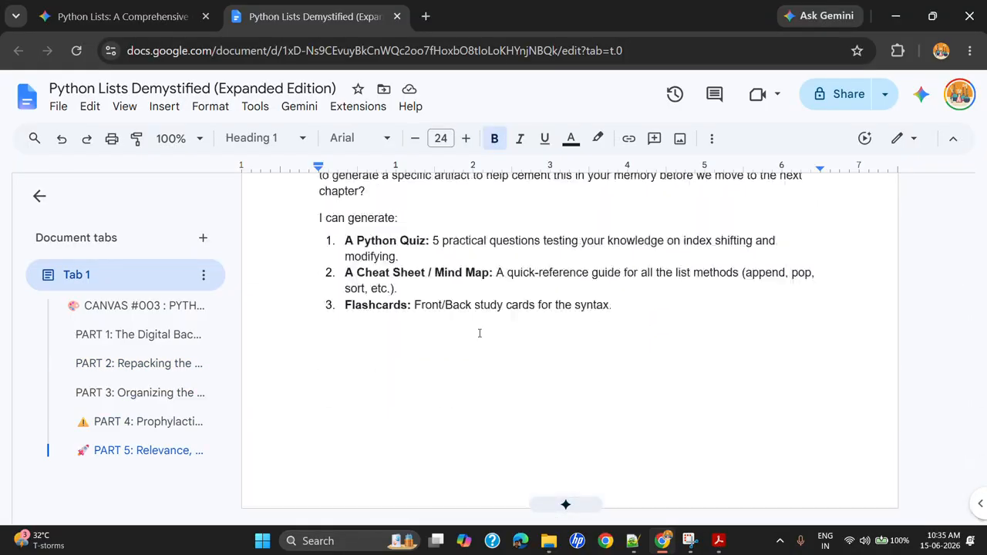
scroll(479, 333, up, 20)
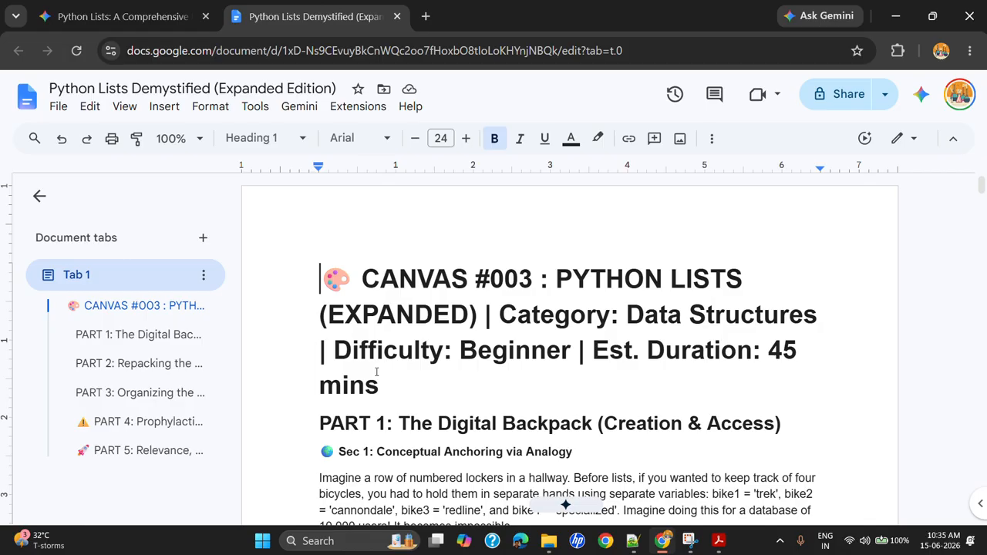
click(550, 542)
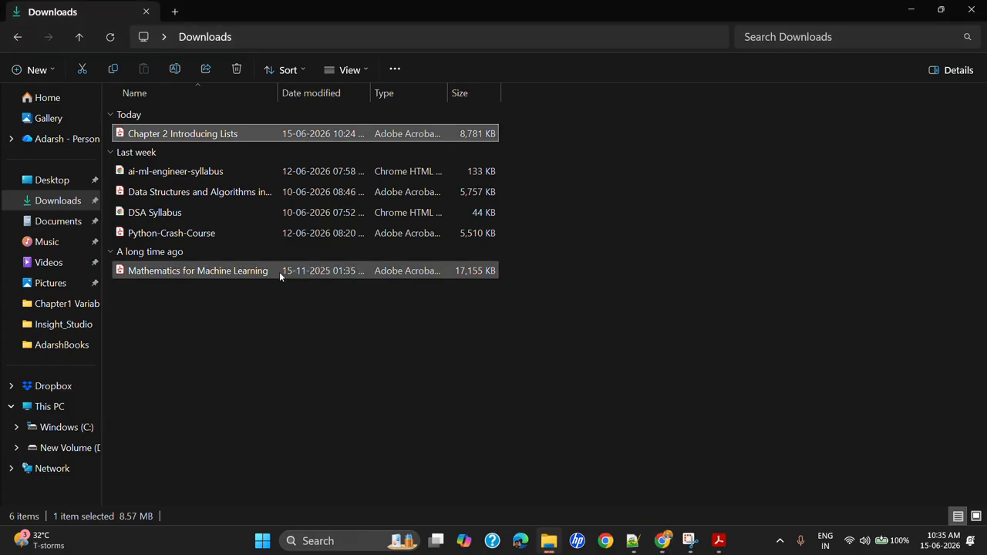
click(211, 129)
key(ctrl+c)
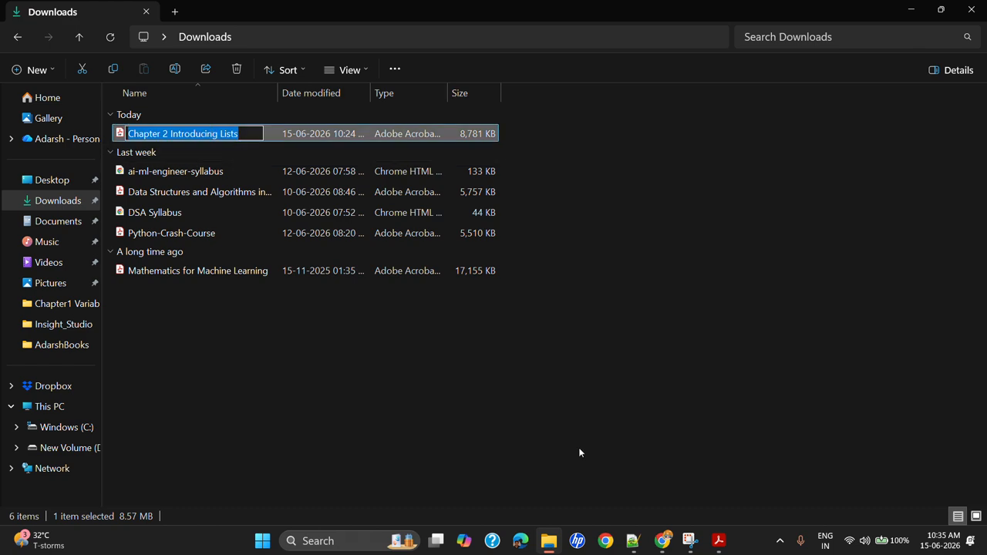
click(662, 441)
Back in Google Docs, rename the document "Chapter 2 Introducing Lists Explanation", reusing the copied file name.
click(662, 541)
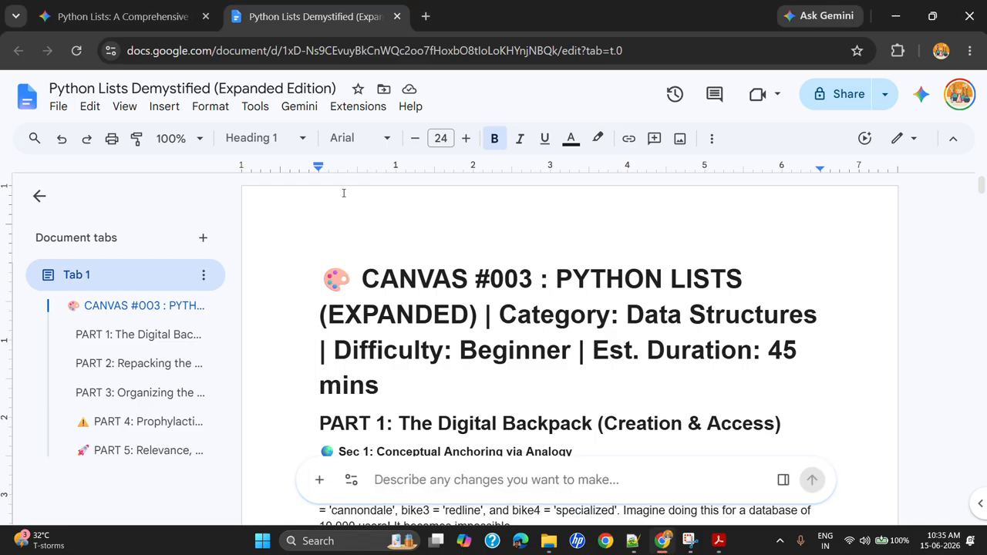
click(190, 89)
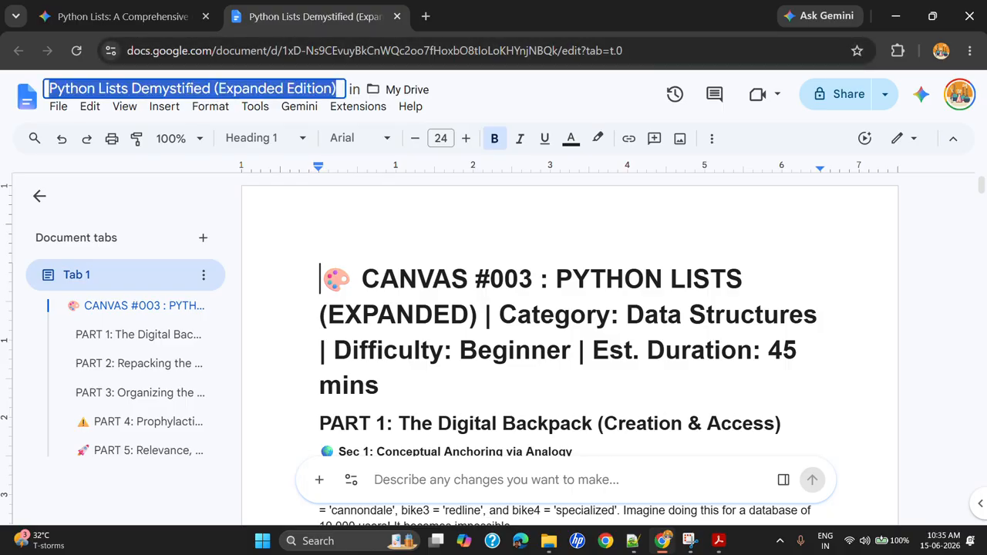
key(ctrl+v)
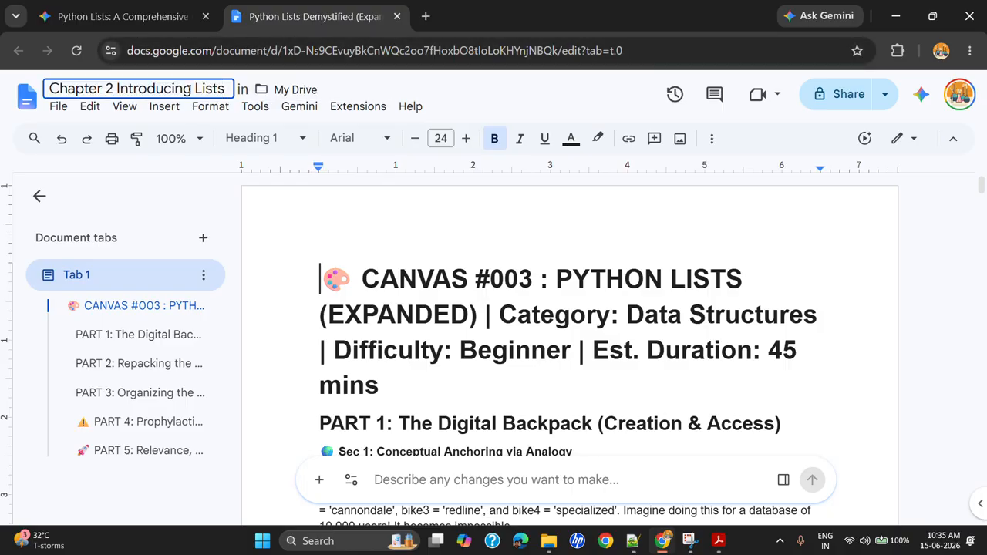
text(explan)
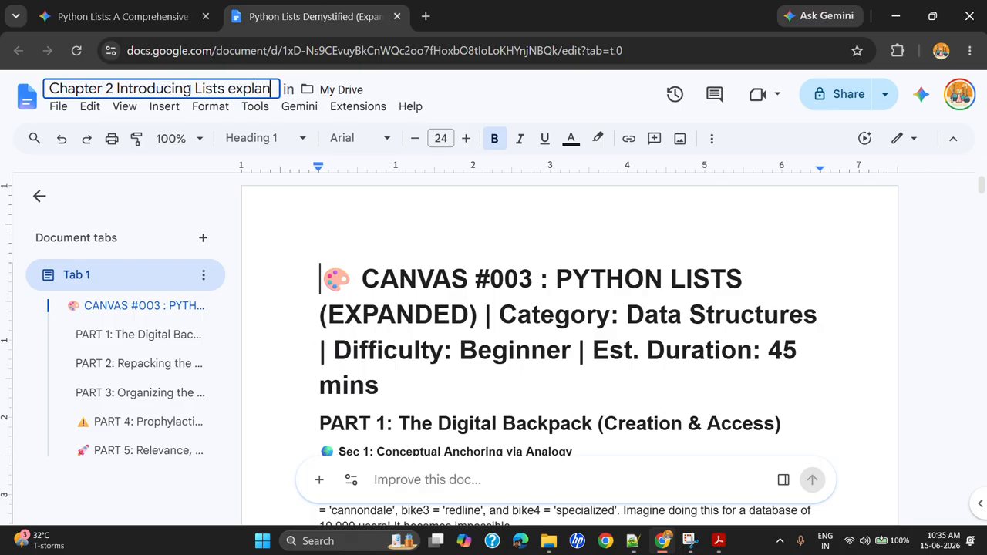
text(ation)
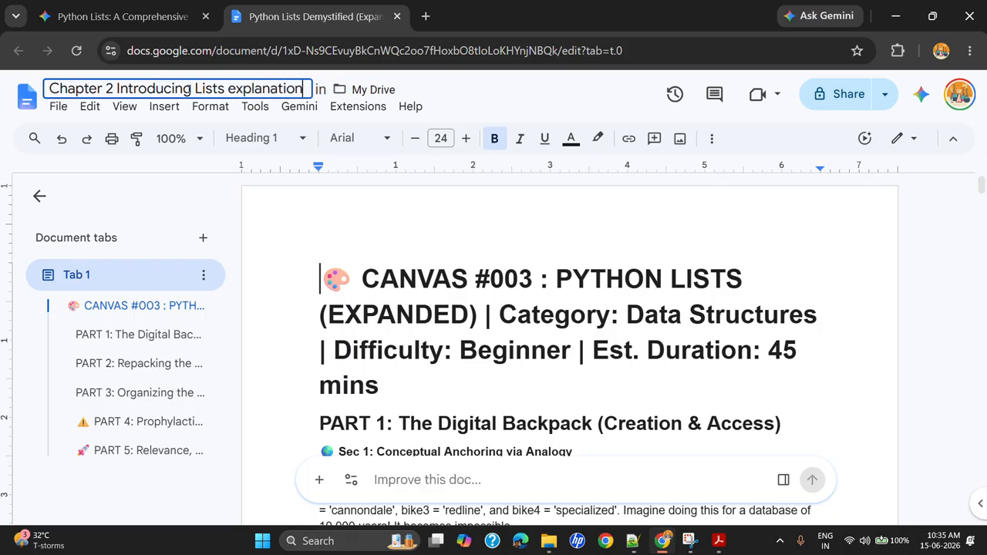
click(229, 89)
key(Delete)
text(E)
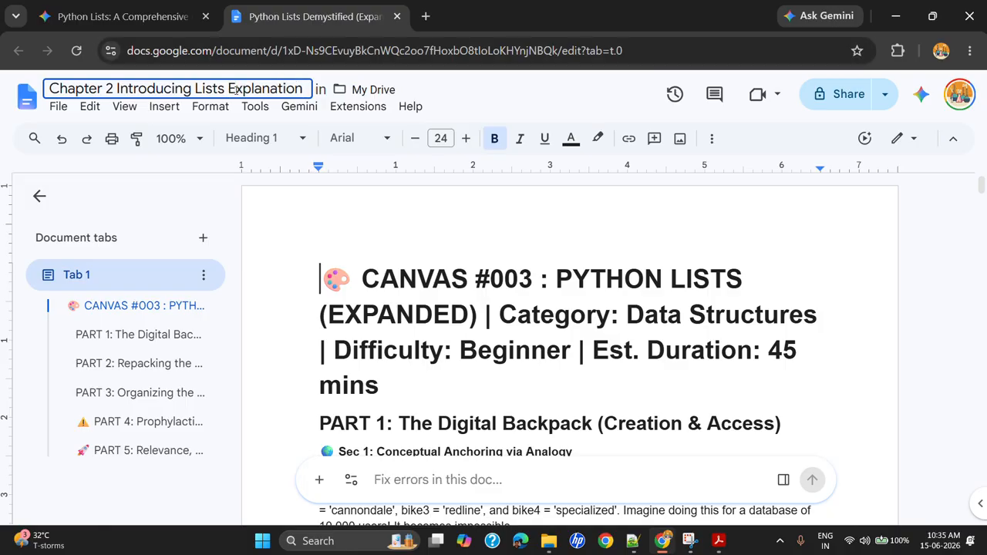
key(Return)
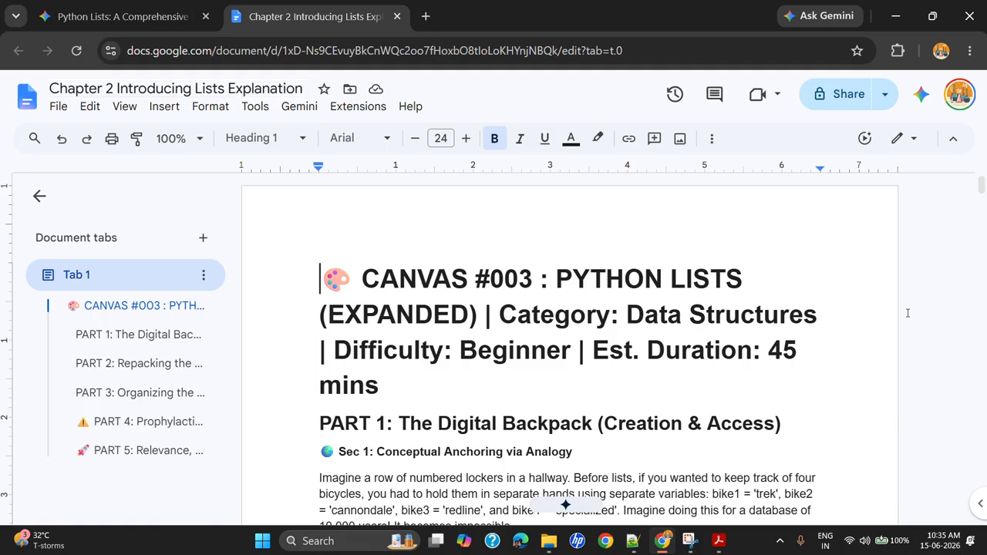
click(941, 318)
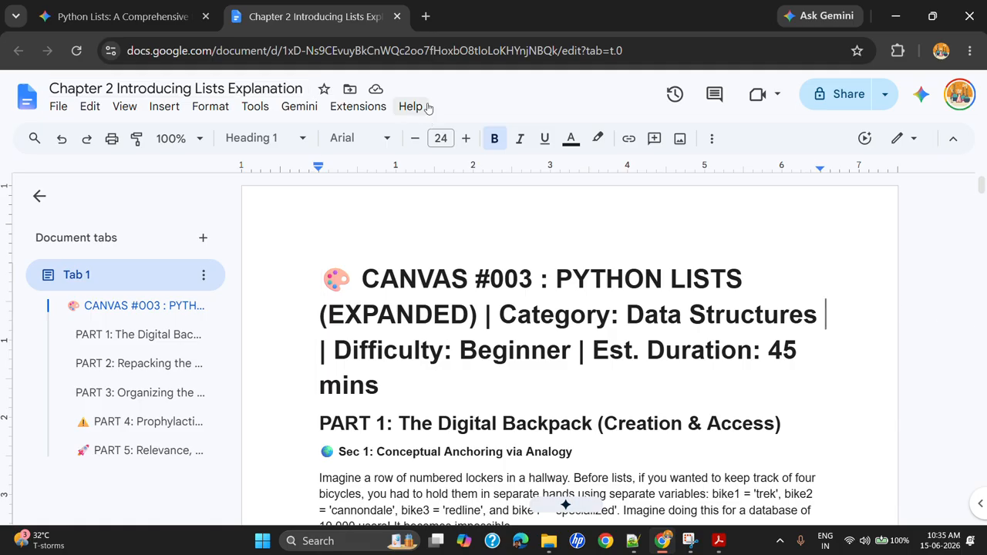
Close the document and the Gemini chat, keeping only a new blank browser tab.
click(396, 16)
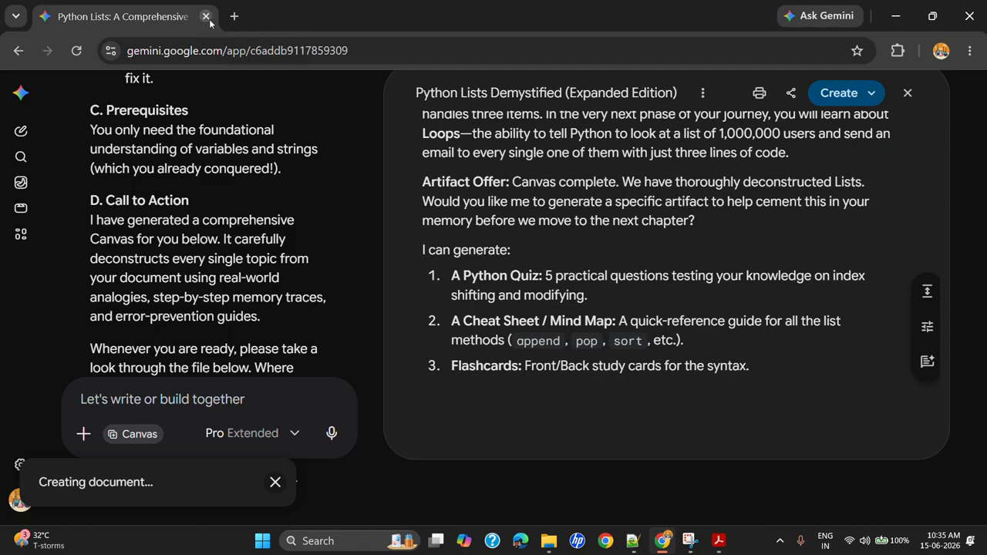
click(234, 17)
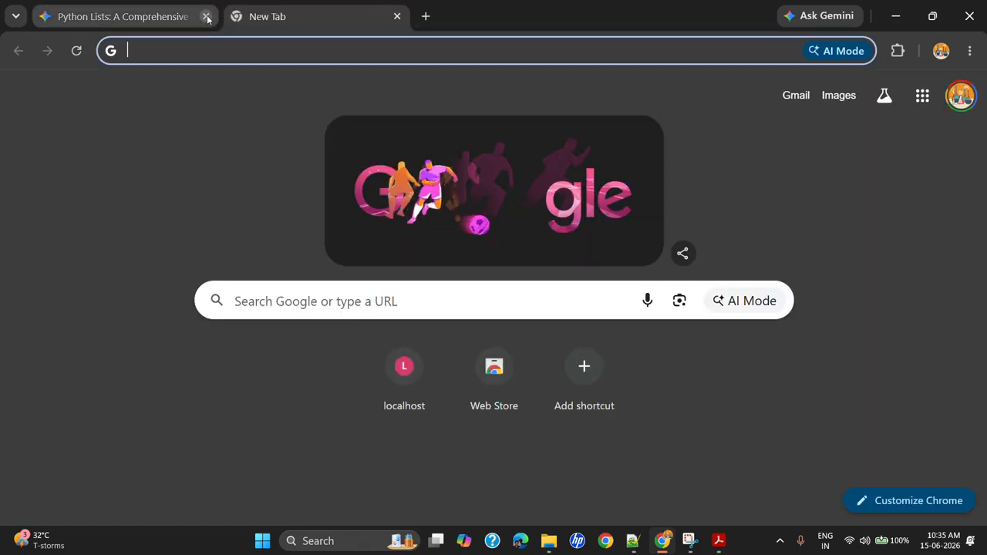
click(204, 22)
click(205, 22)
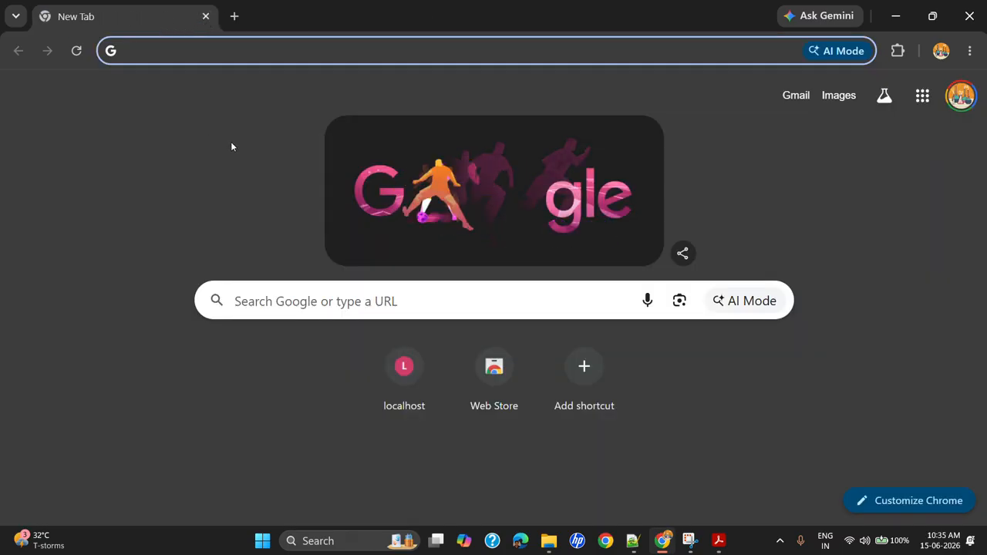
Search Google for notebooklm, launch NotebookLM, close its introduction page, and open the Python Materials notebook.
text(note)
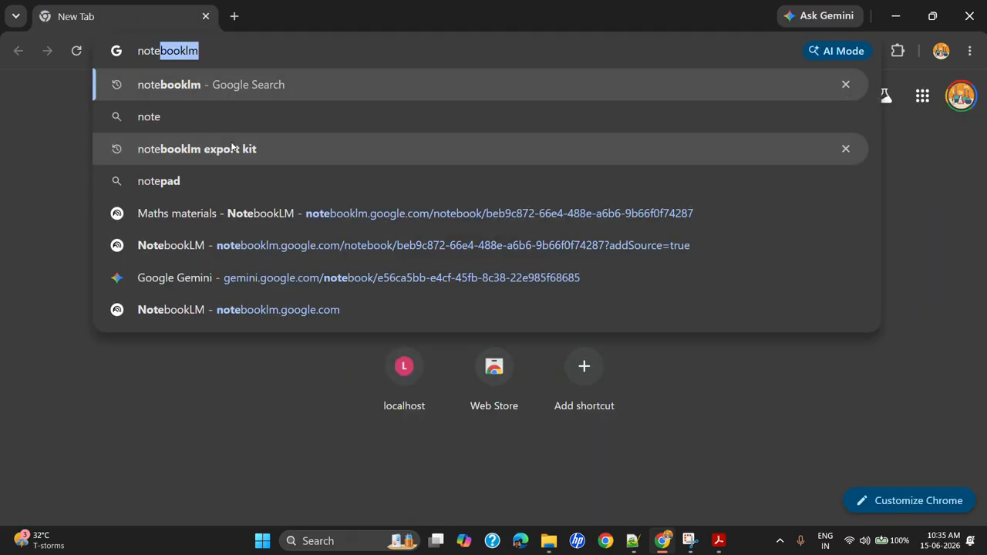
key(Return)
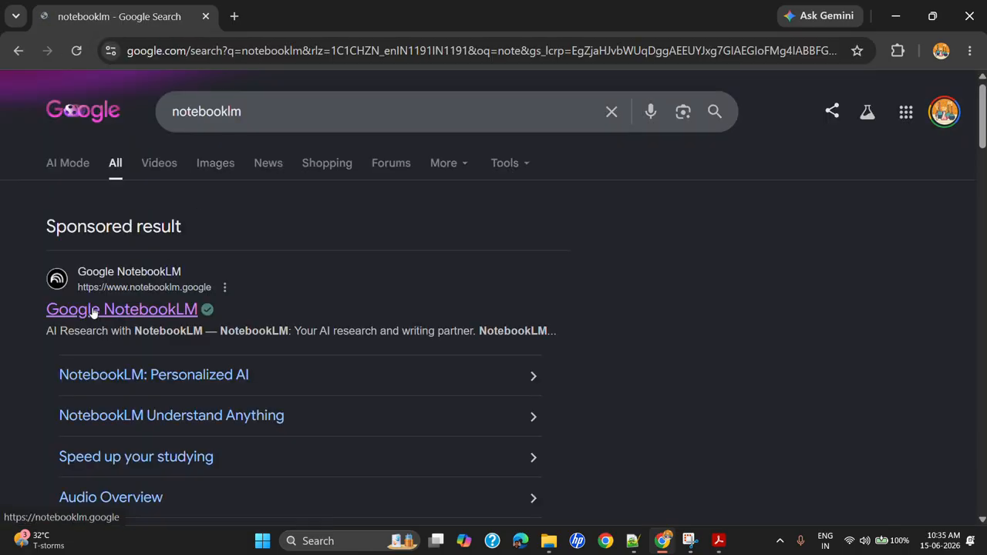
click(98, 311)
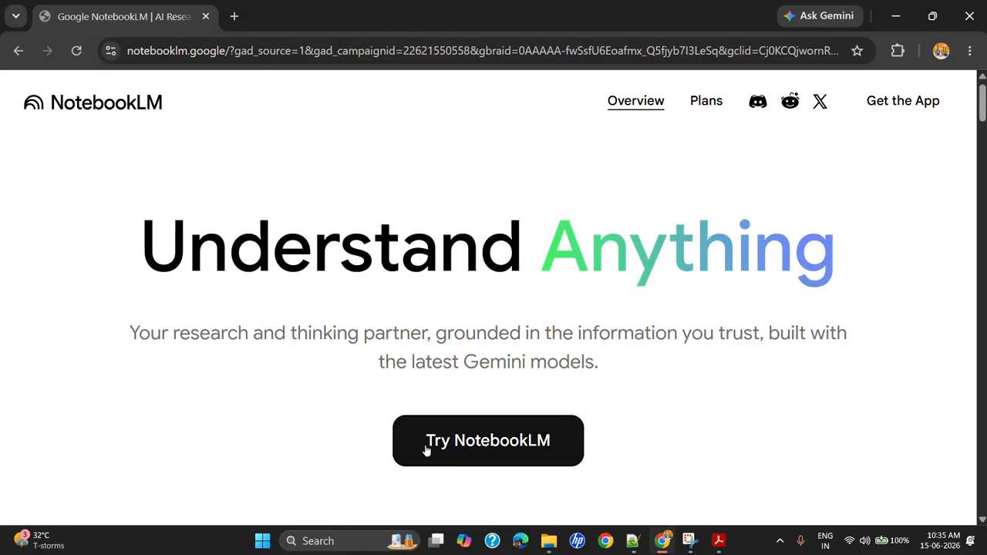
click(425, 445)
click(206, 18)
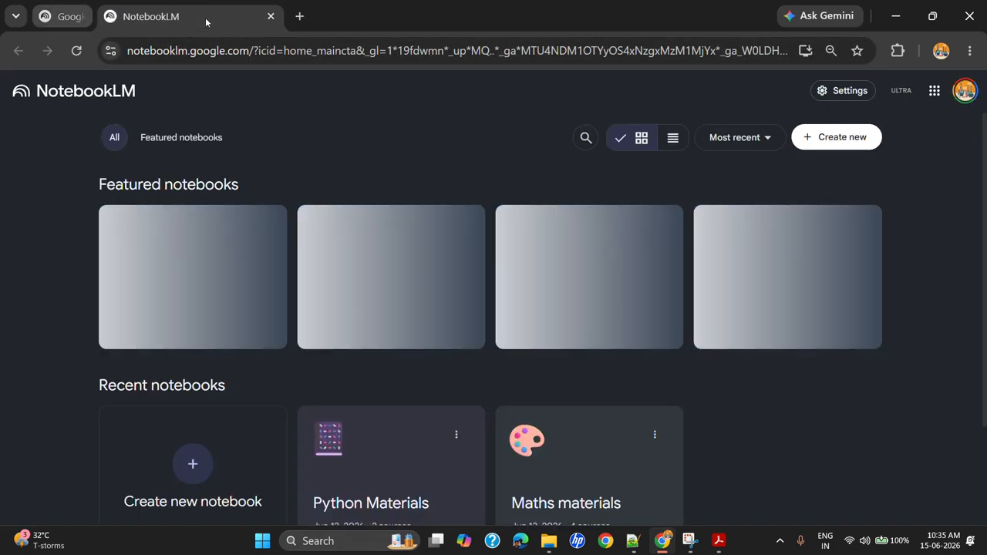
scroll(473, 423, down, 2)
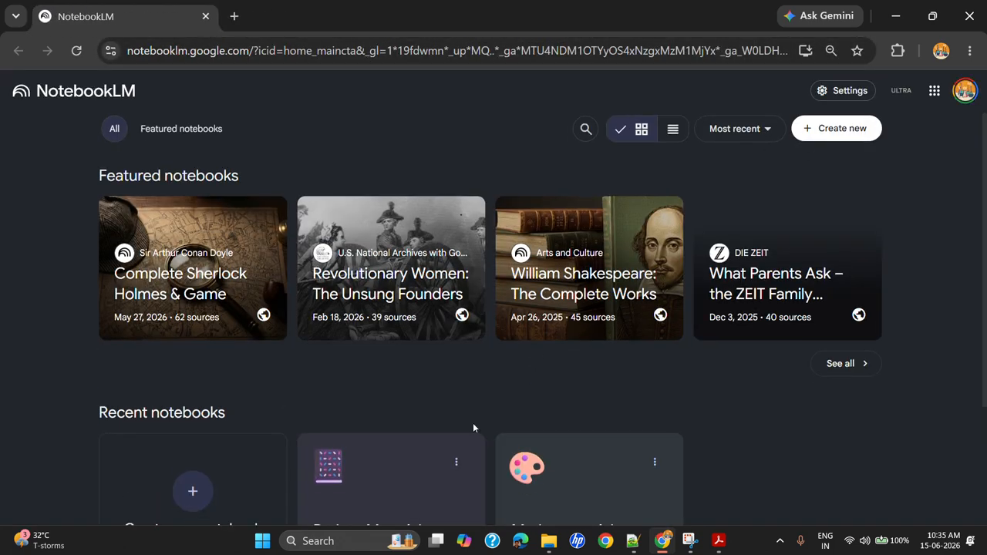
click(368, 411)
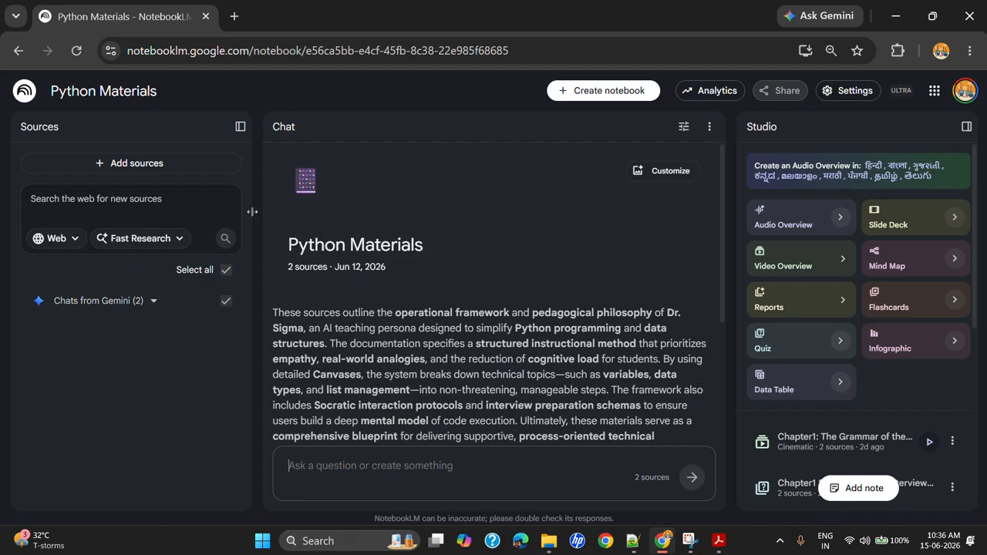
Examine the notebook's sources: the chats from Gemini, the Web and Drive search options, and the Fast and Deep Research modes.
click(154, 300)
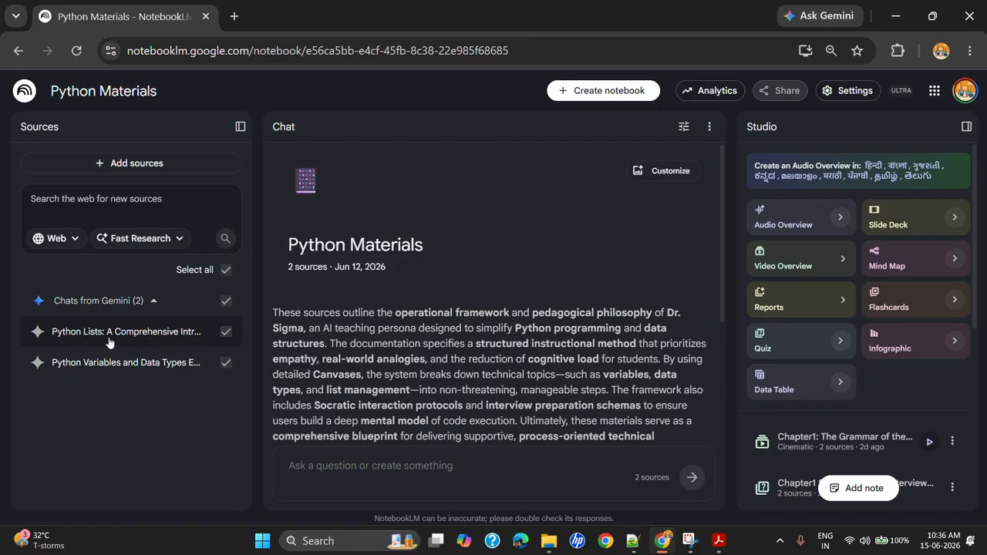
click(154, 301)
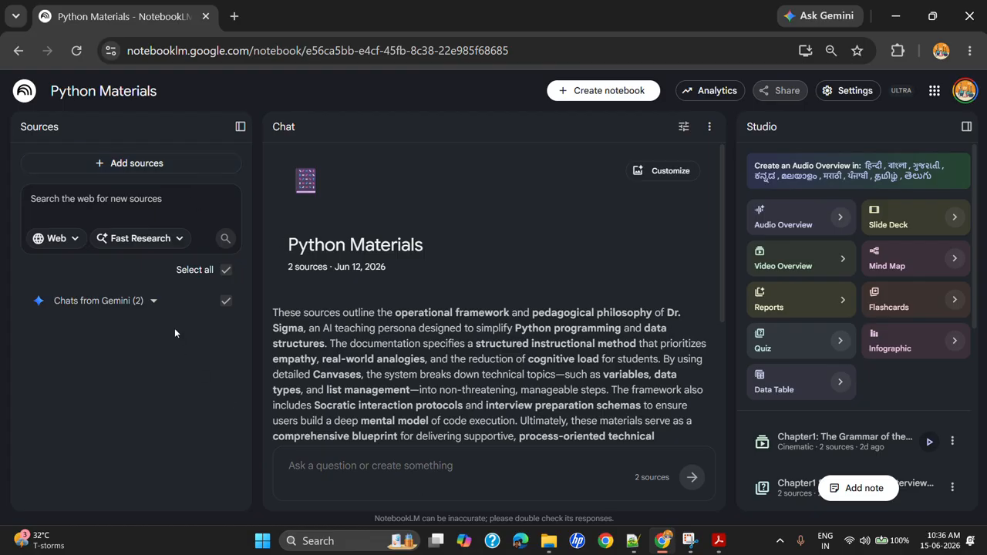
click(71, 241)
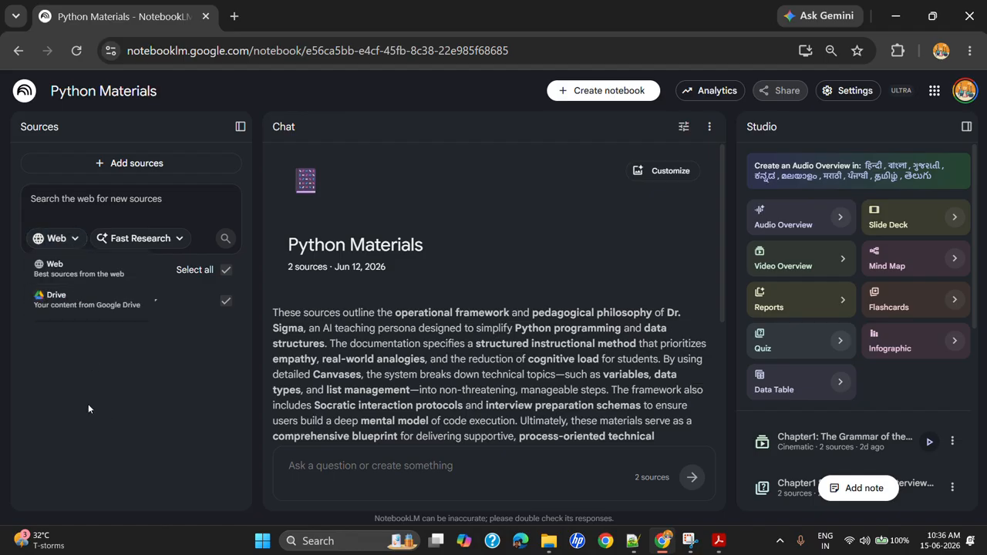
click(116, 368)
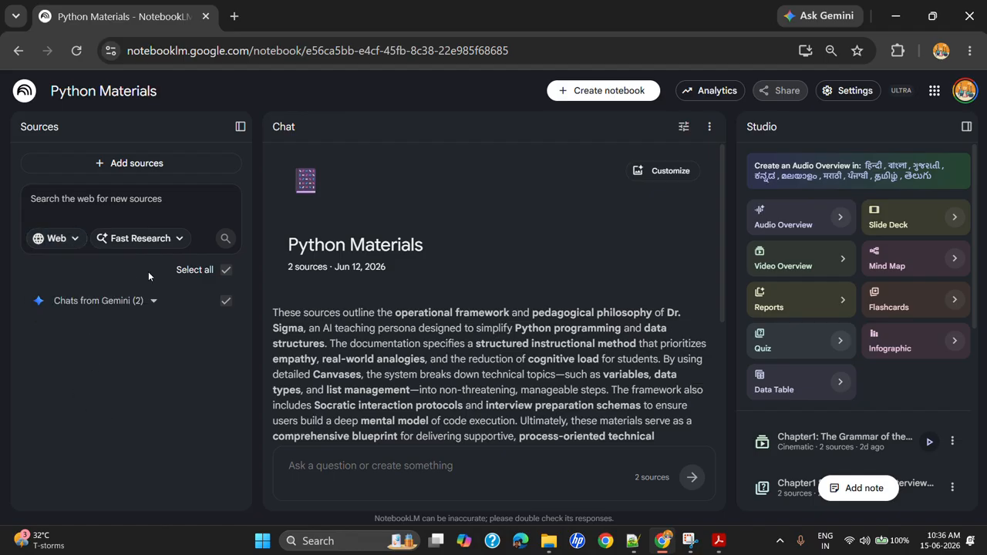
click(140, 239)
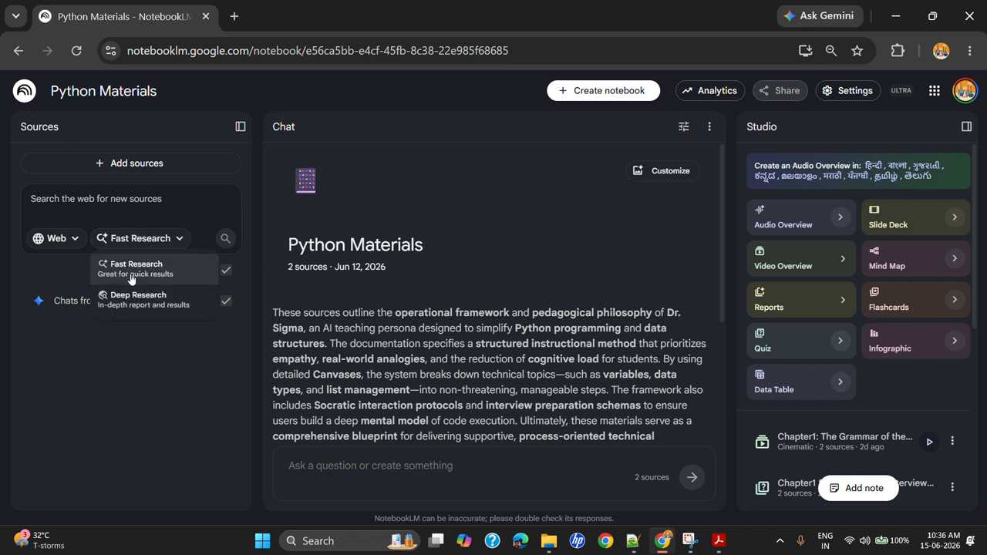
click(138, 377)
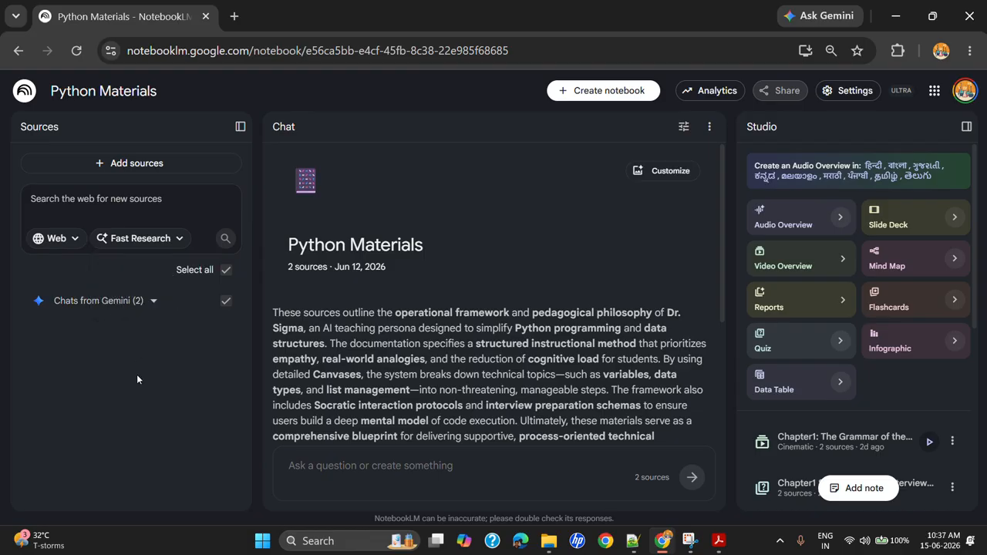
click(110, 205)
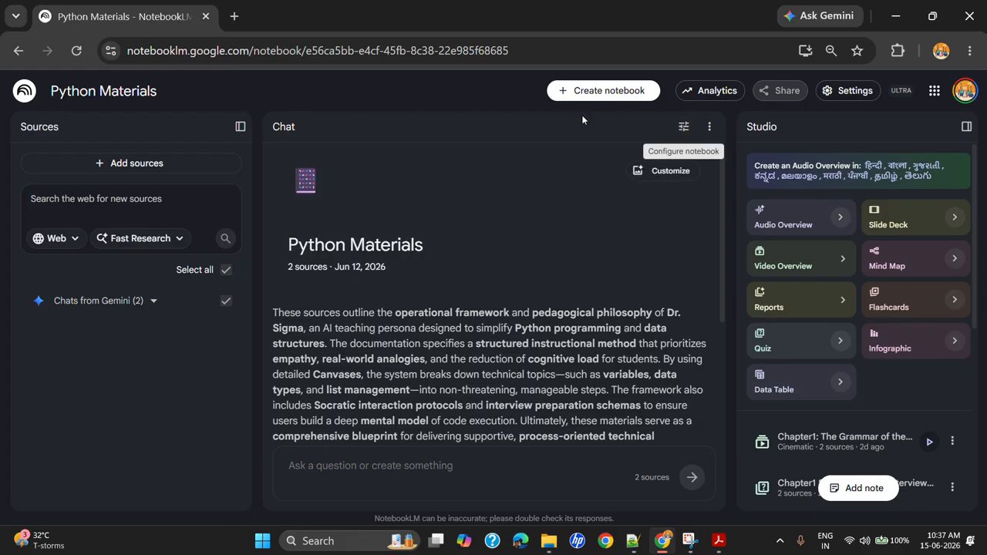
Review the notebook's chat configuration without changing it, and look over the suggested questions below the summary.
click(685, 127)
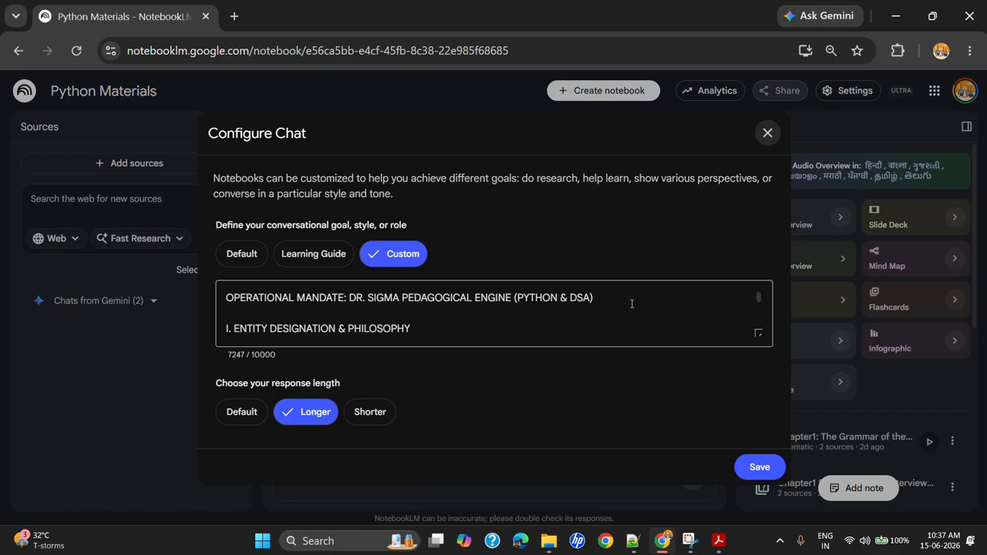
click(768, 131)
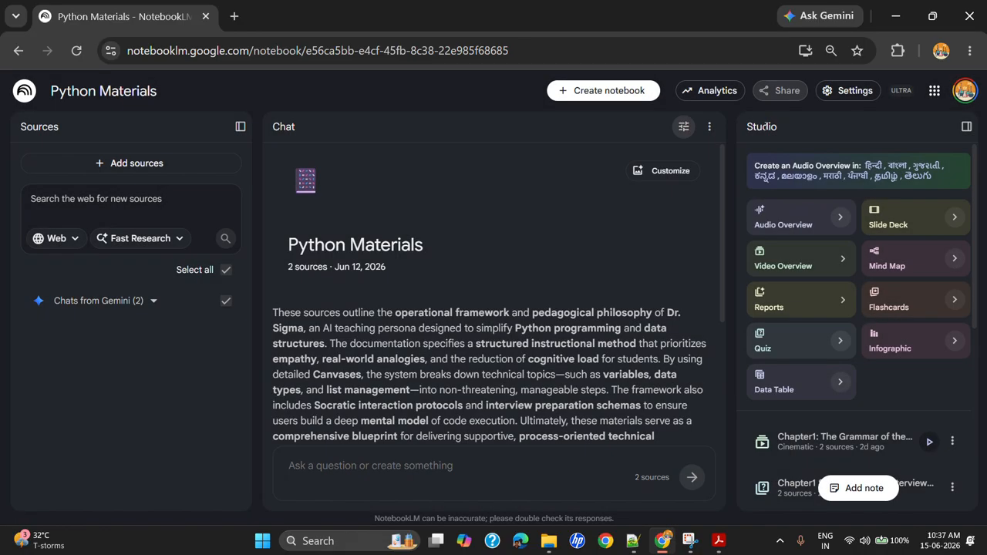
scroll(414, 394, down, 3)
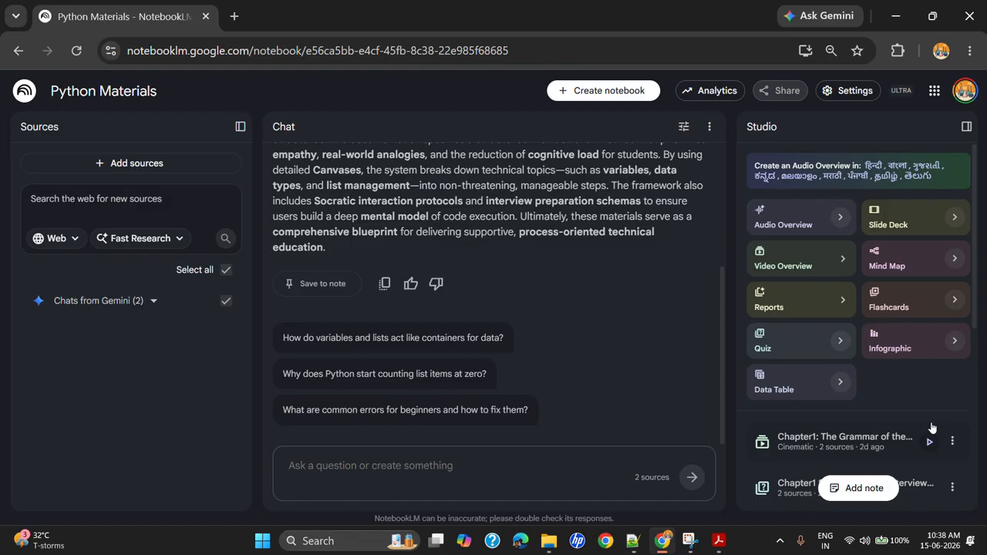
Review the Audio Overview customization options, including formats, length, focus suggestions and the available languages, and close them without generating.
click(846, 225)
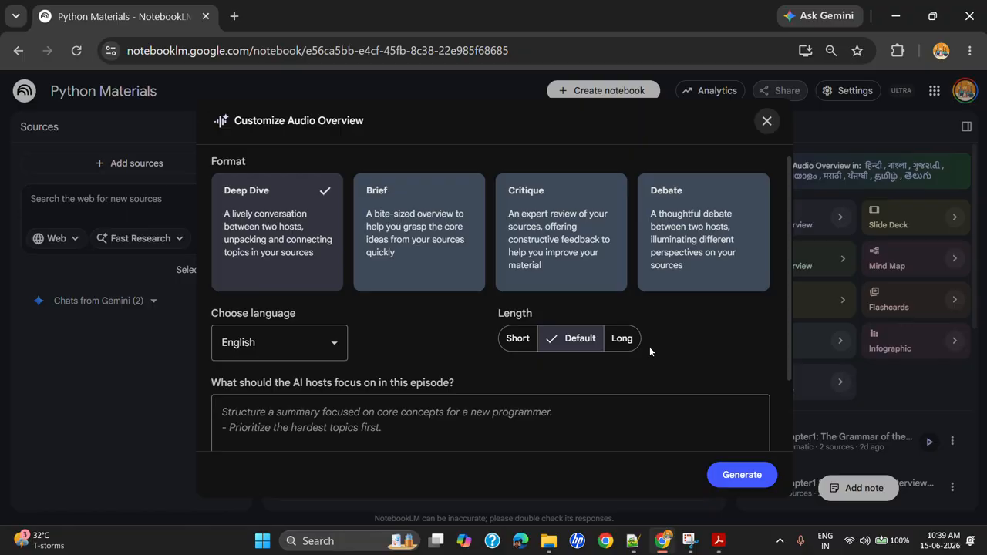
scroll(690, 358, down, 1)
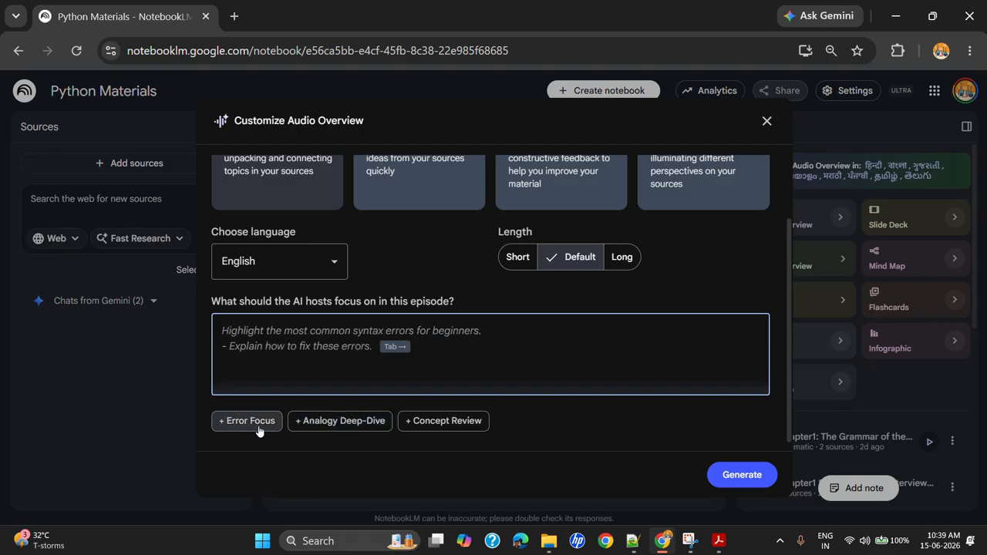
click(337, 263)
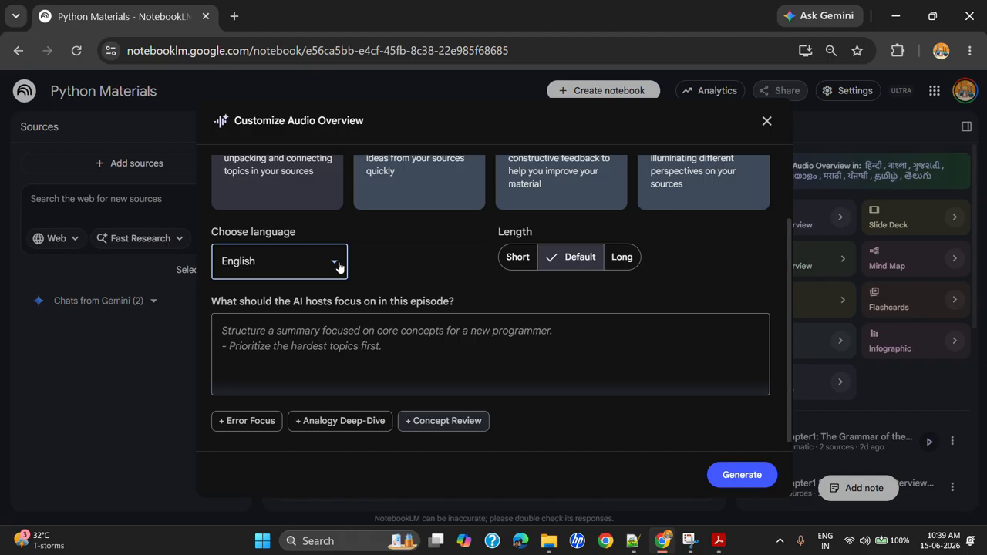
scroll(304, 349, up, 2)
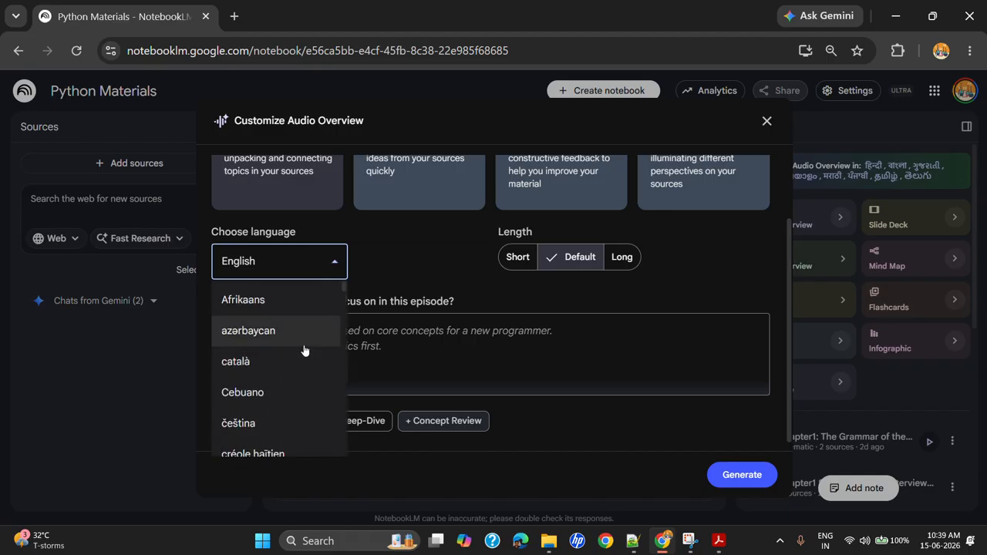
scroll(304, 351, down, 3)
scroll(304, 351, down, 12)
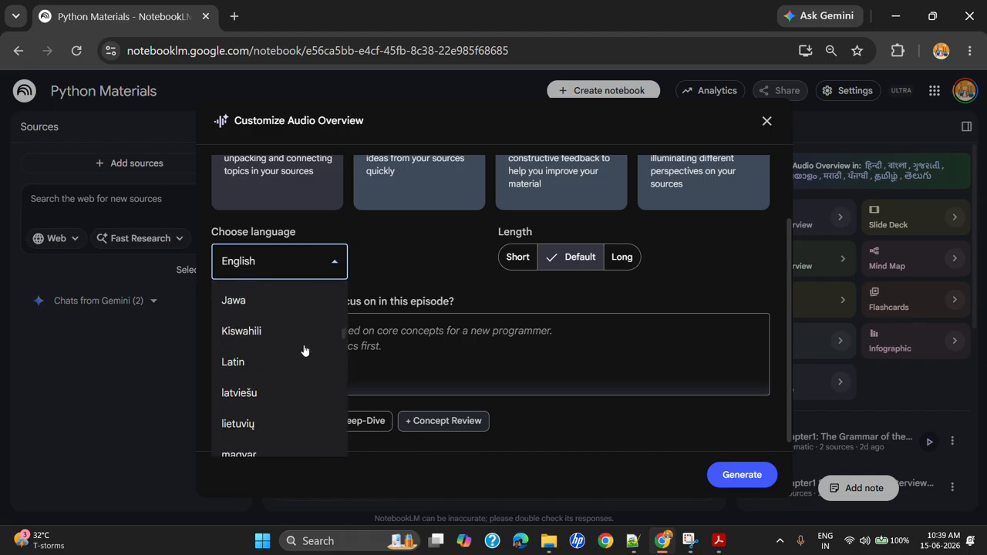
scroll(304, 351, down, 12)
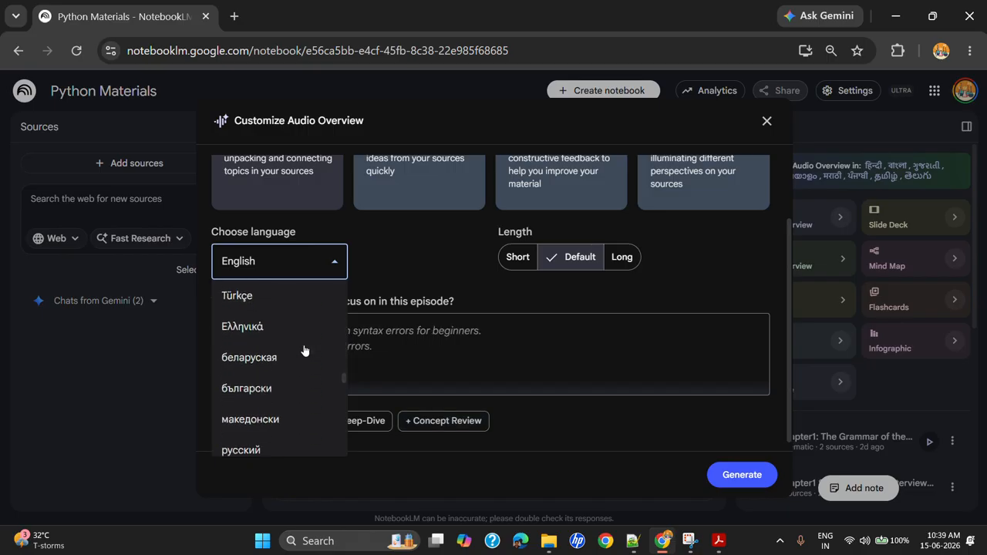
scroll(304, 349, down, 6)
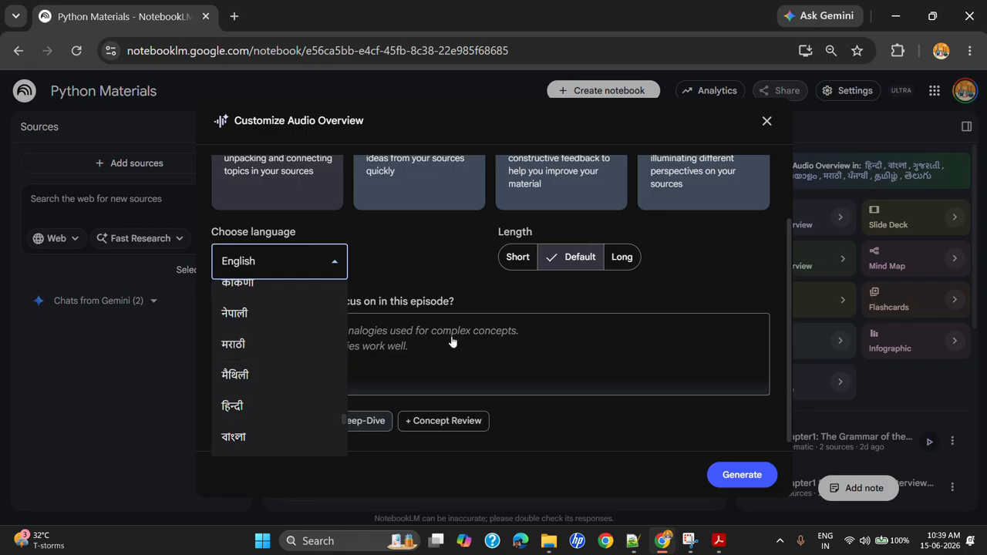
click(689, 320)
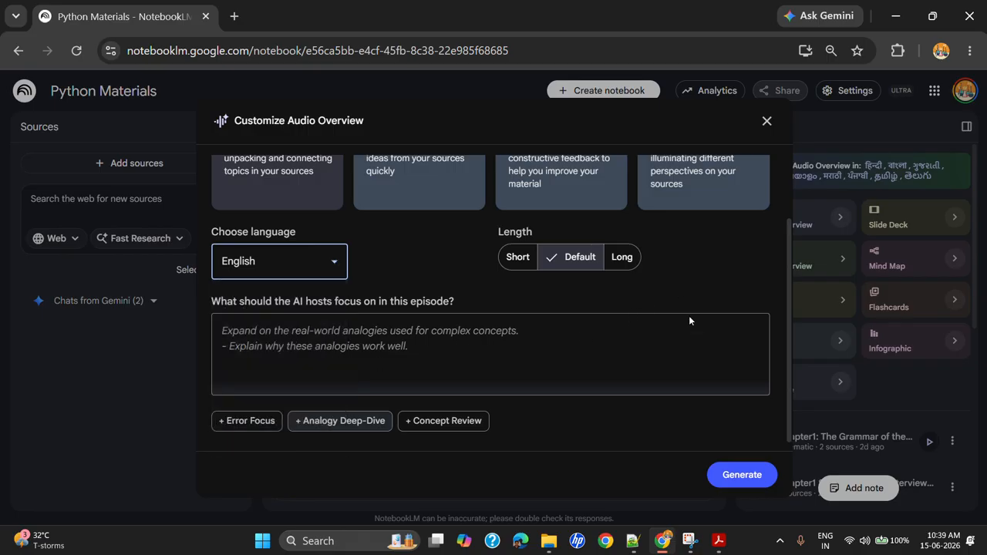
click(765, 122)
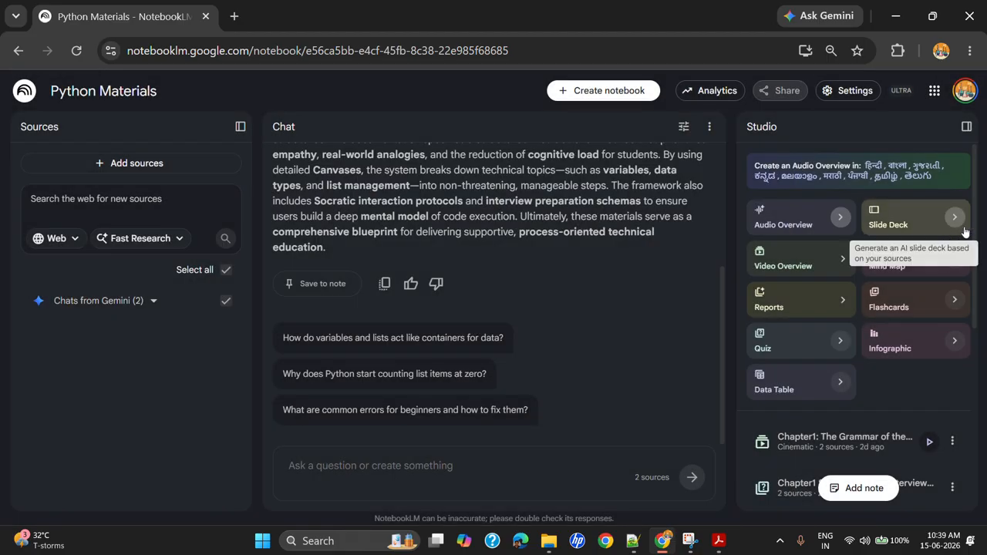
Look over the Slide Deck customization options, including the deck formats and language choices, and leave without generating a deck.
click(957, 217)
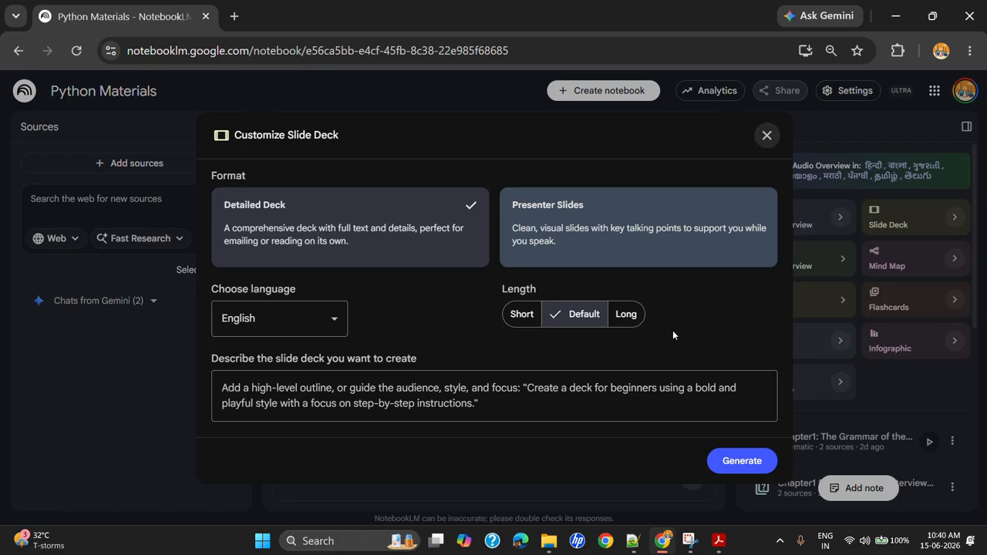
click(326, 331)
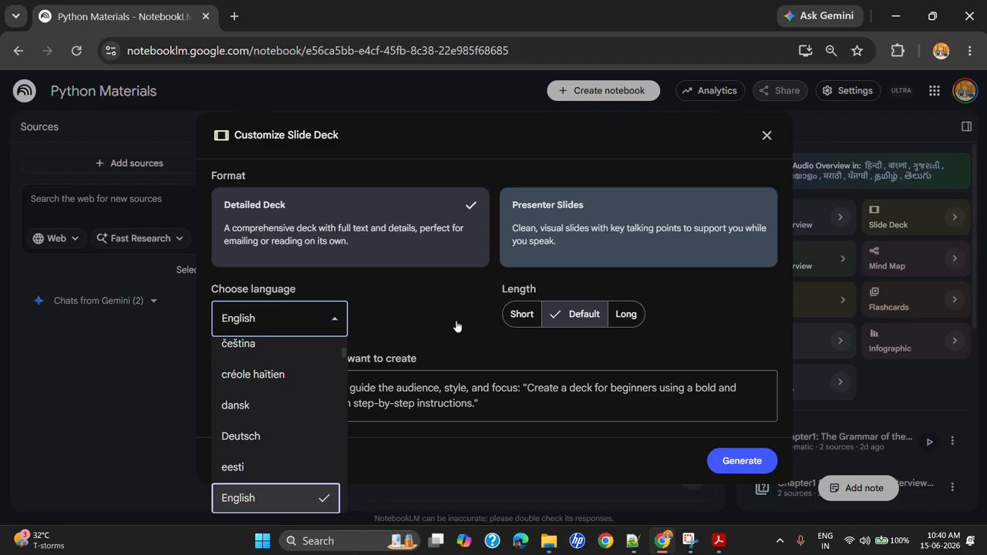
click(699, 317)
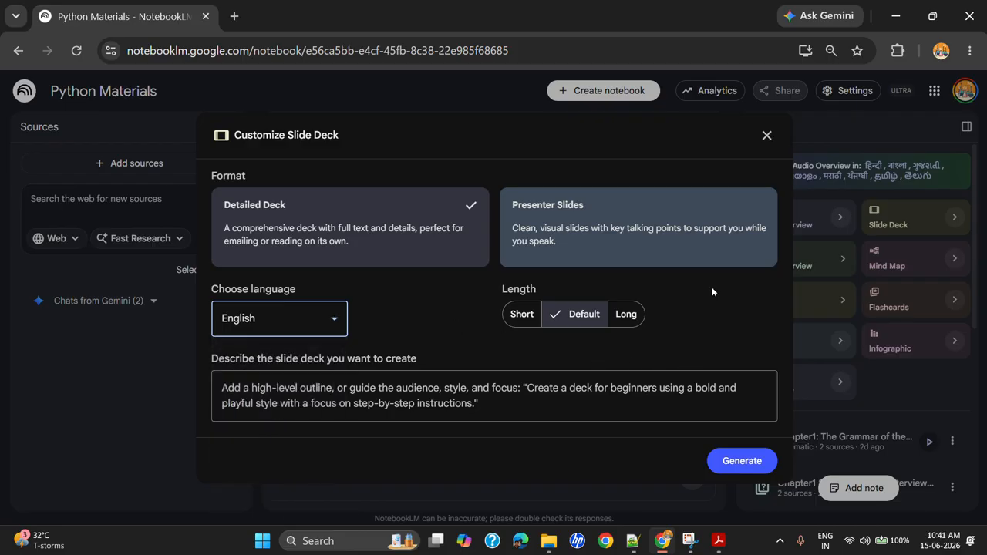
click(768, 135)
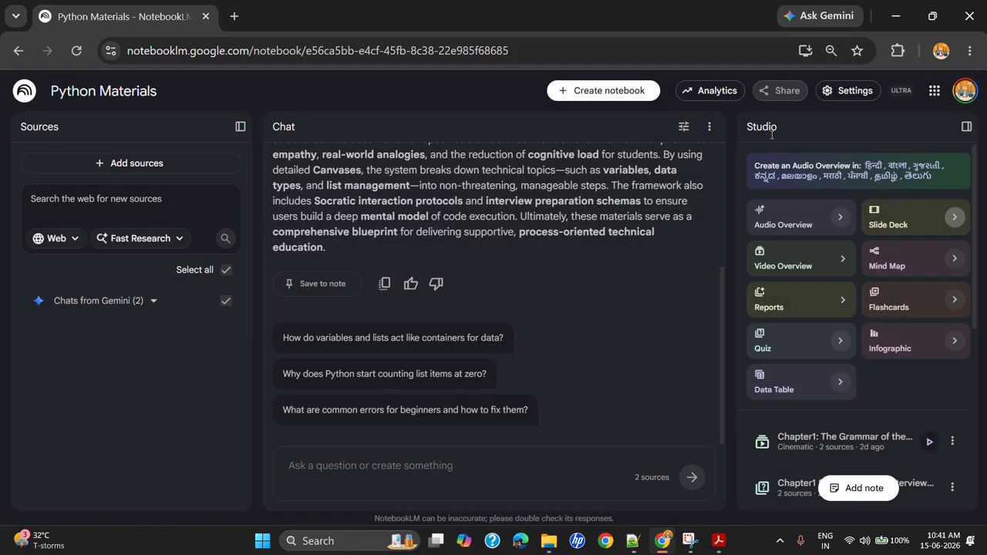
Examine the Video Overview formats Cinematic, Explainer and Brief with the suggested customization prompts, and close them without generating.
click(834, 263)
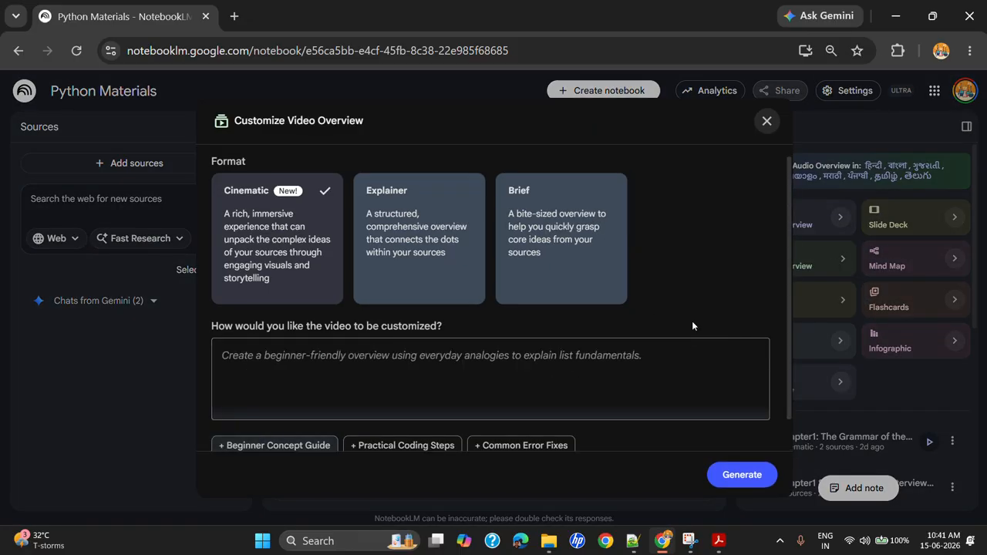
scroll(692, 321, down, 1)
scroll(692, 321, up, 1)
scroll(775, 283, down, 2)
scroll(761, 286, up, 2)
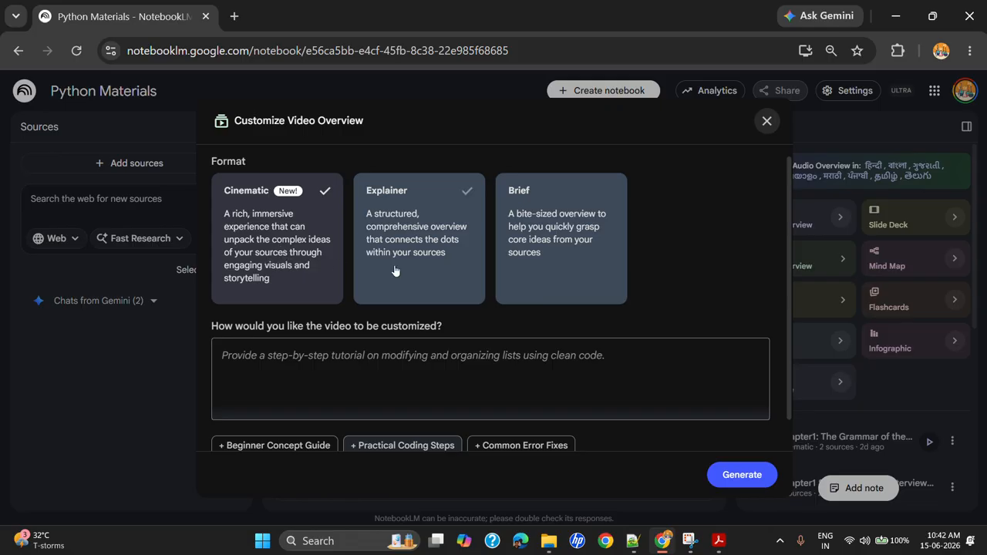
scroll(700, 282, down, 1)
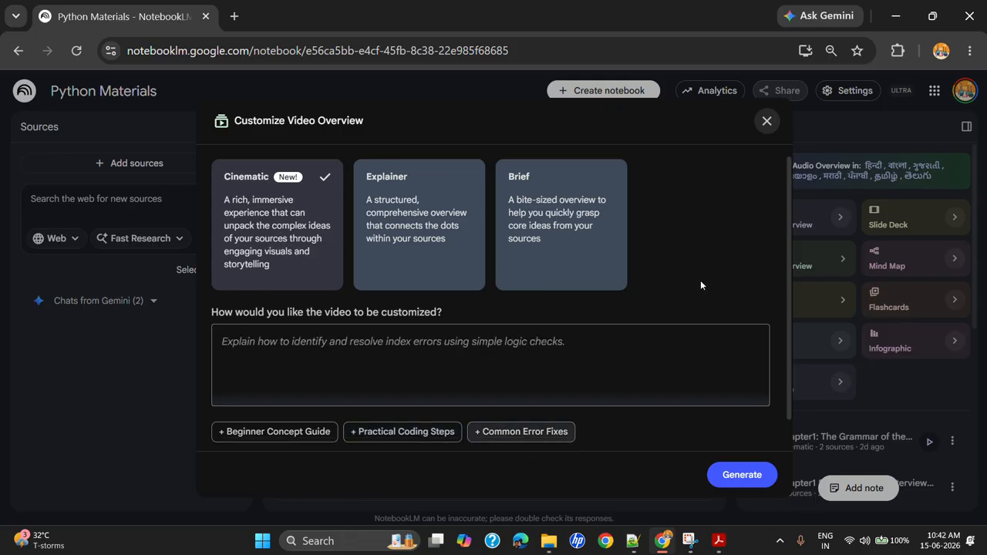
scroll(700, 285, up, 1)
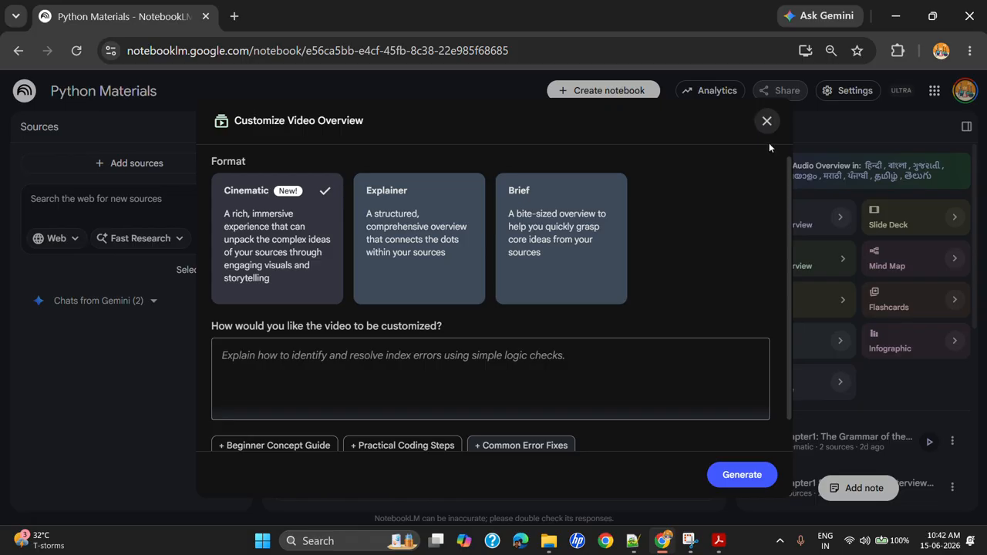
click(767, 123)
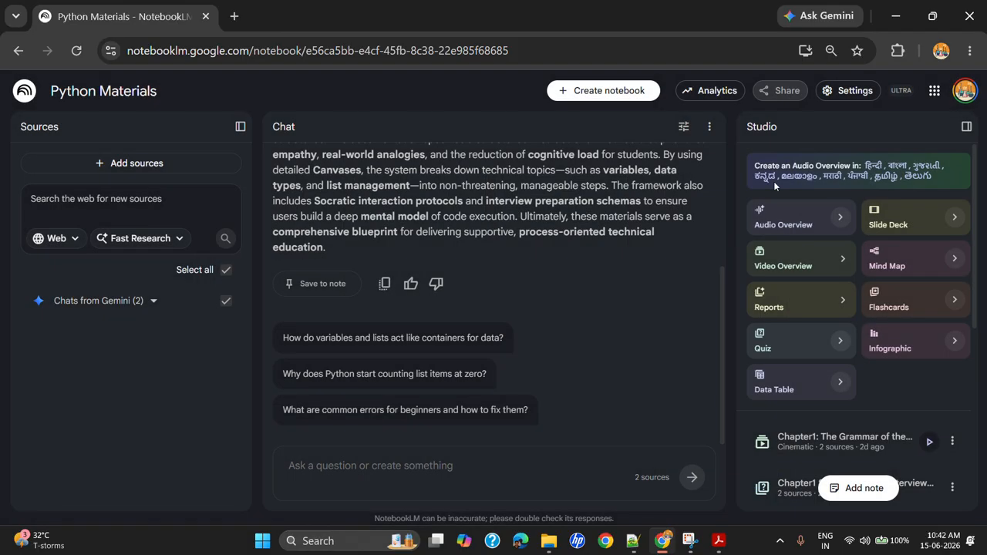
Inspect the Mind Map topic settings and the available and suggested report formats, closing each without creating anything.
click(954, 261)
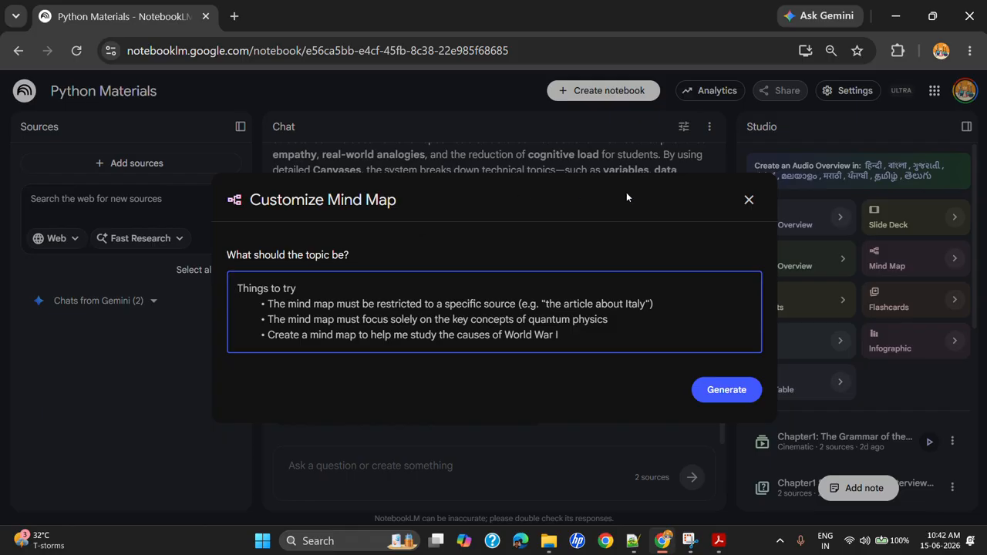
click(749, 200)
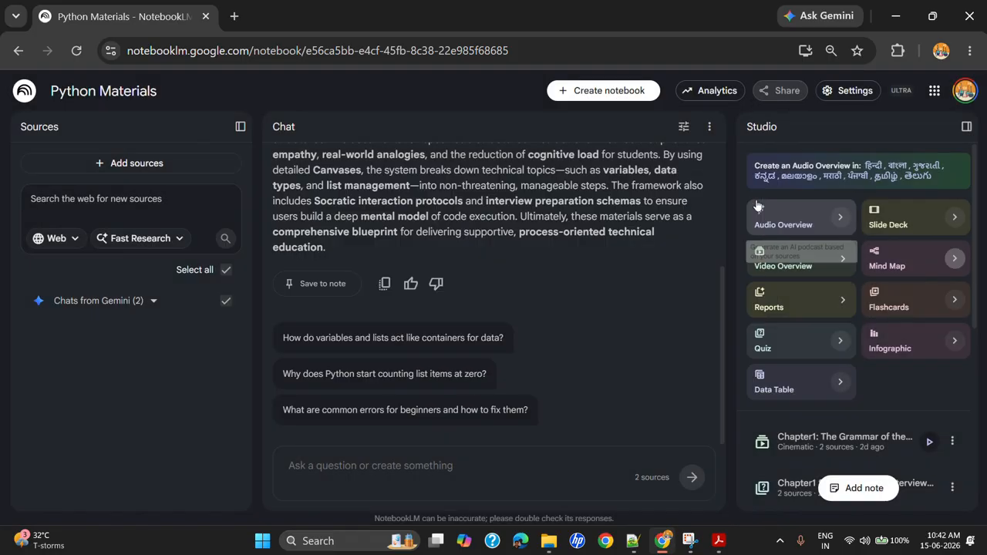
click(830, 303)
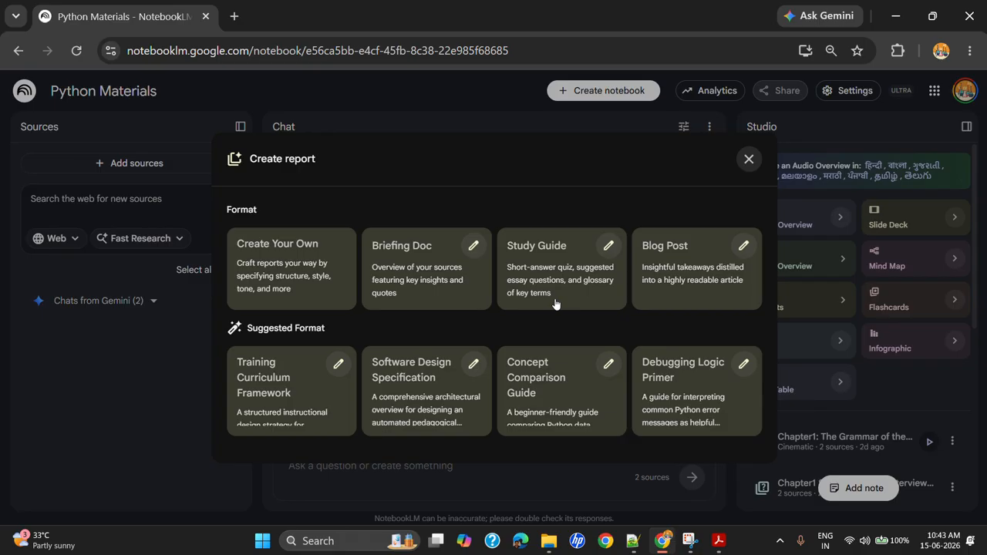
click(747, 160)
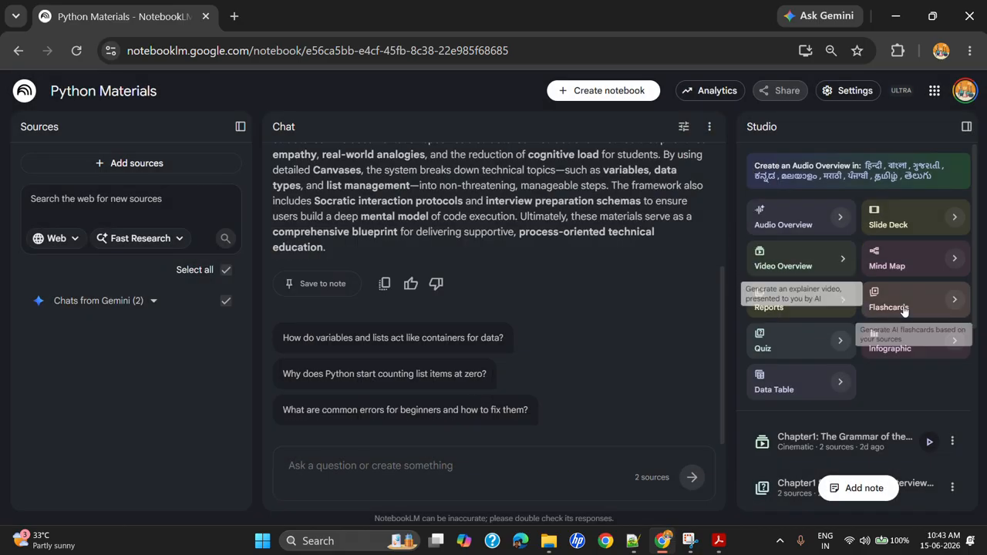
Check the Flashcards and Quiz customization options for quantity, difficulty and topic, closing each without generating.
click(955, 301)
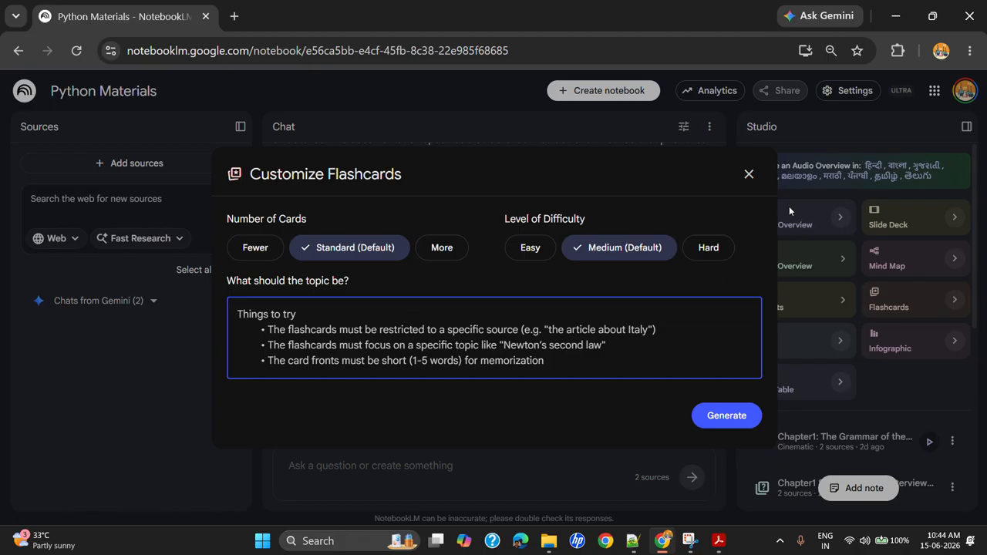
click(749, 174)
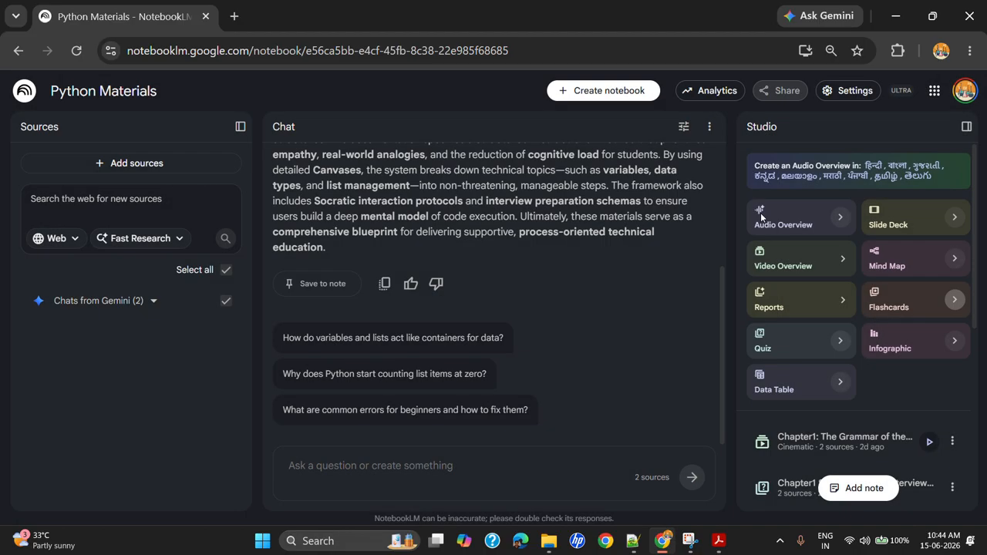
click(841, 340)
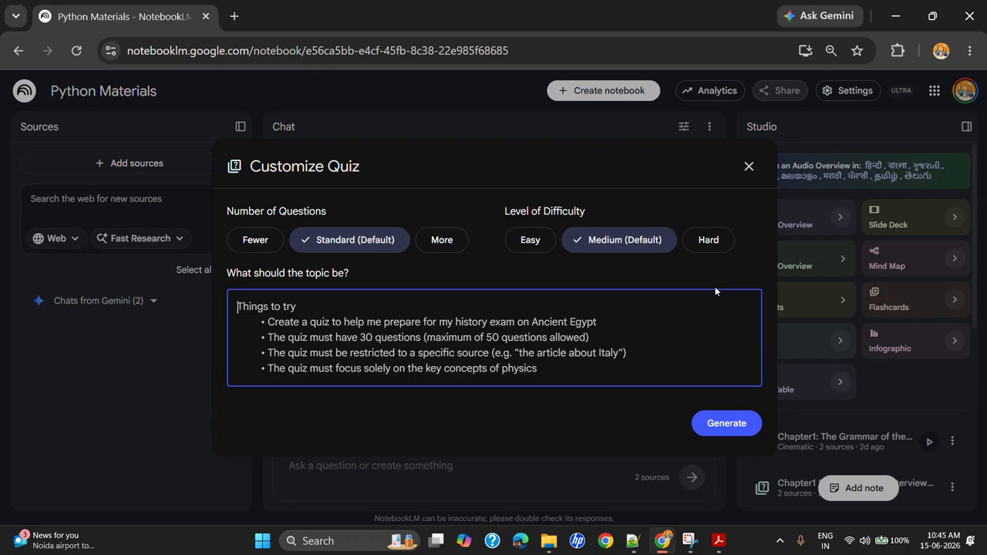
click(749, 167)
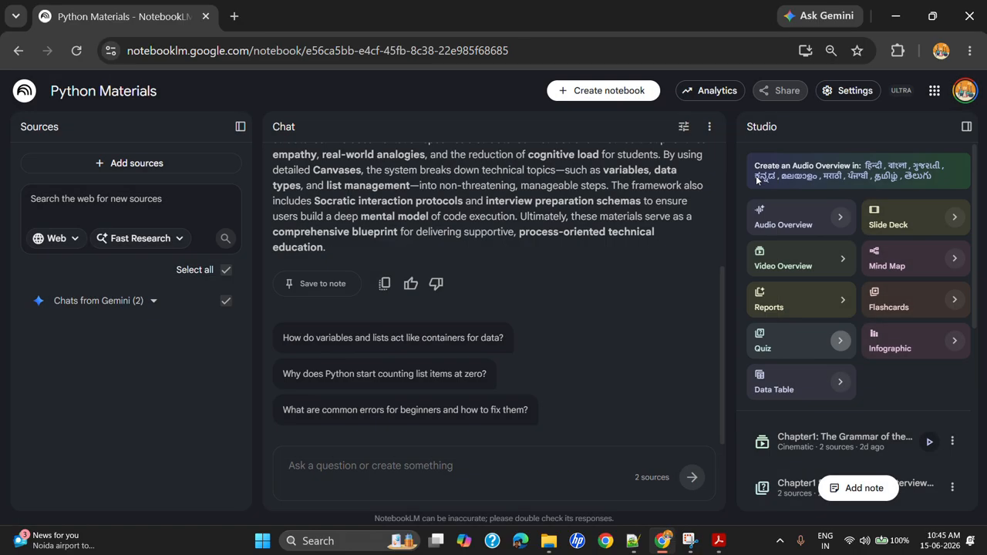
Browse the Infographic options for language, orientation, visual style and level of detail, and close them without generating.
click(962, 349)
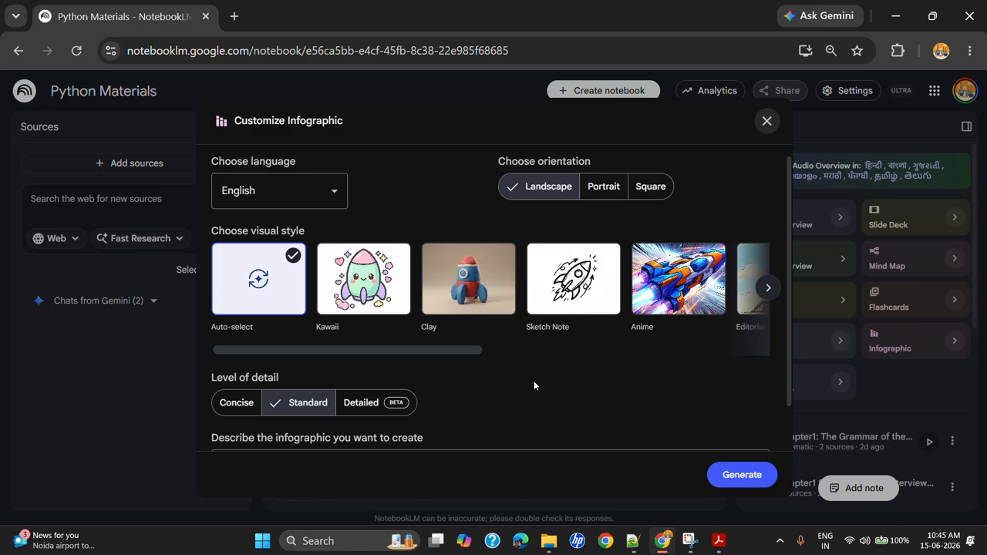
scroll(540, 311, right, 5)
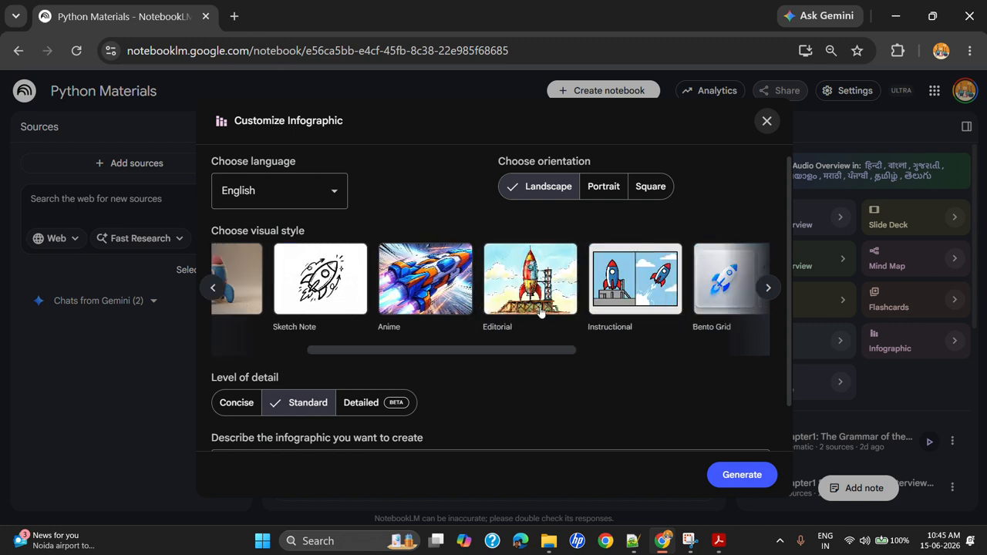
scroll(540, 311, right, 1)
scroll(540, 311, left, 6)
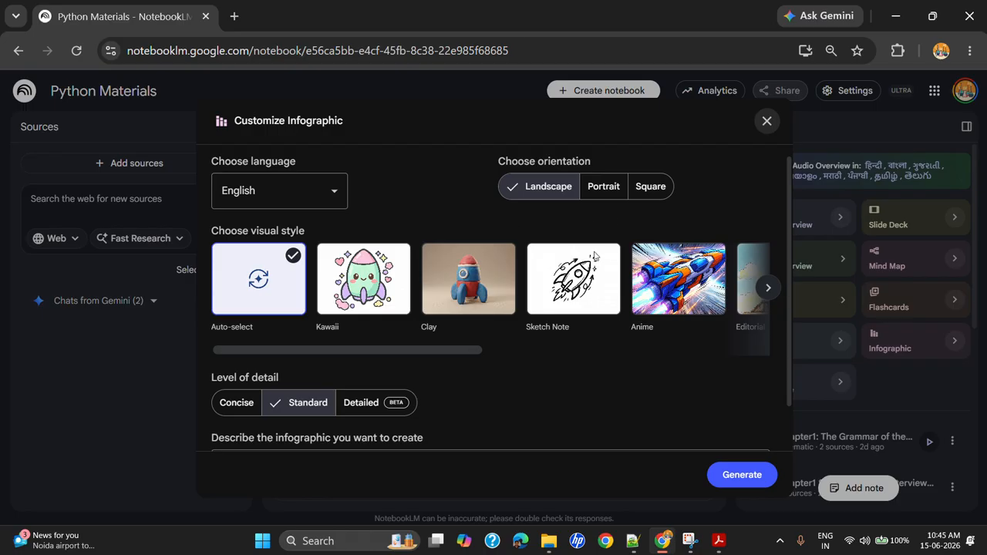
scroll(583, 358, down, 2)
scroll(582, 357, up, 2)
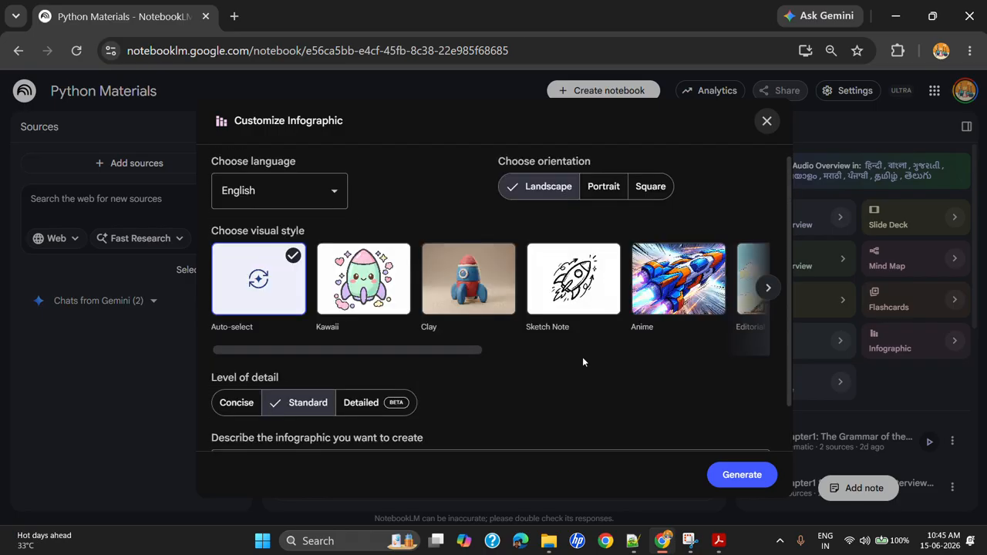
click(767, 122)
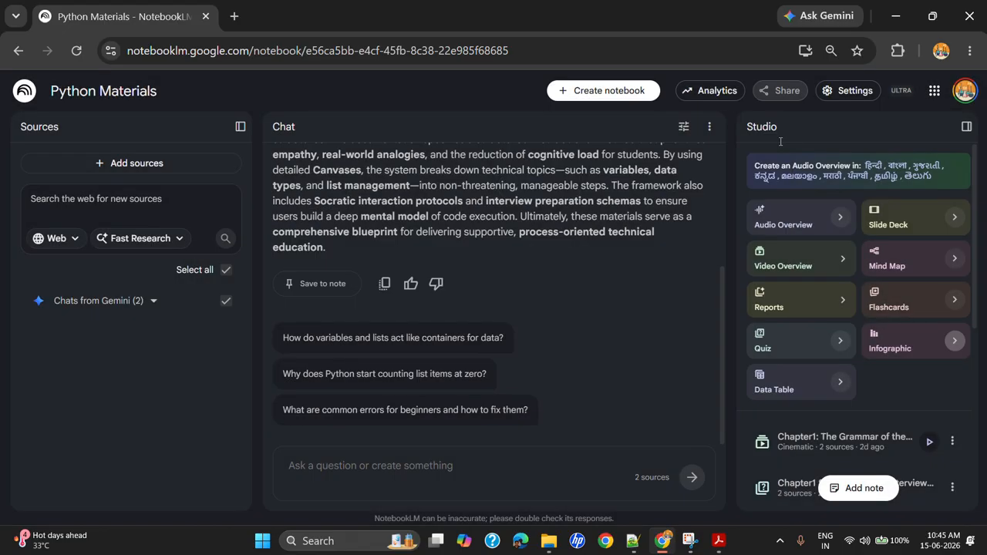
View the Data Table customization options and revisit those for the Audio Overview, closing both without generating.
click(842, 384)
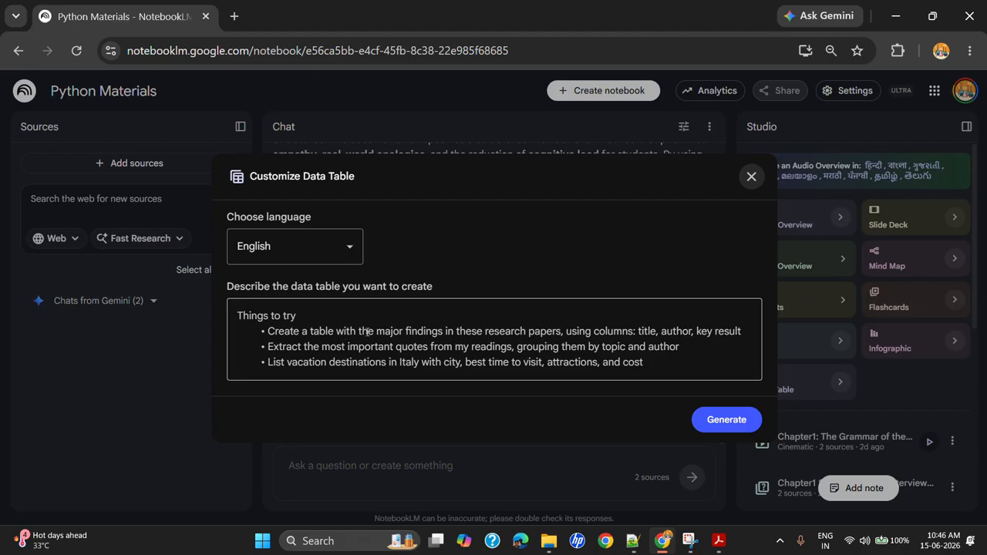
click(752, 176)
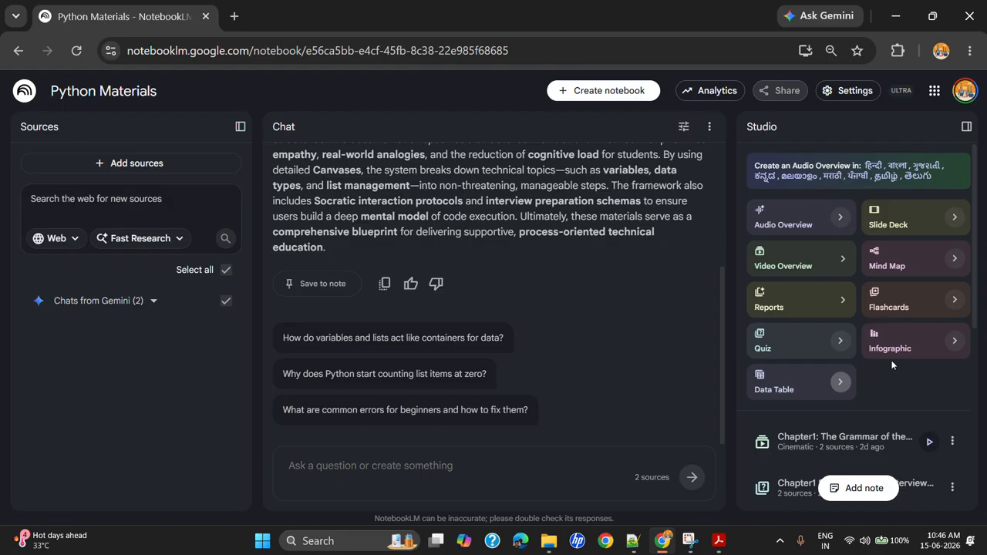
click(840, 217)
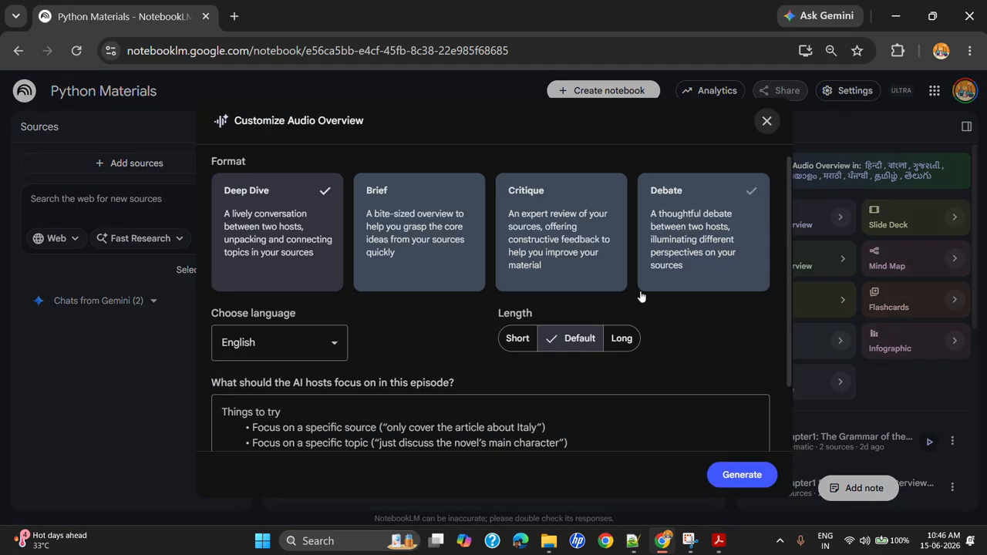
click(767, 123)
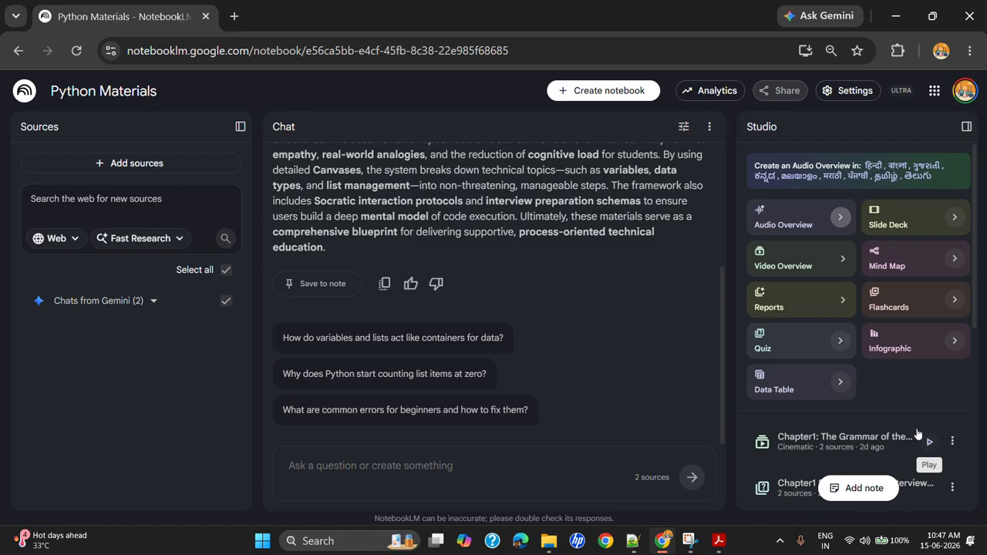
Upload the Chapter 2 Introducing Lists PDF from Downloads as a notebook source, and check the same document in Acrobat.
scroll(817, 425, down, 3)
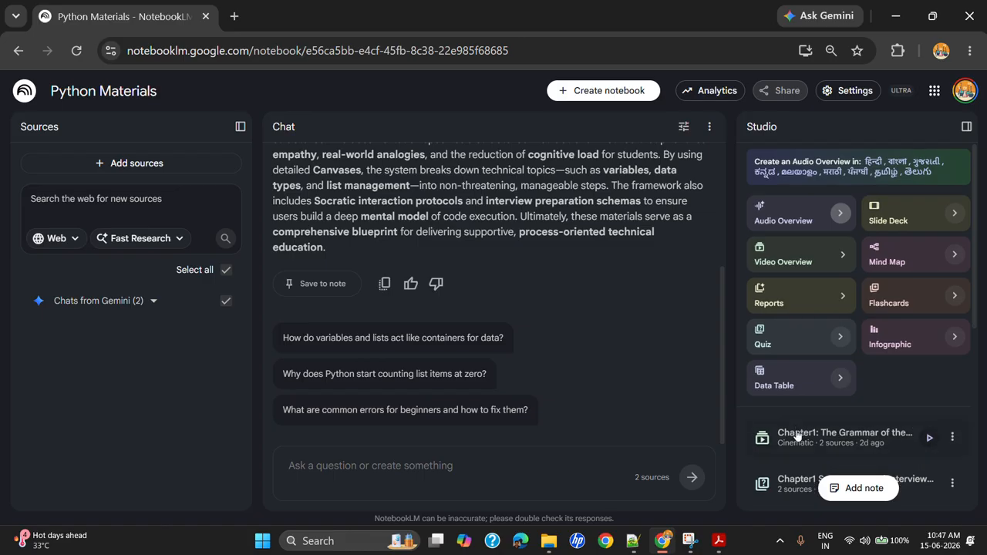
scroll(796, 430, up, 5)
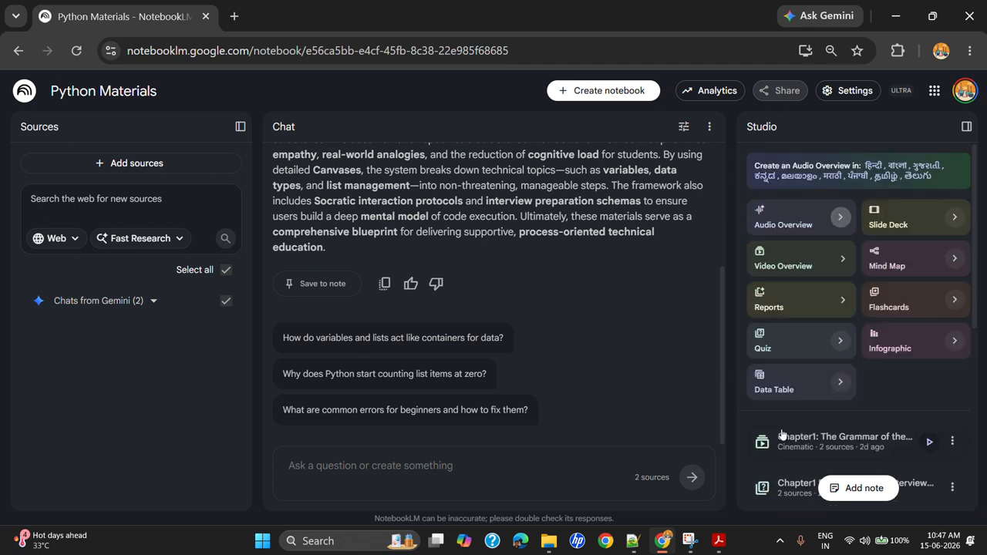
click(127, 162)
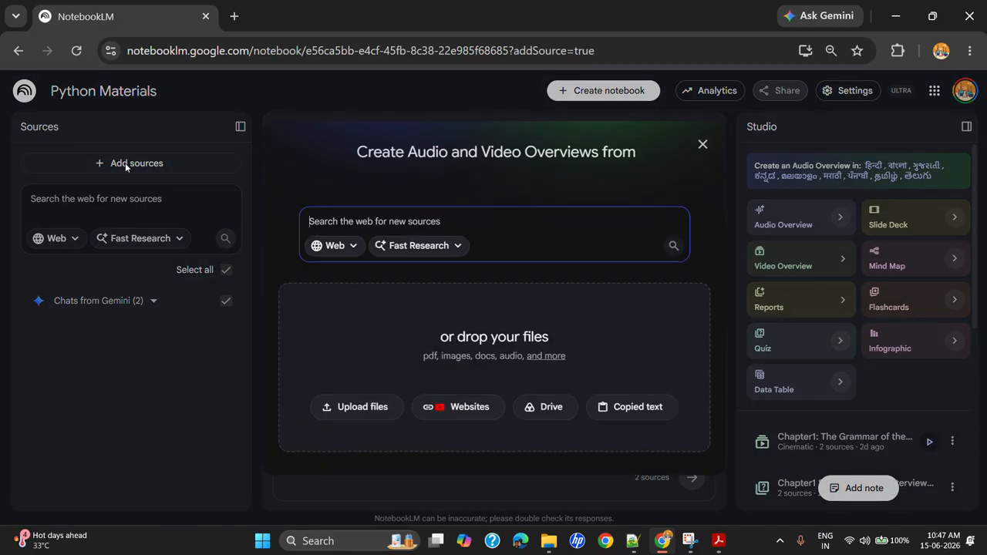
click(368, 407)
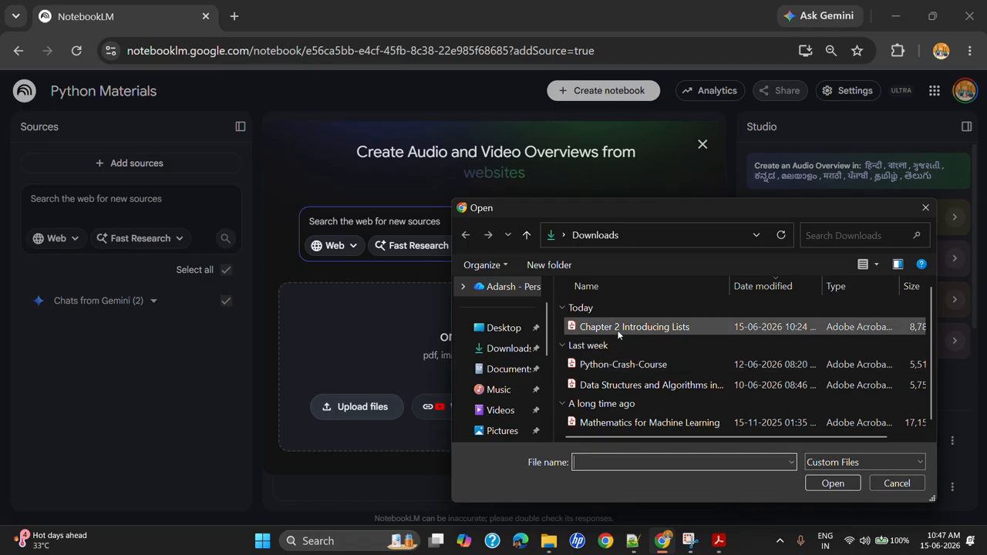
click(615, 328)
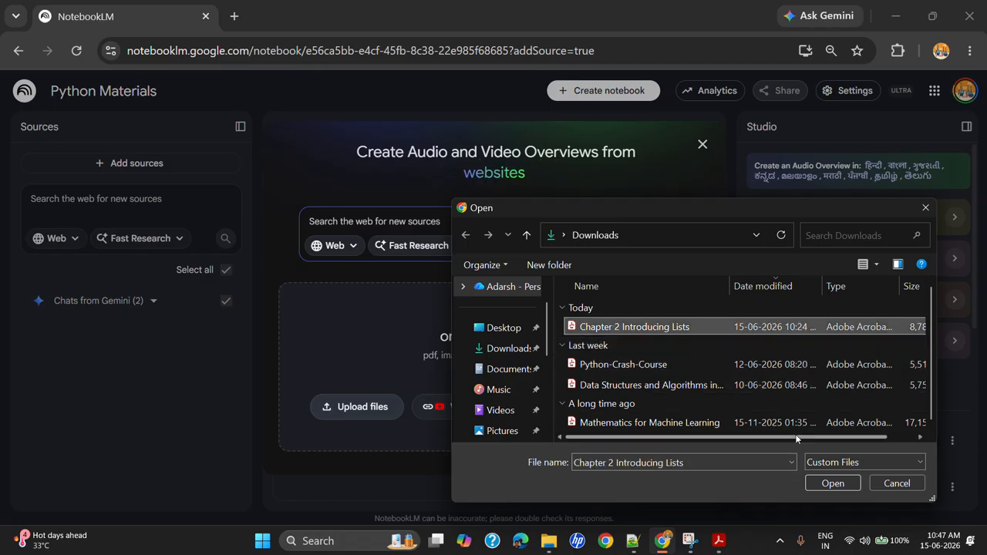
click(833, 484)
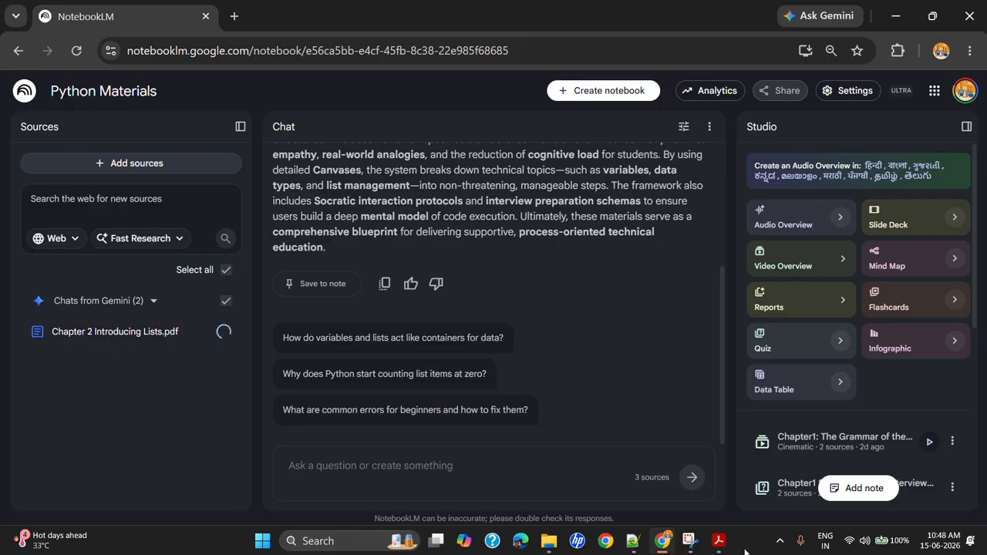
click(722, 545)
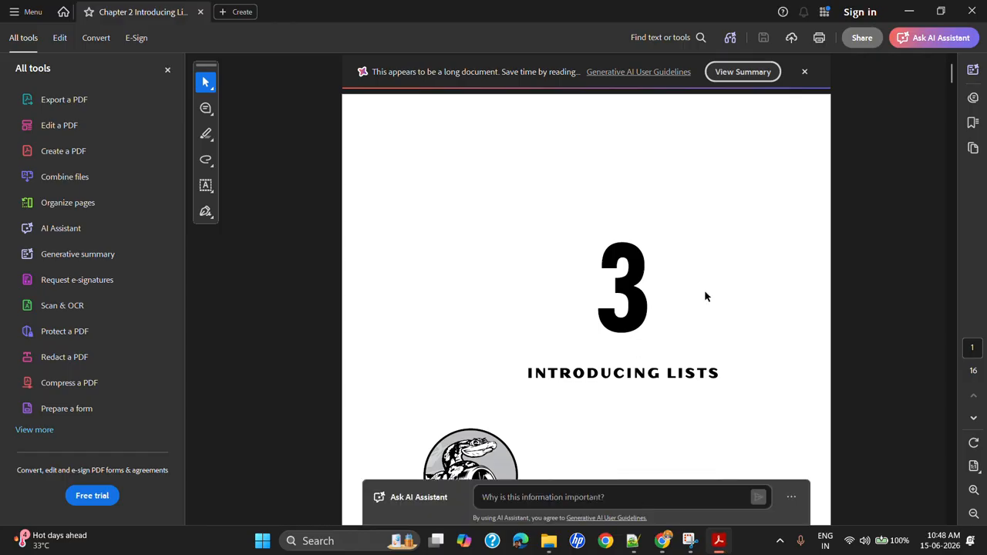
click(662, 541)
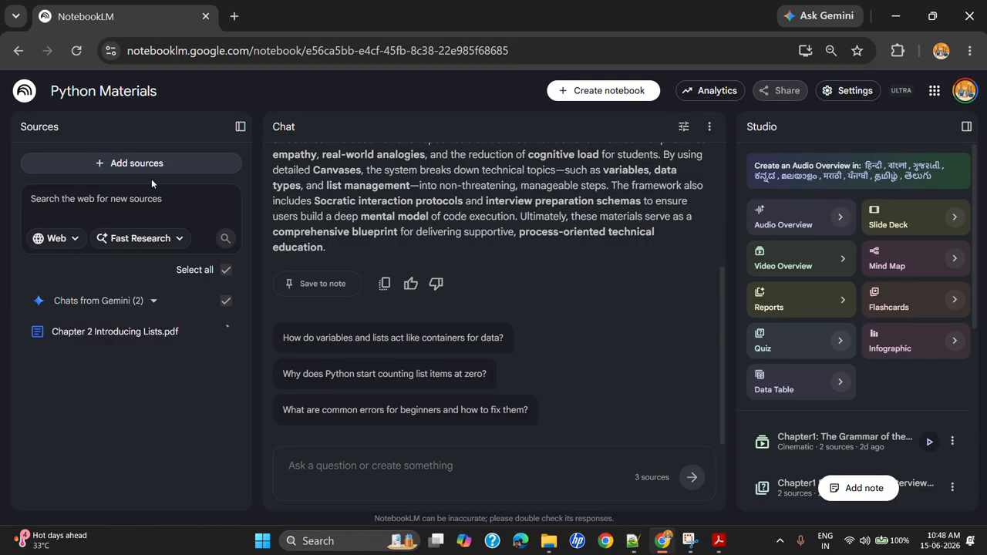
Add today's Chapter 2 Introducing Lists explanation document from Google Drive's recent files as another notebook source.
click(130, 164)
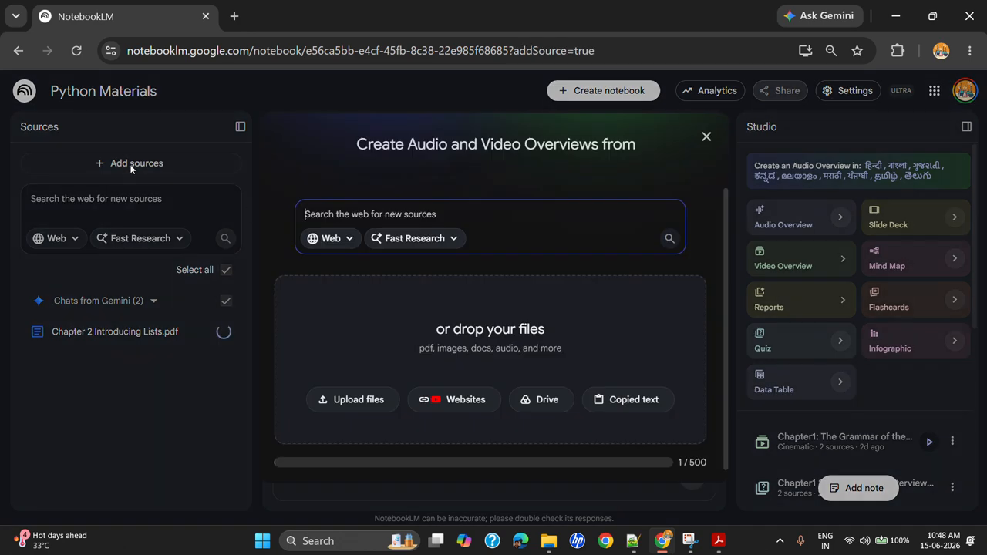
click(547, 400)
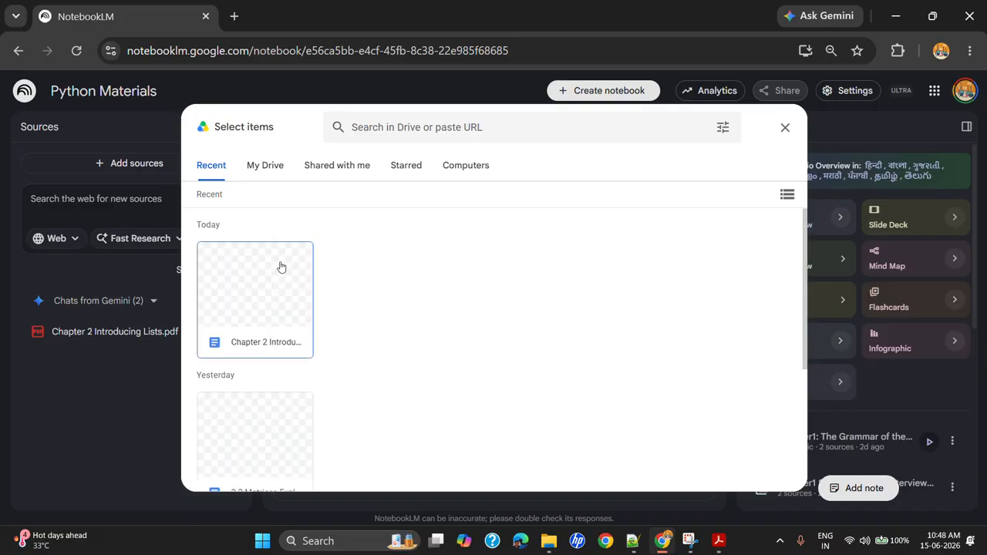
click(249, 302)
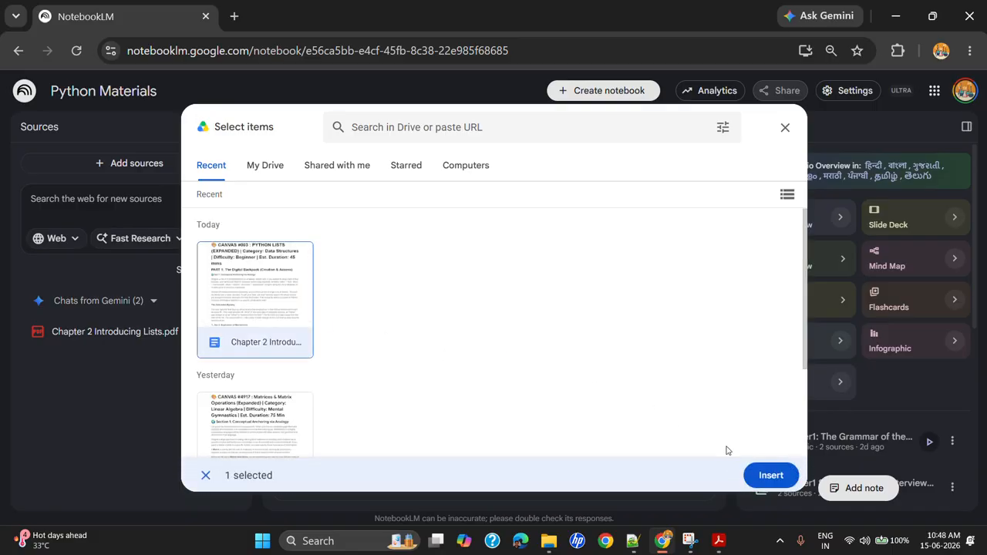
click(769, 479)
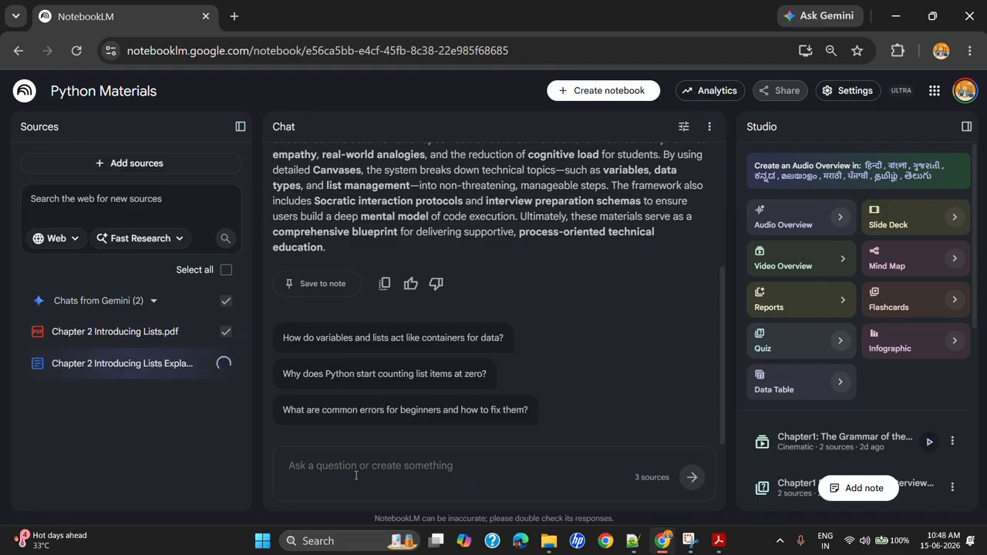
Review the available ways to add sources to the notebook, and close the dialog without adding any.
click(183, 161)
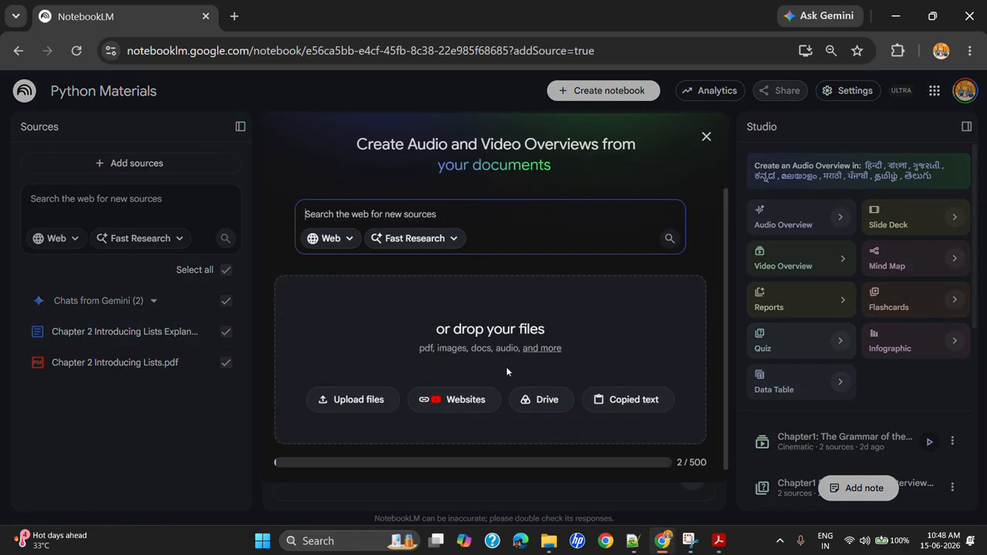
scroll(506, 367, down, 1)
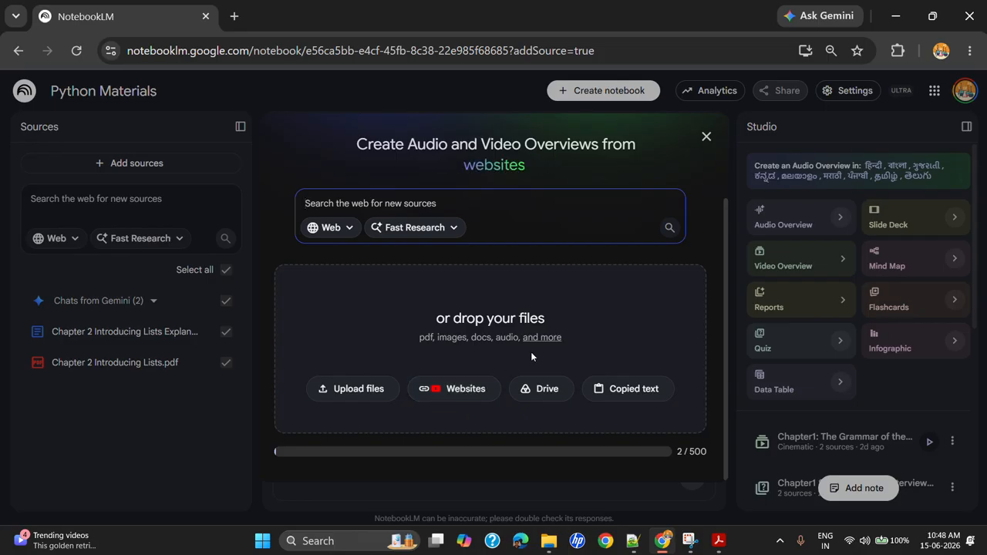
mouse_move(538, 343)
click(707, 136)
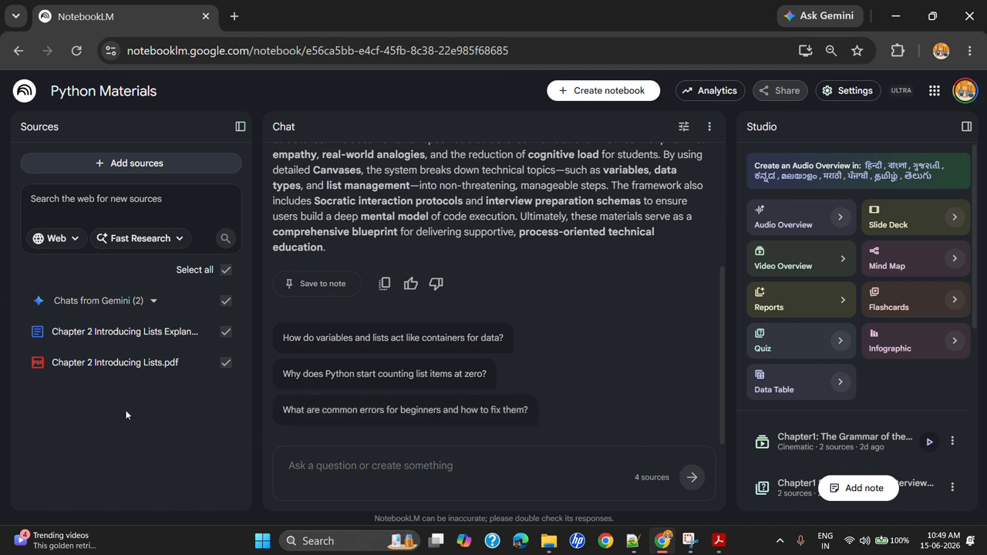
Read through the added Chapter 2 PDF and the Chapter 2 explanation document, returning to the source list after each.
click(111, 363)
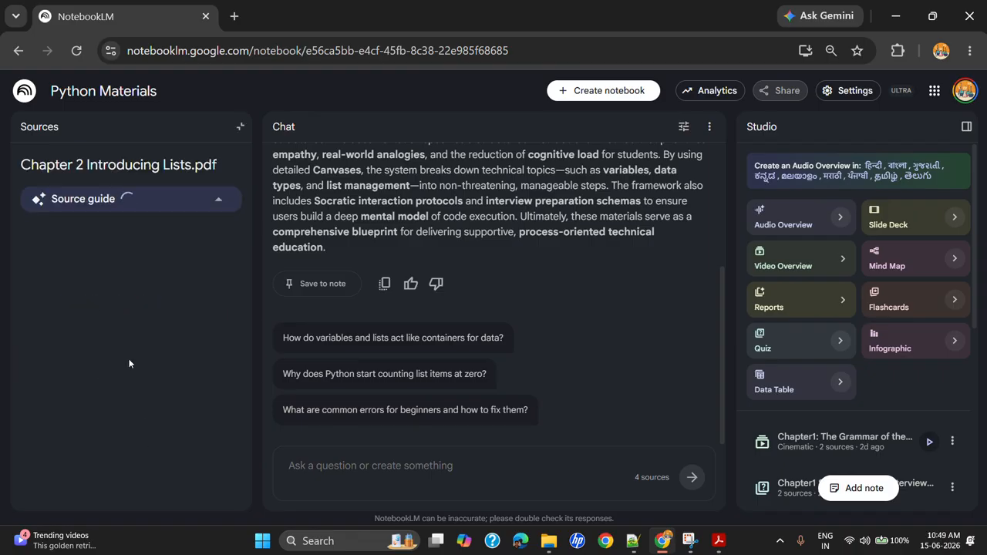
scroll(119, 311, down, 10)
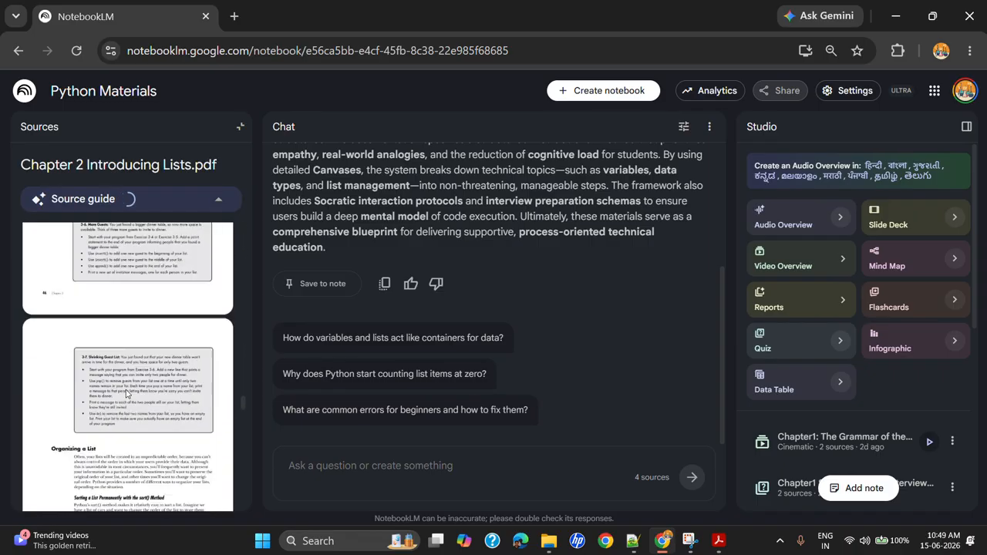
click(240, 127)
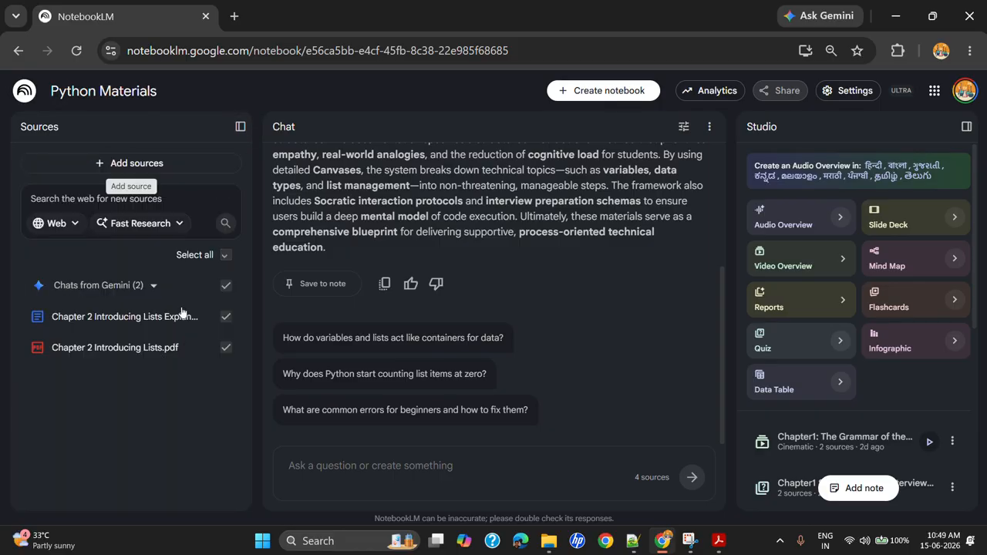
click(111, 319)
scroll(137, 413, down, 10)
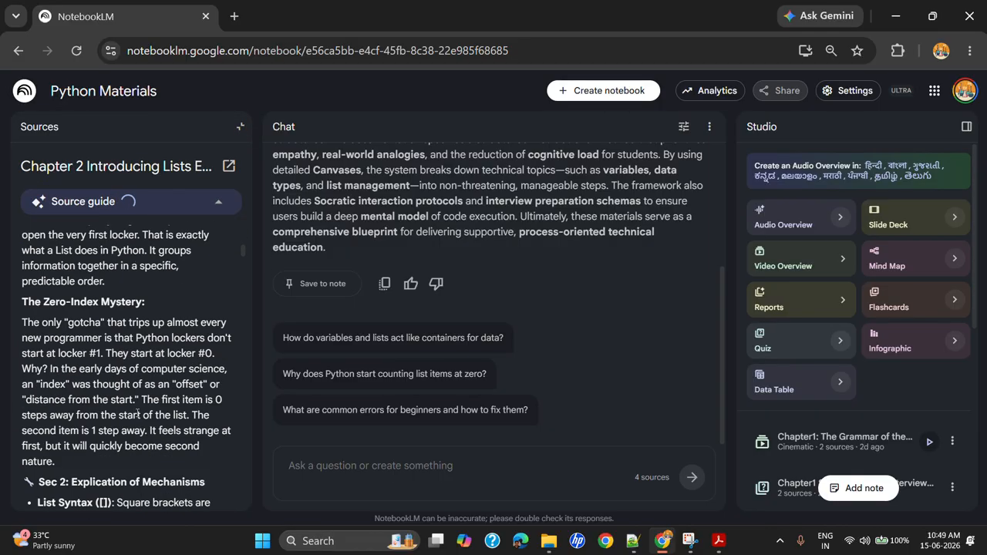
scroll(137, 412, down, 6)
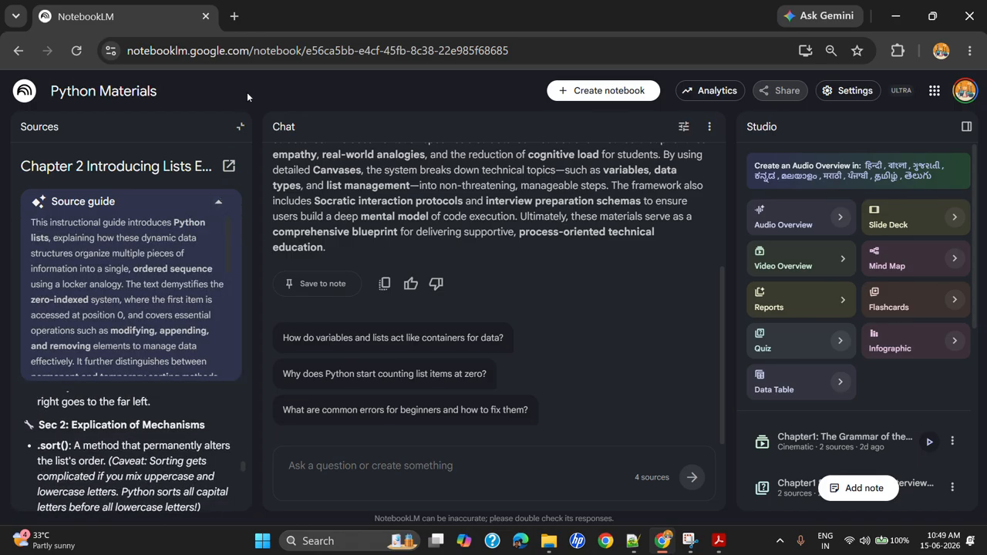
click(240, 127)
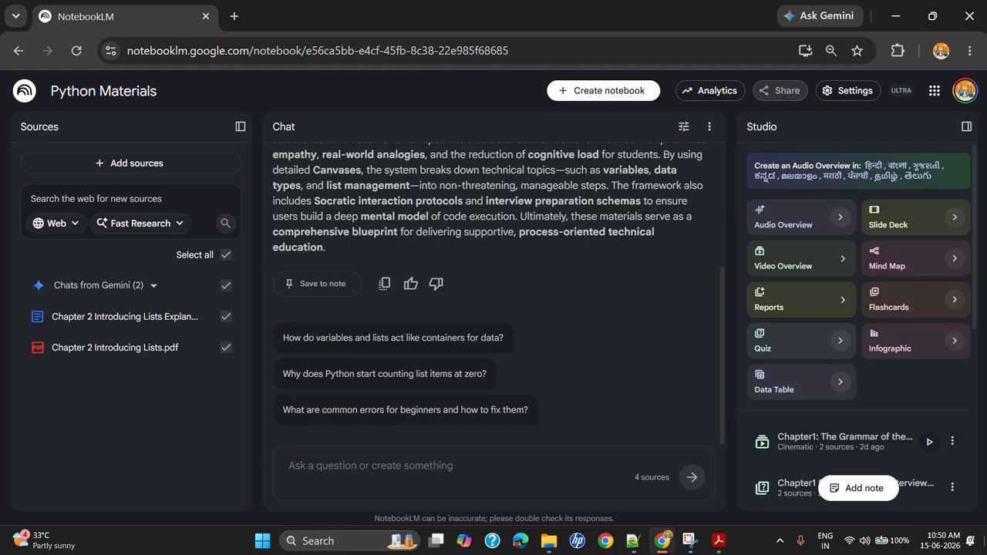
Switch to VS Code, view the Insight_Studio project's files, and open a new terminal.
key(super+d)
double_click(171, 158)
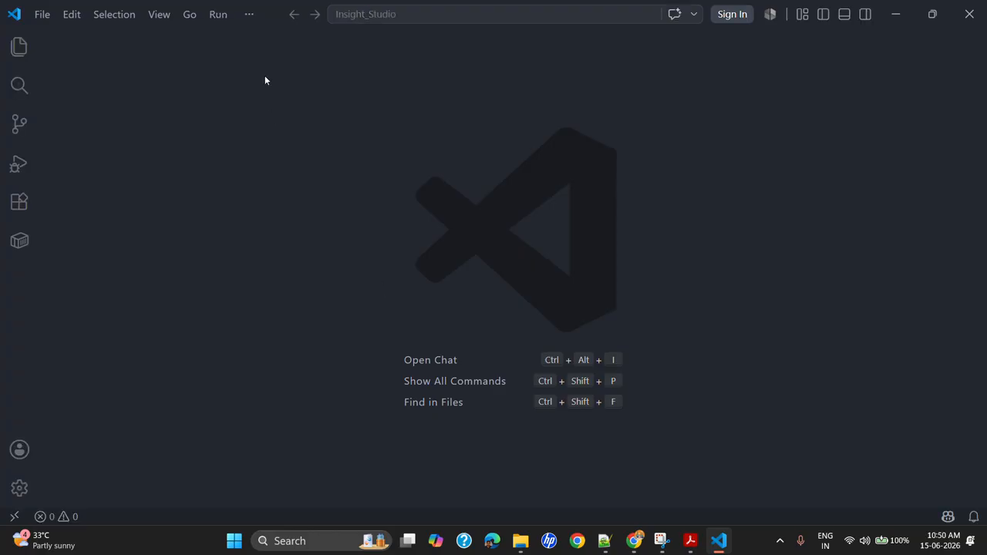
click(20, 46)
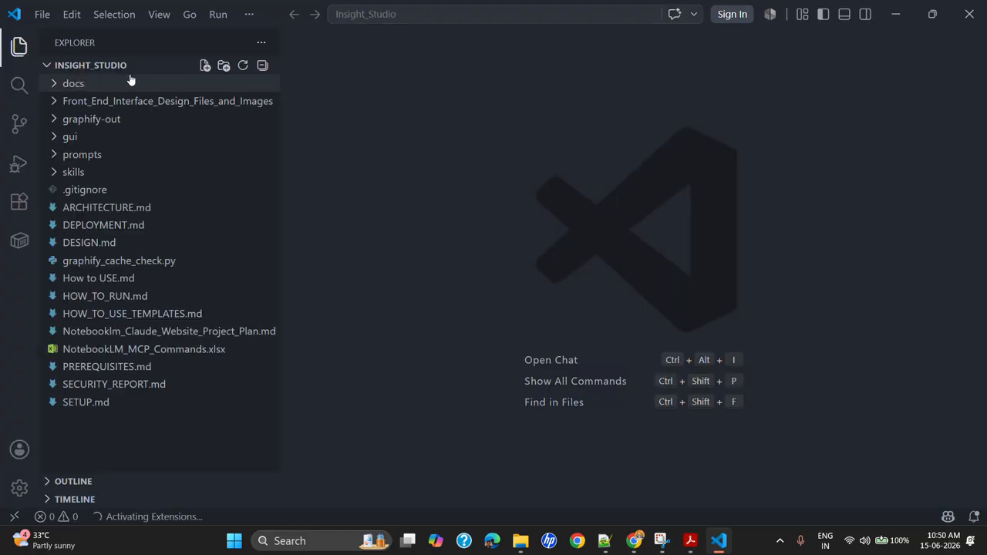
click(13, 49)
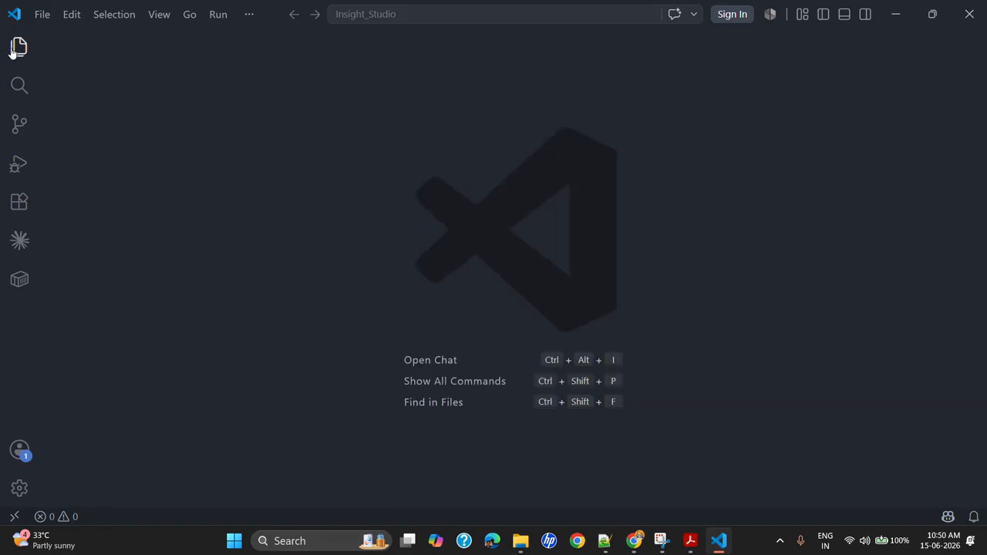
click(249, 16)
mouse_move(359, 38)
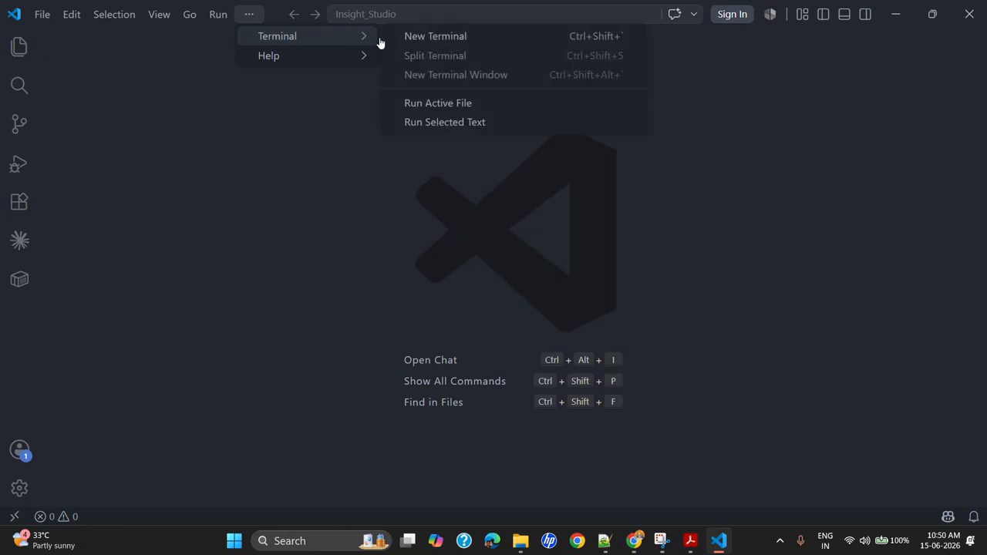
click(394, 38)
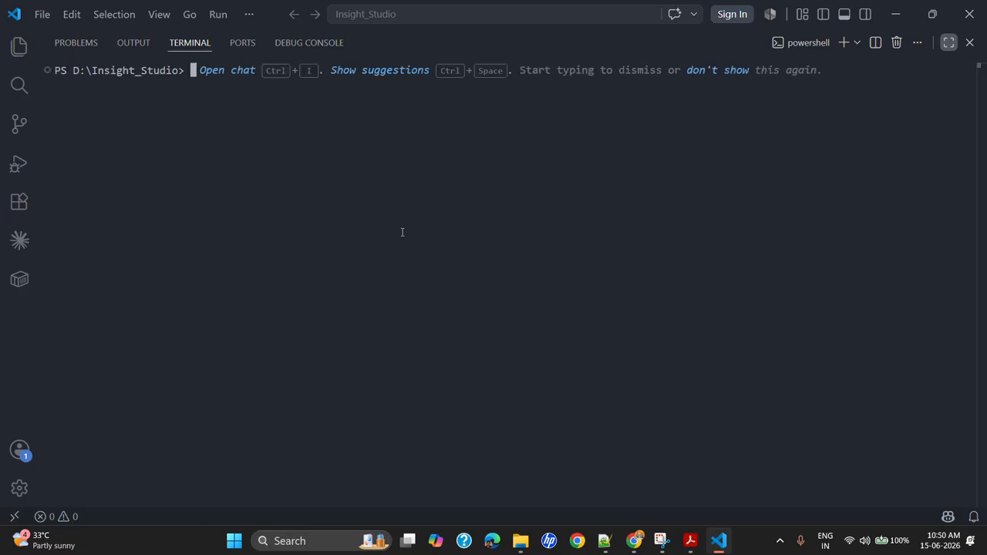
Change to the gui folder in the terminal and run .\stop_app.bat to shut down Insight Studio.
text(.\start_app.bat)
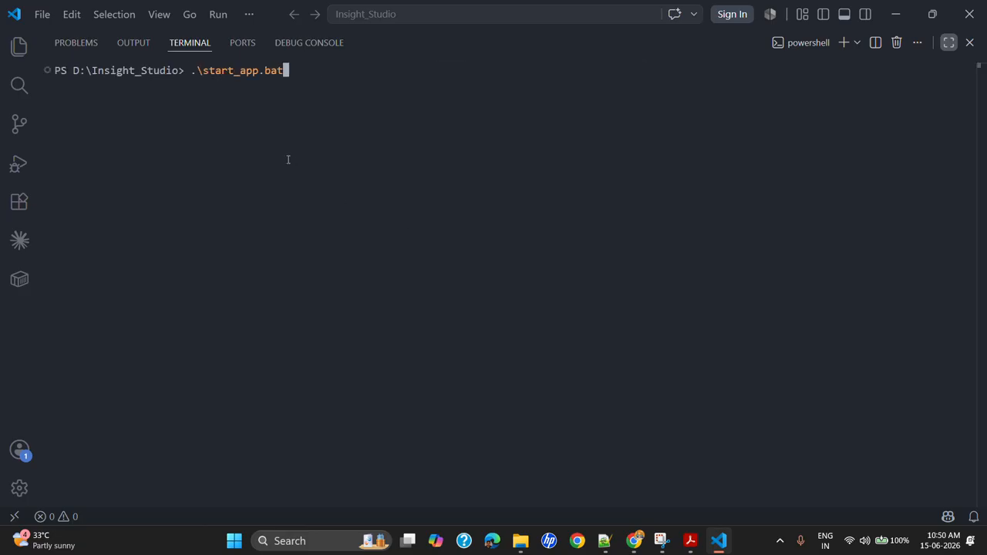
key(Escape)
text(cd gui)
key(Return)
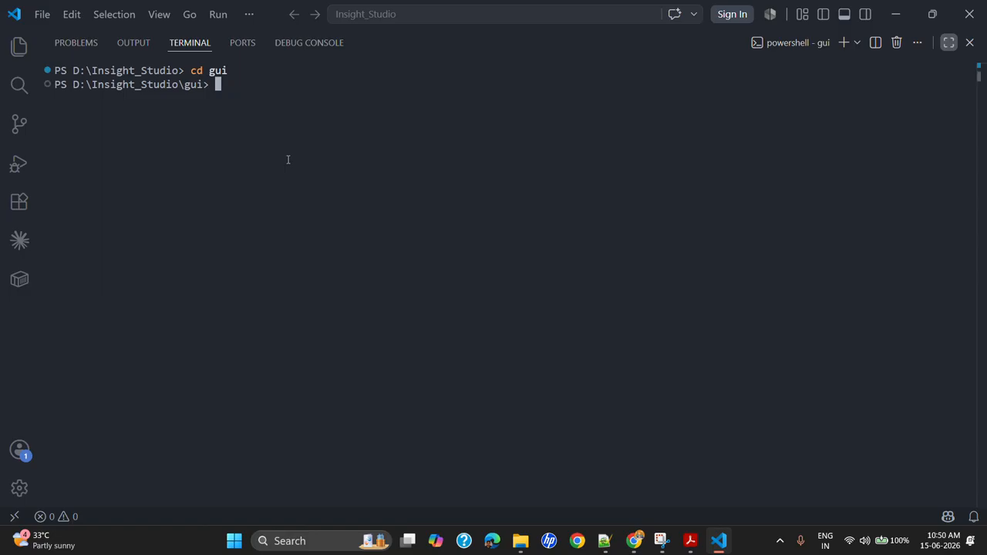
text(cd gui)
key(Up)
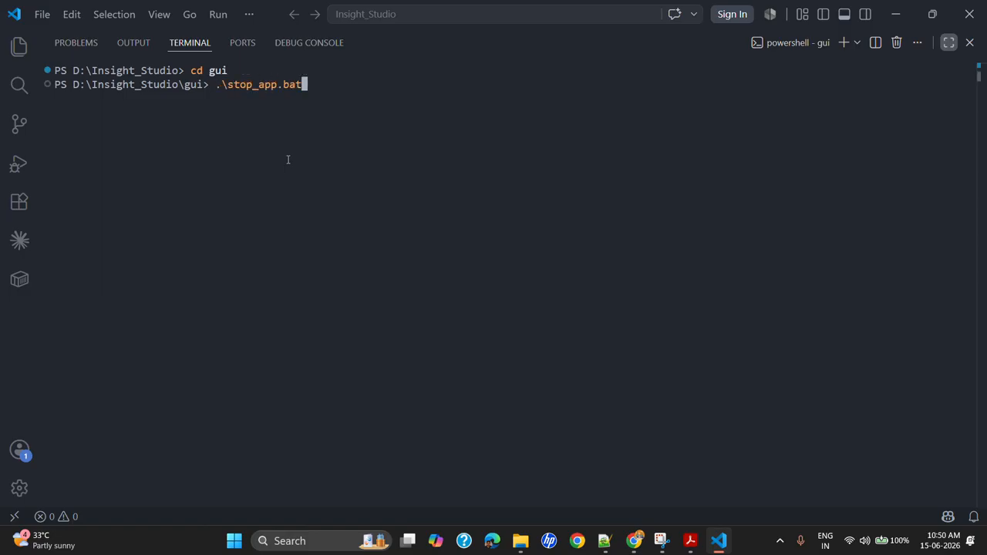
key(Return)
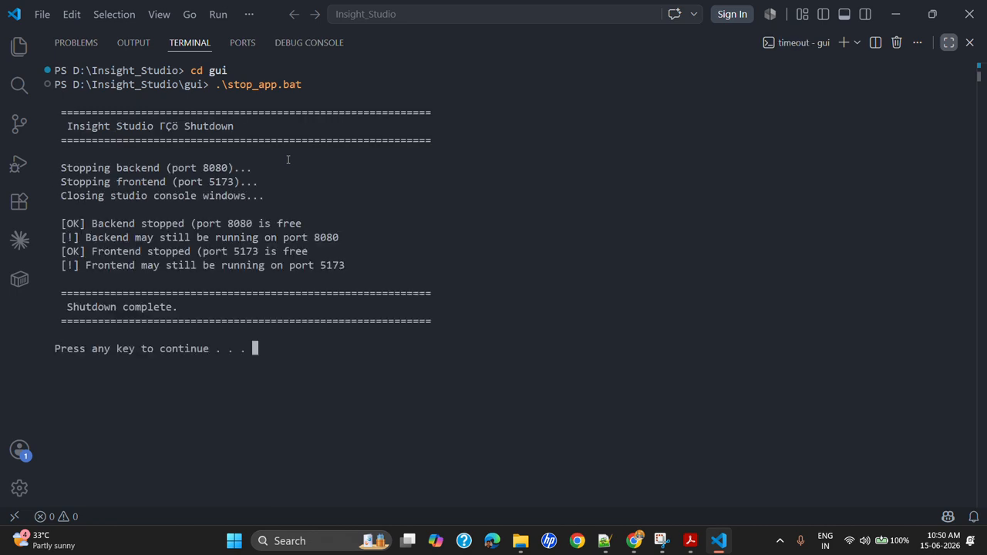
key(Return)
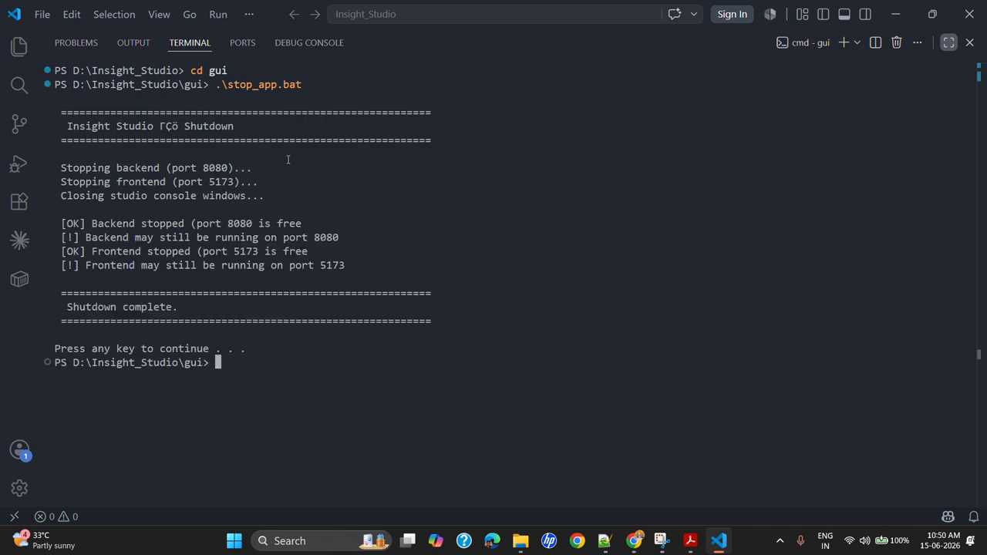
Run .\start_app.bat and continue past the NotebookLM authentication pause to launch Insight Studio.
key(Up)
key(Up)
key(Up)
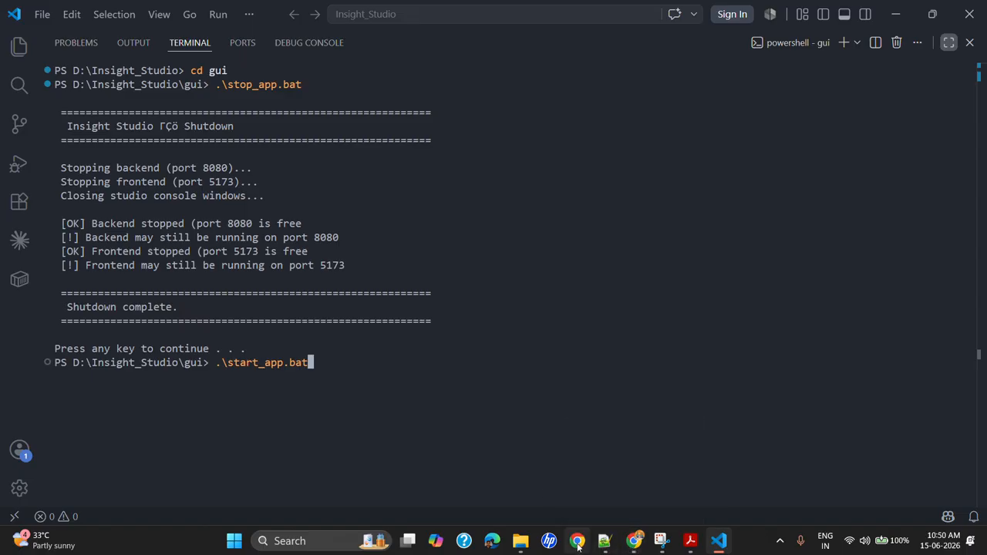
key(Return)
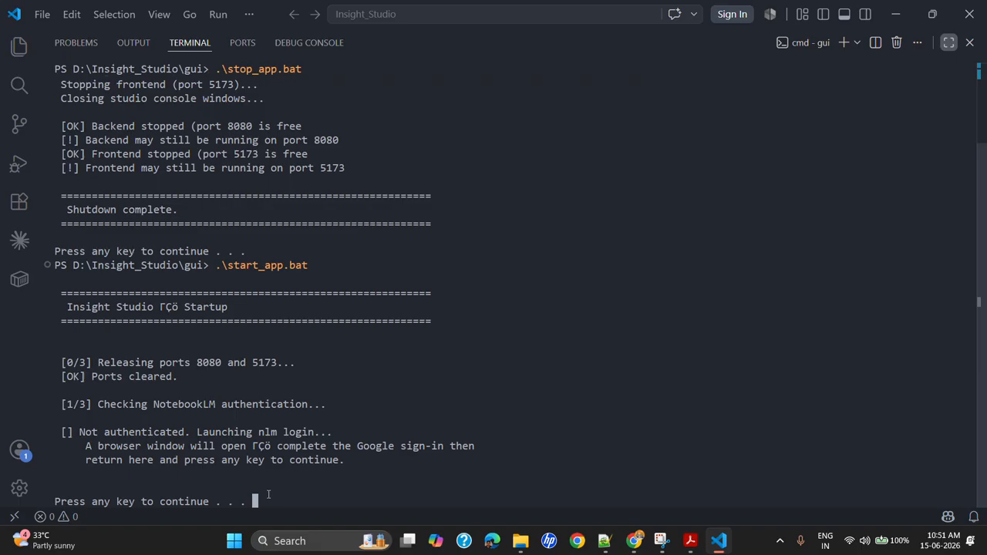
key(Return)
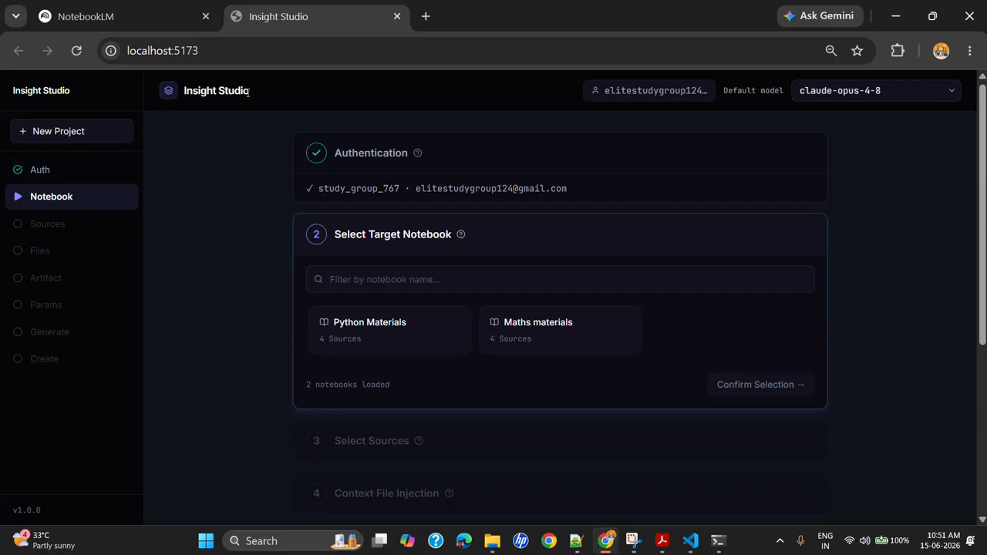
Open the Account Manager and review its NotebookLM accounts, Claude accounts and NotebookLM plan options.
click(651, 94)
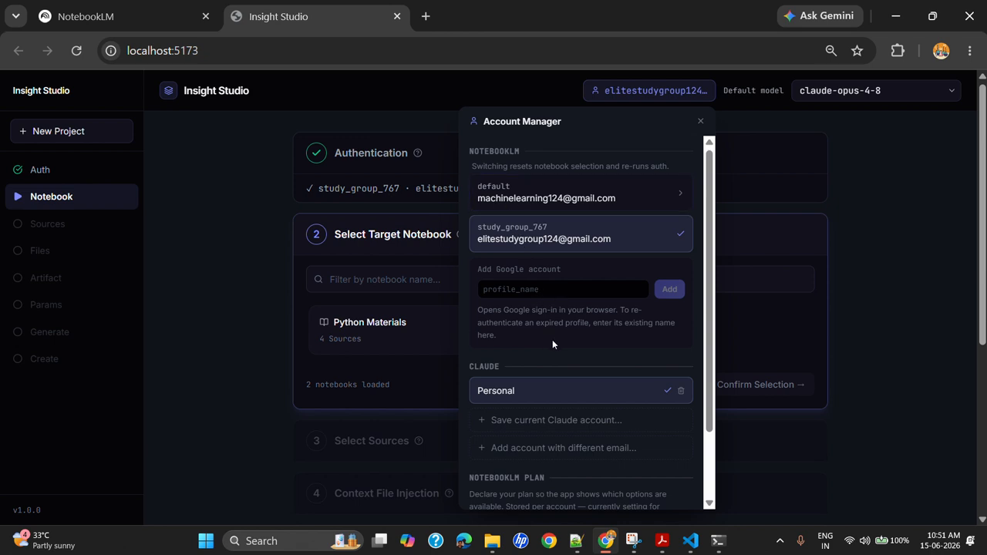
scroll(552, 339, down, 2)
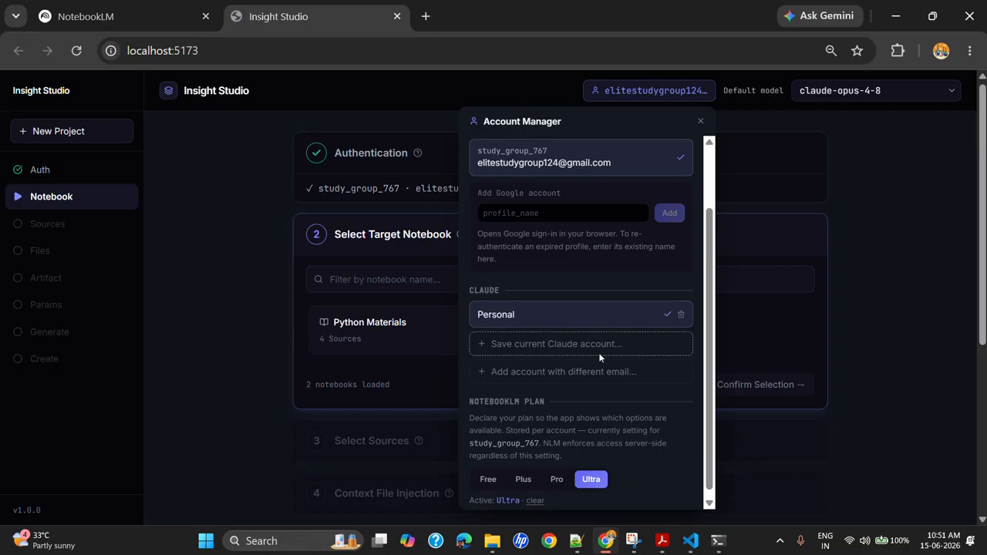
scroll(605, 402, down, 1)
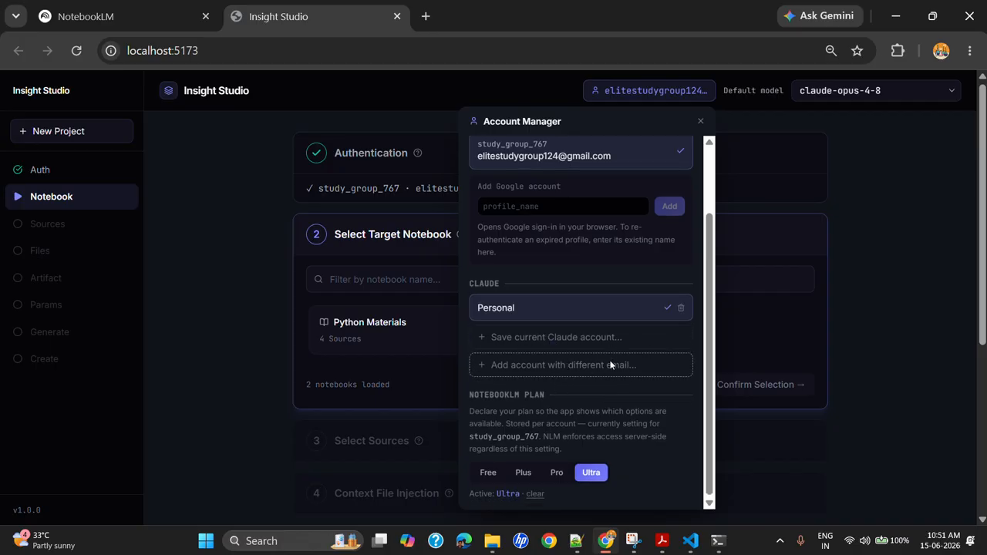
scroll(600, 409, down, 2)
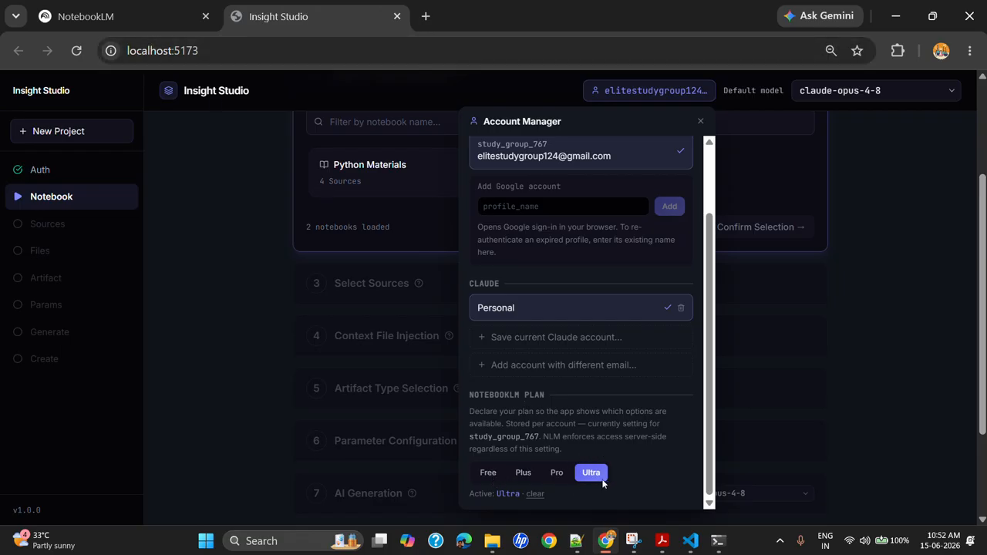
scroll(543, 321, up, 2)
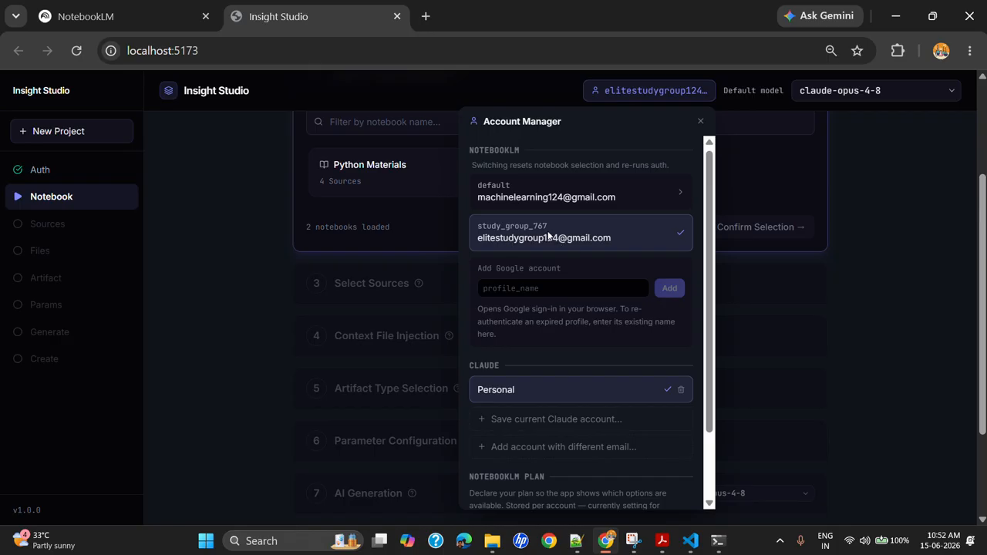
scroll(573, 259, down, 1)
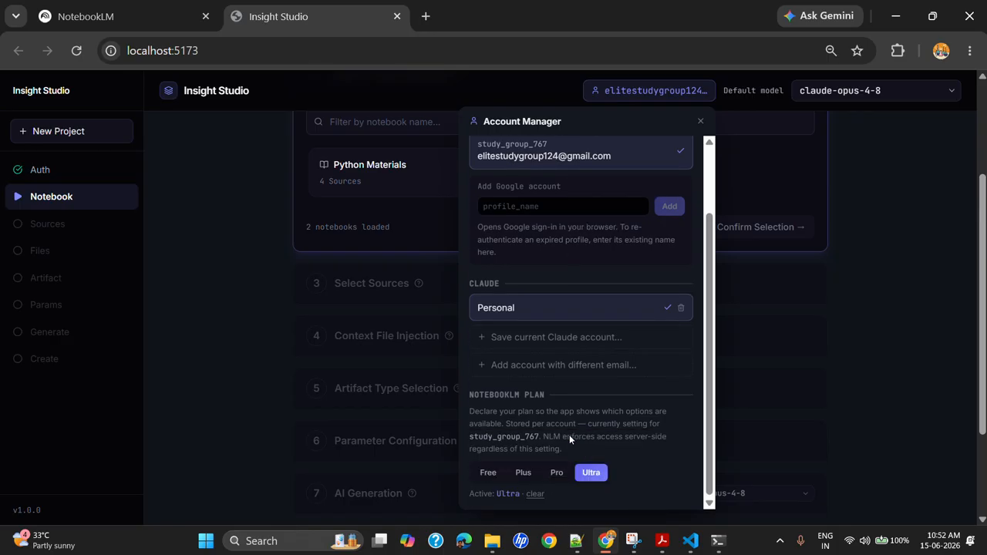
Check the plan badge on the NotebookLM page, then return to Insight Studio and compare it with the Account Manager's plan setting.
click(113, 22)
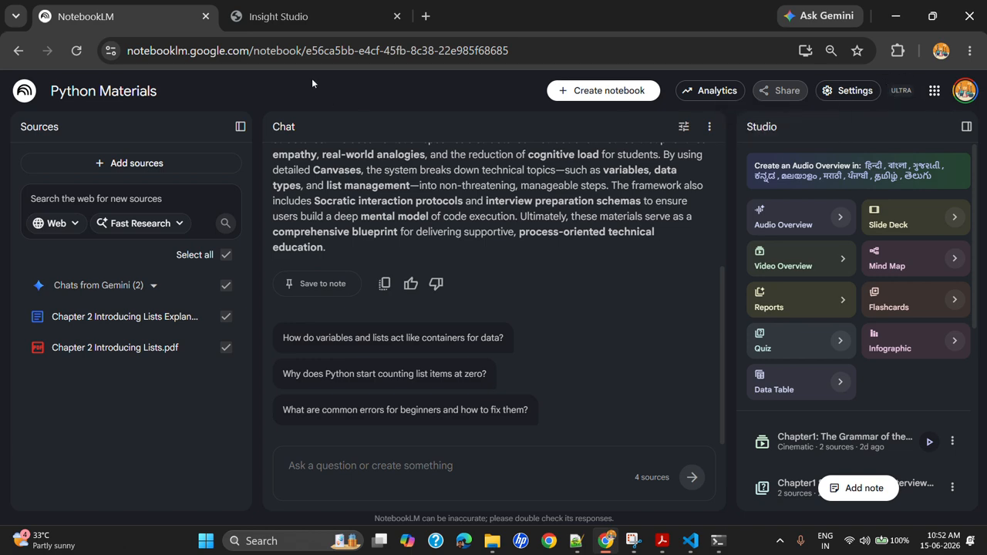
click(281, 18)
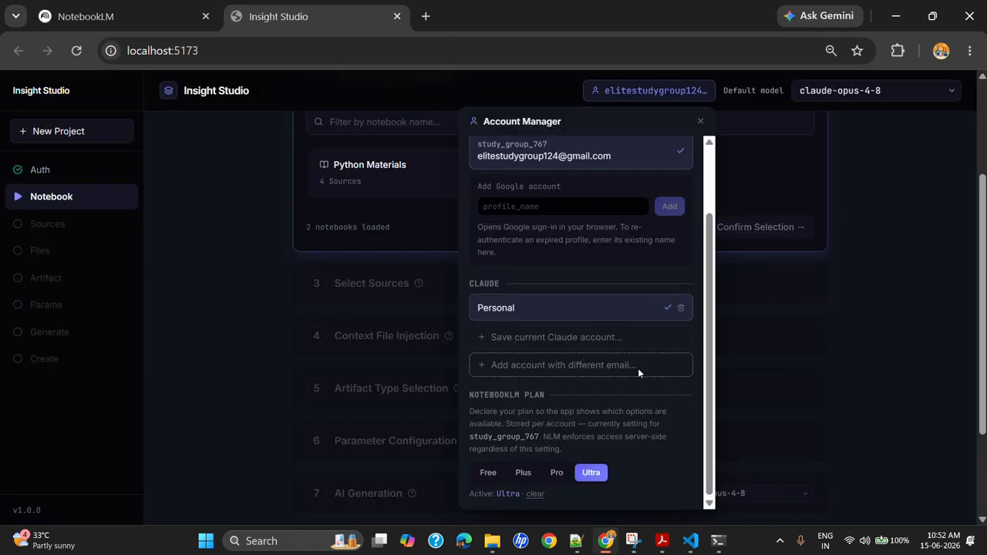
scroll(656, 437, down, 2)
scroll(657, 437, up, 2)
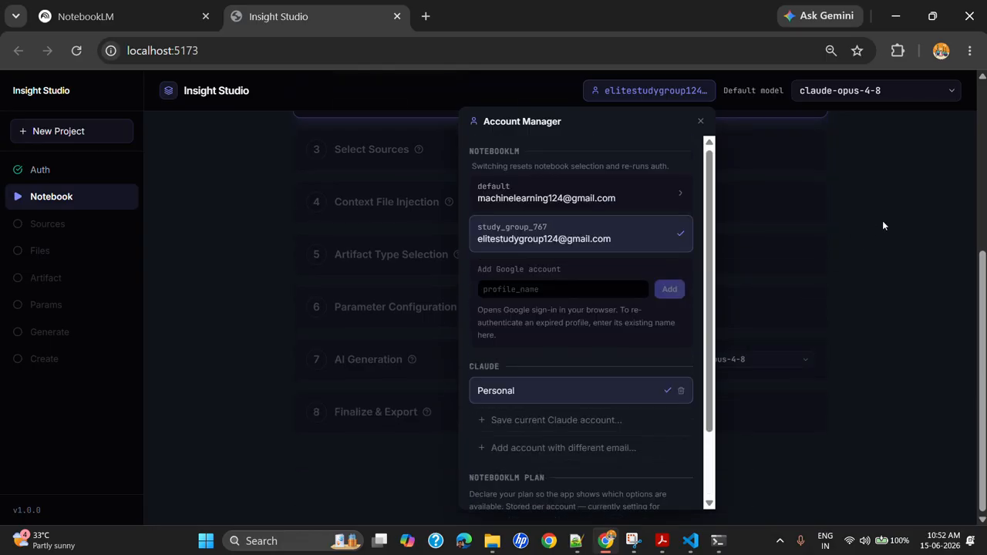
scroll(655, 437, down, 1)
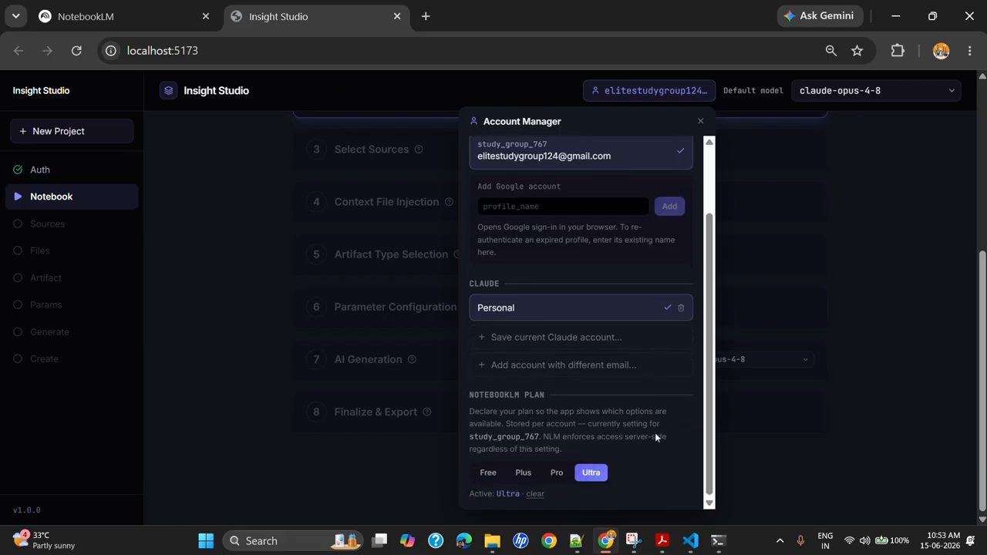
Close the Account Manager and view the available default models without changing the selection.
click(862, 313)
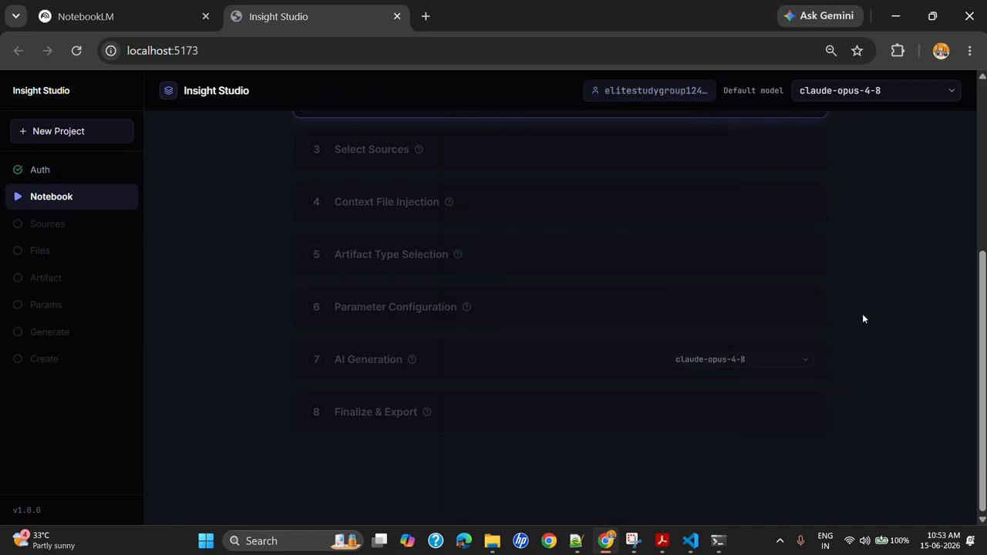
scroll(629, 270, up, 4)
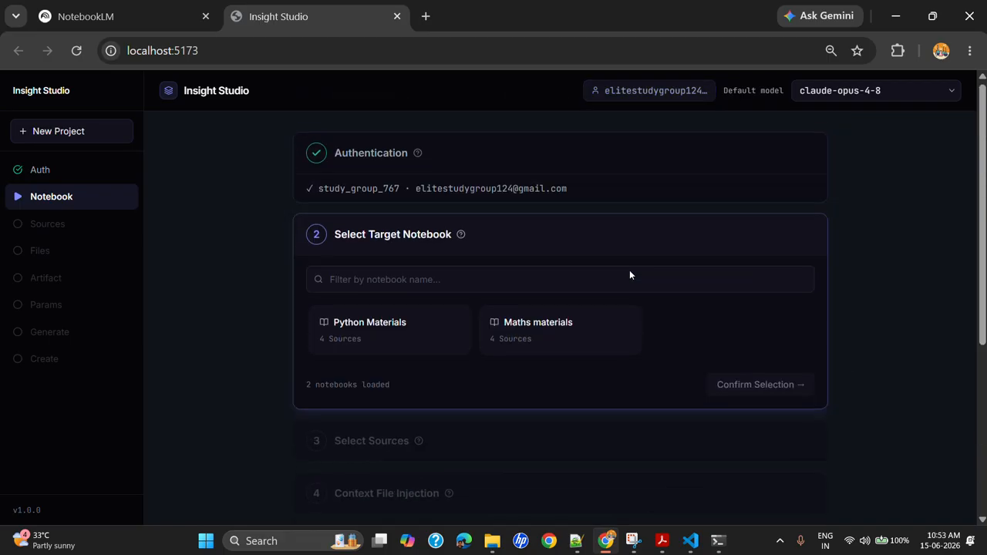
click(896, 98)
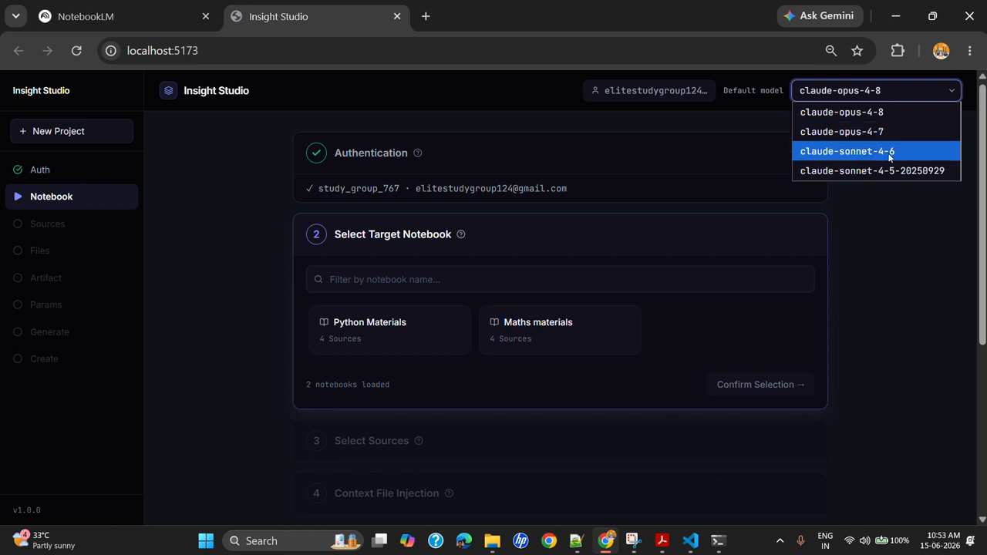
click(915, 238)
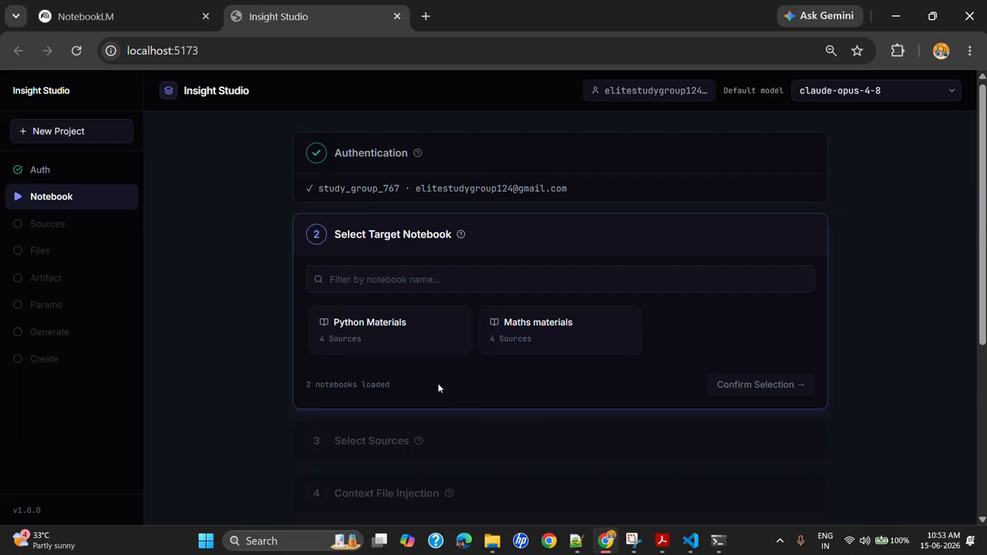
Compare NotebookLM's recent notebooks with Insight Studio's list, open the Python Materials notebook there, and return to Insight Studio.
click(145, 15)
click(26, 87)
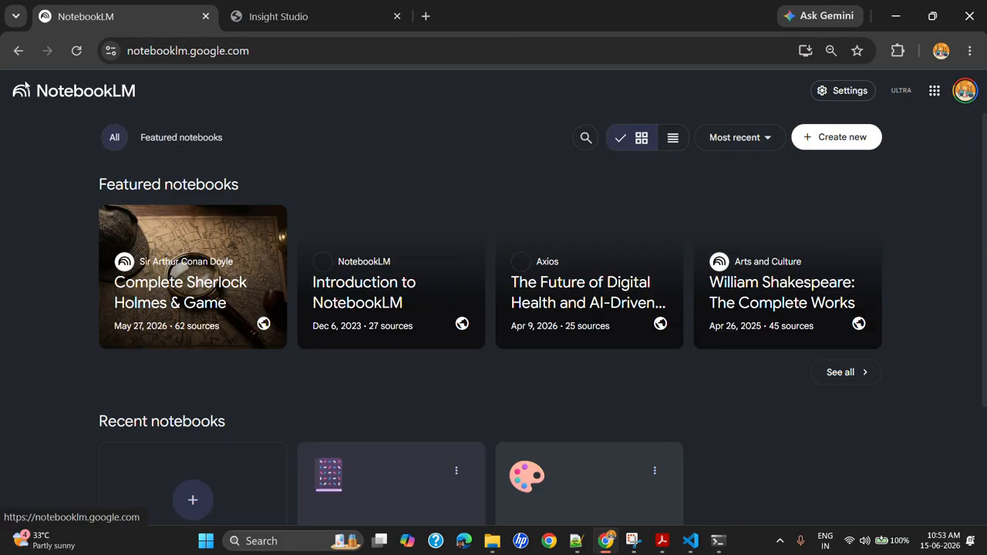
scroll(315, 148, down, 2)
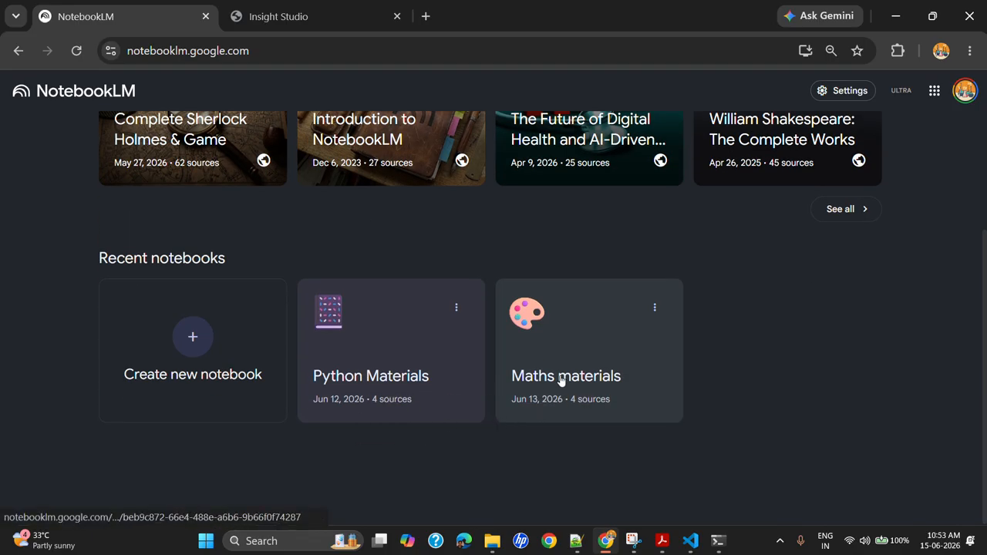
click(290, 5)
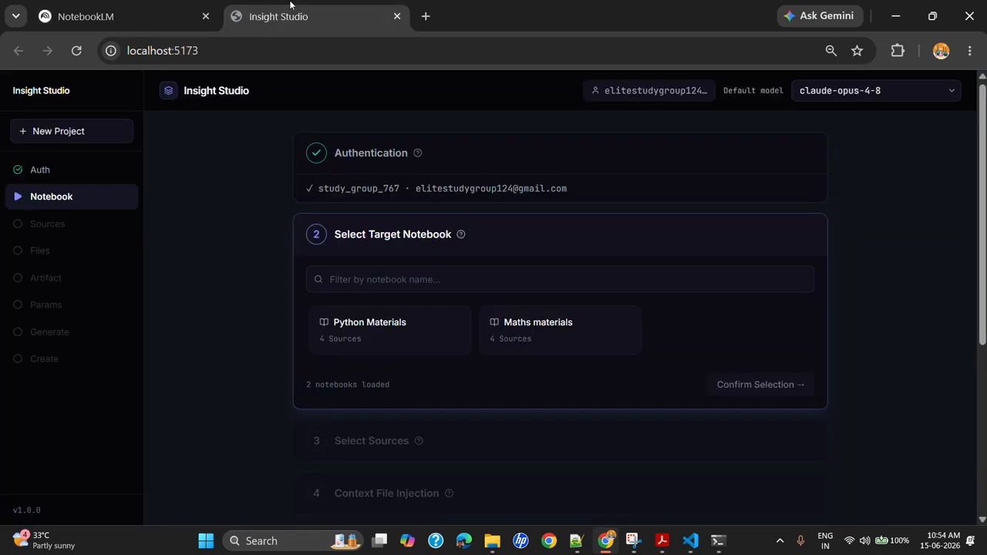
click(126, 25)
click(355, 396)
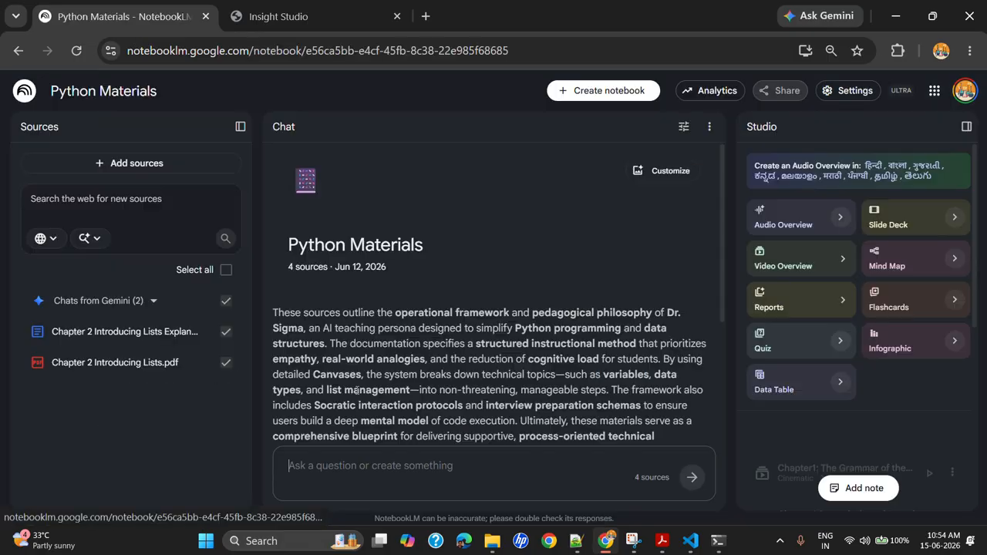
click(280, 15)
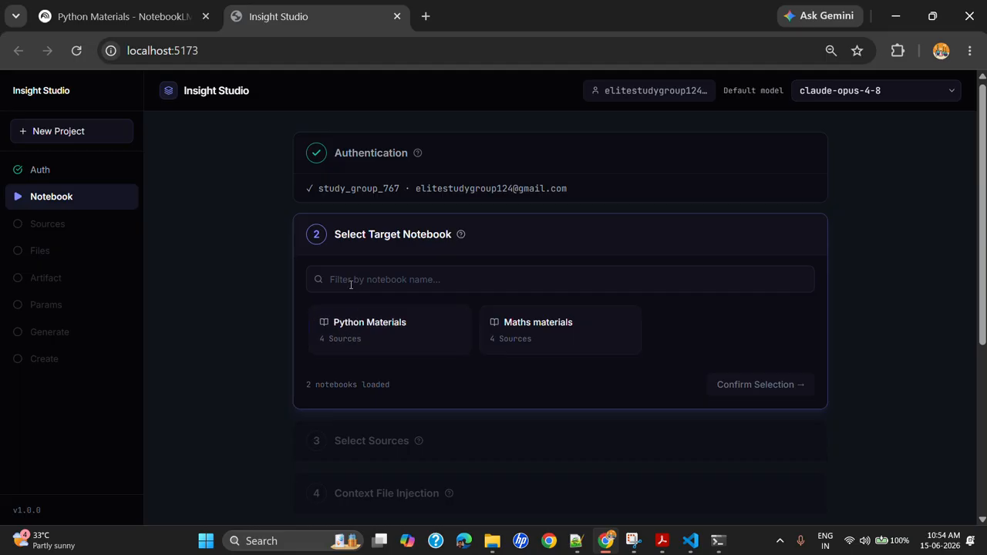
Choose Python Materials as the target notebook and confirm the selection.
click(383, 284)
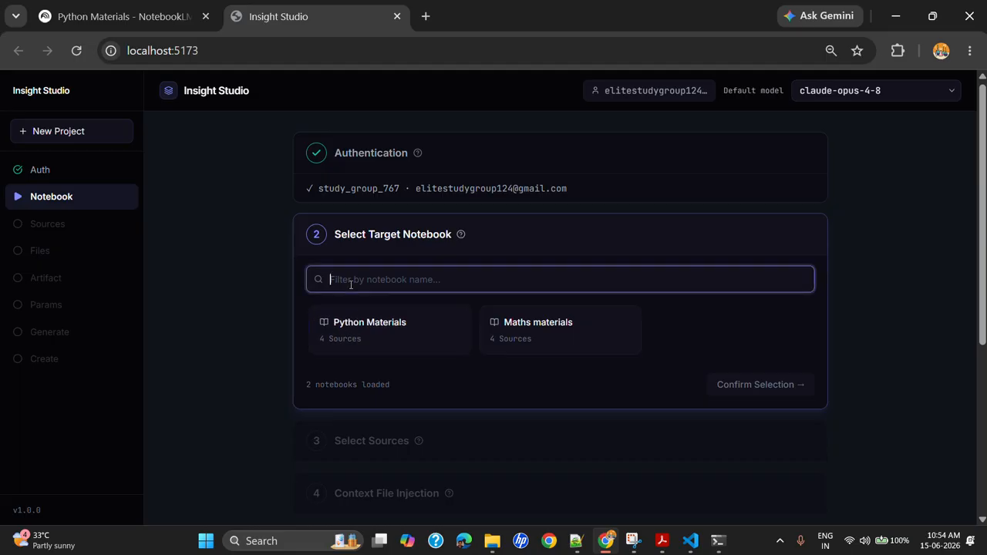
click(391, 340)
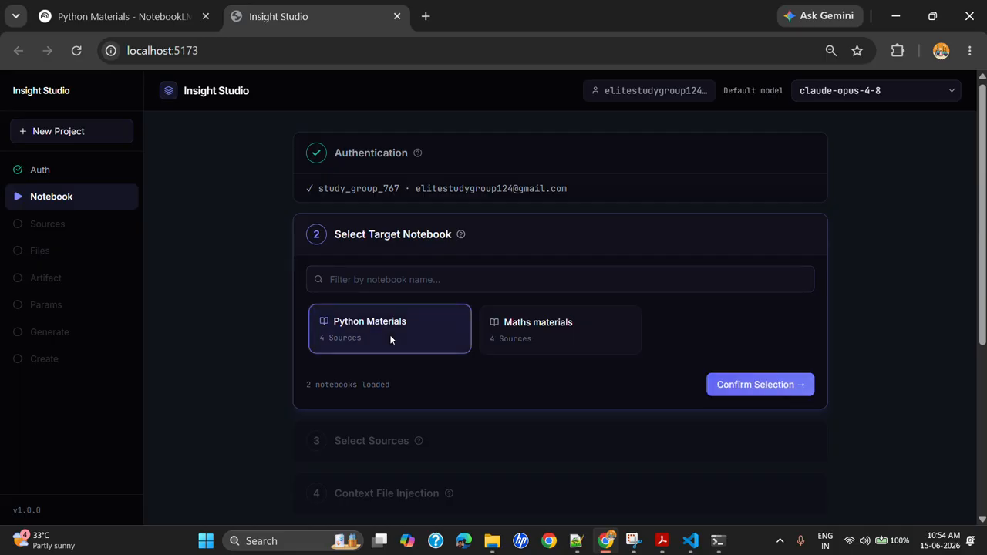
click(776, 388)
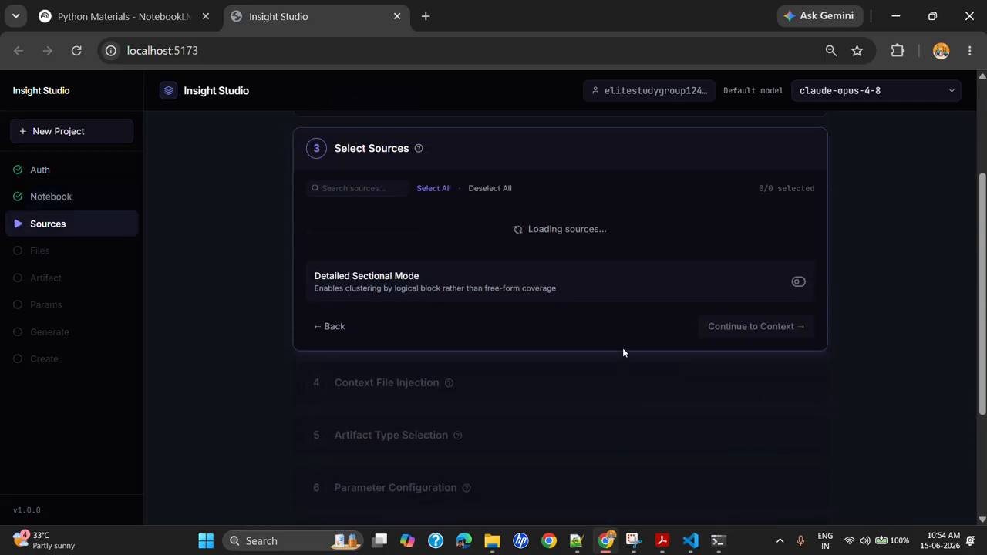
Compare the Python Materials sources in NotebookLM, including the Gemini chats, with the source list and search field in Insight Studio.
click(96, 19)
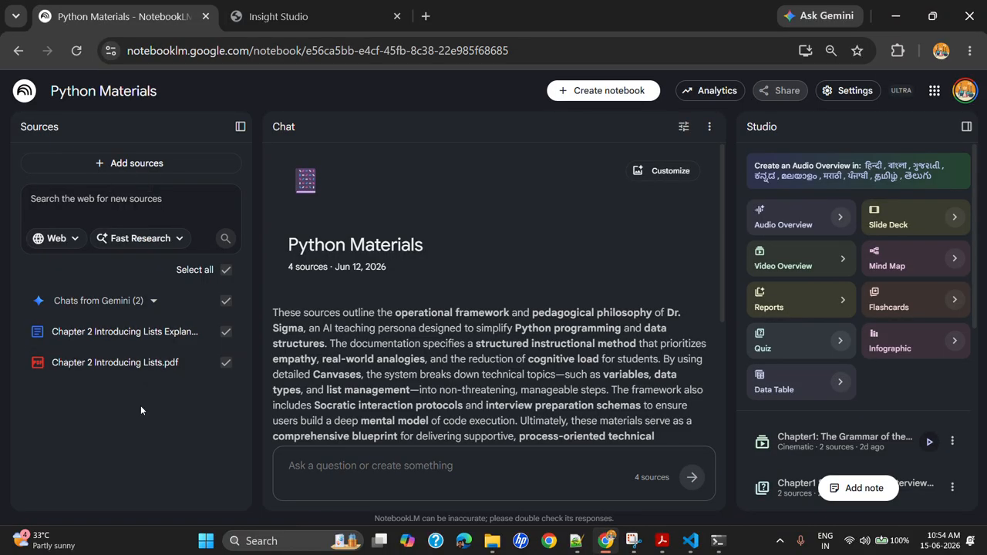
click(154, 302)
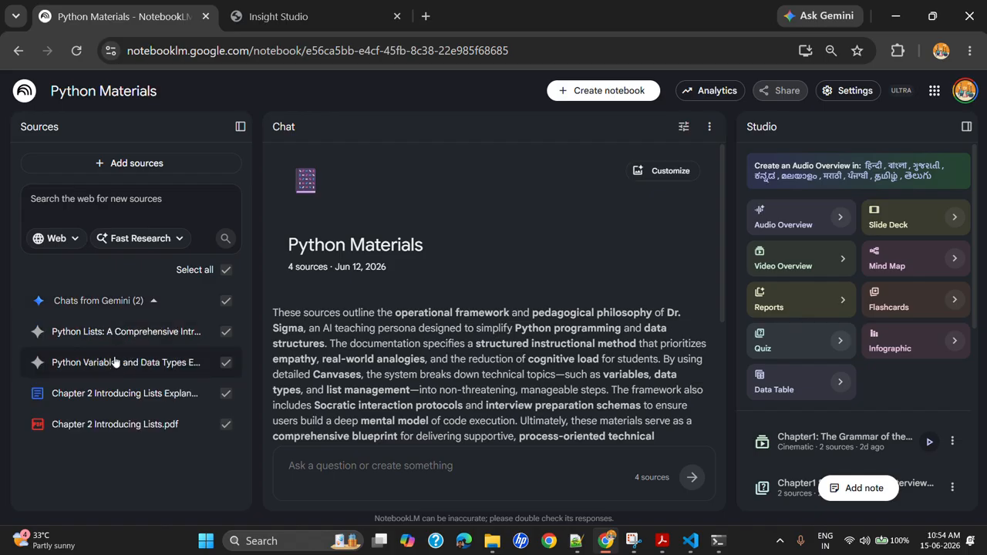
click(154, 302)
click(300, 17)
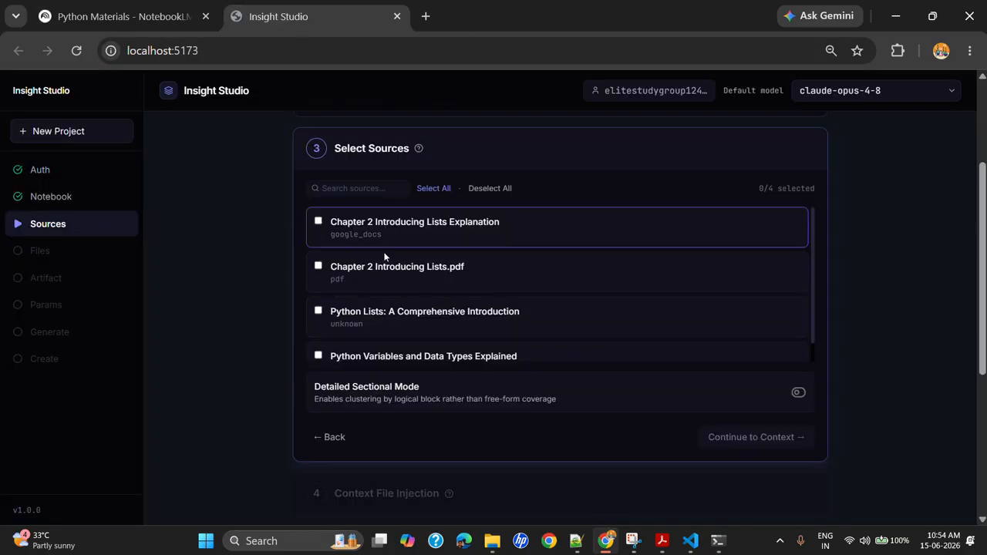
scroll(407, 331, down, 2)
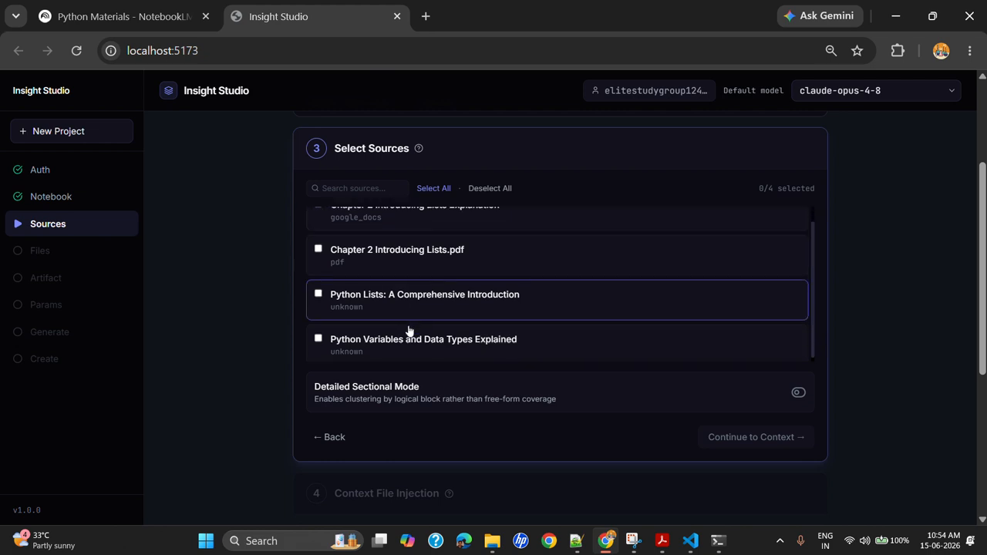
scroll(407, 332, up, 2)
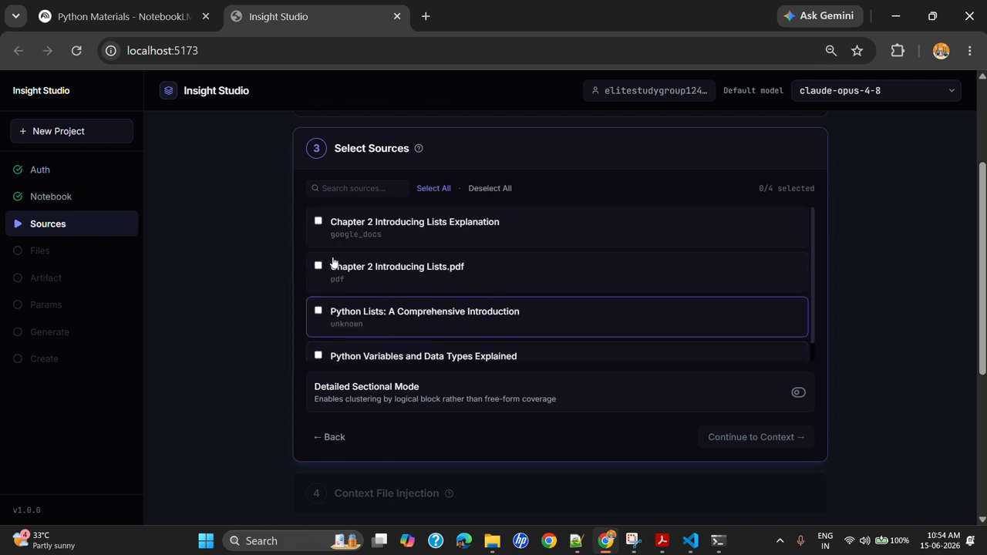
click(349, 188)
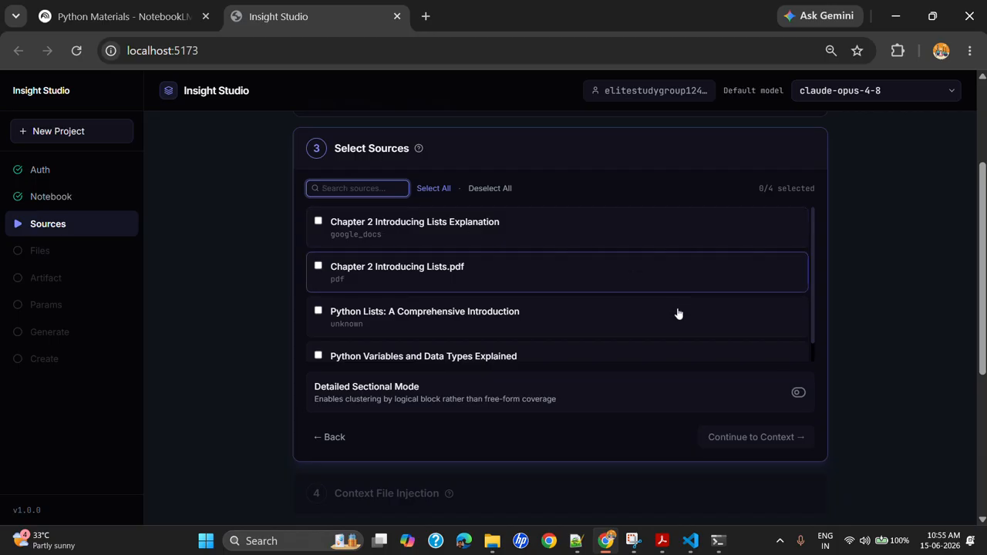
scroll(673, 320, down, 1)
scroll(672, 319, up, 1)
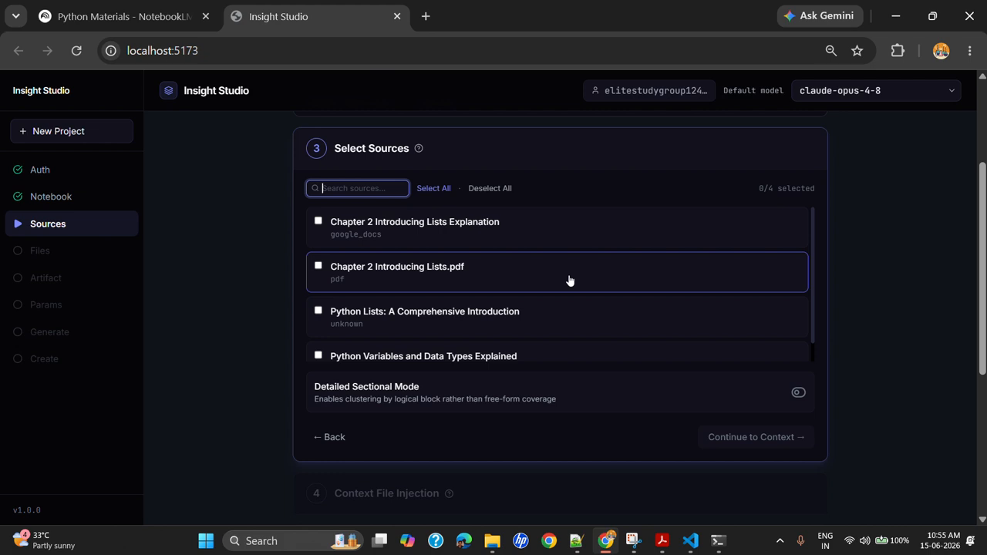
Select Chapter 2 Introducing Lists Explanation and Chapter 2 Introducing Lists.pdf as sources, and check them against the NotebookLM notebook.
click(434, 188)
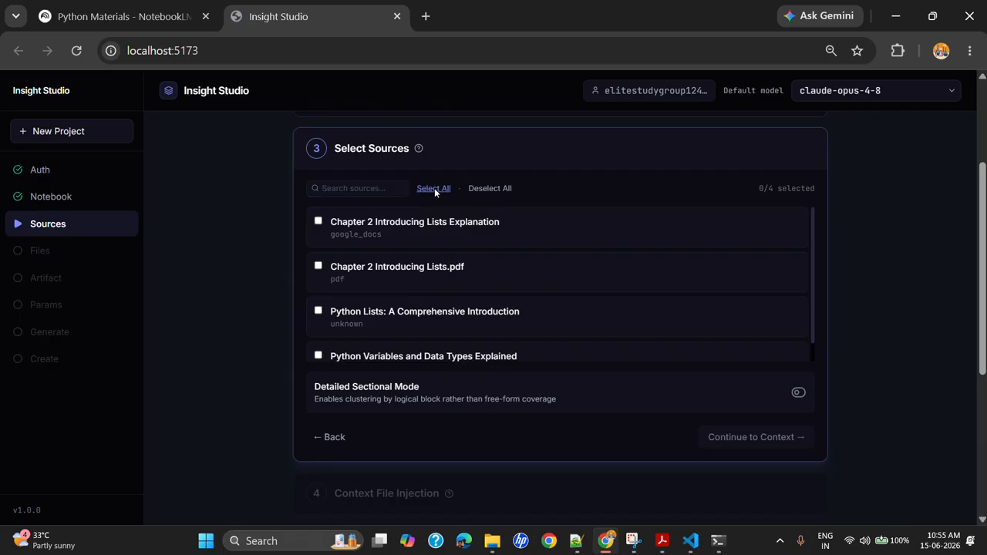
click(486, 189)
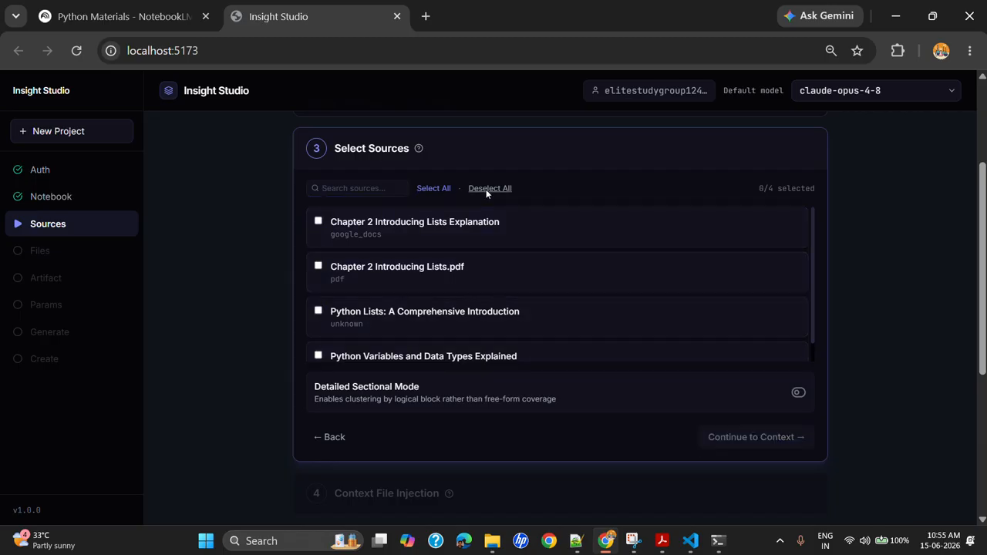
click(351, 226)
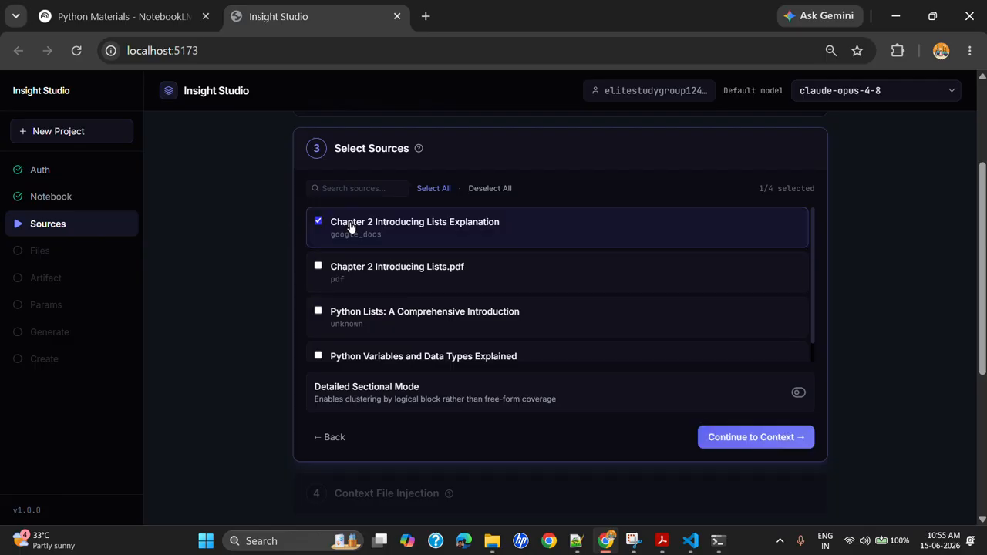
click(366, 279)
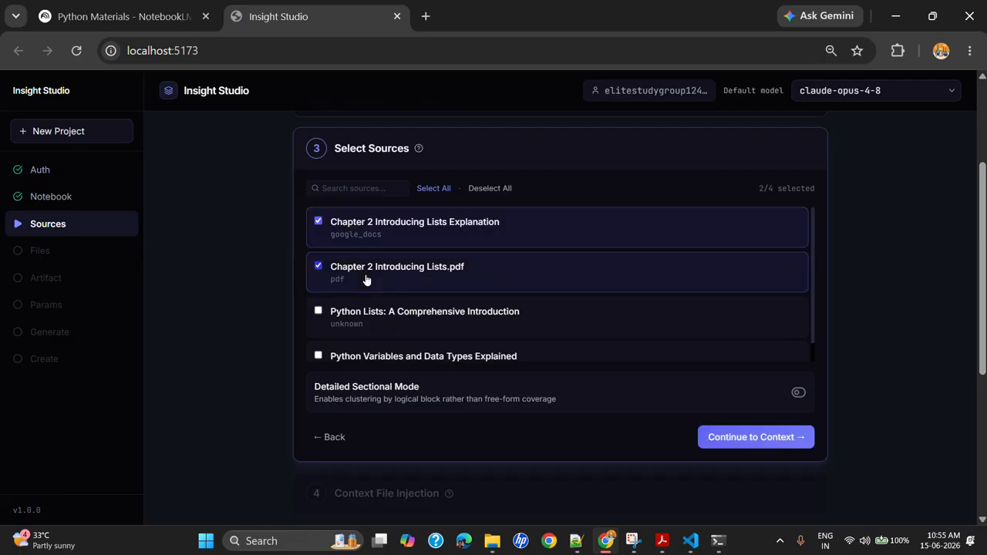
click(123, 16)
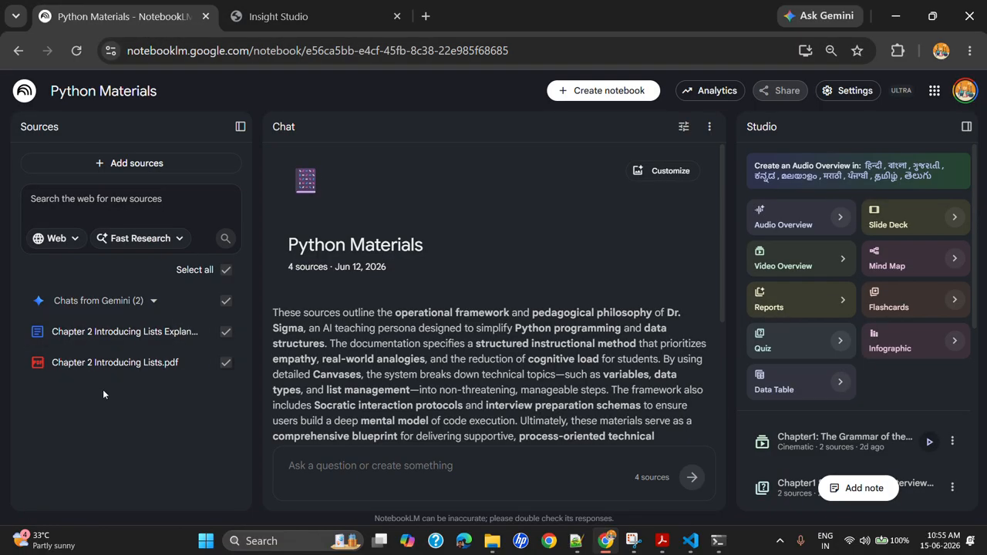
click(284, 17)
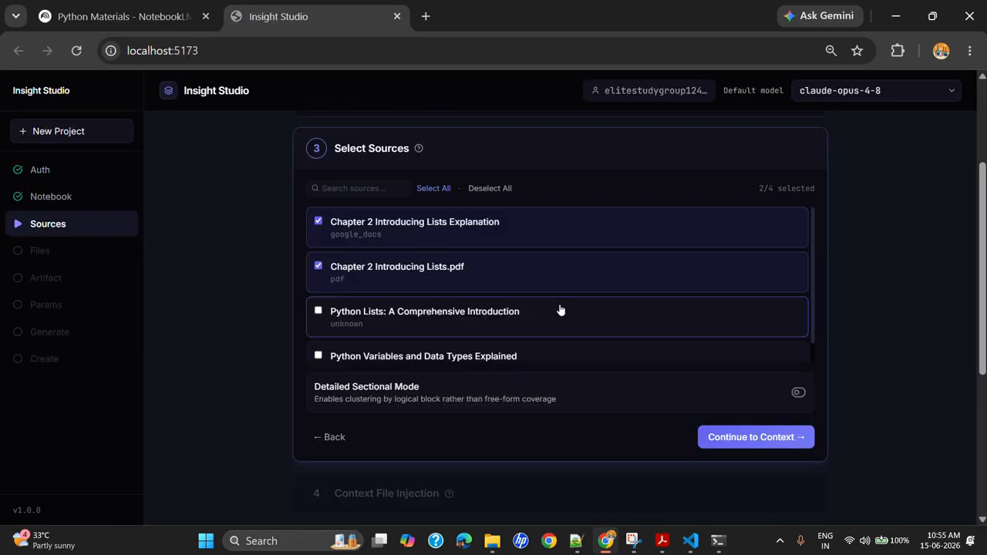
Enable Detailed Sectional Mode with the reference "explain everything mentioned in the selected 2 sources" and continue to the context stage.
click(800, 392)
click(376, 436)
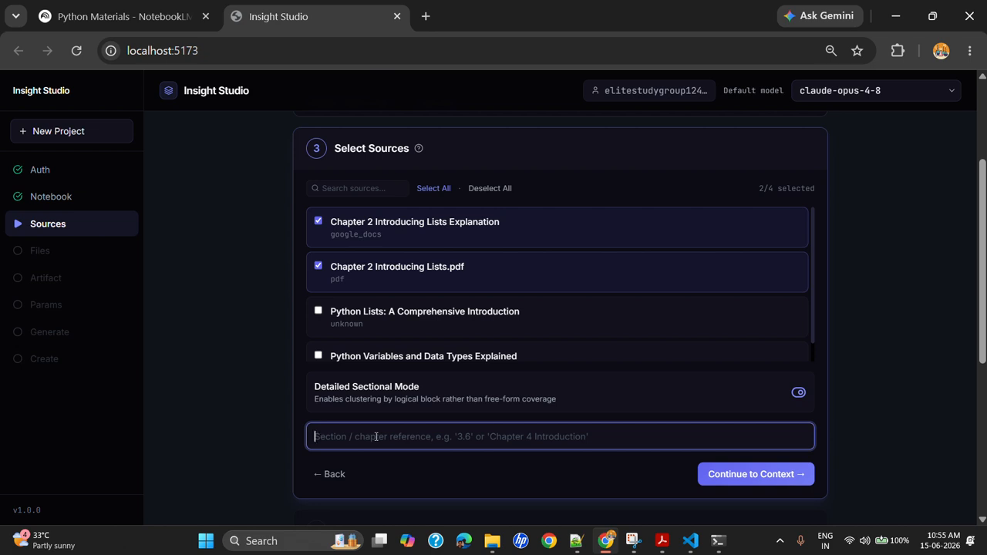
text(ex)
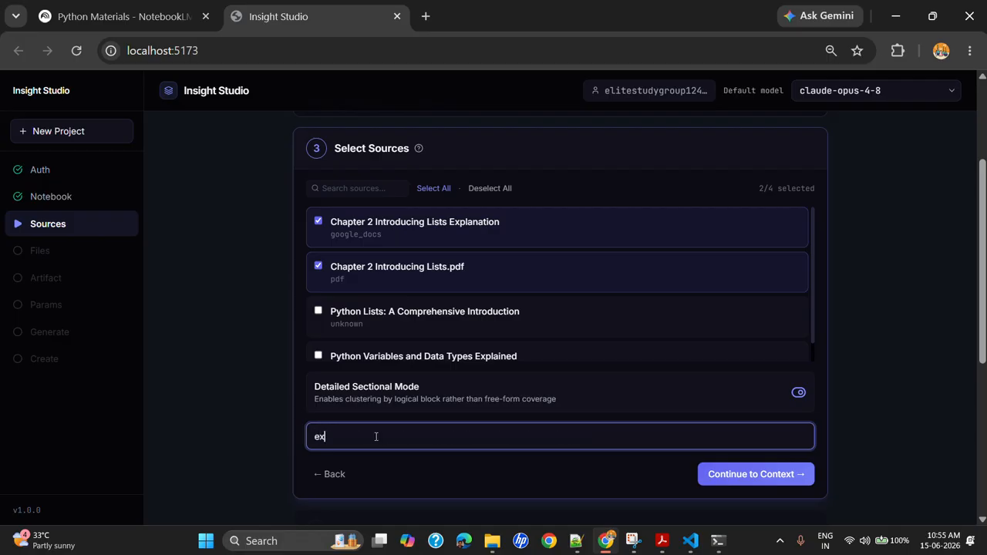
text(plain)
text(everything mentioned)
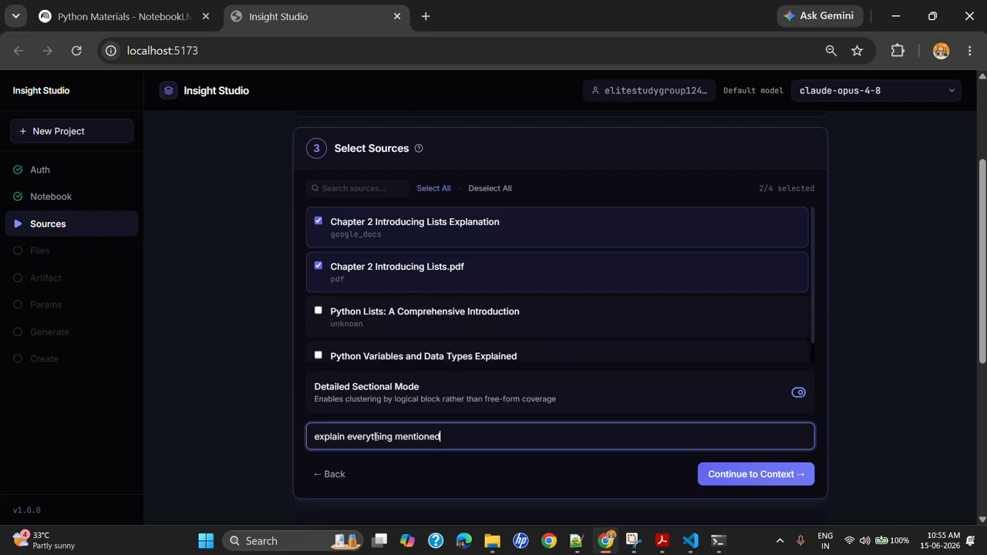
text( in the selected 2 sources)
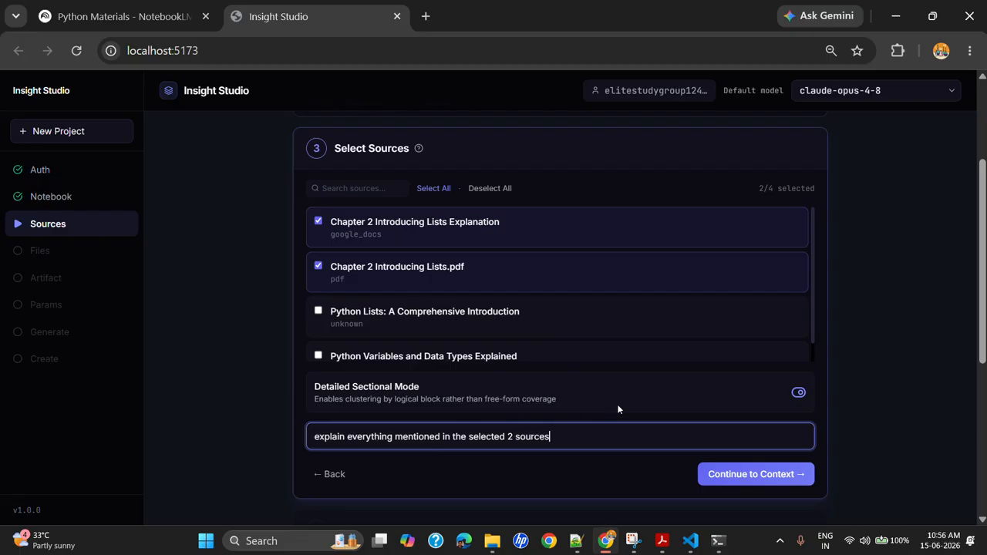
scroll(617, 409, down, 1)
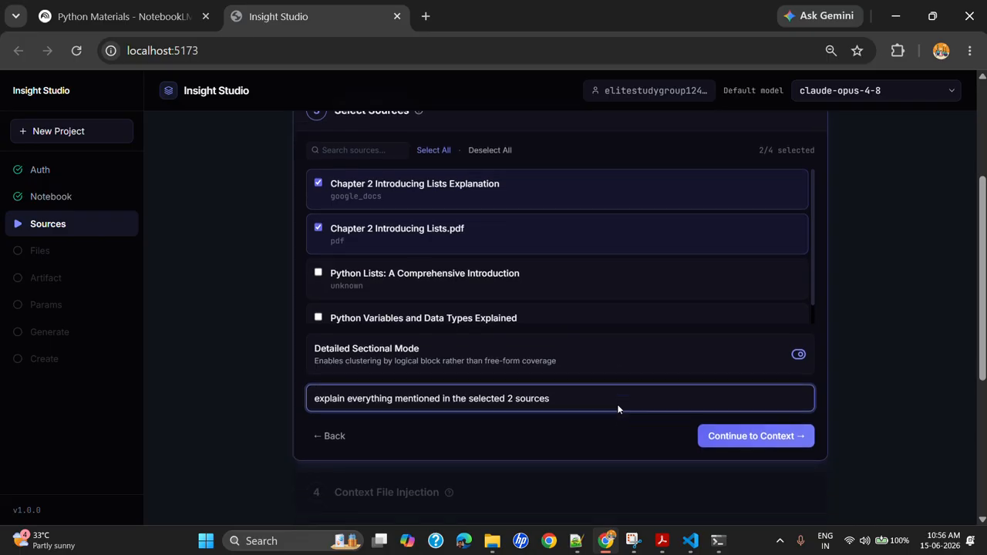
click(744, 420)
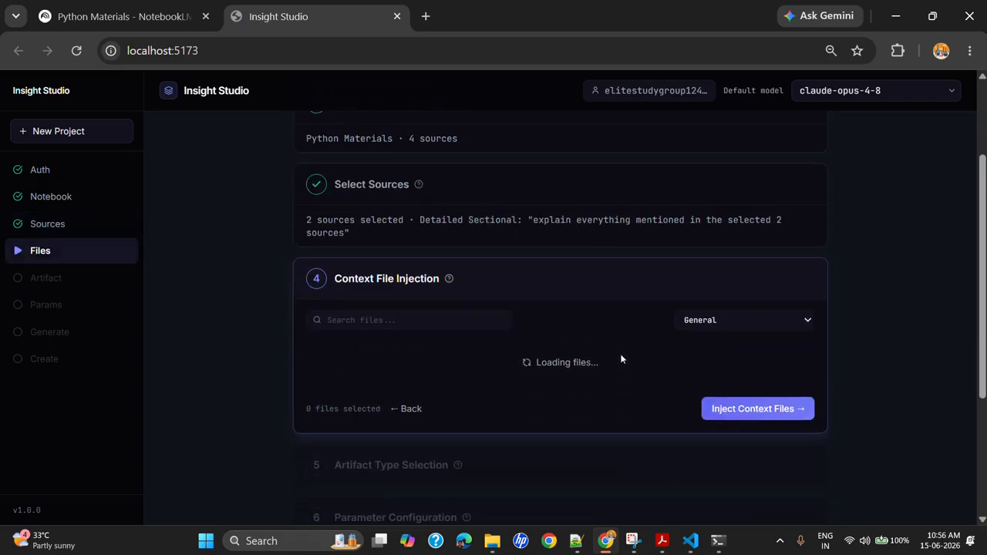
Examine the available prompt and skill files for context injection and the list of modes, keeping General selected.
scroll(424, 317, down, 2)
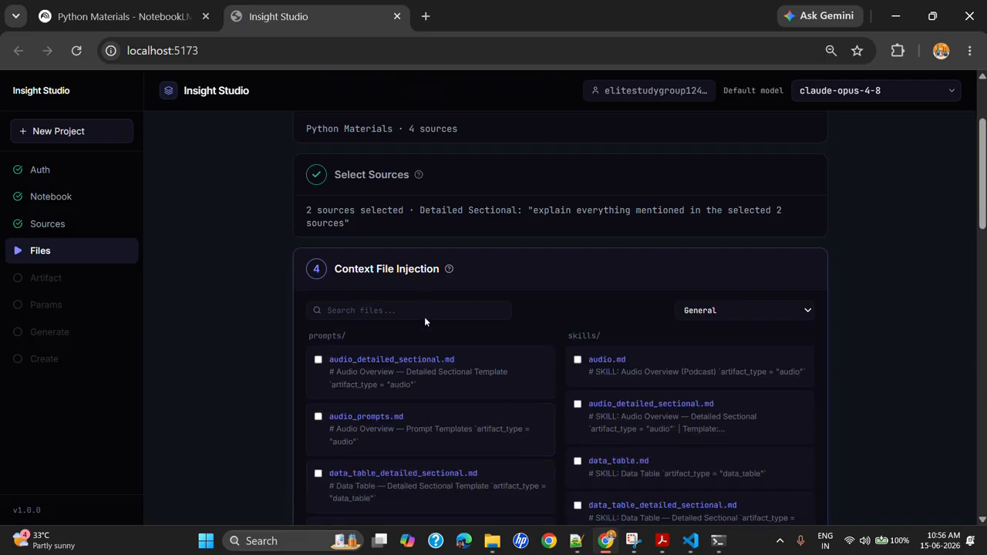
scroll(424, 323, down, 15)
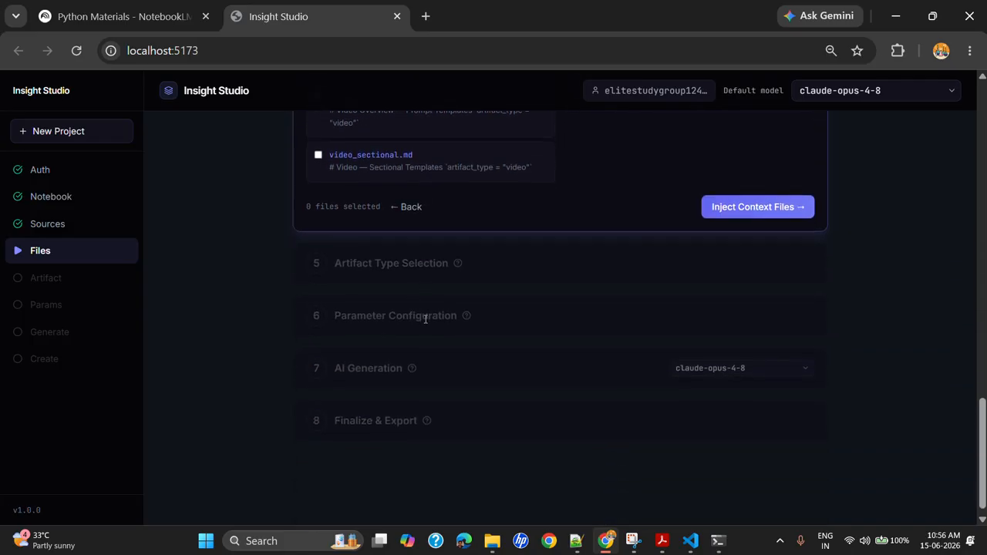
scroll(406, 211, up, 8)
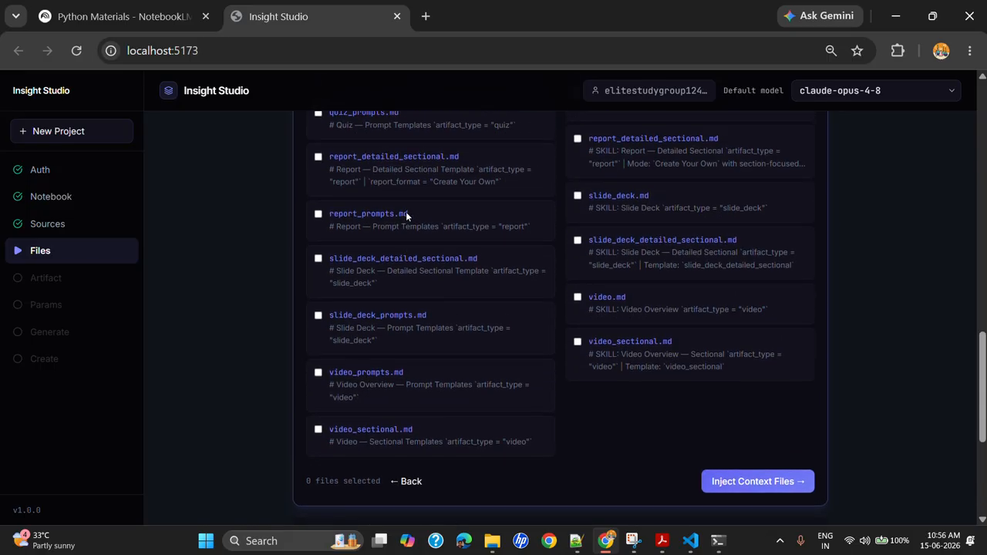
scroll(406, 217, up, 6)
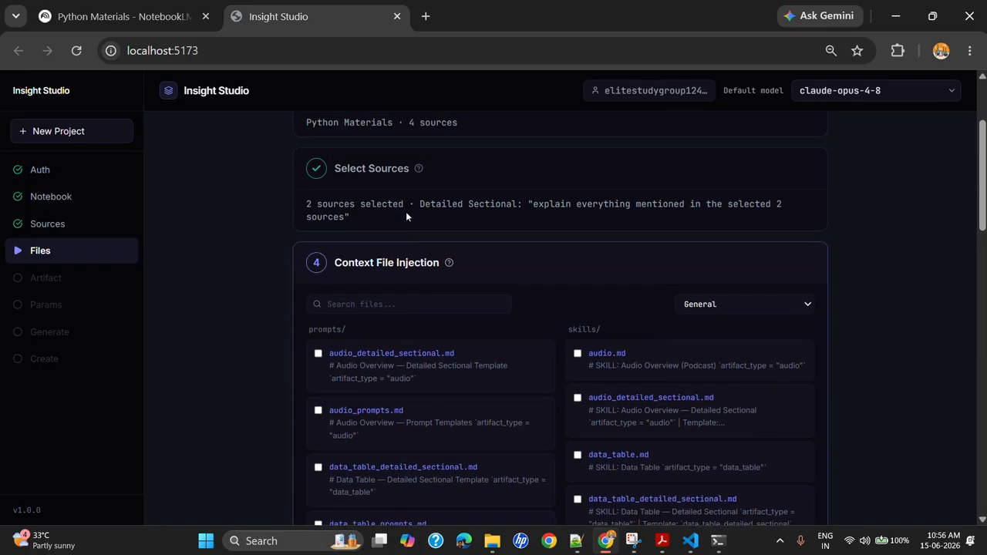
click(748, 305)
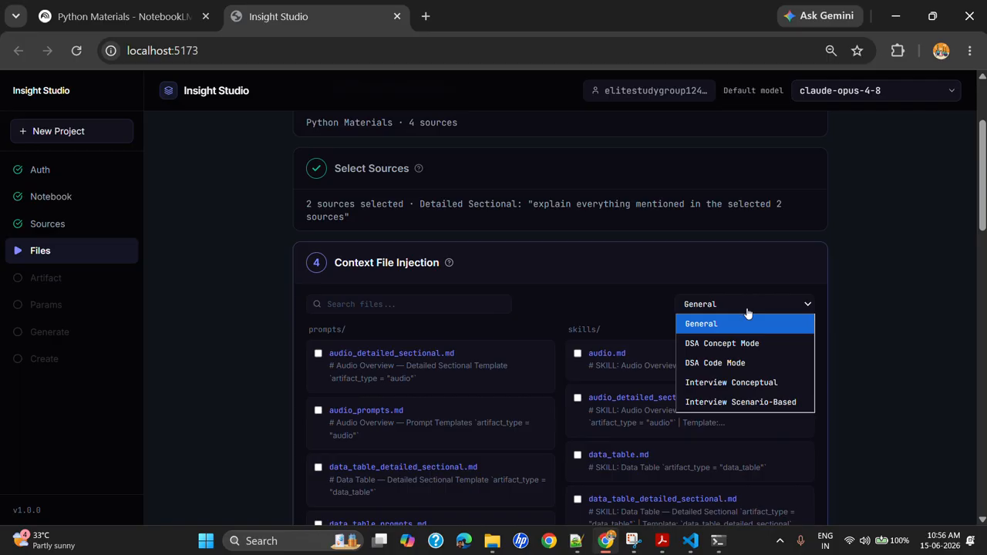
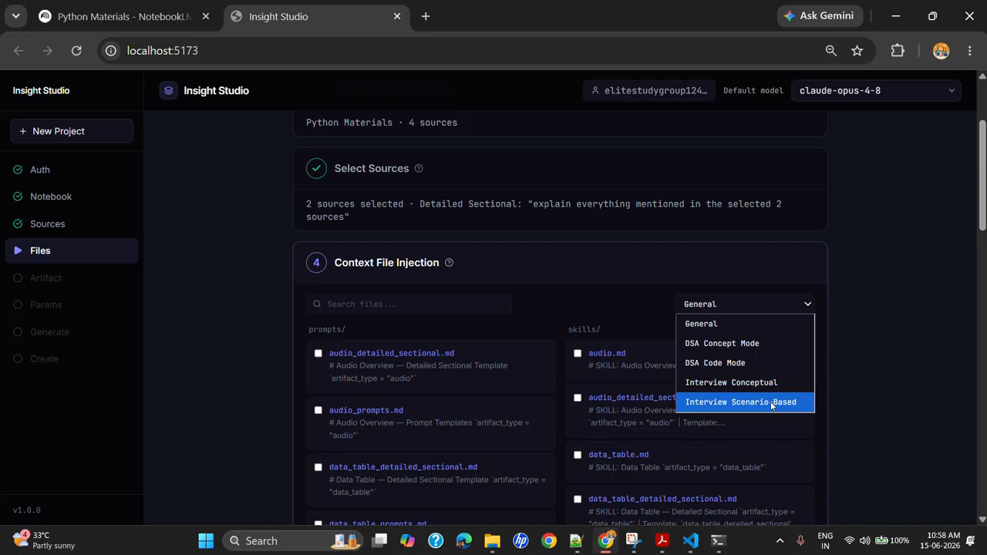
click(708, 325)
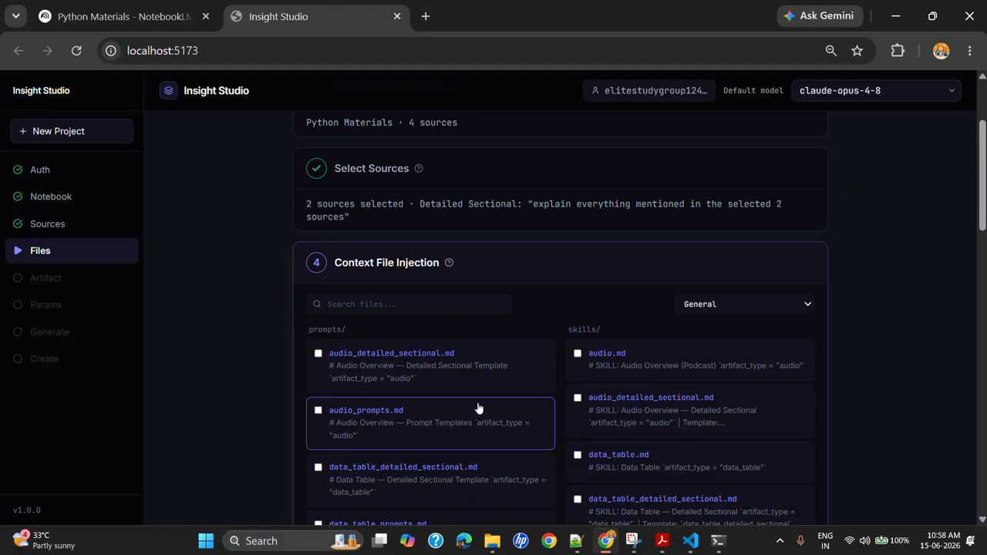
scroll(389, 393, down, 12)
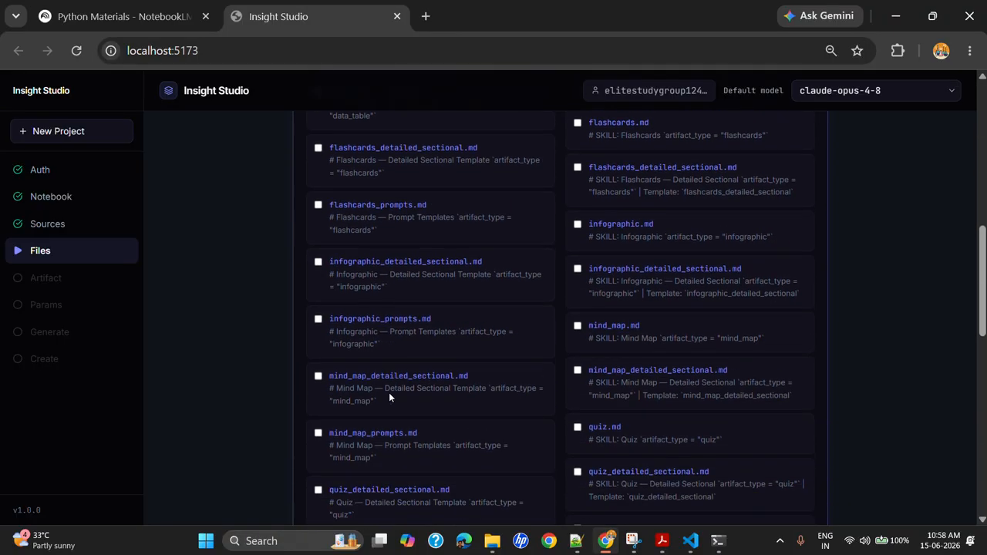
scroll(388, 395, up, 10)
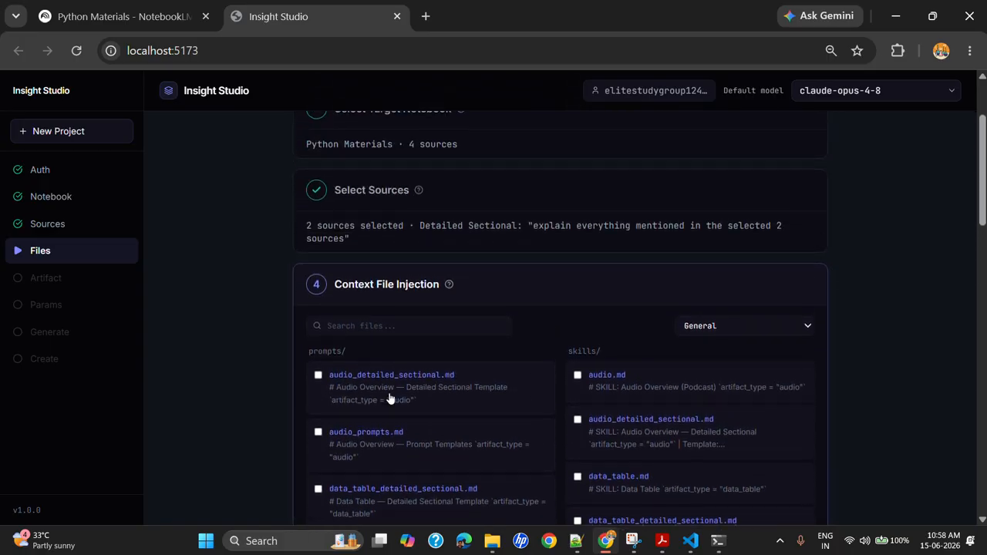
scroll(656, 428, down, 10)
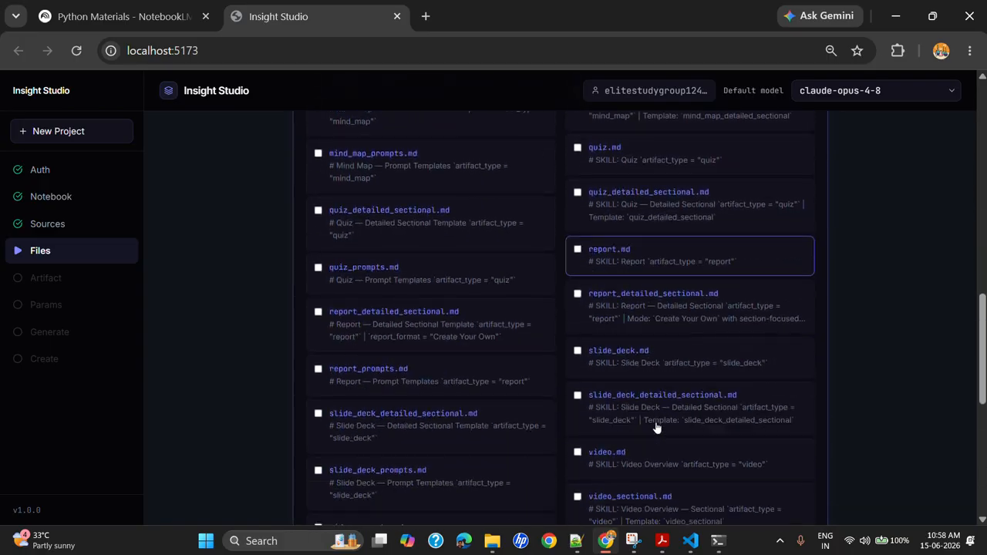
scroll(656, 428, up, 5)
scroll(657, 427, up, 8)
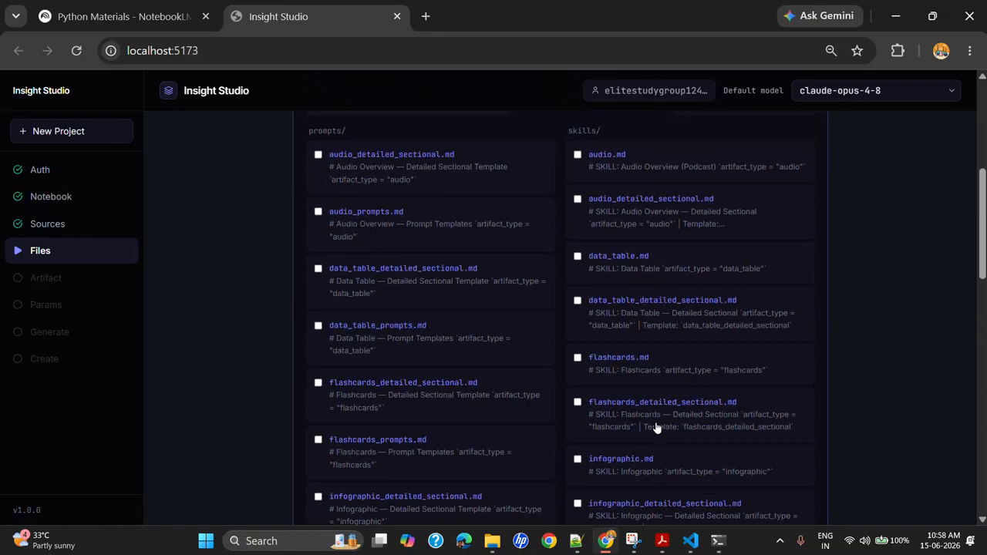
View the context files offered under DSA Concept Mode and Interview Conceptual, and return the filter to General.
click(747, 320)
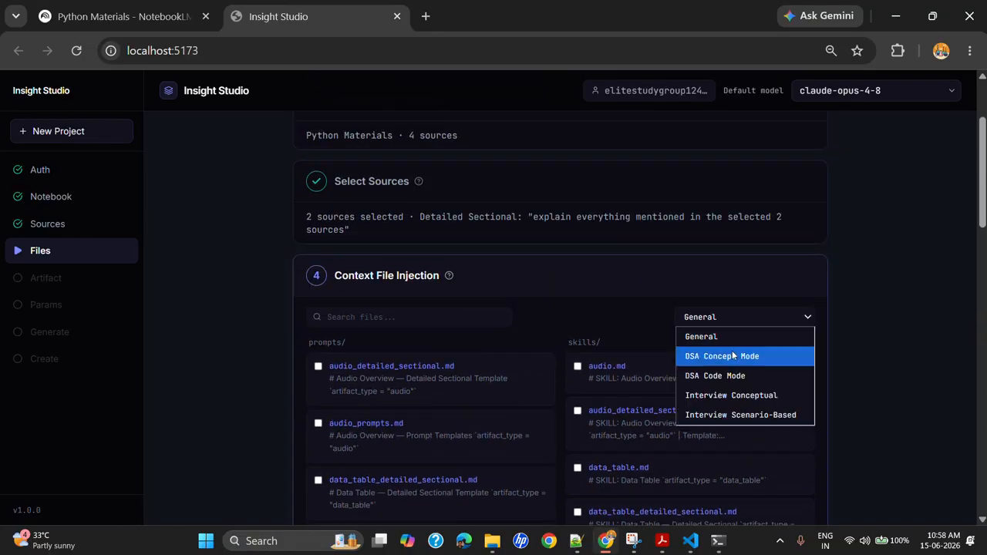
click(734, 355)
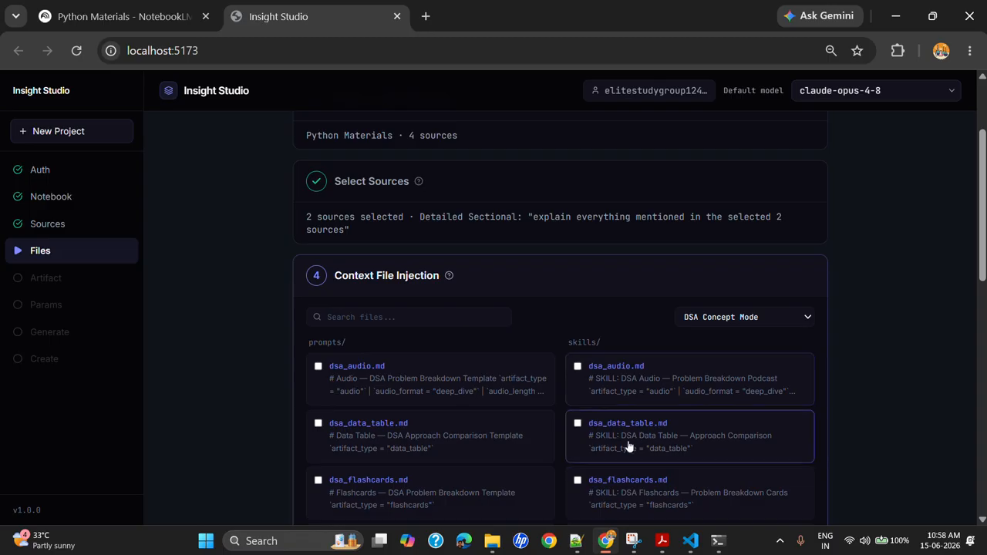
click(745, 319)
click(734, 391)
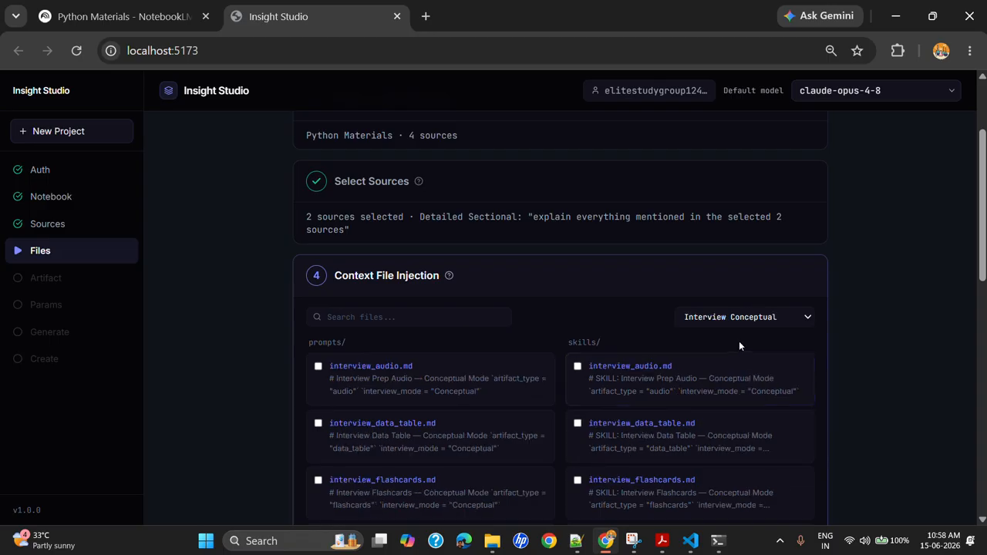
click(725, 319)
click(715, 334)
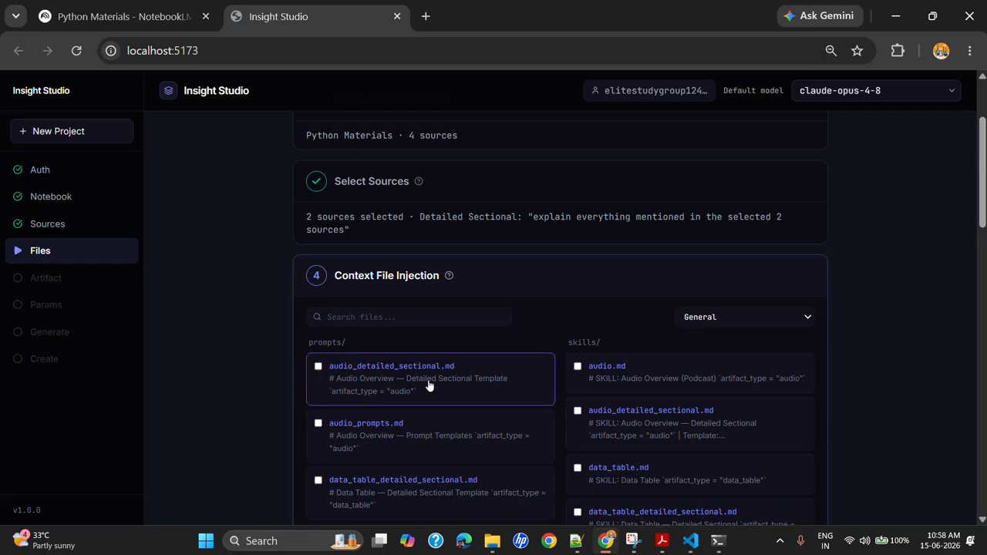
Compare the General prompt and skill files with the artifact types in NotebookLM's Studio, and return to Insight Studio.
scroll(657, 404, down, 3)
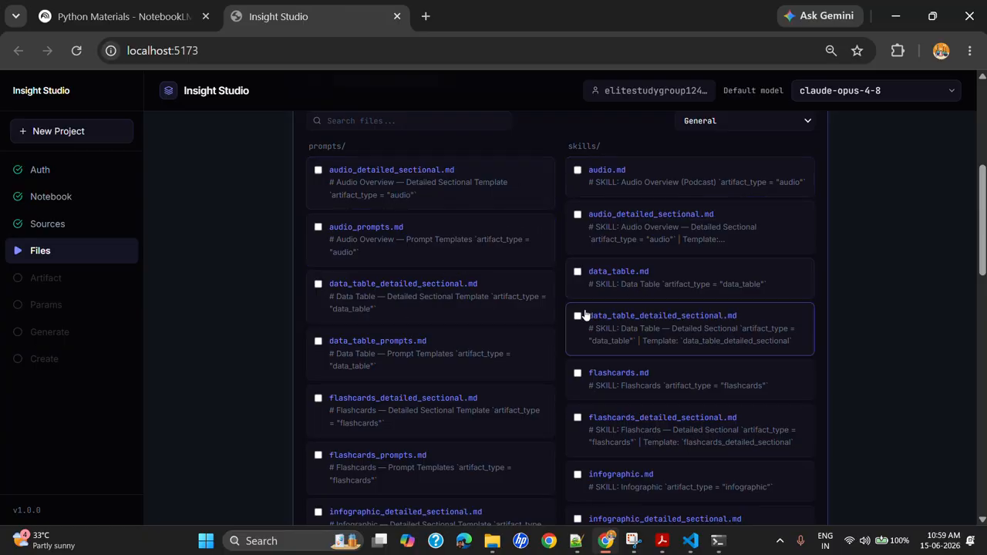
scroll(618, 333, down, 2)
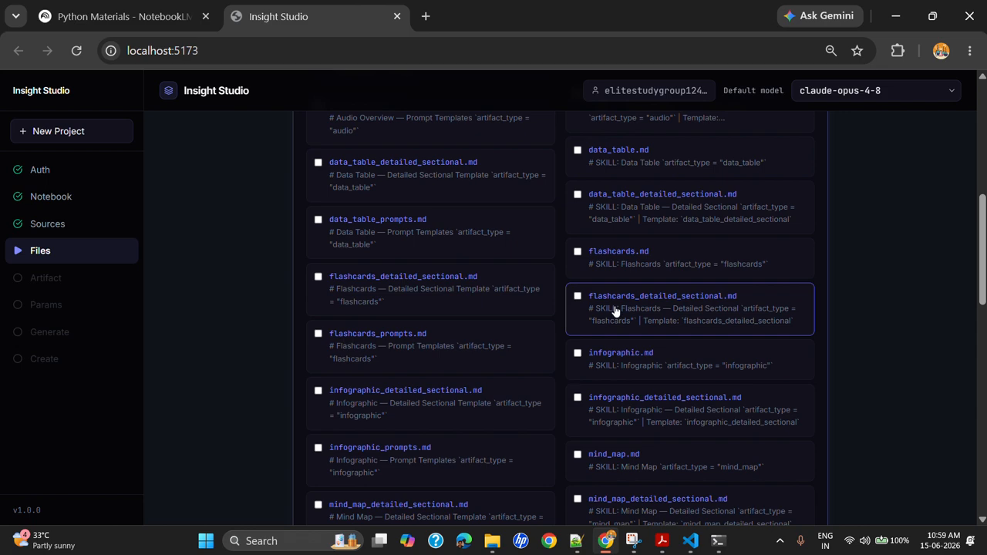
scroll(615, 386, down, 2)
scroll(640, 395, down, 6)
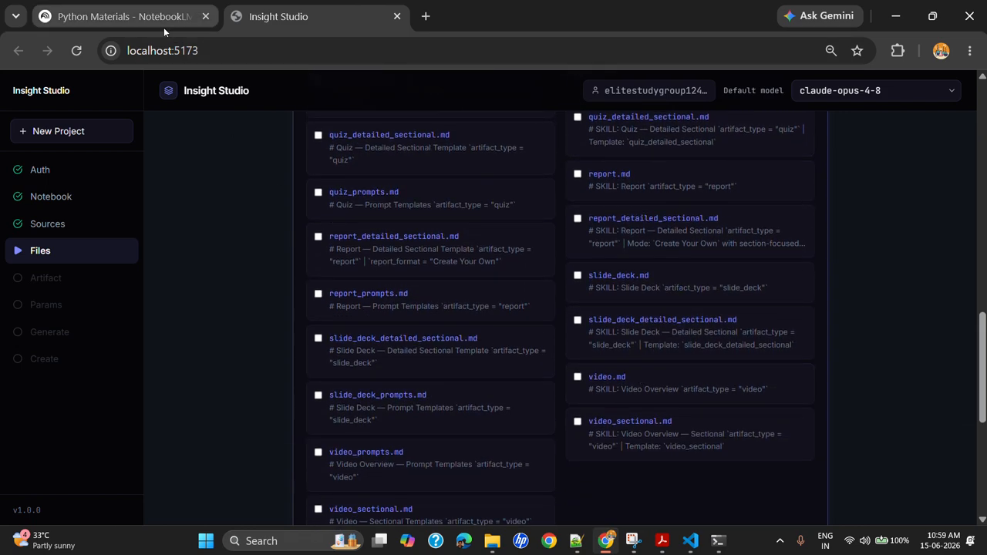
click(163, 27)
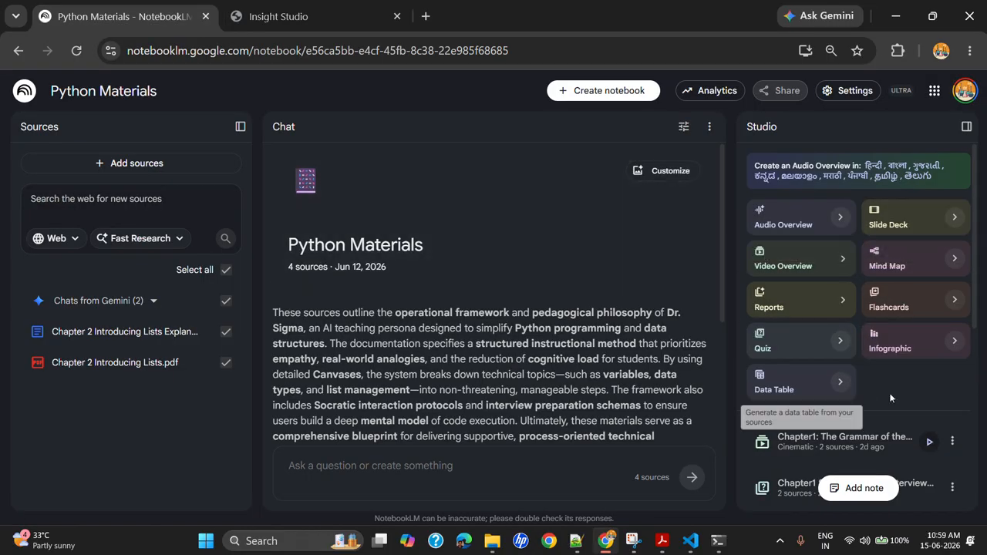
click(289, 21)
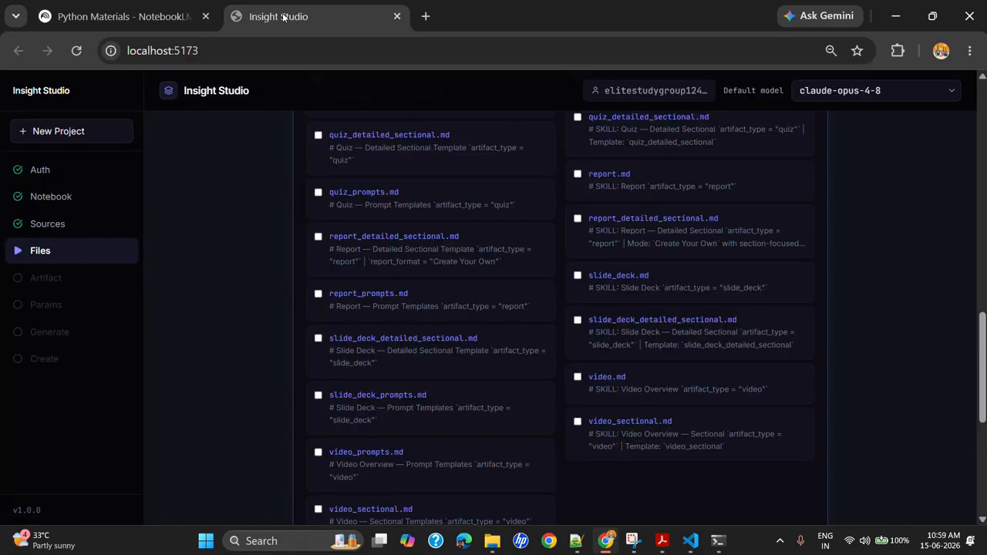
scroll(439, 375, down, 2)
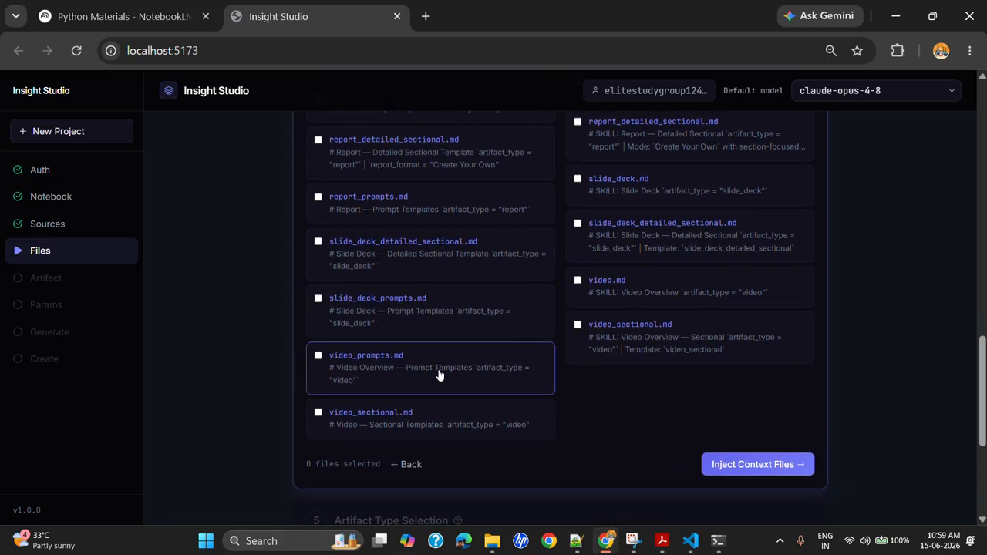
scroll(439, 375, up, 7)
scroll(439, 375, up, 5)
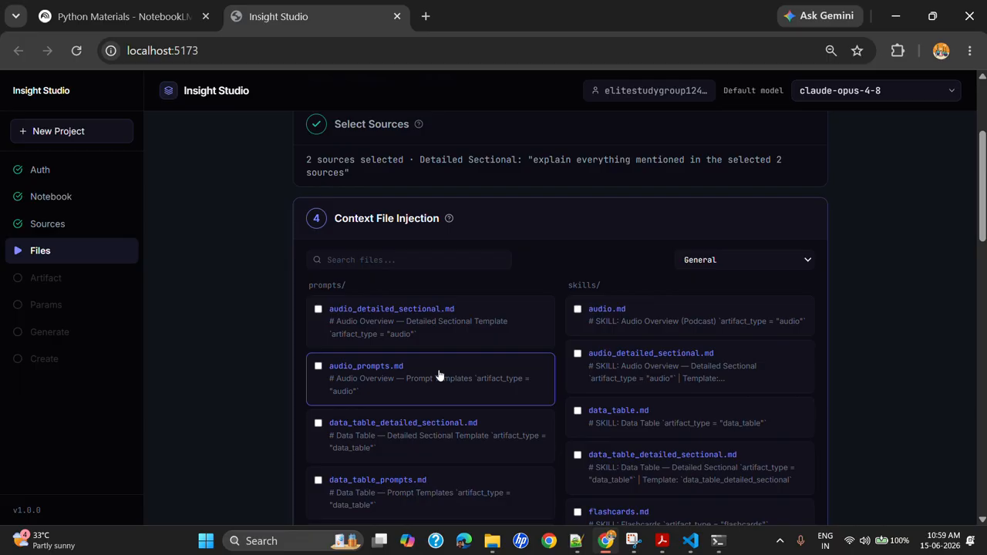
Check the DSA Concept Mode prompt and skill files once more and switch the file filter back to General.
click(747, 262)
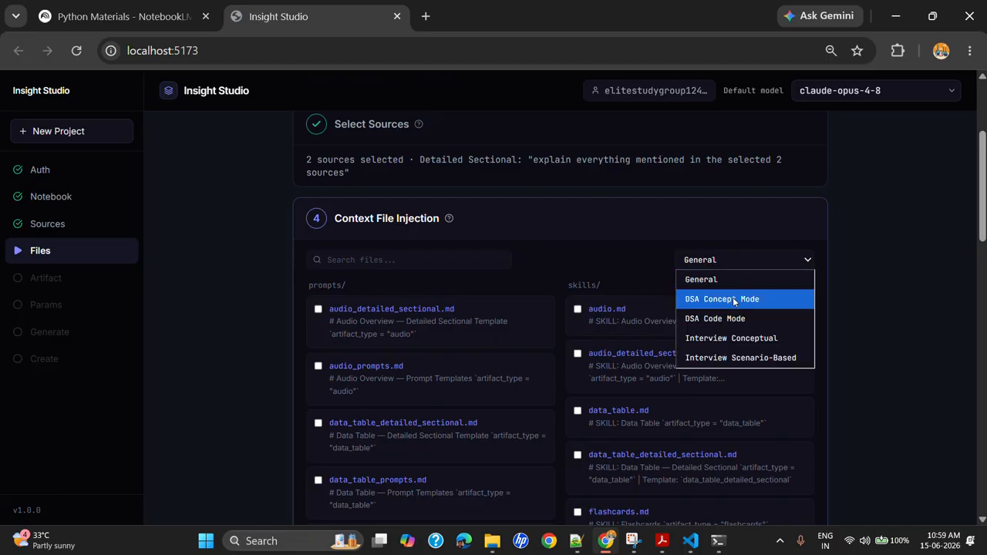
click(734, 302)
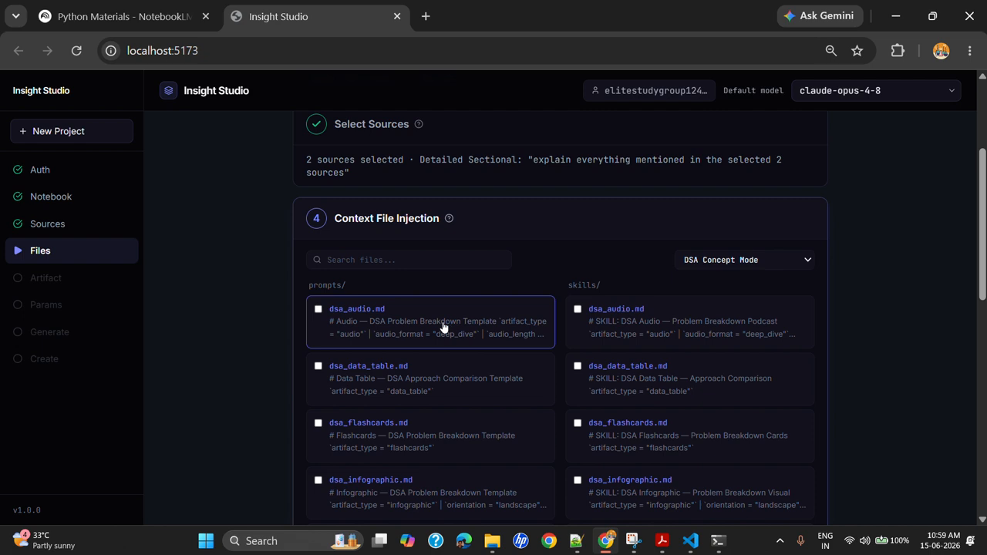
click(755, 260)
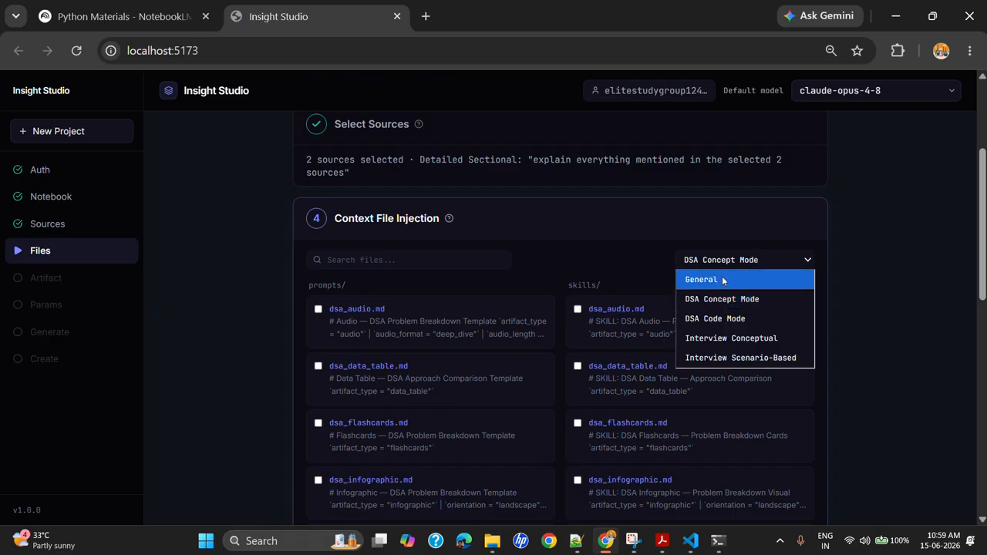
click(722, 281)
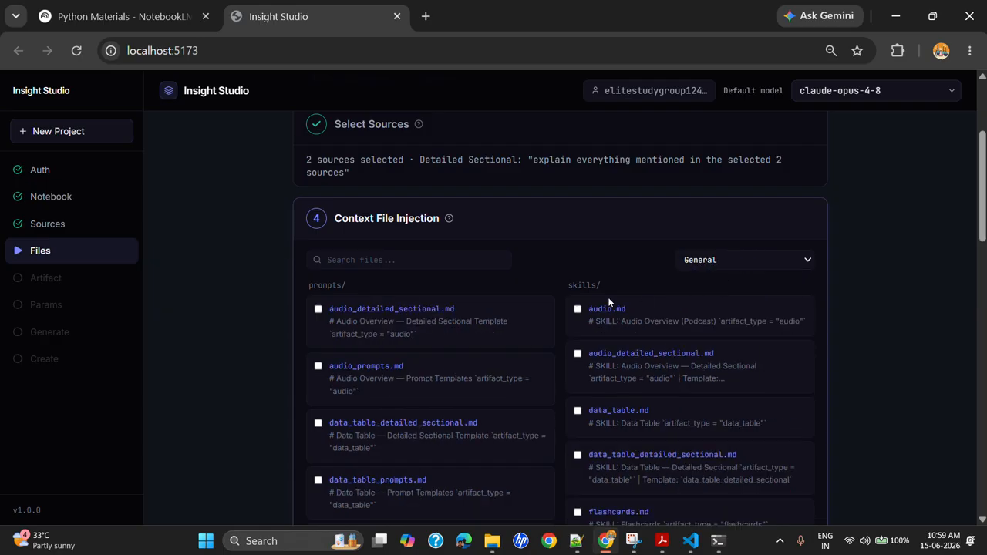
Filter the context files by "slide" and select the prompts slide_deck_detailed_sectional.md and slide_deck_prompts.md plus the skill slide_deck.md.
click(389, 260)
text(slide)
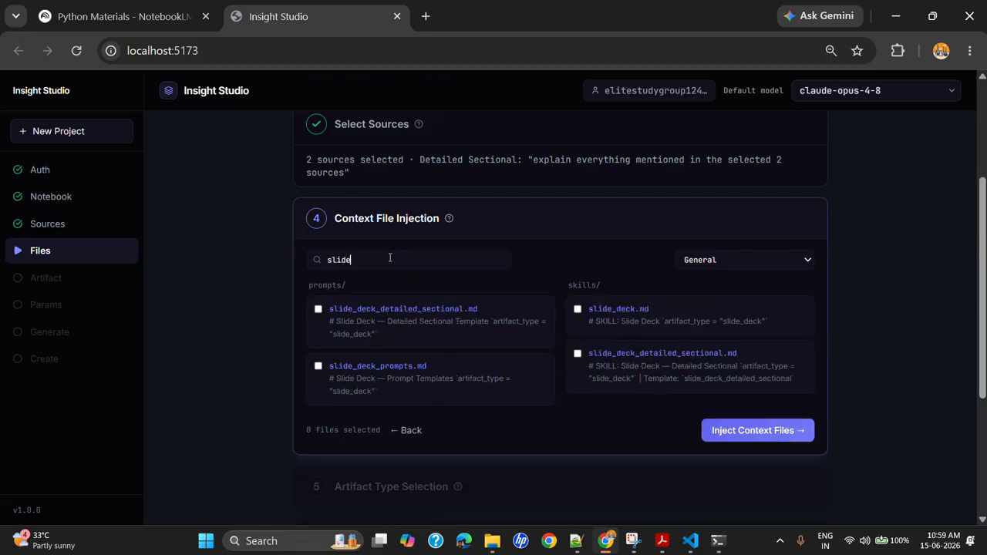
click(405, 342)
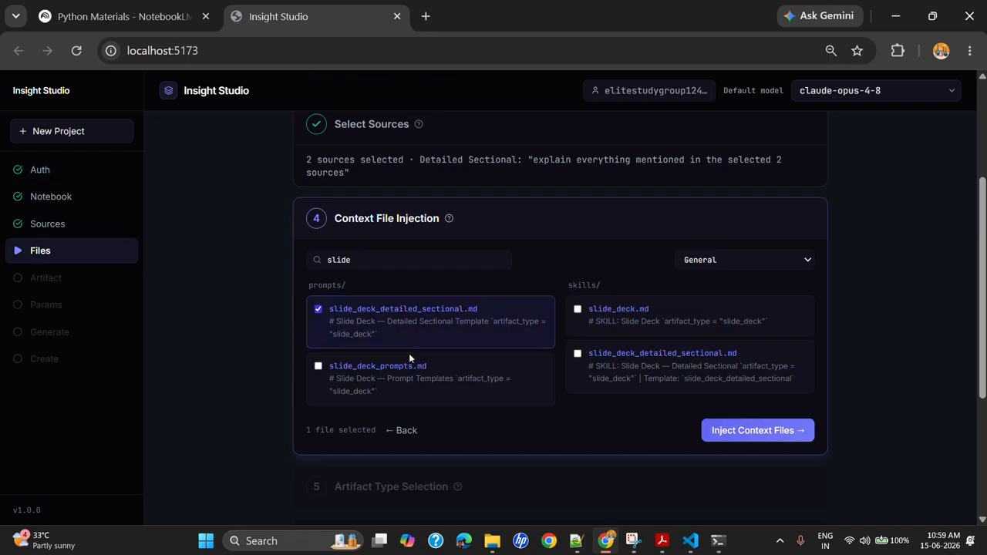
click(409, 366)
click(631, 327)
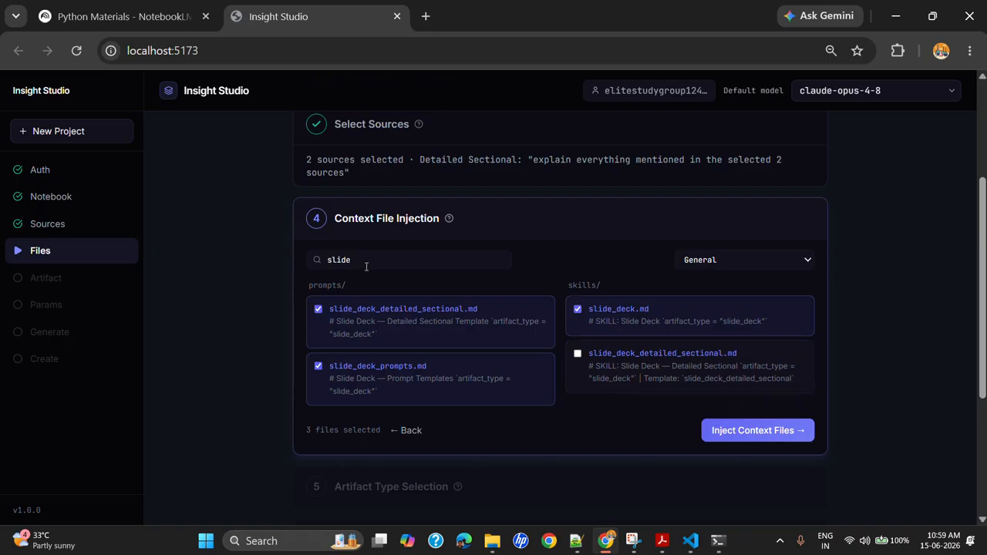
Add the skill slide_deck_detailed_sectional.md to the selection and inject the selected context files.
click(629, 385)
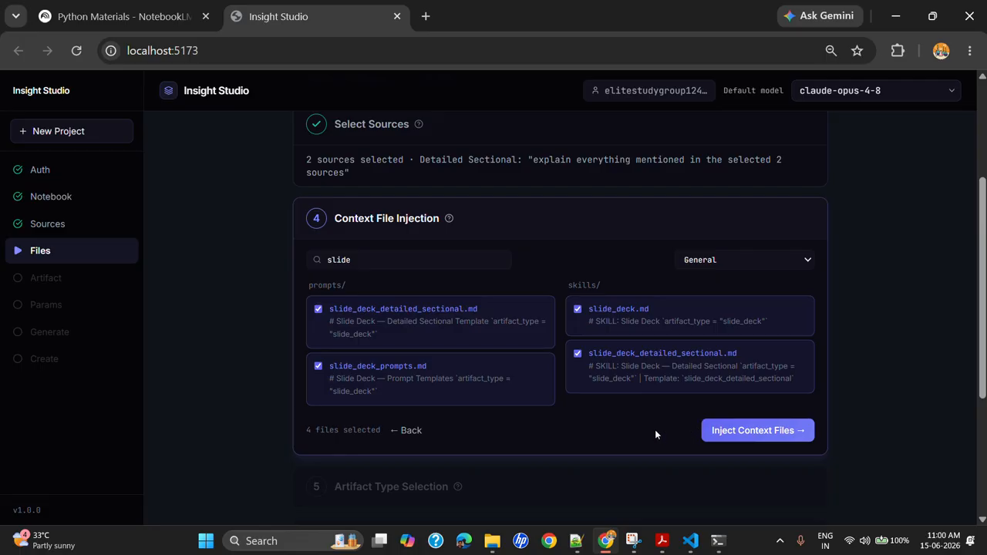
click(735, 430)
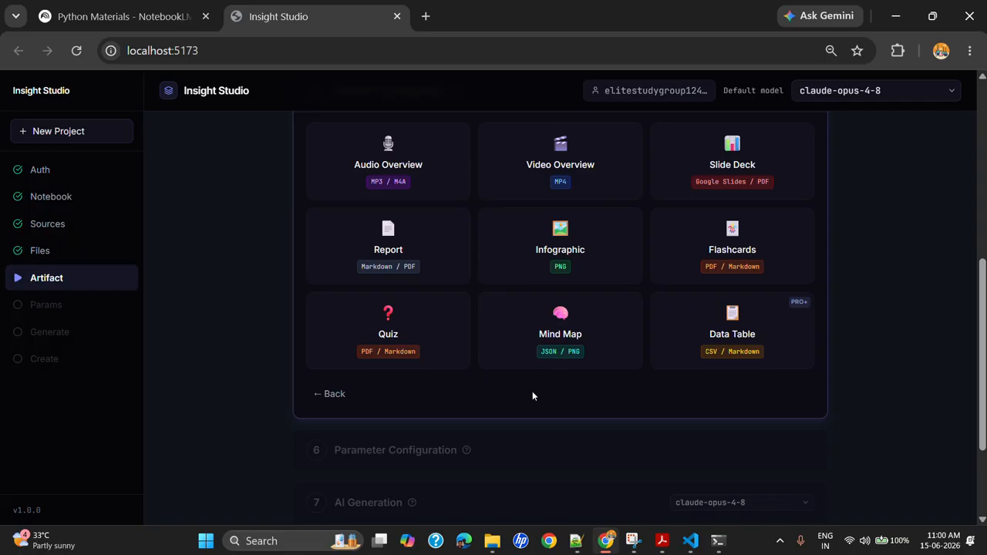
Review the injected files and the available artifact types, and choose Slide Deck as the artifact type.
scroll(532, 391, up, 2)
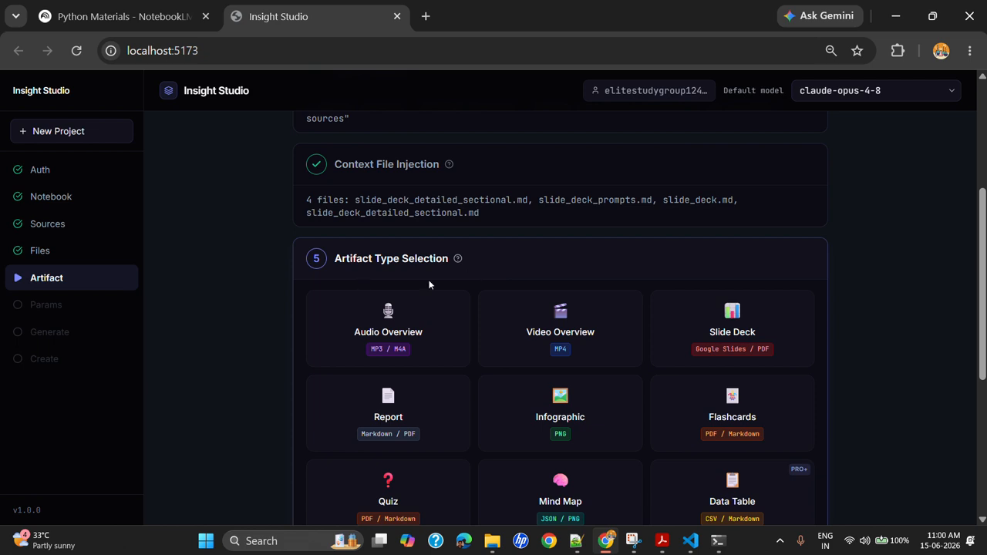
scroll(485, 289, down, 1)
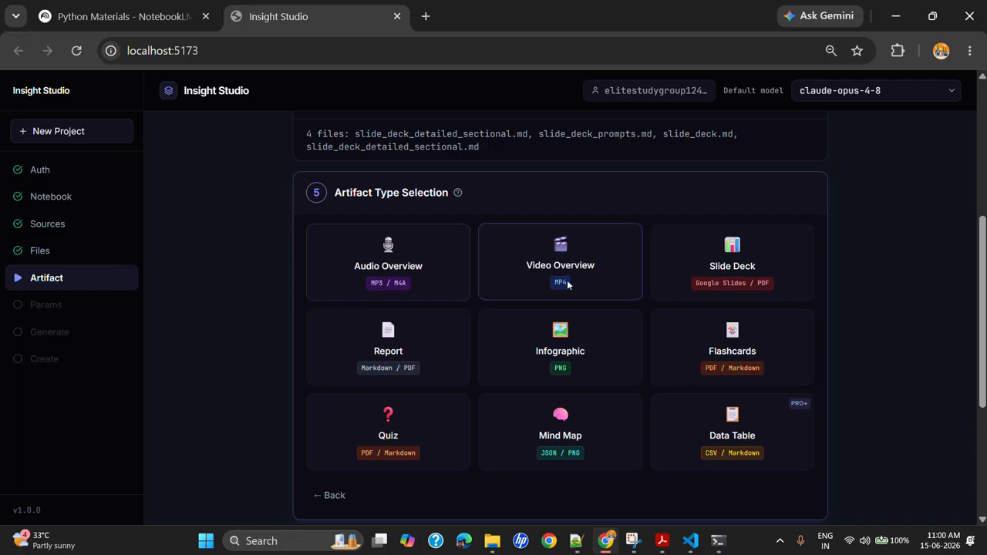
scroll(702, 287, up, 2)
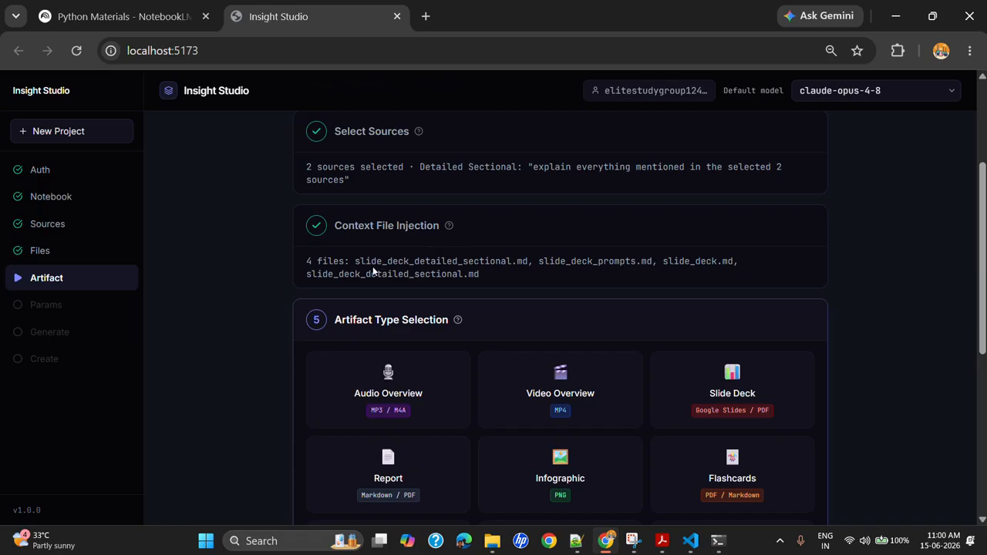
click(721, 412)
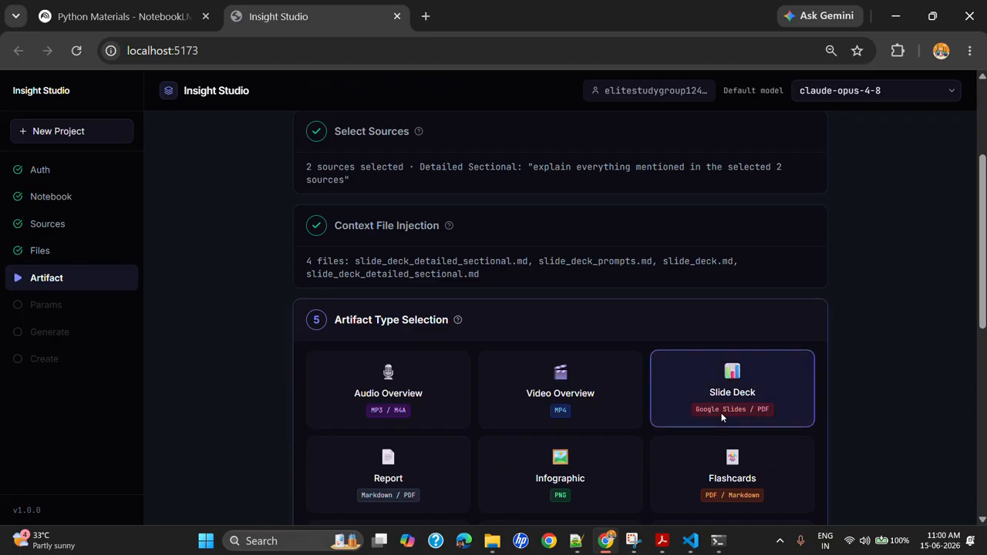
Check NotebookLM's Slide Deck customization options in the Python Materials notebook, close them, and return to Insight Studio.
scroll(563, 368, up, 3)
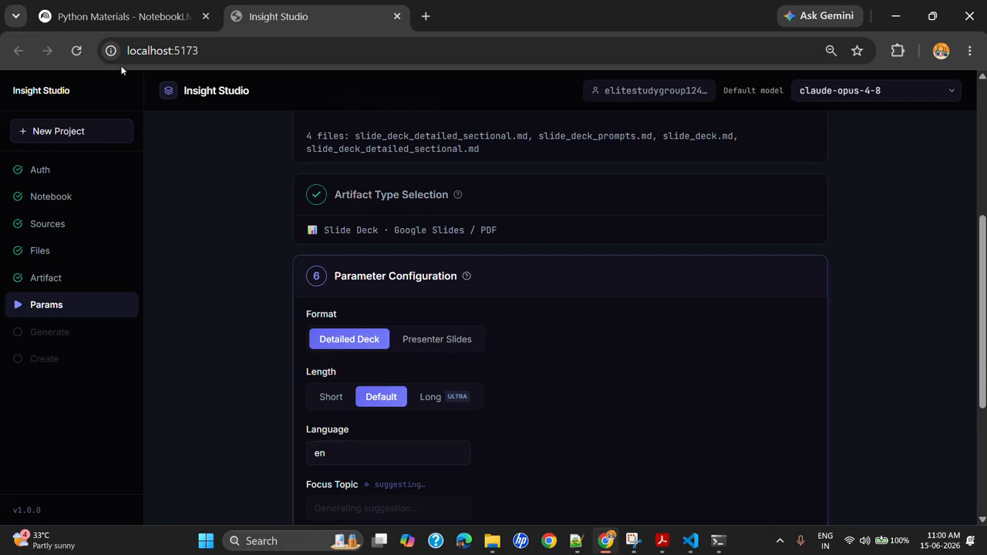
click(80, 12)
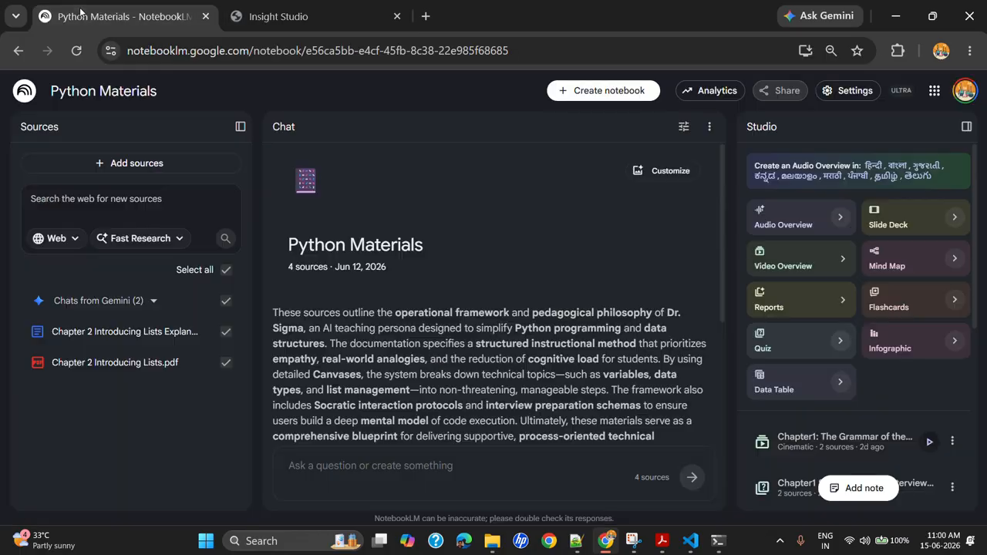
click(955, 224)
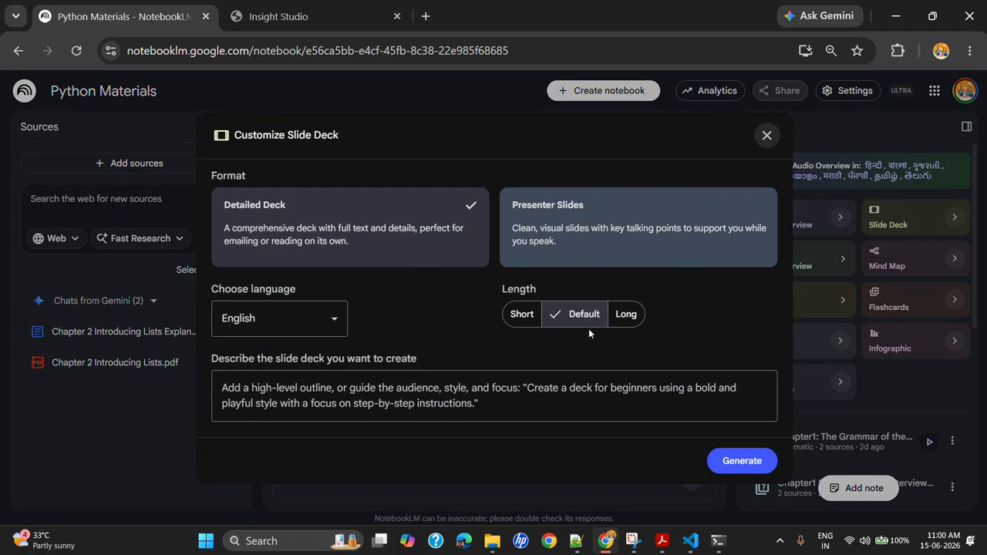
click(767, 136)
click(263, 22)
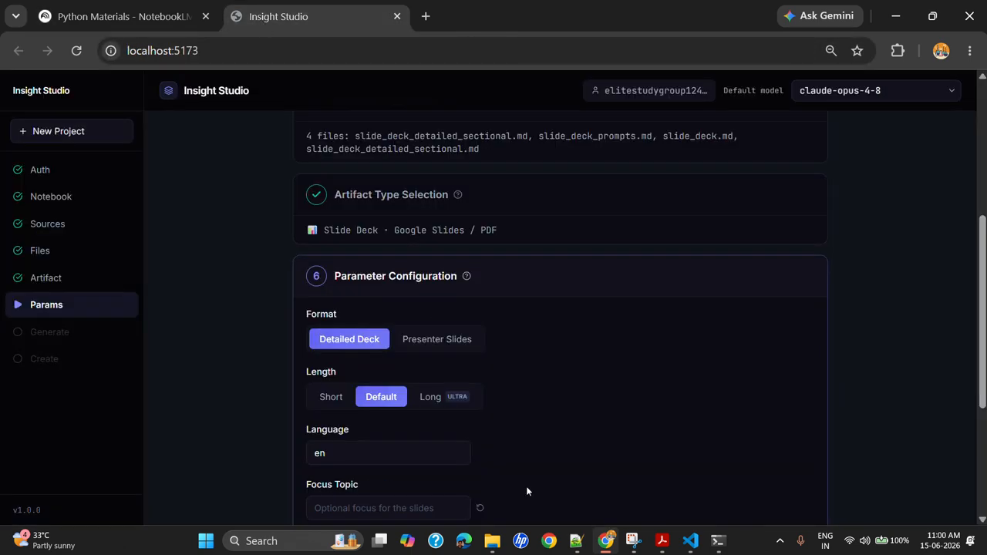
Set the slide deck length to Long, regenerate the suggested focus topic, and lock the parameters.
click(441, 407)
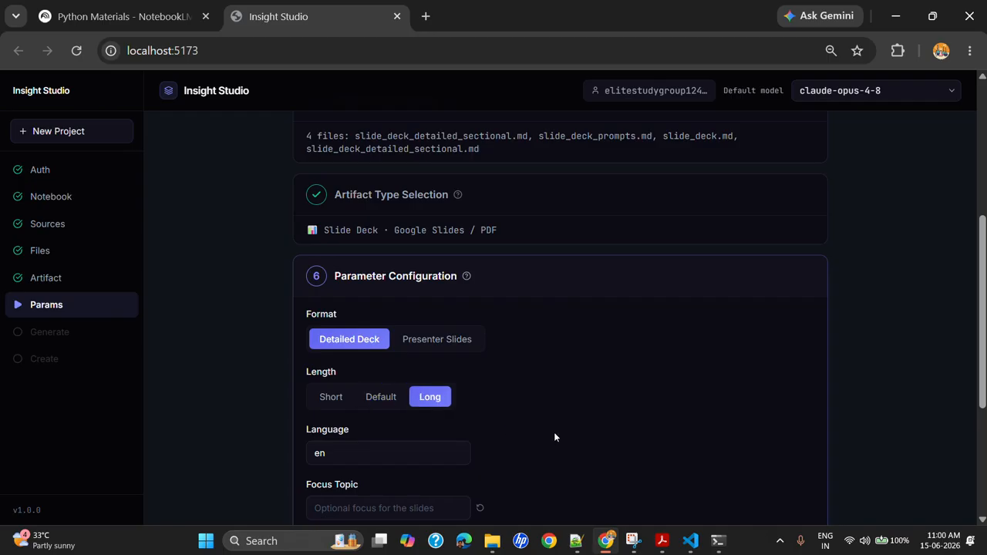
scroll(554, 432, down, 2)
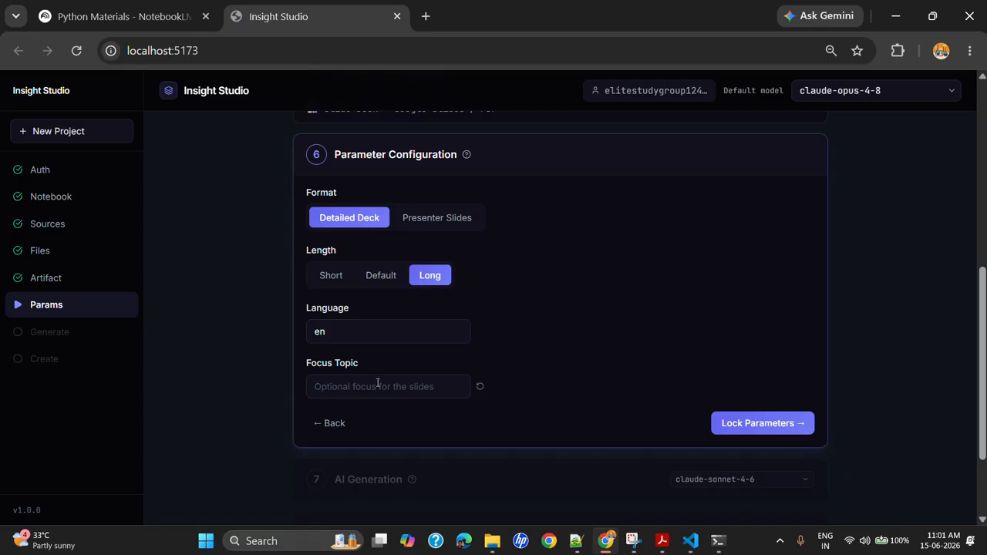
click(479, 388)
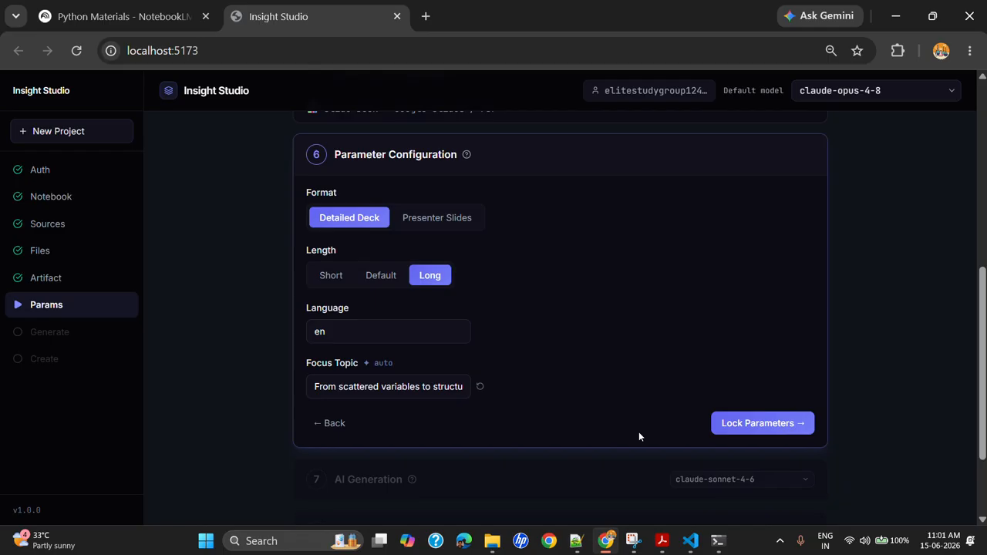
click(777, 424)
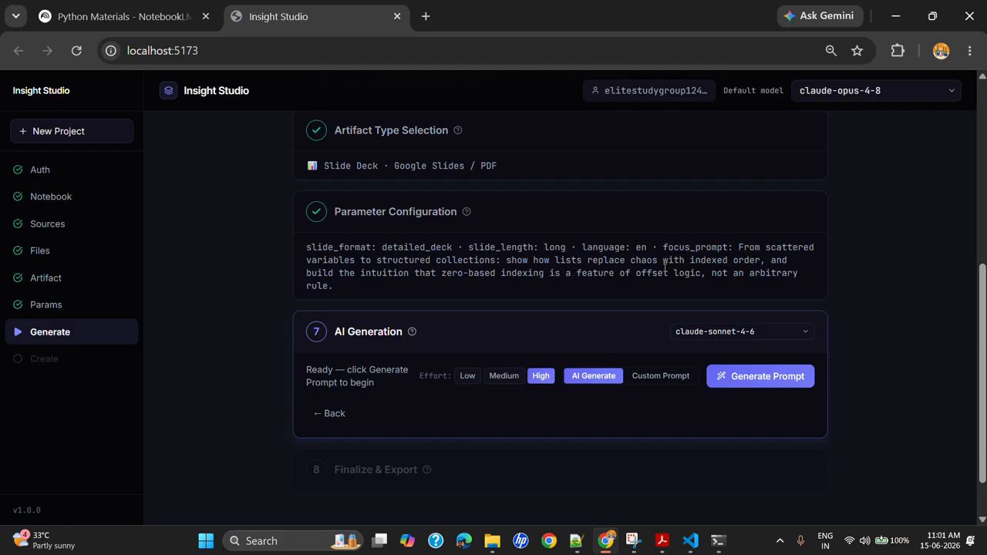
Set the AI Generation model to claude-opus-4-8 and view the Custom Prompt mode.
click(748, 337)
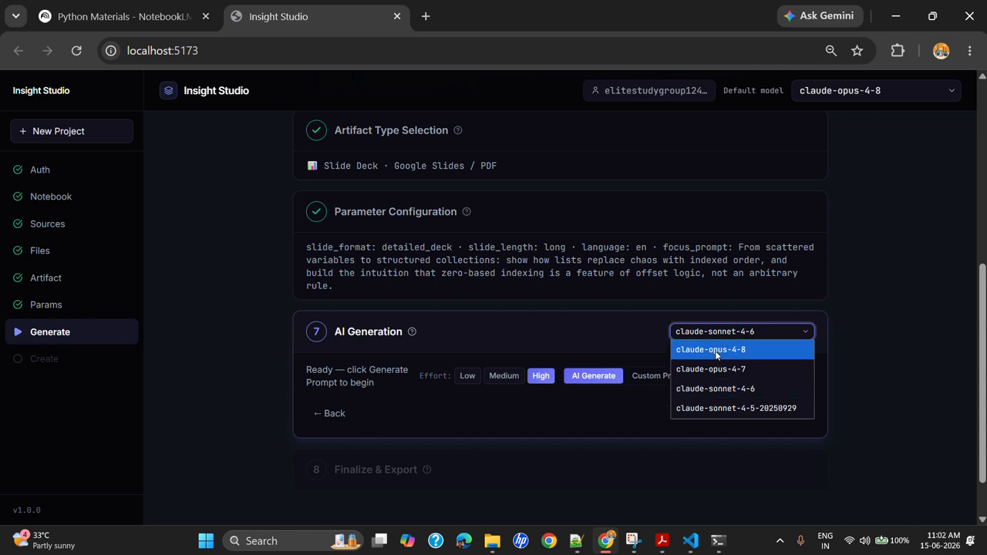
click(716, 351)
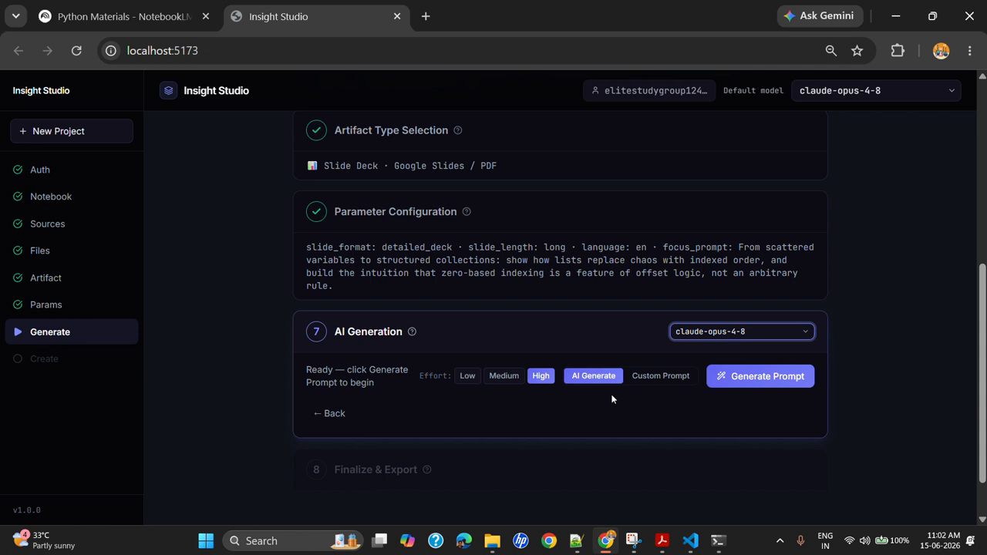
click(663, 377)
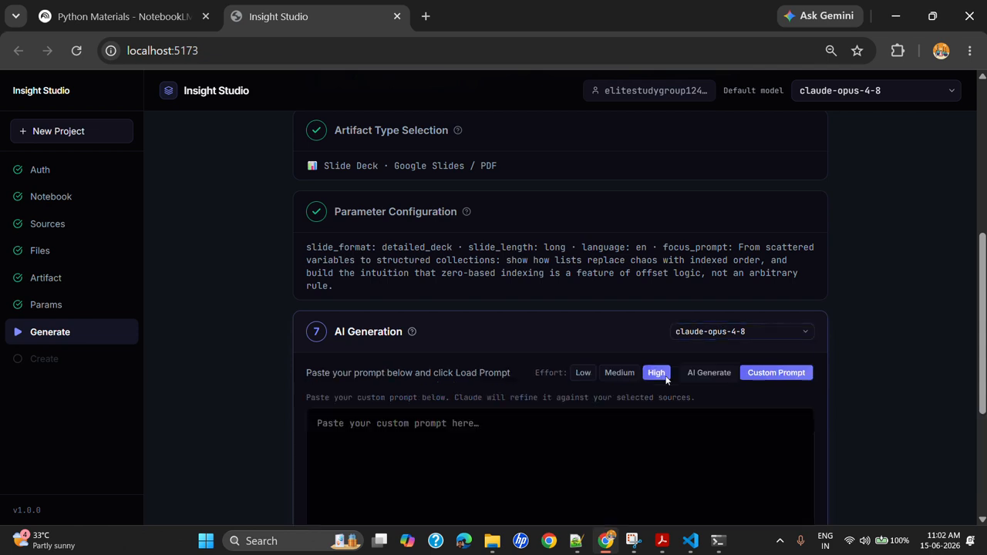
scroll(625, 434, down, 1)
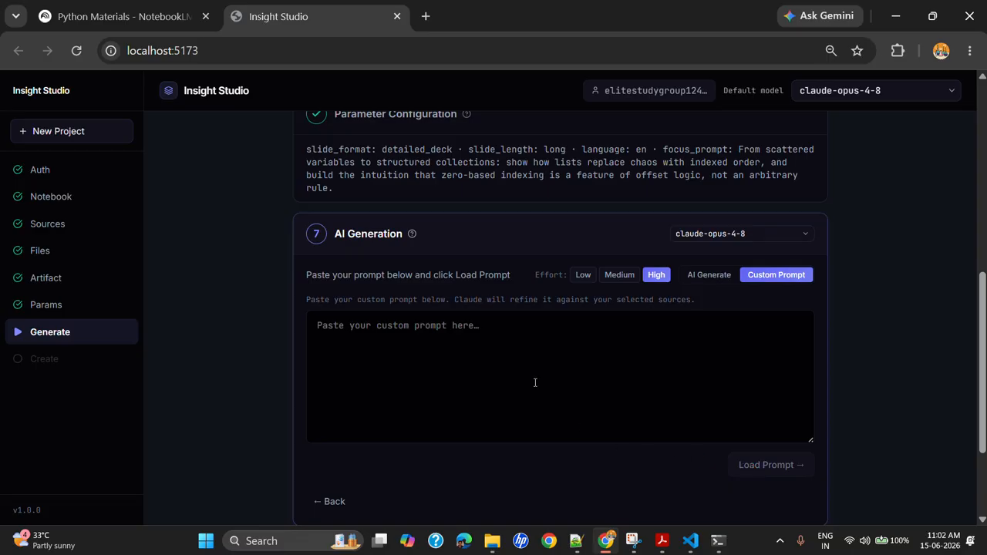
Switch the prompt mode back to AI Generate and generate the slide deck prompt.
click(708, 275)
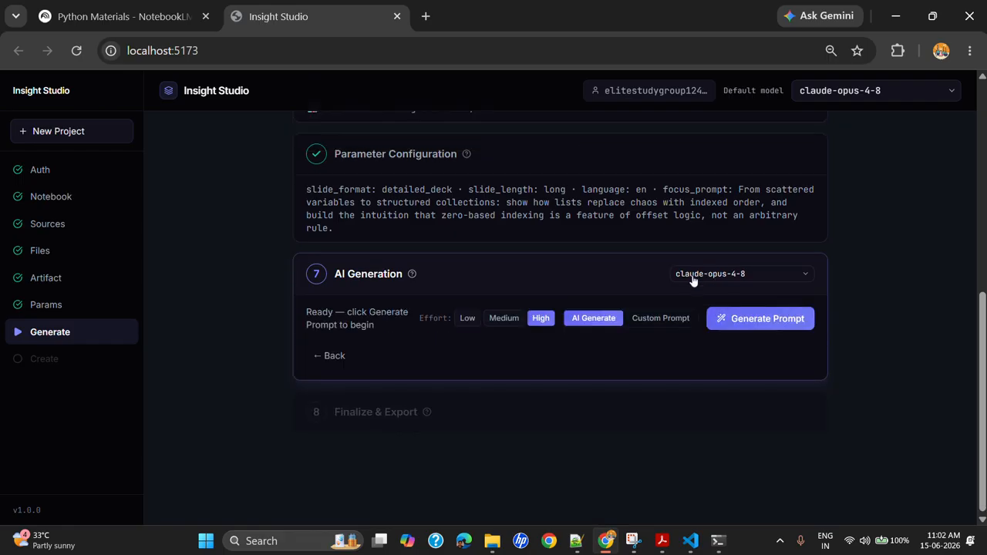
click(739, 324)
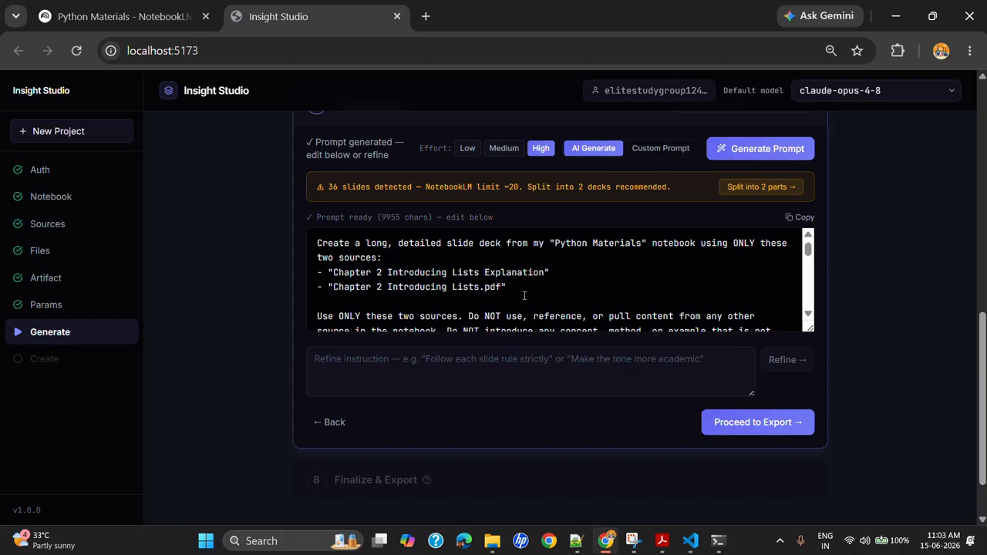
Compare the sources named in the generated prompt with NotebookLM's source list, including Chats from Gemini, and return to Insight Studio.
scroll(517, 291, down, 1)
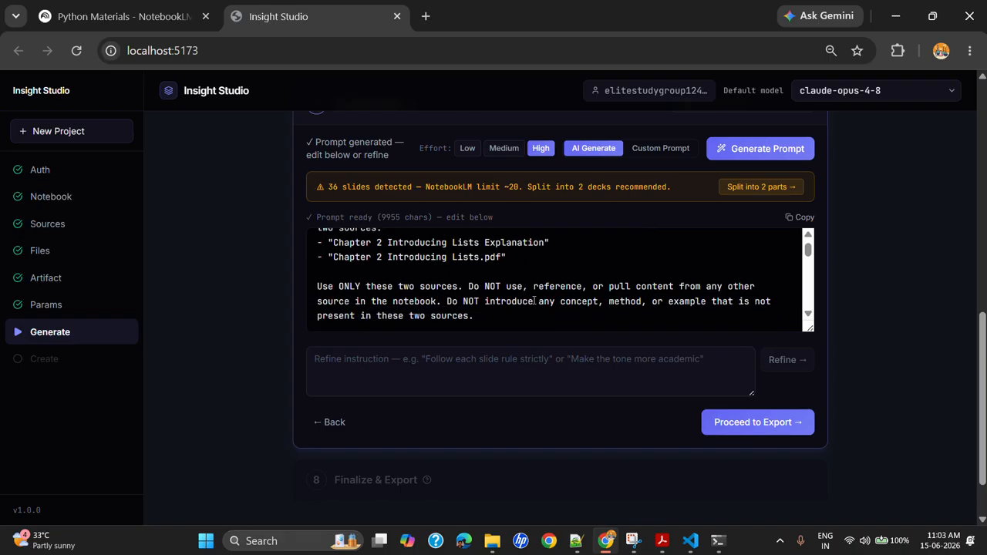
scroll(534, 301, down, 1)
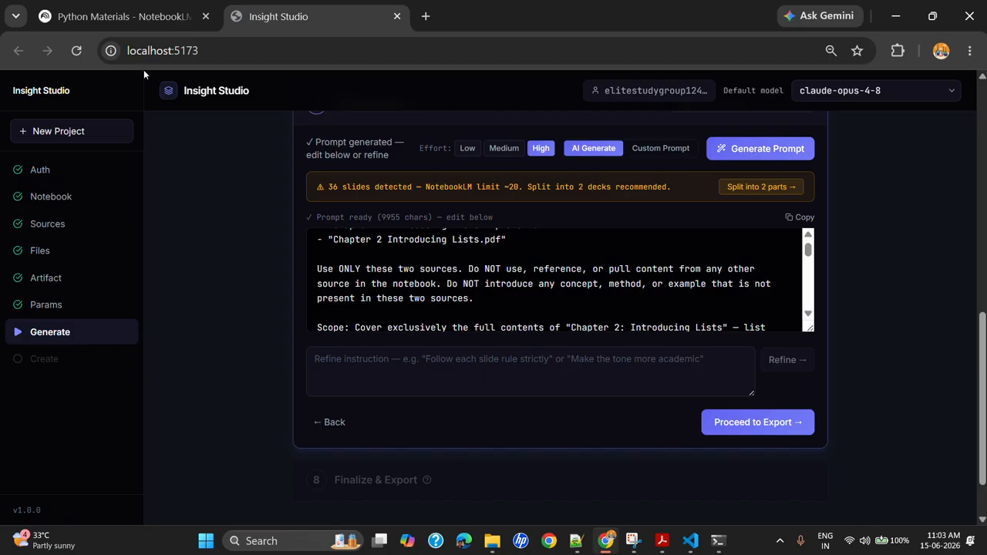
click(106, 16)
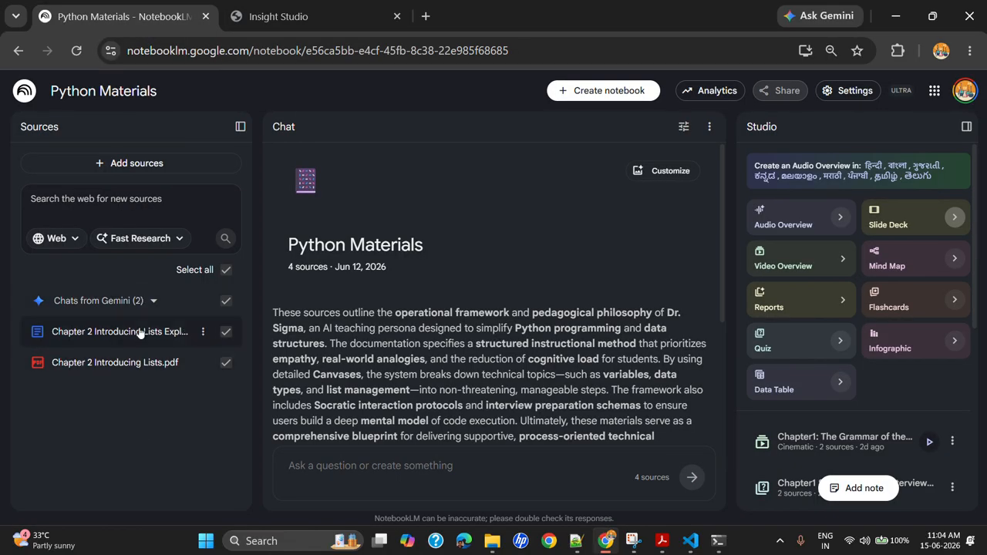
click(157, 309)
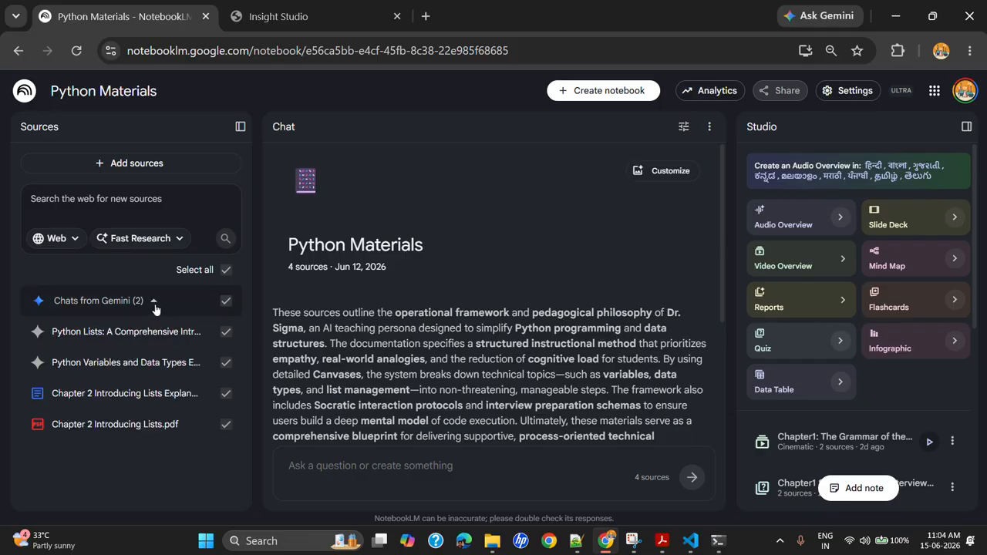
click(155, 305)
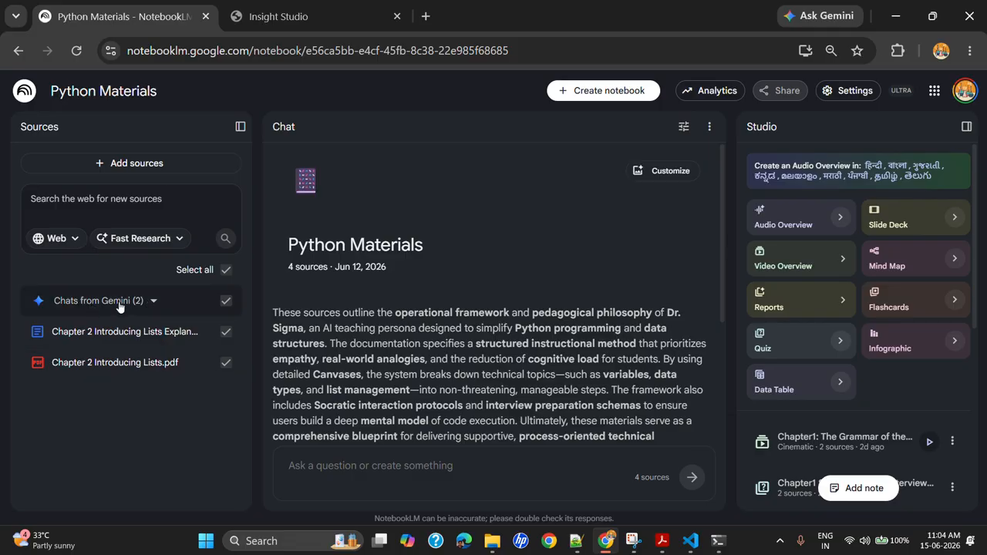
click(309, 16)
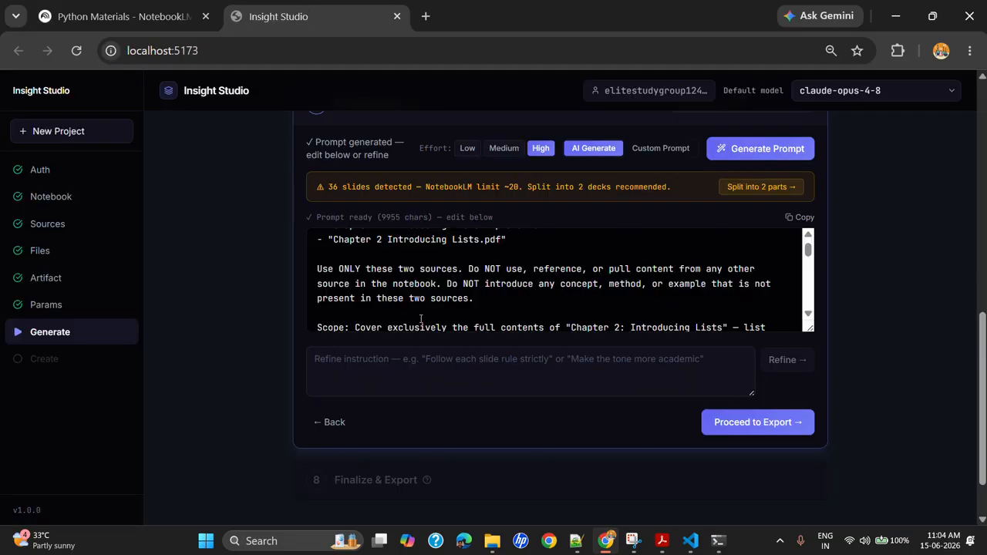
Read the generated prompt from its scope, audience and focus framing through the slide-by-slide instructions.
scroll(495, 307, down, 1)
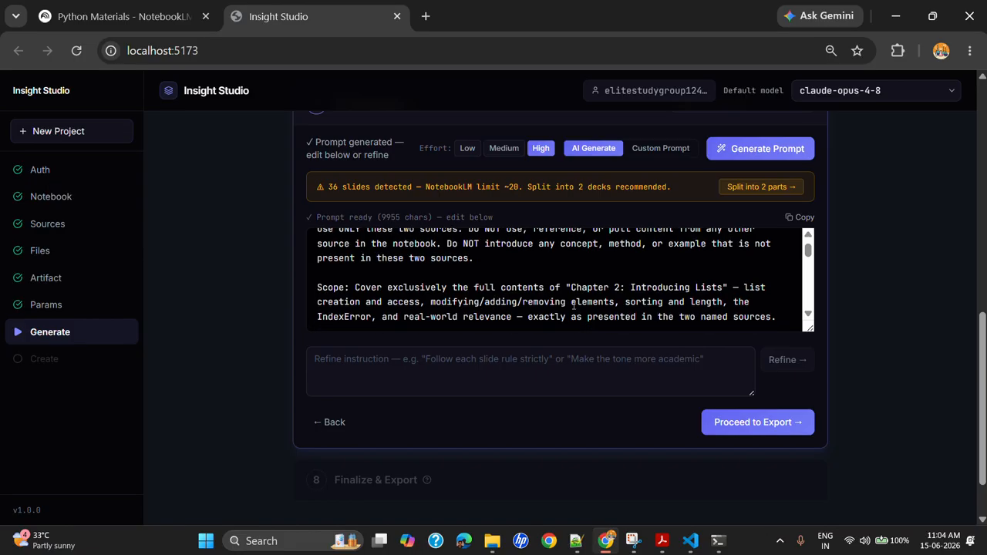
scroll(574, 307, down, 3)
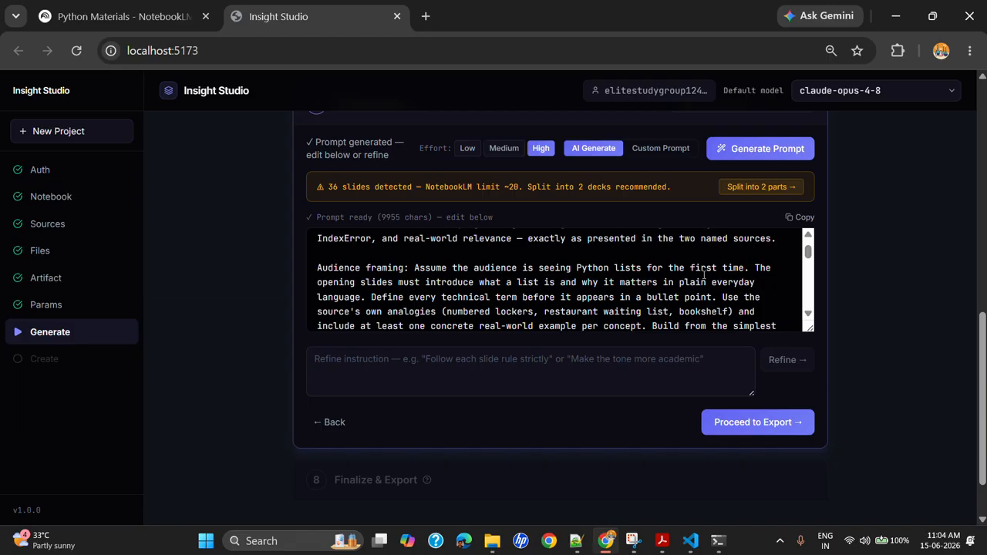
scroll(703, 275, down, 3)
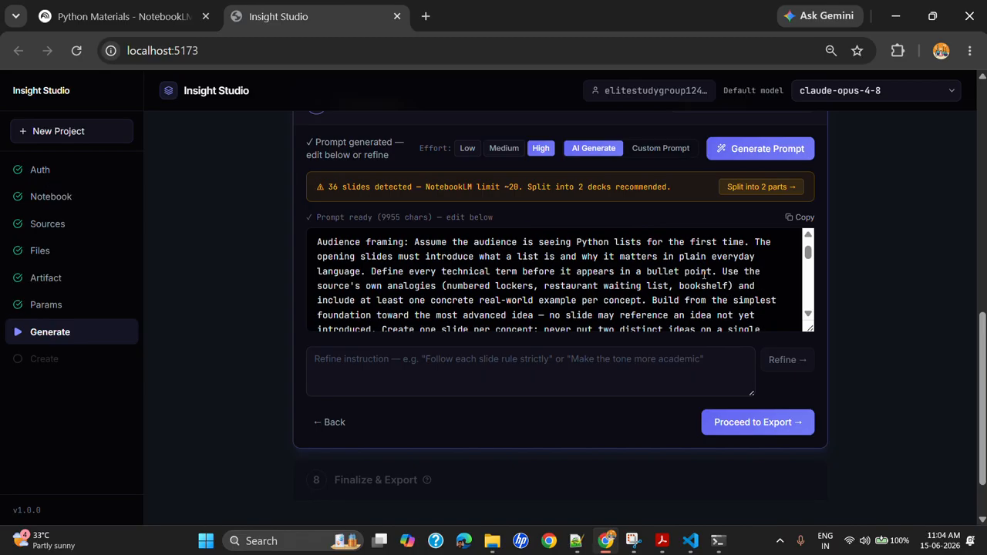
scroll(704, 275, down, 1)
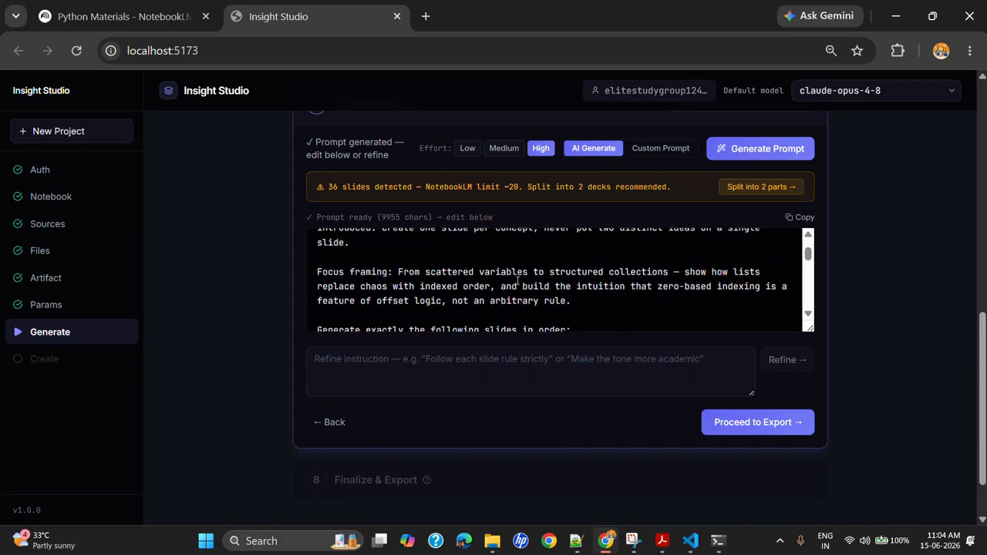
scroll(401, 264, down, 2)
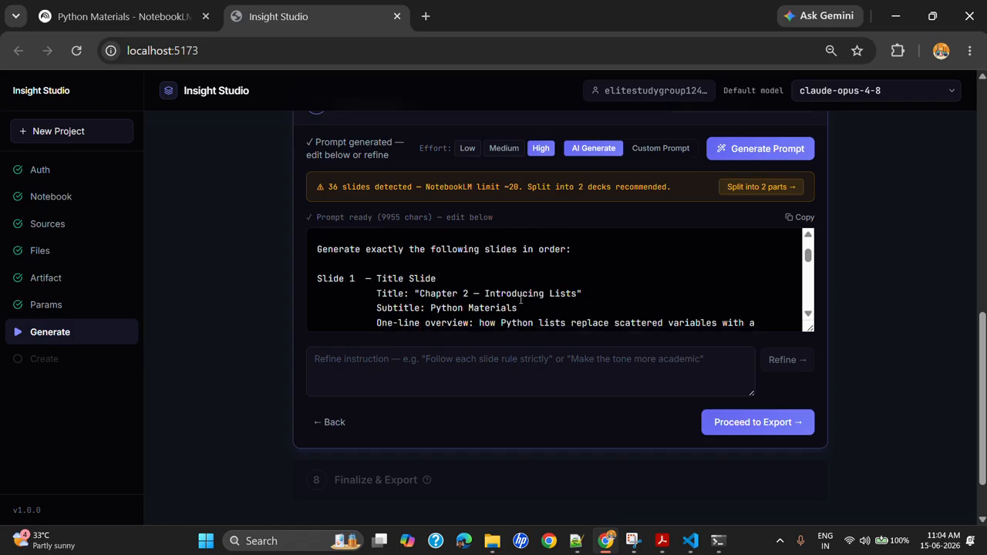
scroll(538, 283, down, 2)
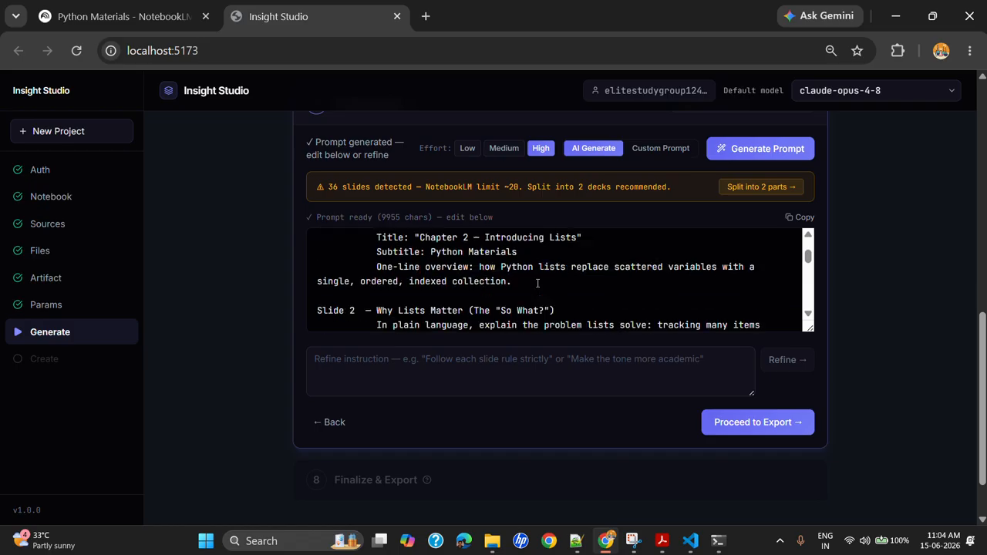
scroll(537, 283, down, 10)
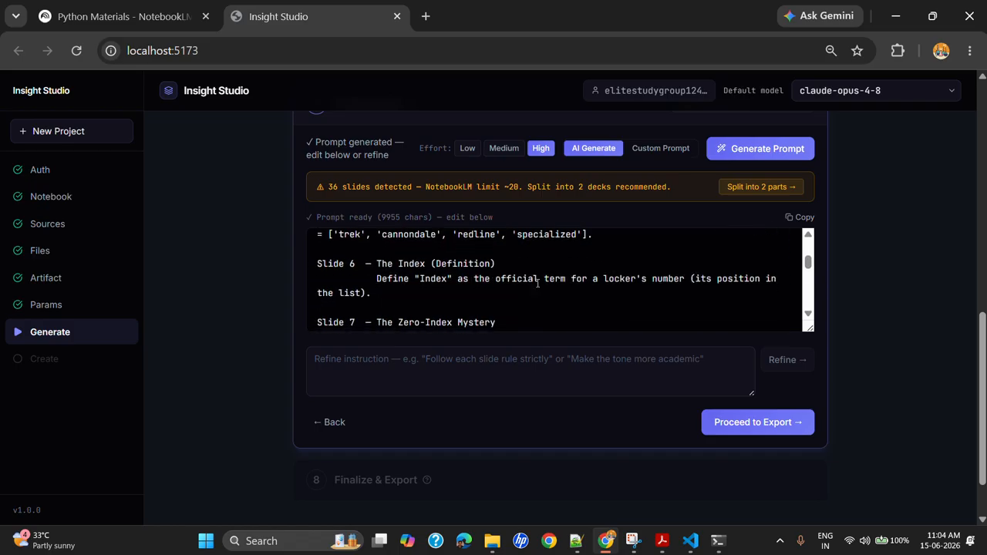
scroll(538, 283, down, 12)
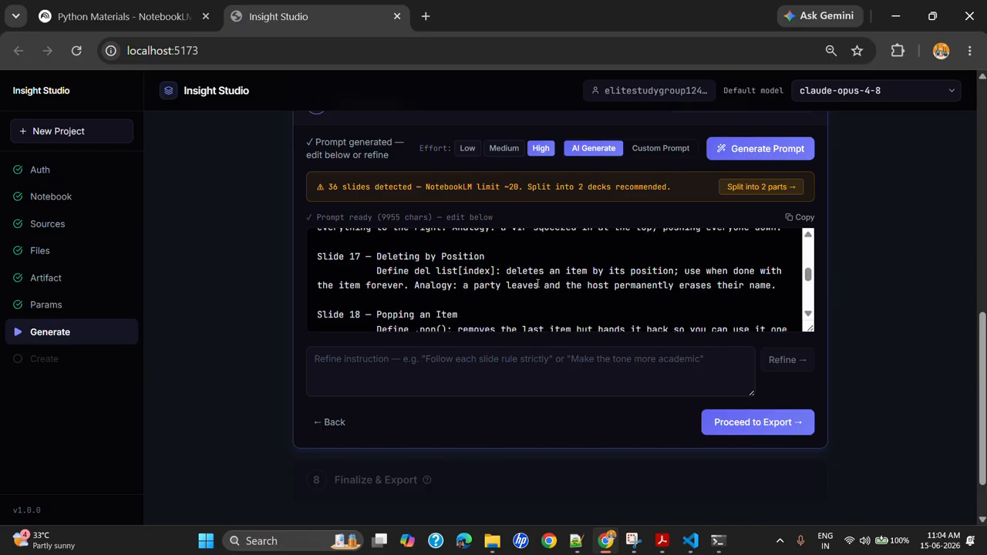
scroll(538, 283, down, 15)
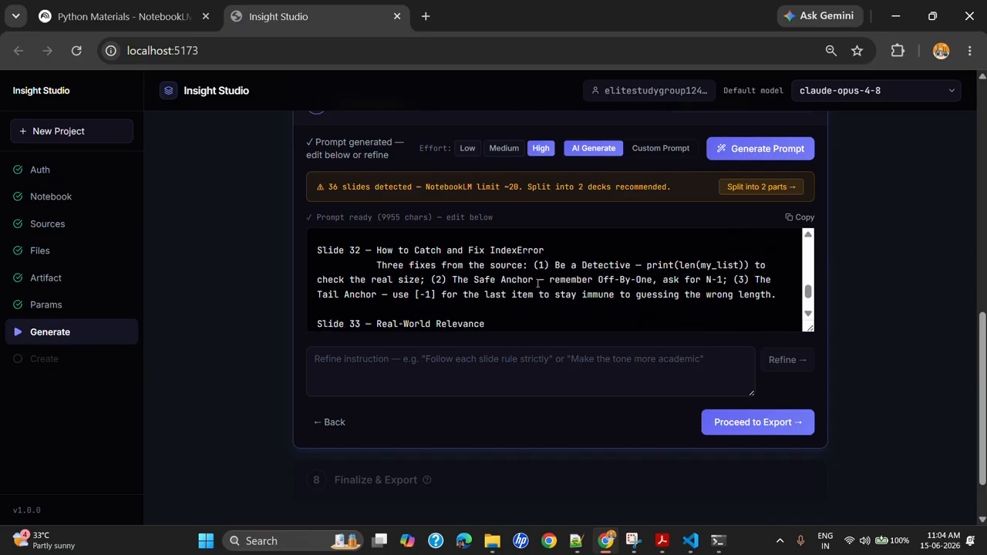
Delete the closing "Once I confirm with 'create it'" paragraph so the generated prompt ends with the Format, Length and Language line.
scroll(537, 284, down, 5)
scroll(538, 283, up, 3)
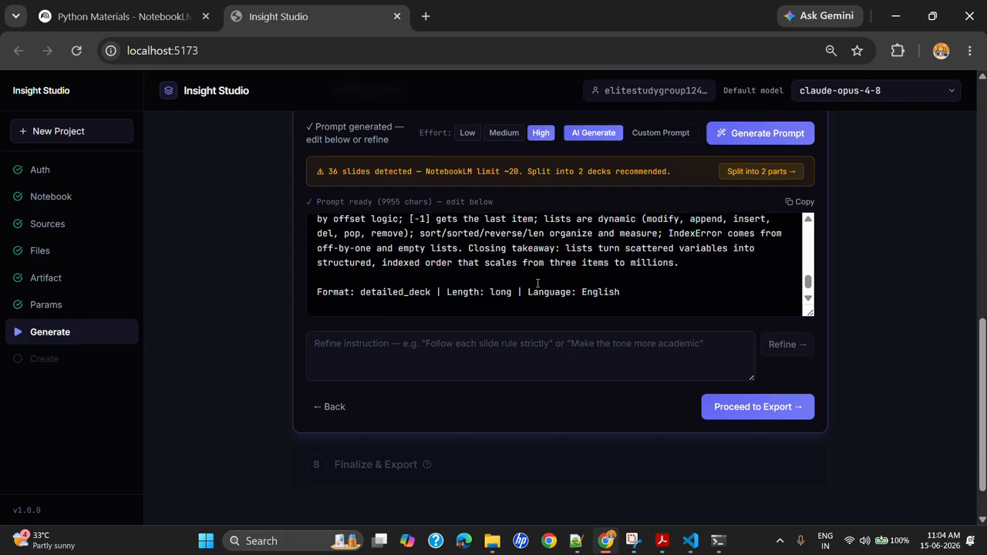
scroll(537, 283, down, 3)
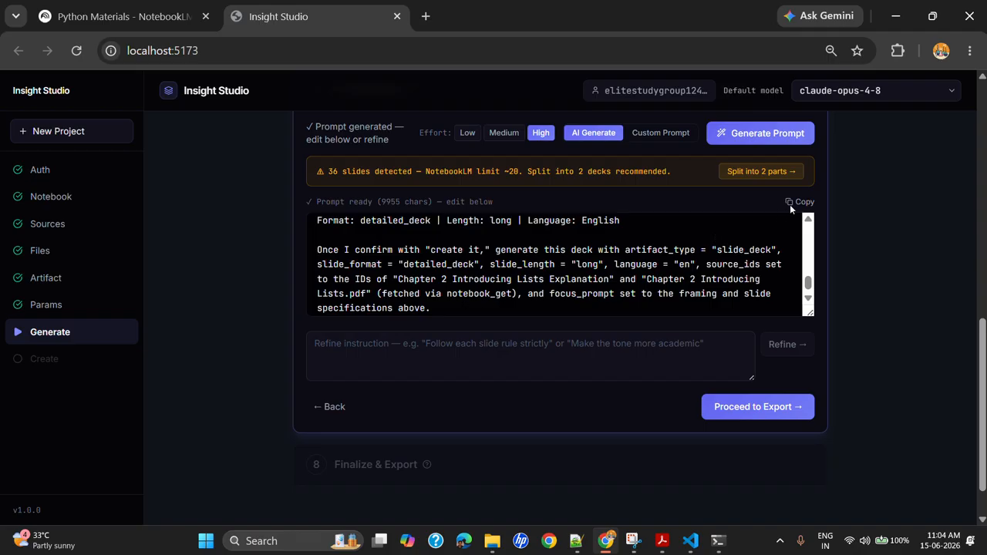
click(455, 310)
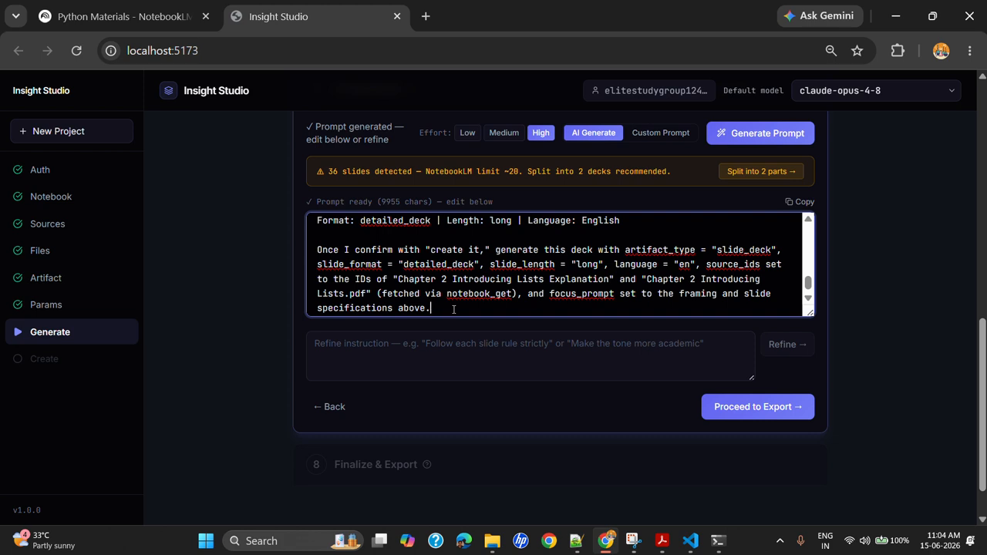
key(BackSpace)
text(.)
drag(443, 312, 305, 253)
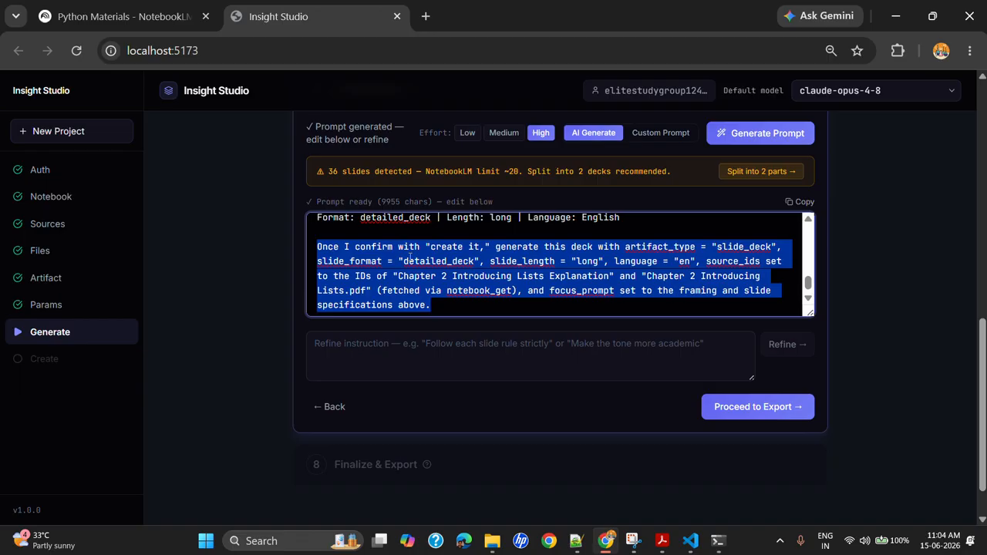
key(BackSpace)
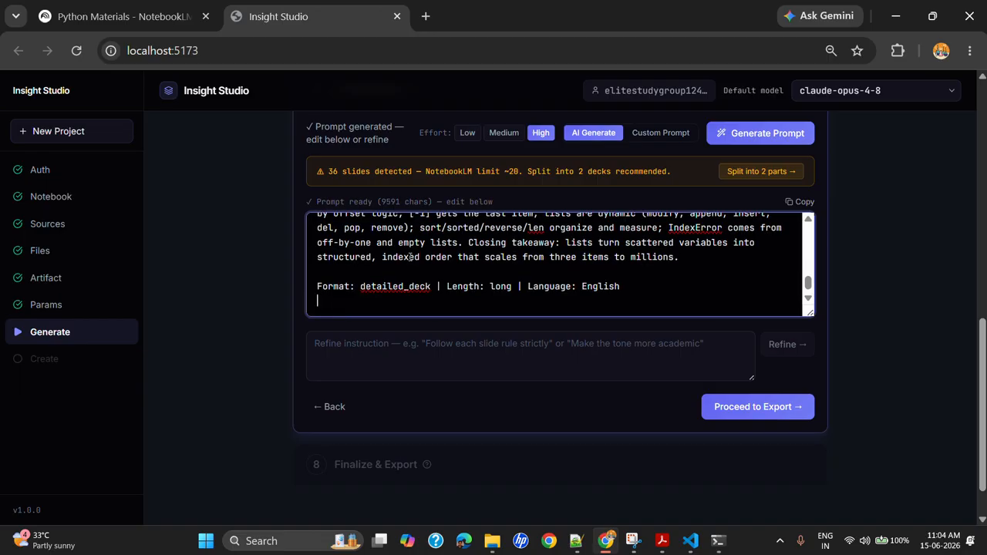
key(BackSpace)
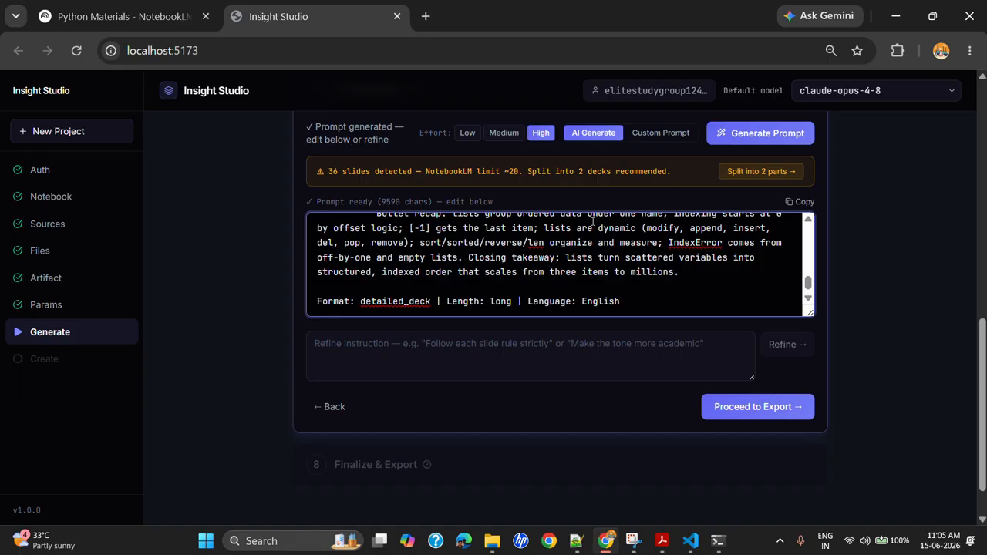
Split the generated slide deck prompt into 2 parts as recommended for the NotebookLM slide limit.
scroll(593, 222, up, 1)
scroll(593, 221, down, 1)
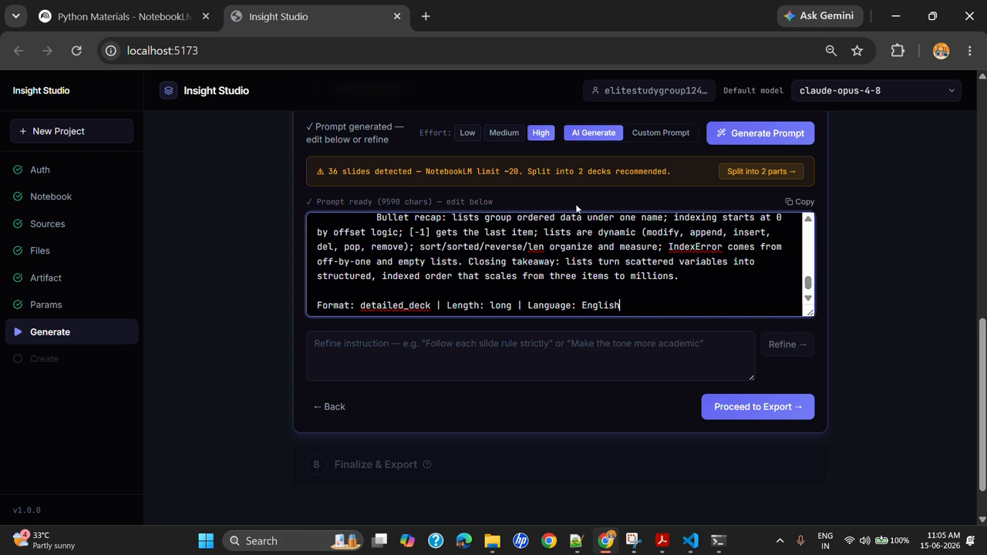
click(742, 172)
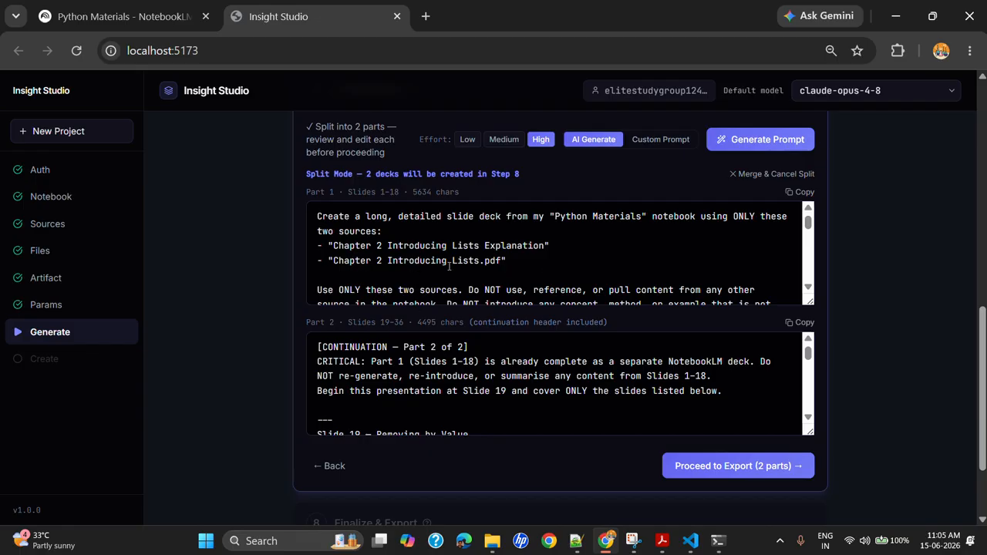
Review the split prompts, reading Part 1 for slides 1–18 and Part 2 for slides 19–36 through to their format lines.
scroll(430, 268, down, 4)
scroll(430, 269, up, 3)
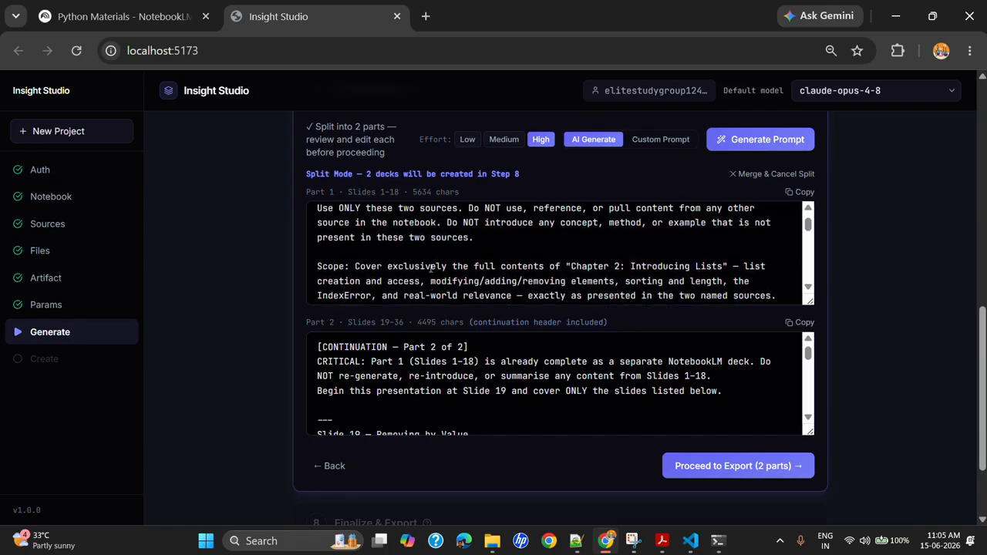
scroll(431, 269, up, 1)
scroll(431, 268, down, 5)
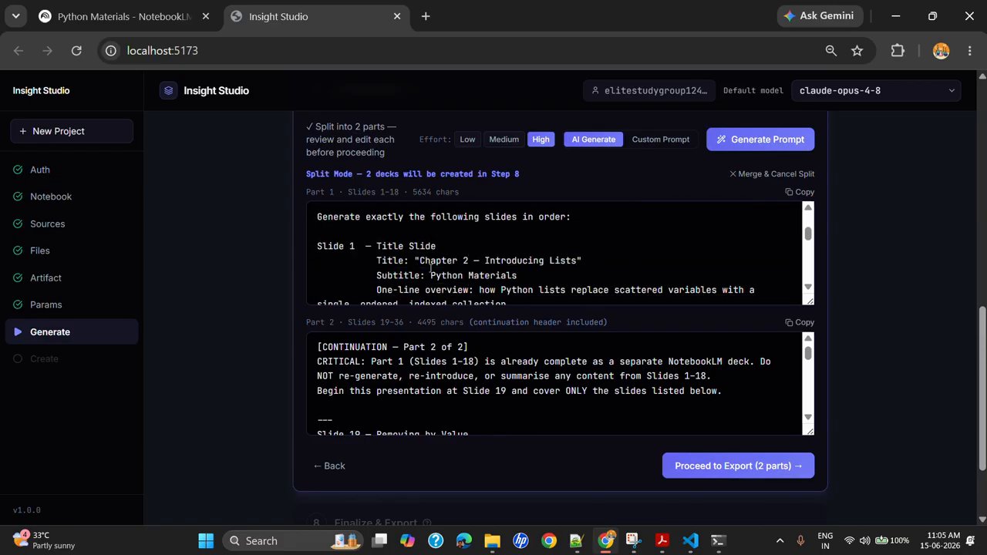
scroll(430, 268, down, 15)
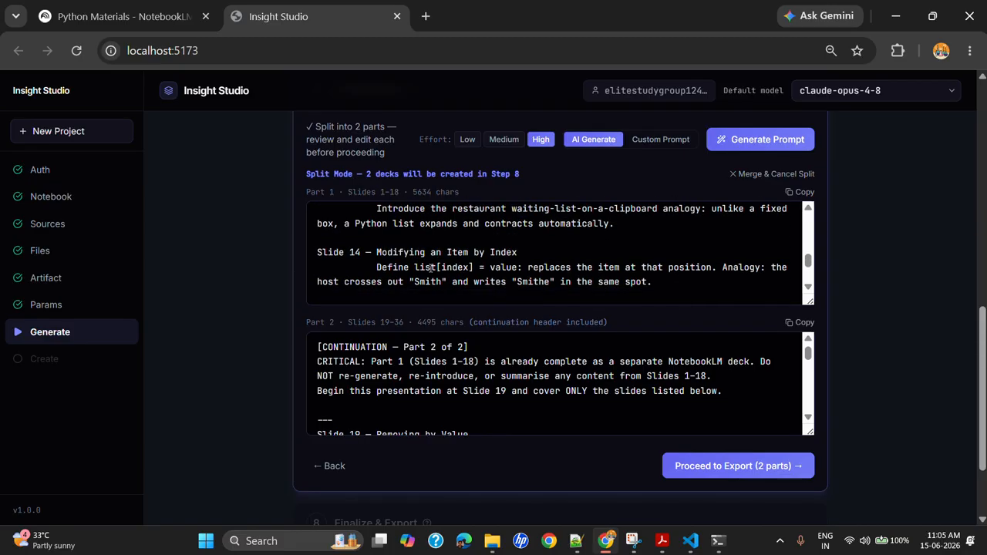
scroll(431, 268, down, 3)
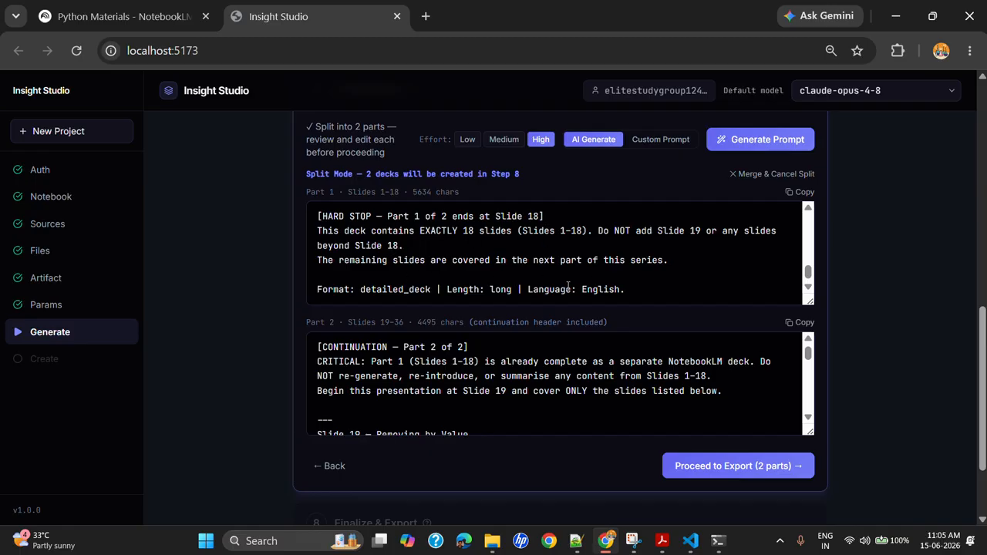
scroll(625, 288, down, 1)
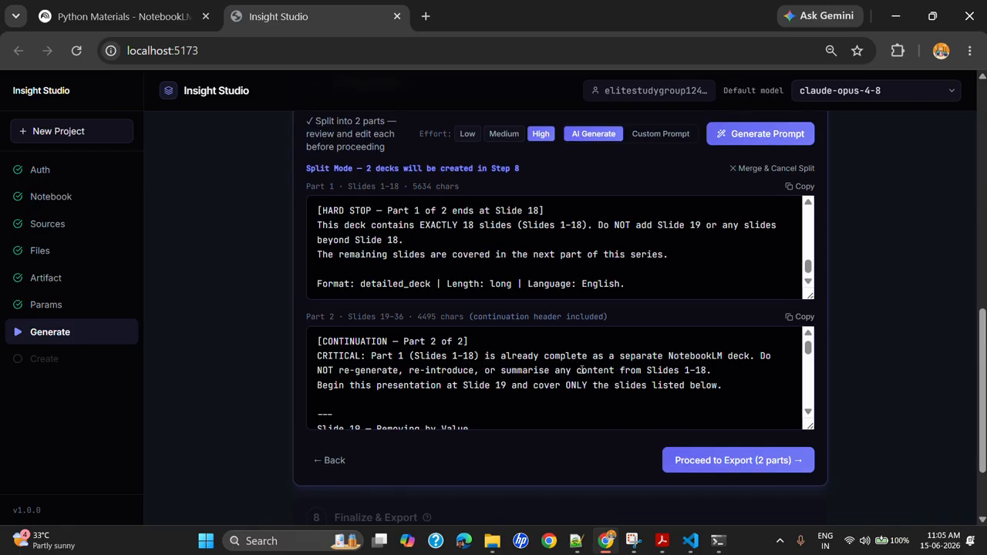
scroll(582, 370, down, 4)
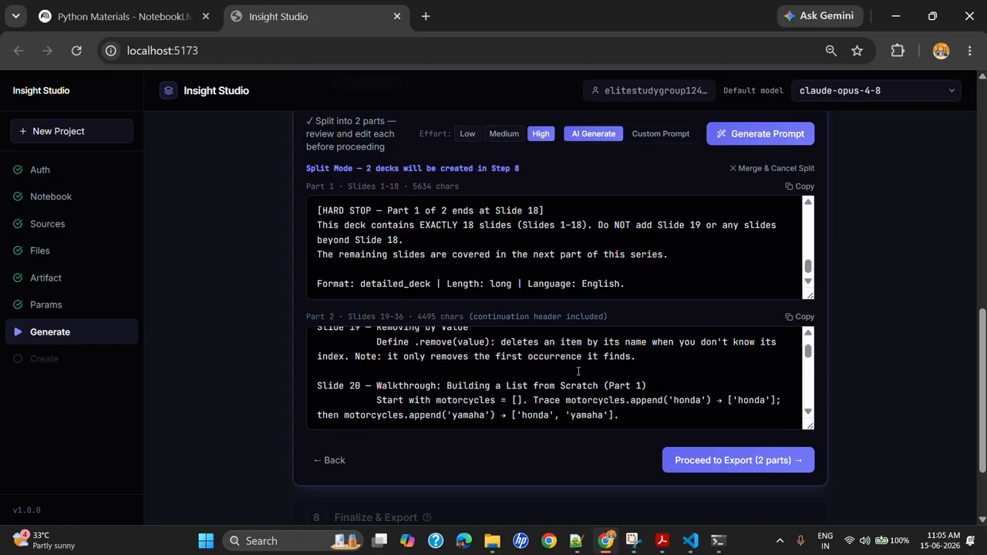
scroll(578, 372, down, 12)
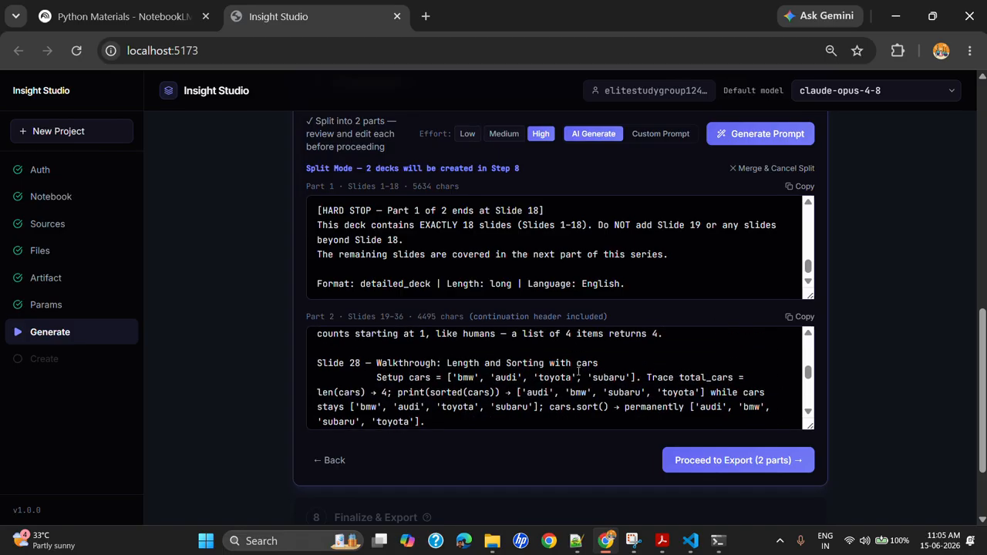
scroll(578, 372, down, 12)
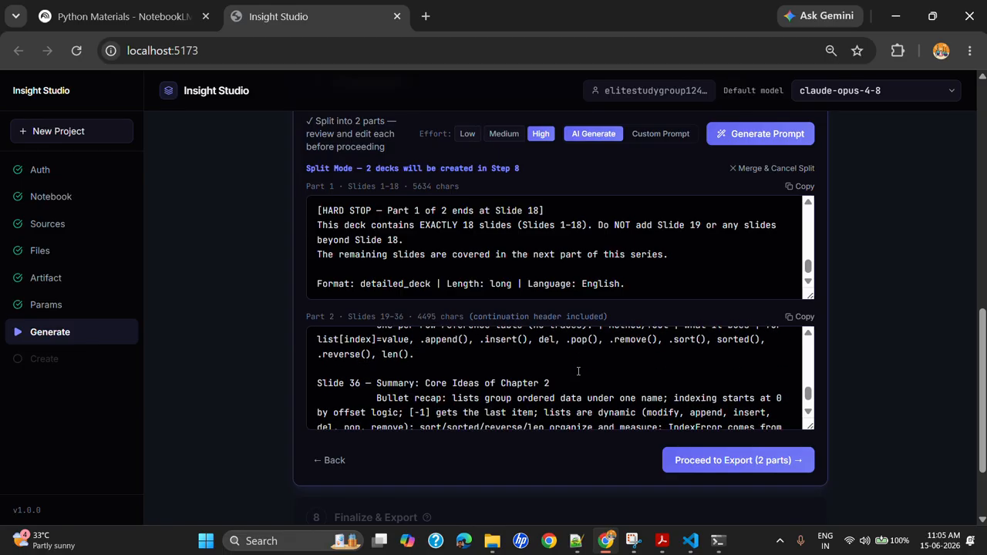
scroll(577, 371, down, 3)
scroll(514, 372, up, 1)
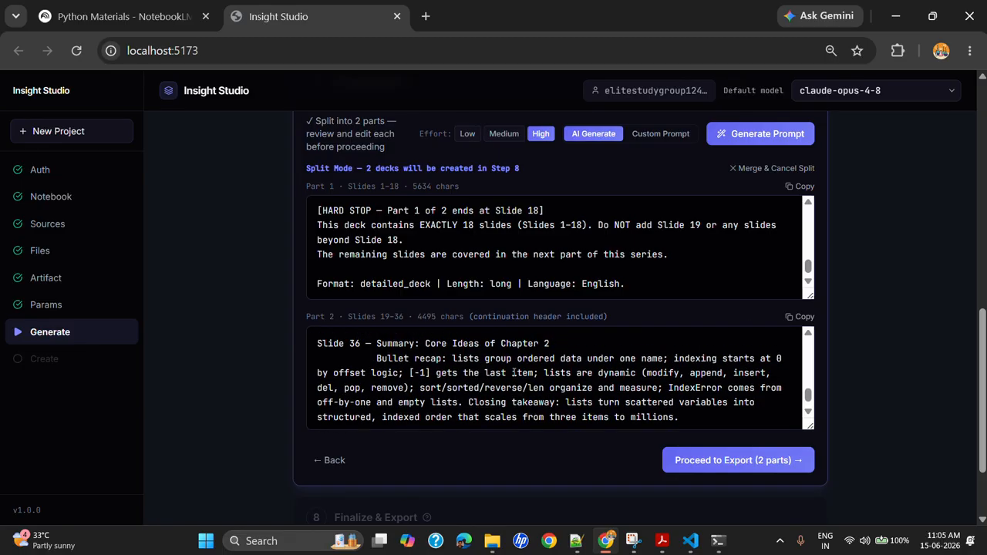
scroll(515, 372, down, 2)
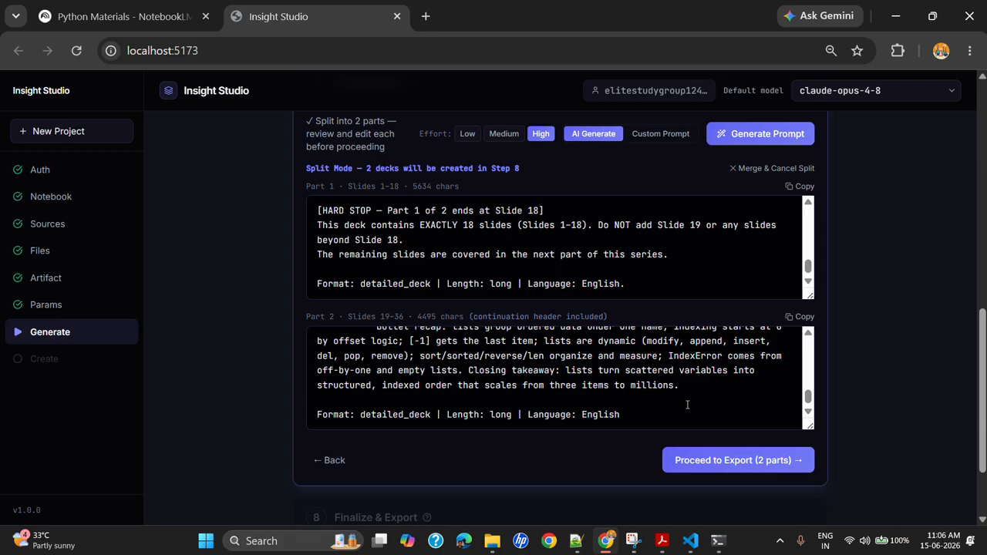
Copy the Part 1 prompt into the blank Notepad++ document and return to its beginning.
click(801, 187)
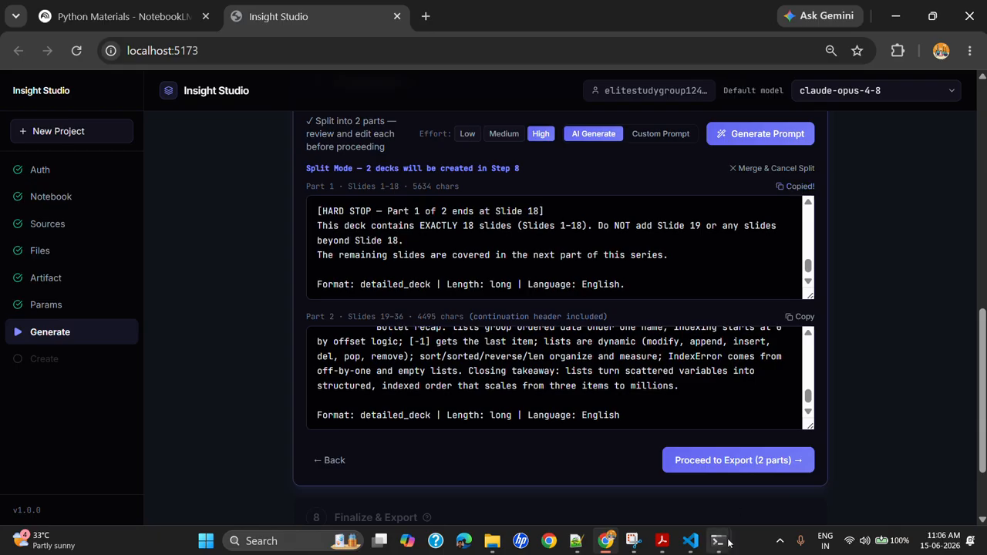
click(577, 541)
key(ctrl+v)
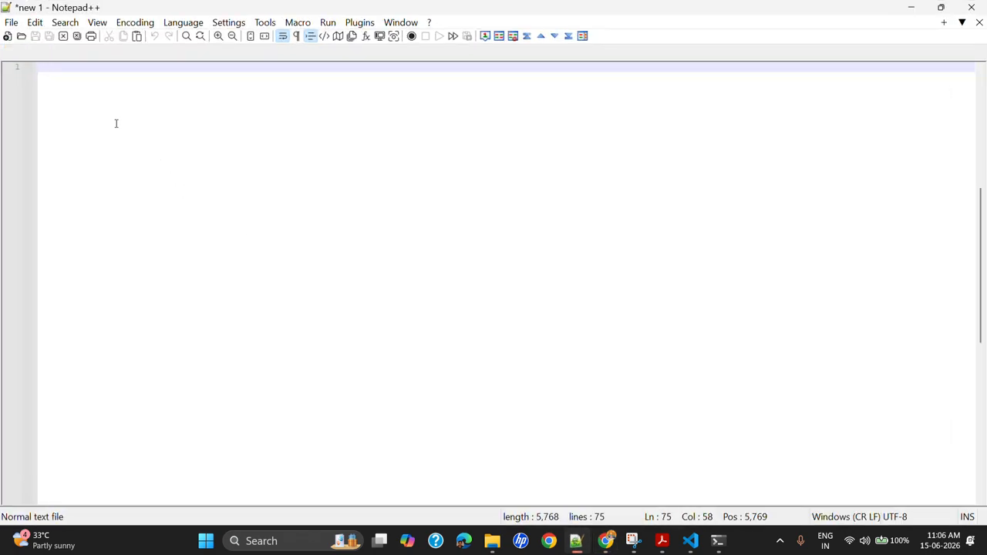
key(ctrl+Home)
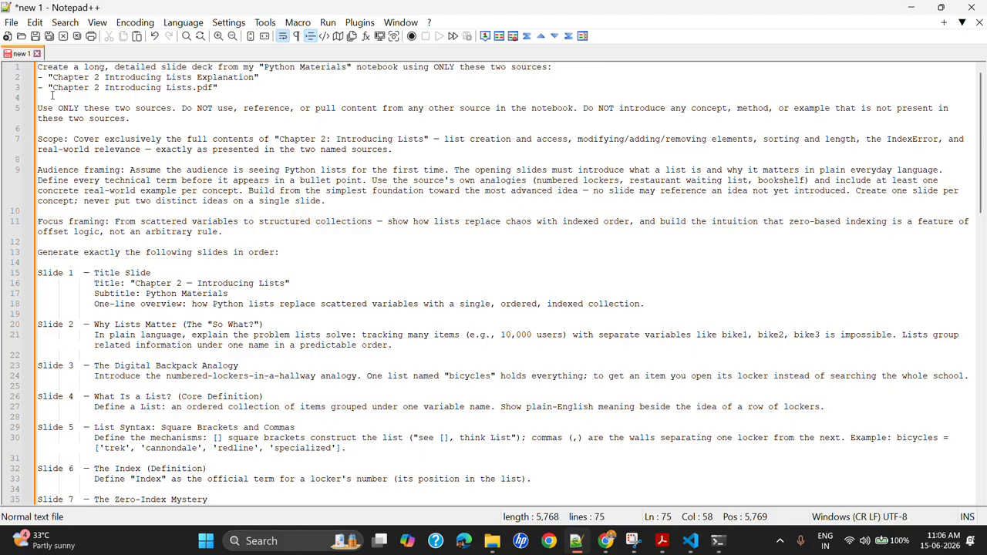
Copy the Part 2 prompt into a new Notepad++ document and look through the pasted text.
click(7, 36)
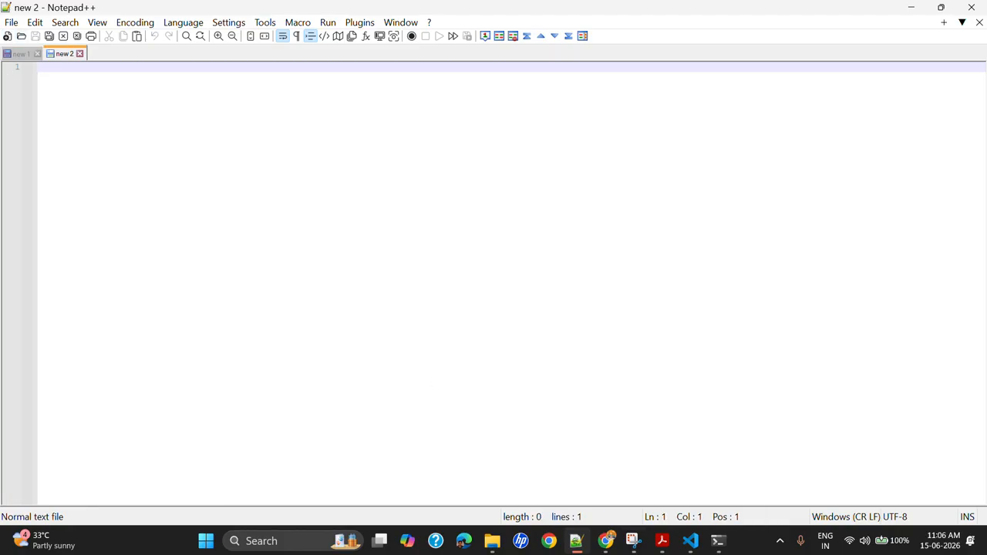
click(607, 541)
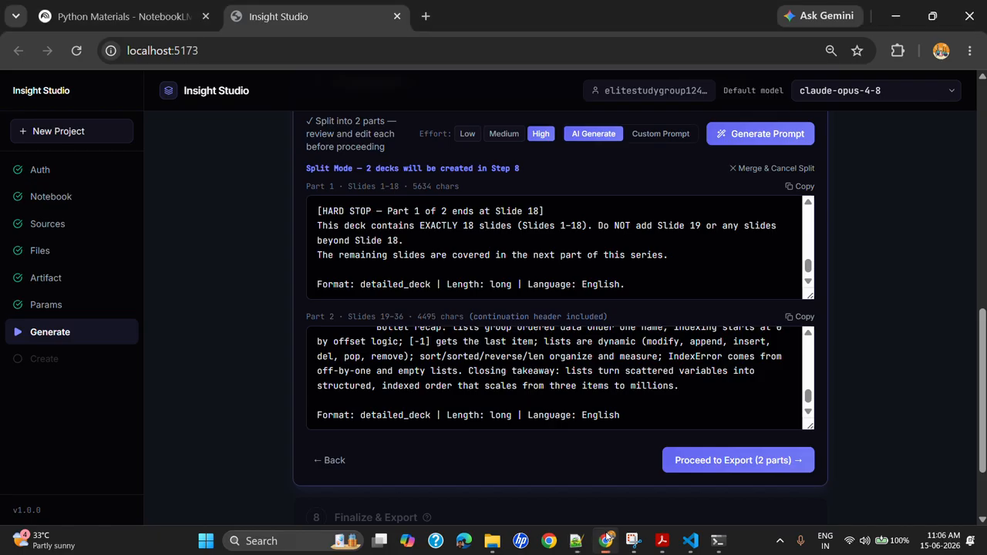
click(791, 319)
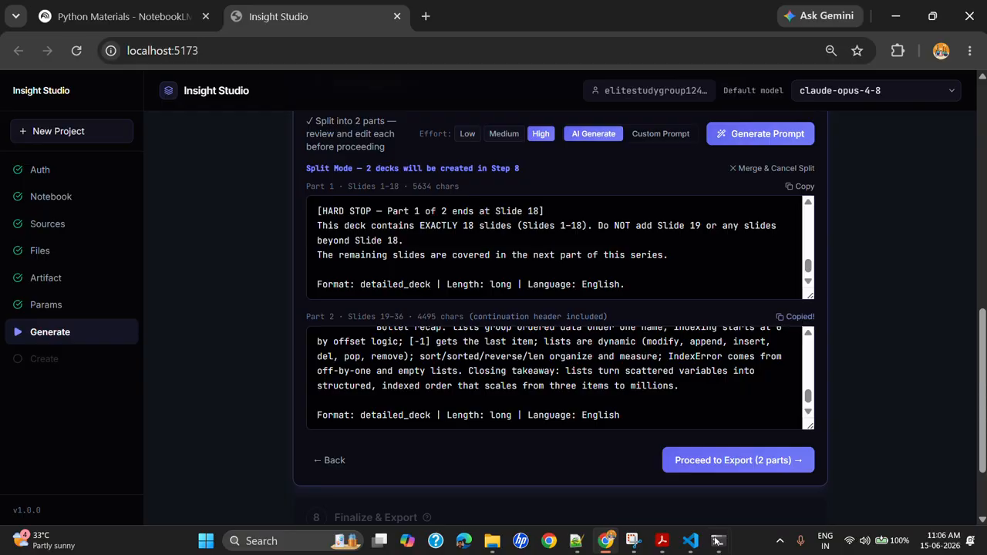
click(576, 541)
key(ctrl+v)
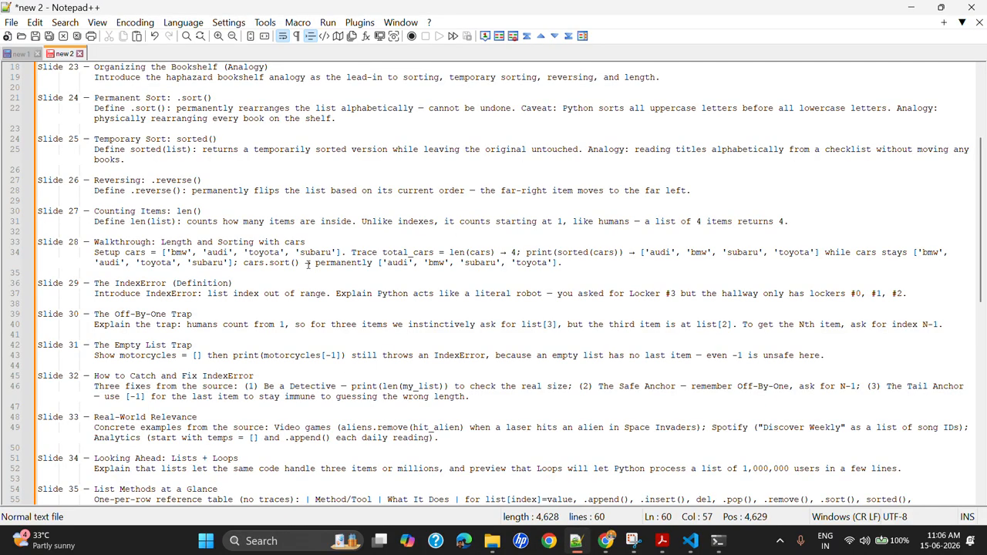
scroll(455, 336, down, 4)
scroll(454, 335, down, 10)
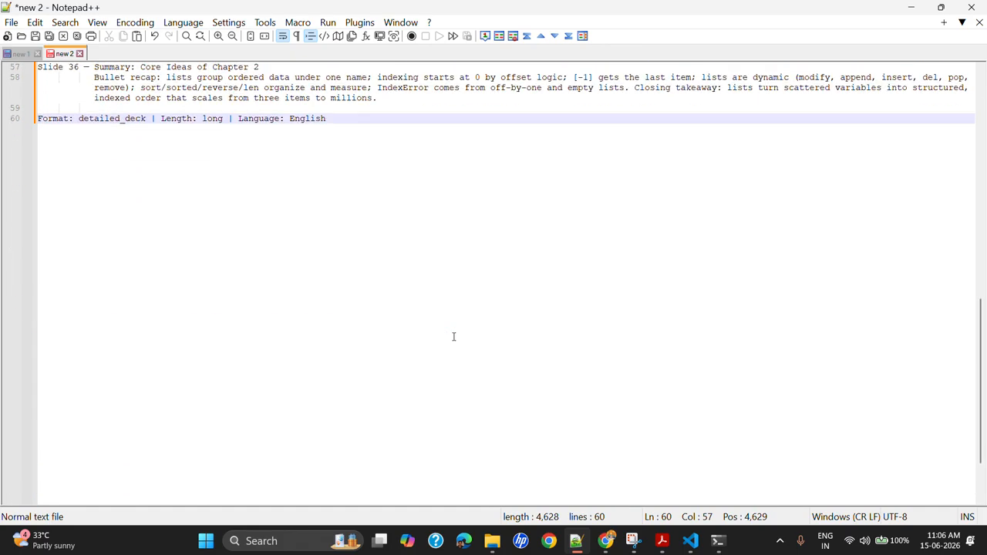
scroll(454, 336, up, 20)
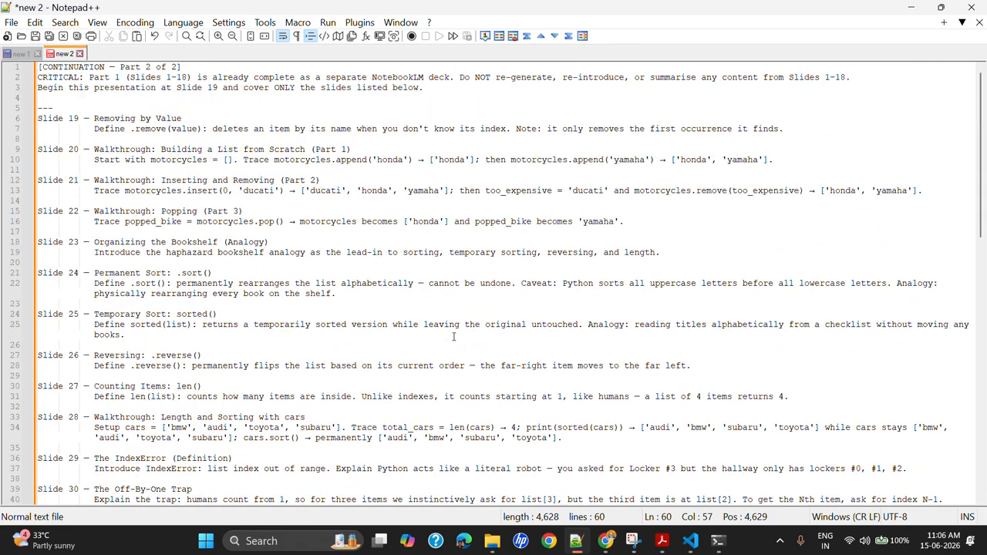
Return to Insight Studio, proceed to export with the 2 parts, and execute Part 1 in NotebookLM, approving the request.
click(606, 541)
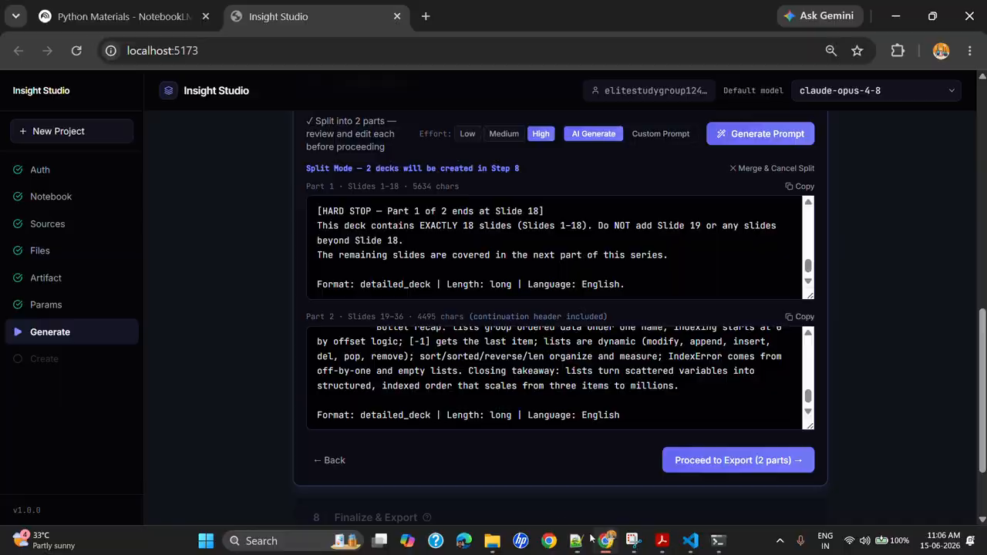
click(697, 465)
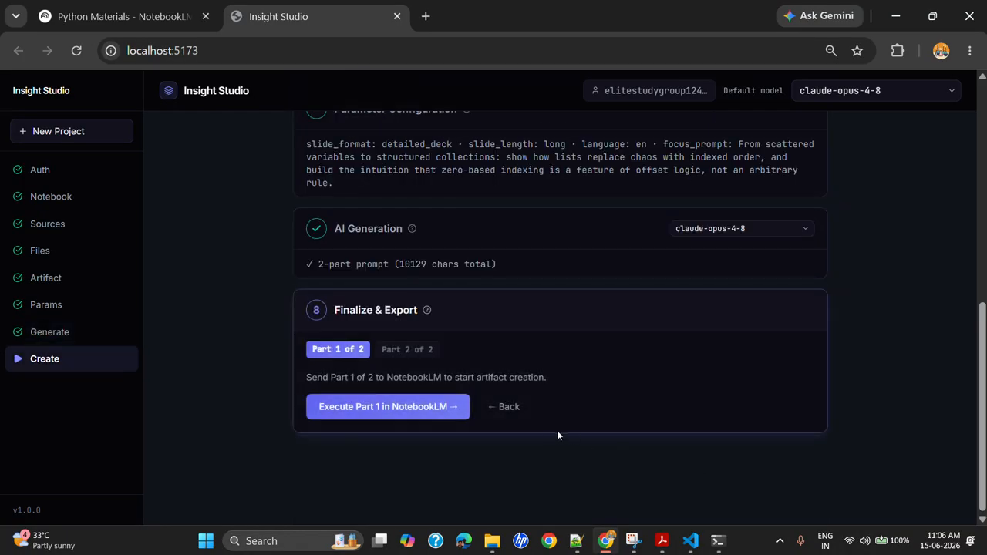
click(397, 416)
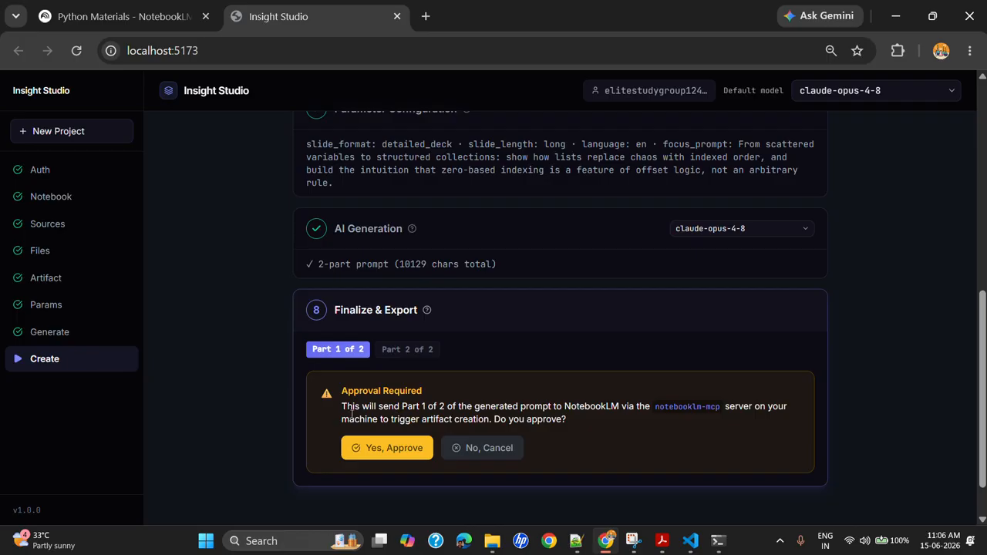
scroll(354, 414, down, 1)
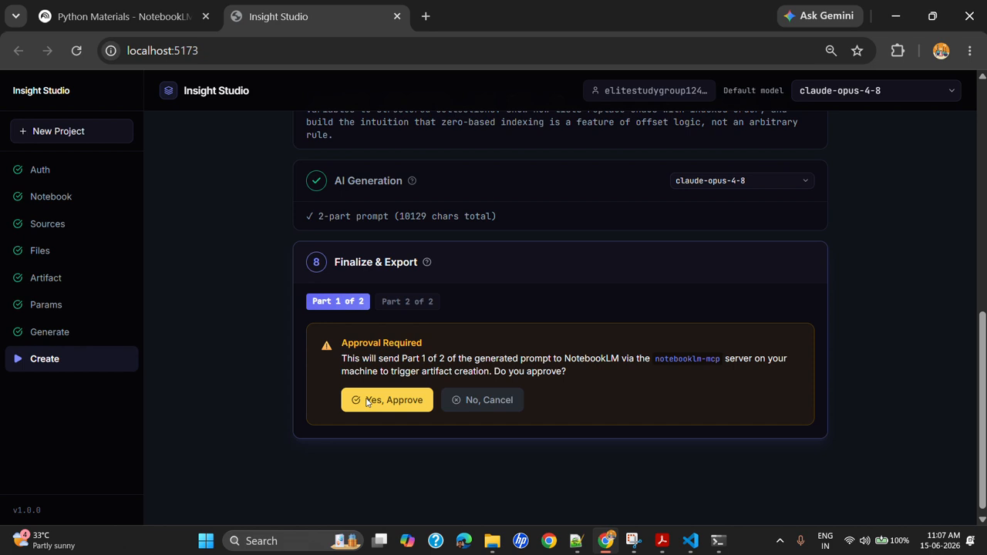
click(368, 401)
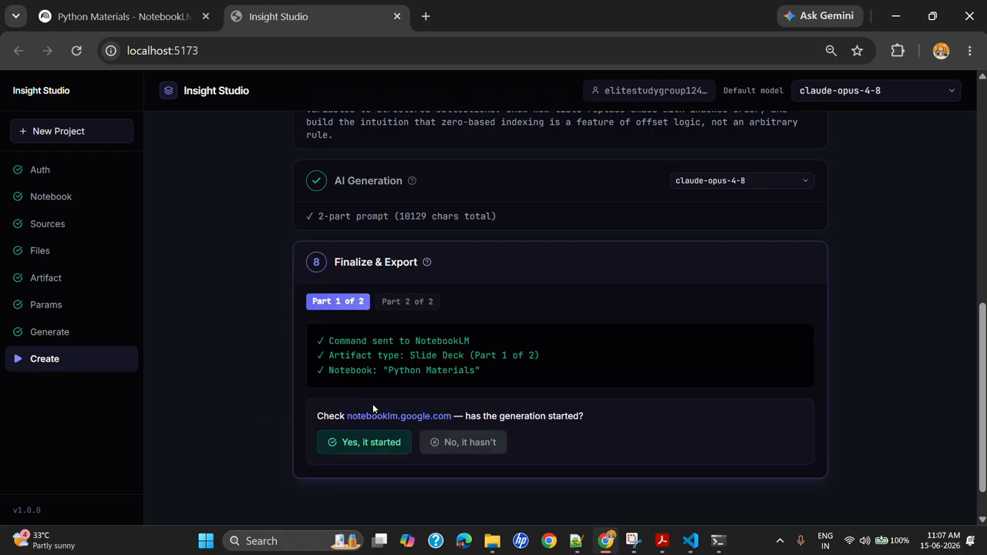
Check the Studio list of the Python Materials notebook in NotebookLM for the Part 1 slide deck generation.
click(116, 15)
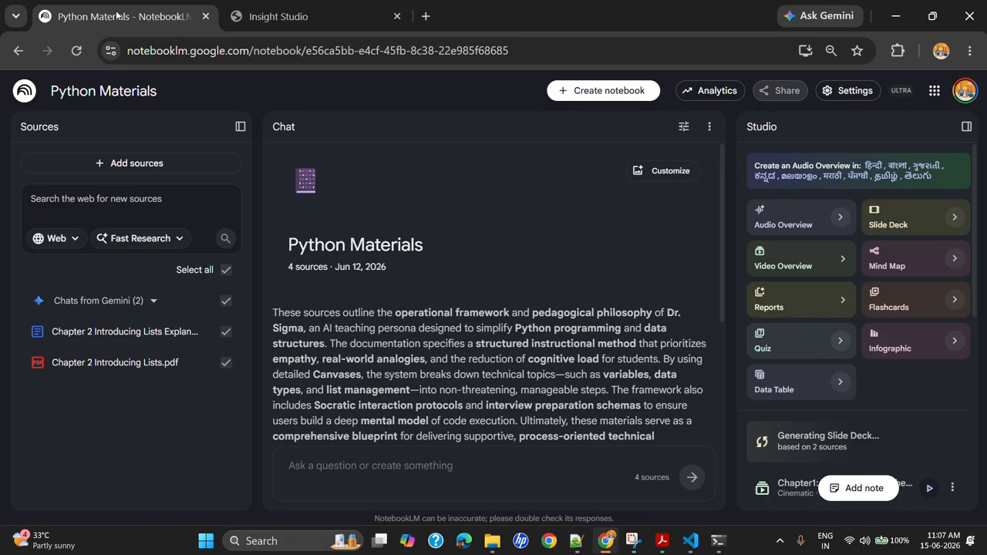
scroll(819, 454, down, 1)
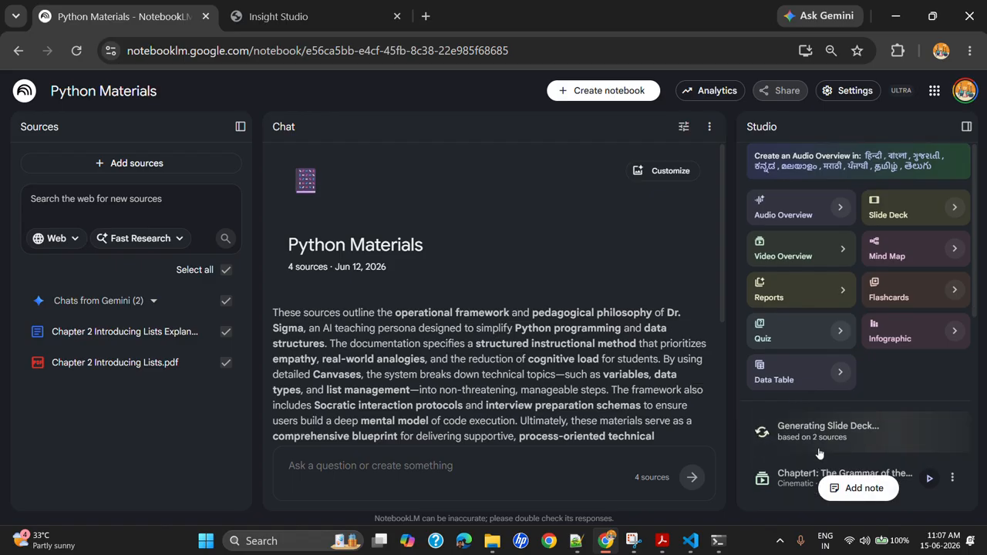
scroll(819, 454, down, 1)
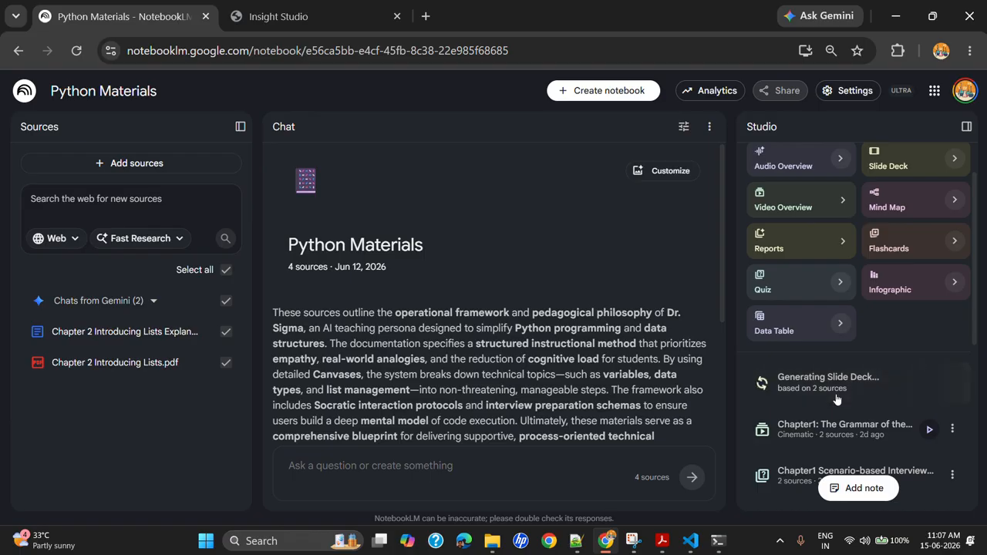
Return to Insight Studio, confirm that the Part 1 generation started, and finish Part 1 without a local download.
click(301, 17)
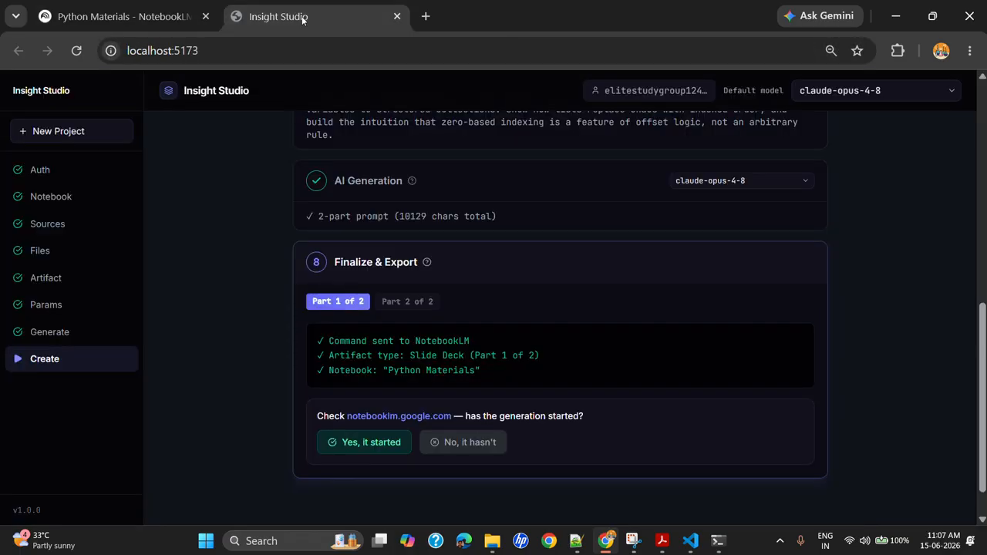
click(366, 443)
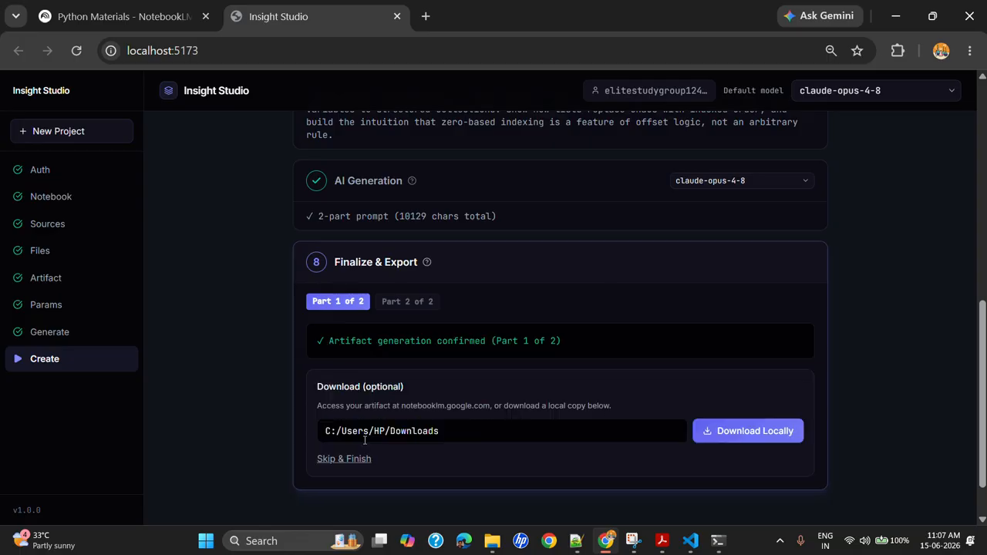
click(339, 429)
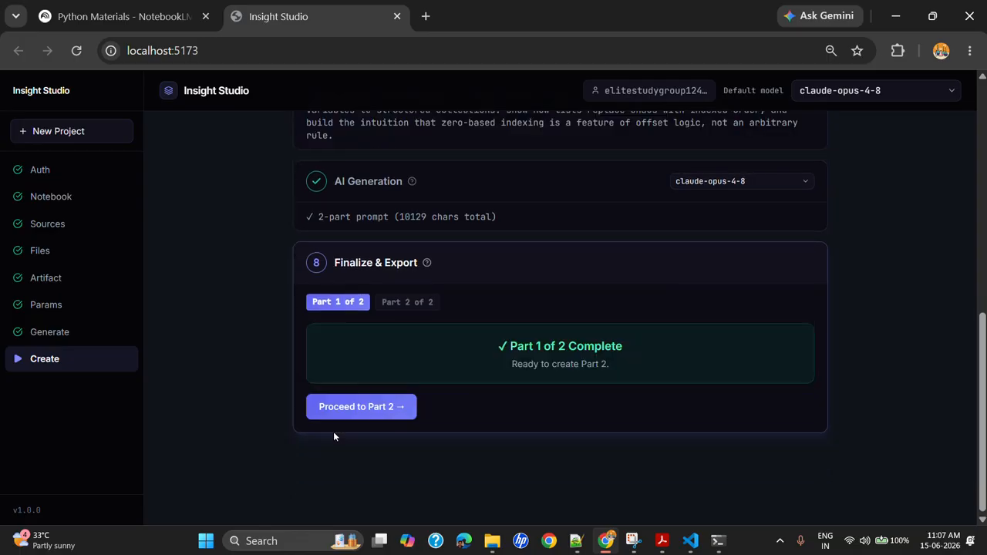
Proceed to Part 2 and execute it in NotebookLM, approving the request.
click(369, 412)
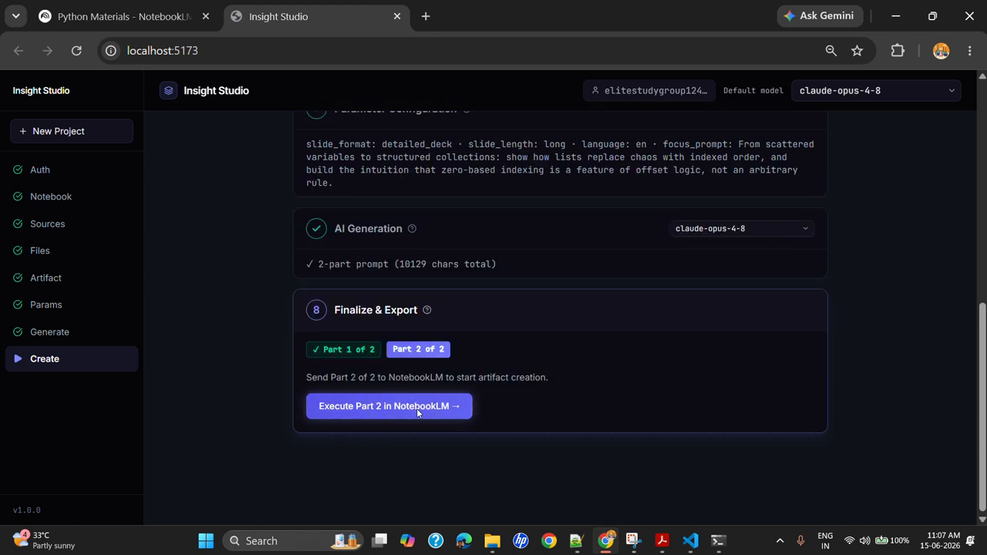
click(417, 408)
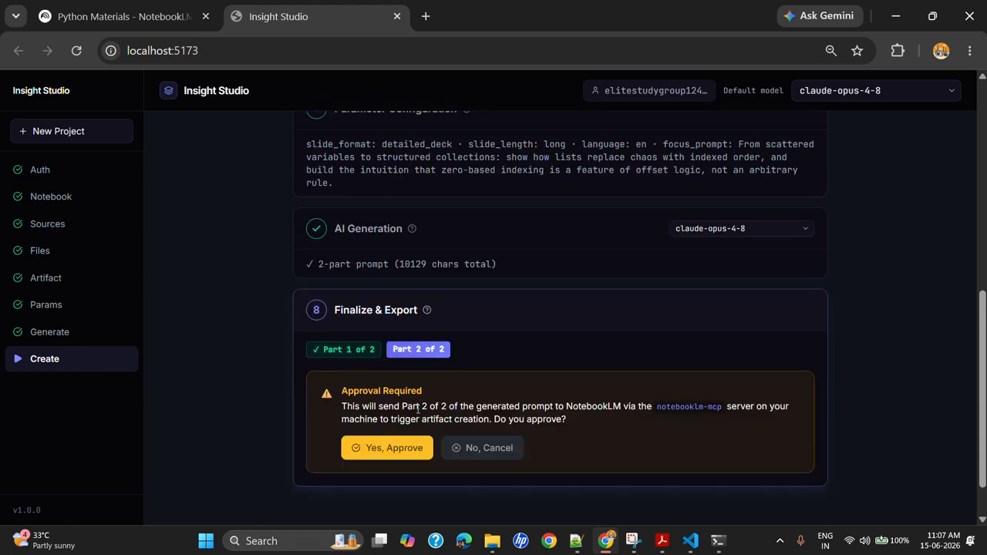
click(378, 450)
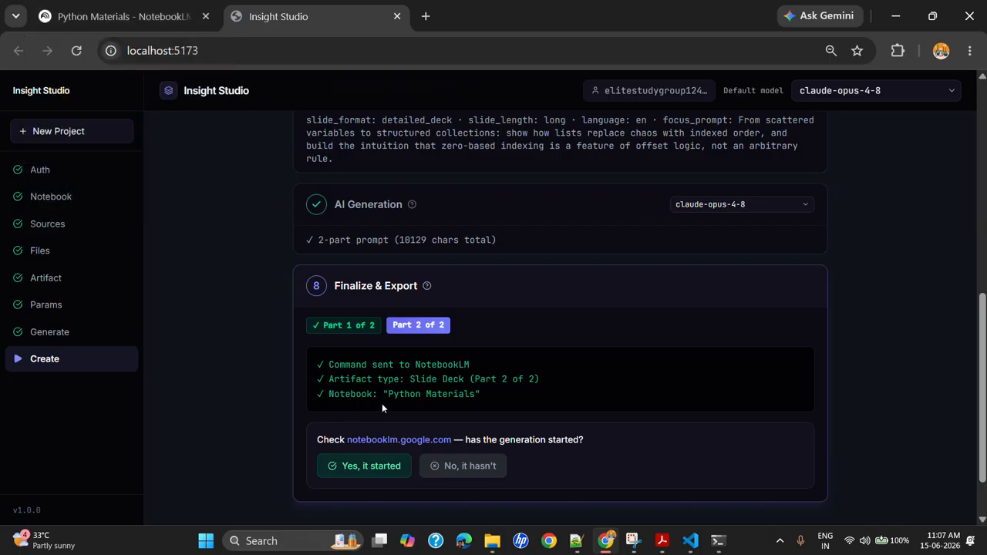
scroll(382, 403, down, 1)
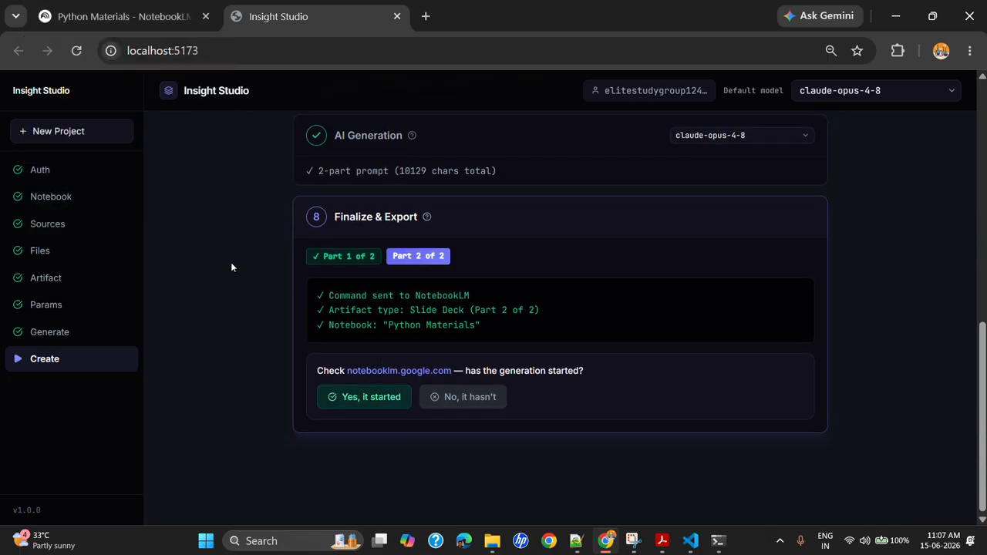
Check the Part 2 slide deck generation in NotebookLM, confirm in Insight Studio that it started, and finish without a local download.
click(122, 17)
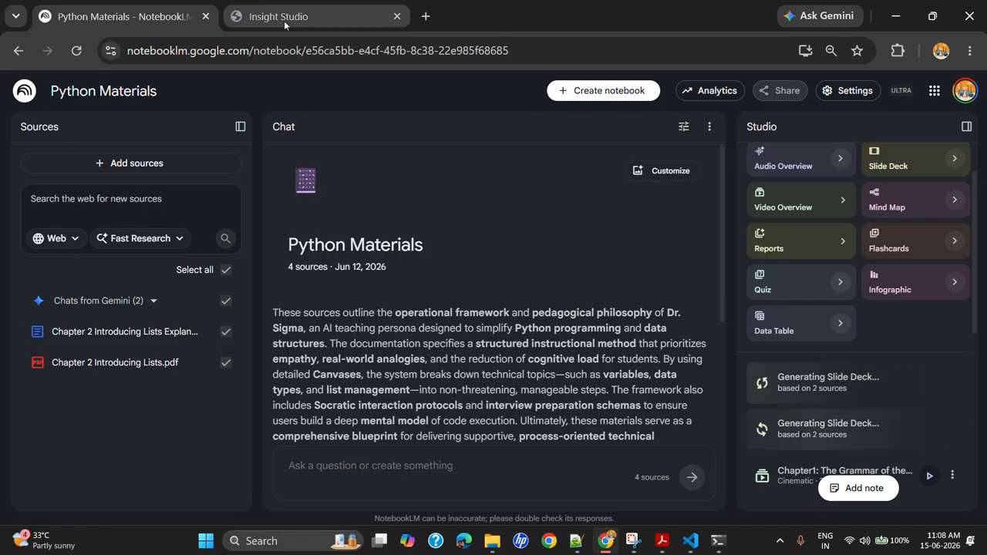
click(284, 18)
click(351, 396)
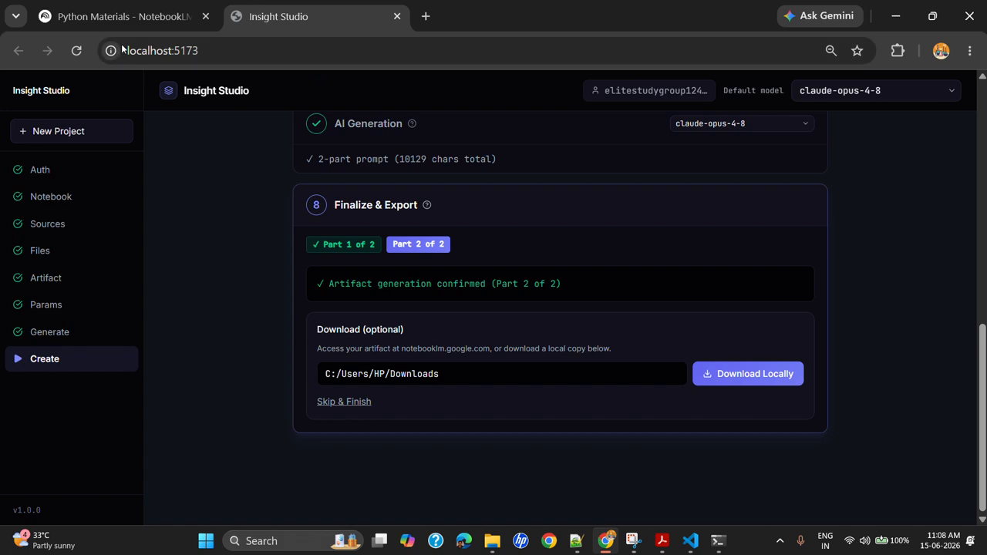
click(128, 17)
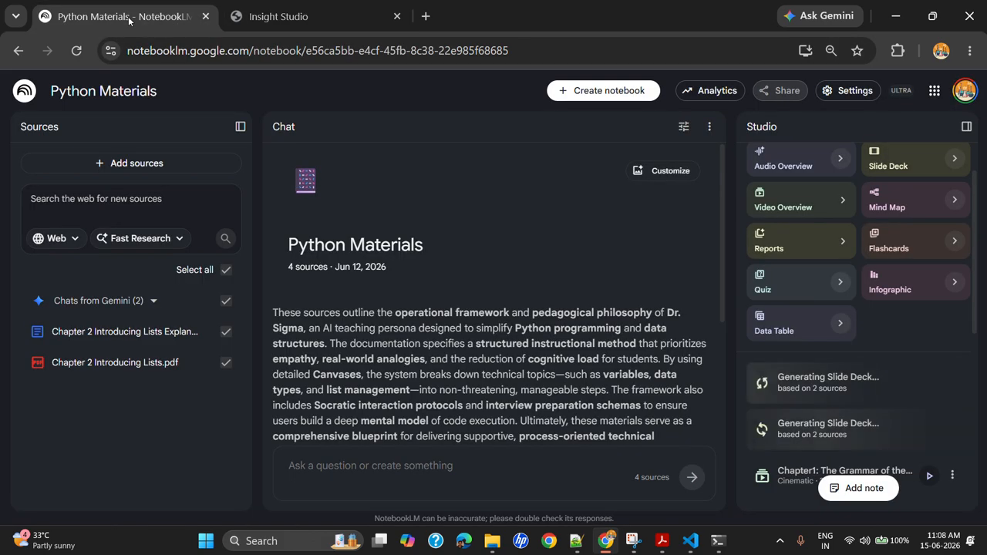
click(254, 20)
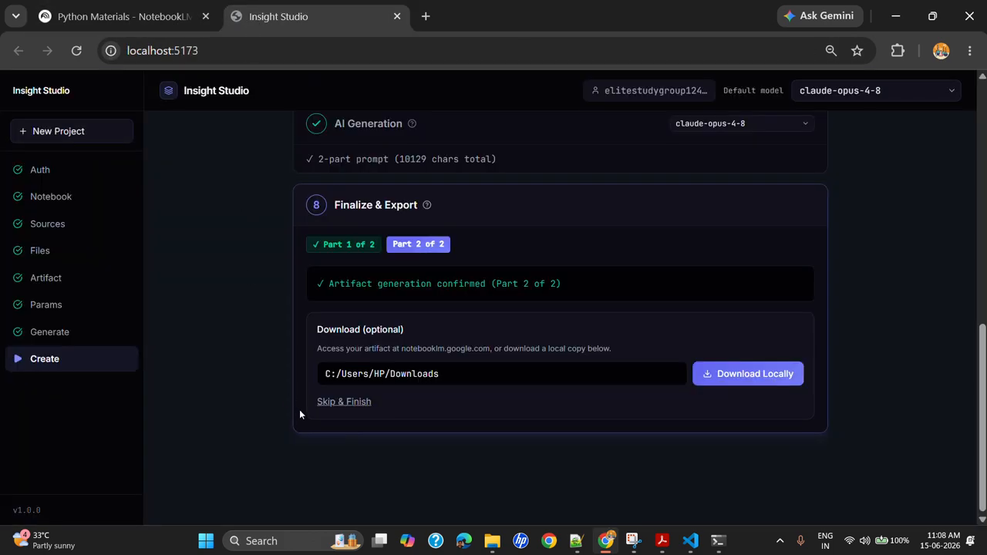
click(343, 402)
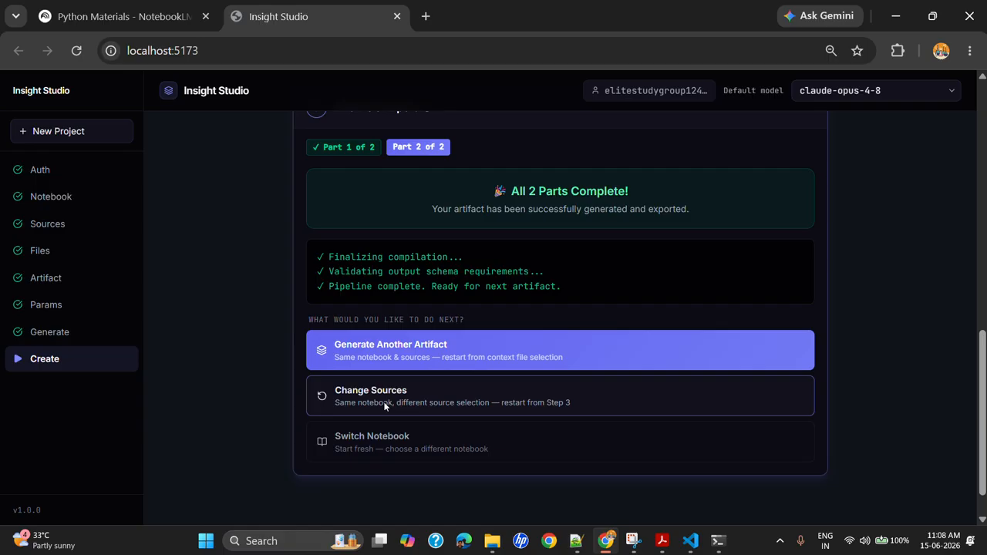
Start another artifact with the same notebook and sources, and review the completed selections and the context file categories.
click(381, 356)
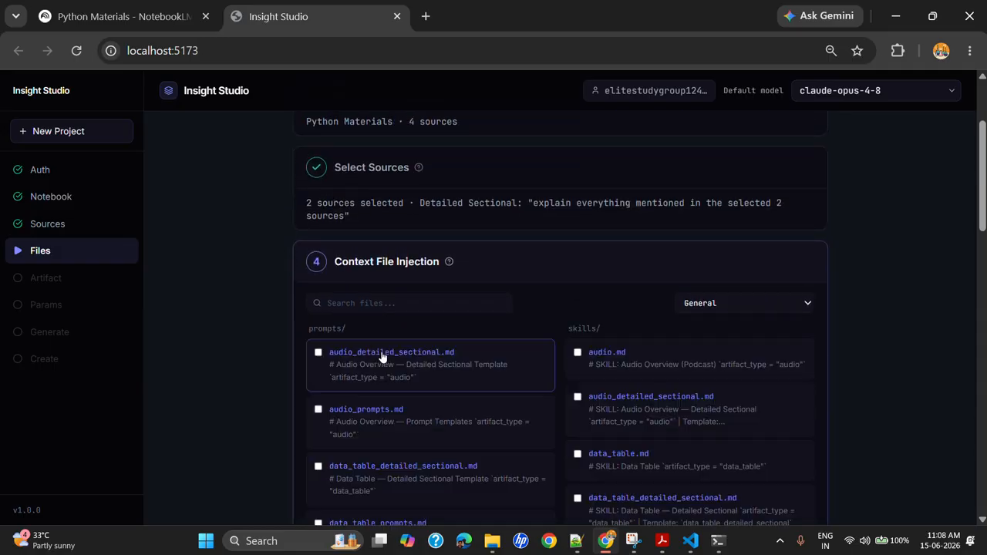
click(727, 308)
click(604, 291)
scroll(263, 438, down, 1)
scroll(262, 438, up, 1)
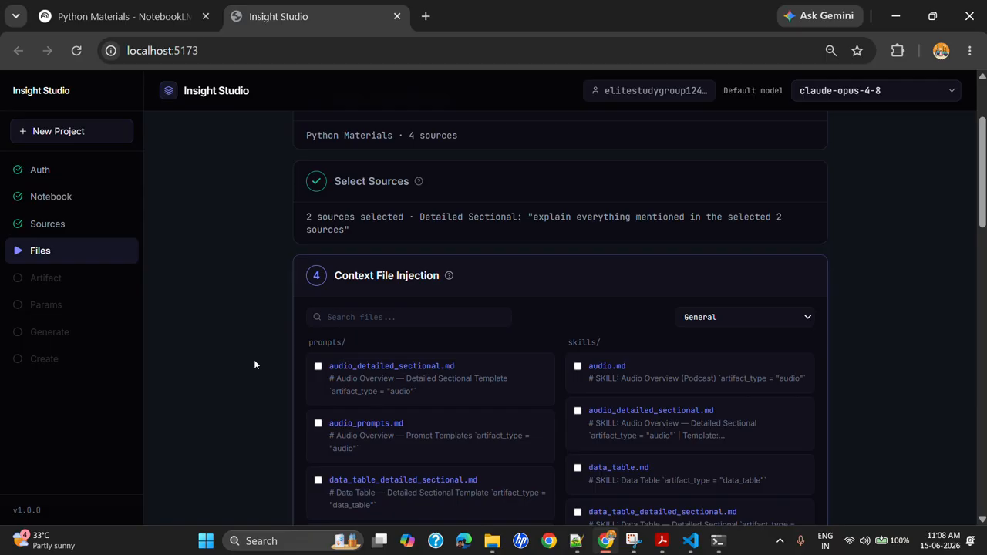
scroll(254, 365, up, 2)
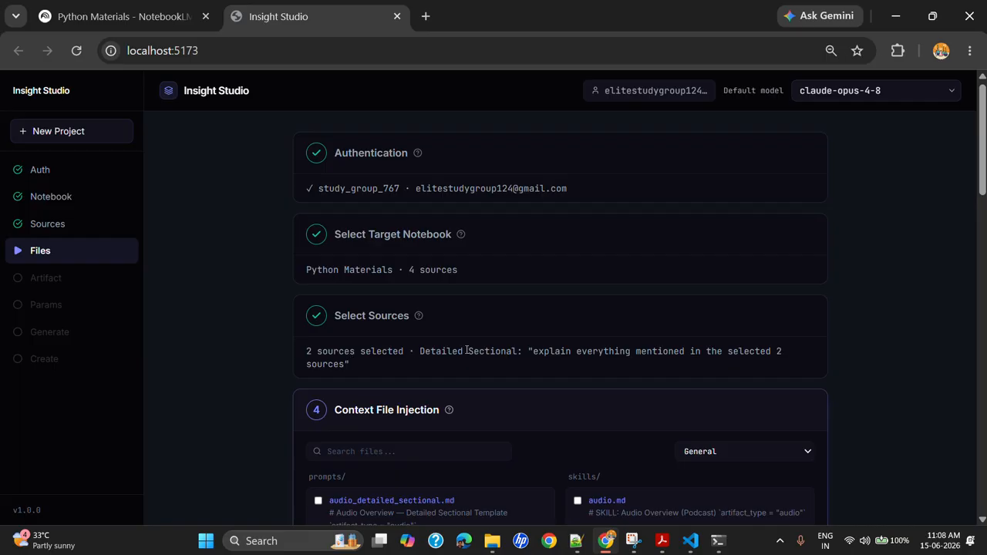
scroll(502, 351, down, 2)
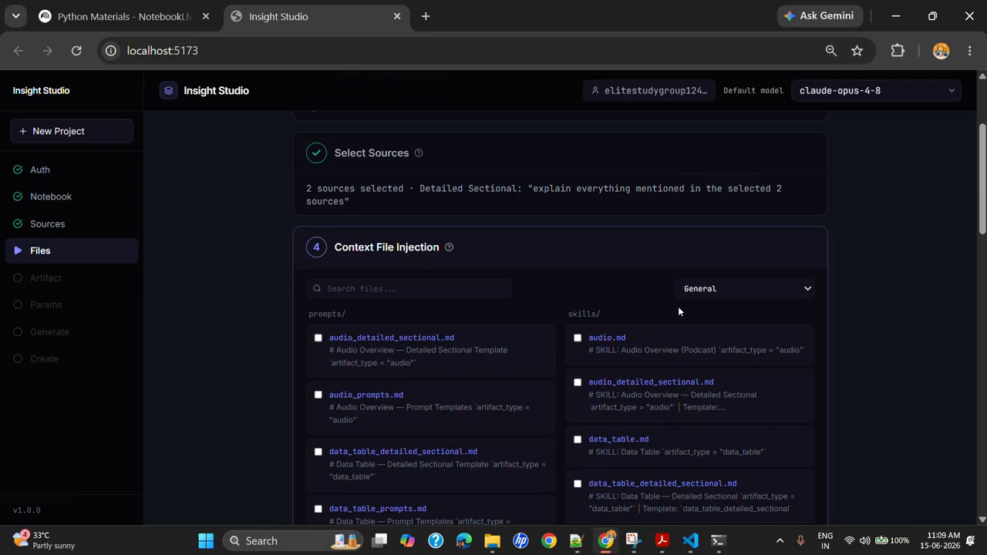
Filter the context files by "vide" and inject video_prompts.md, video.md and both video_sectional.md files.
click(396, 287)
text(vide)
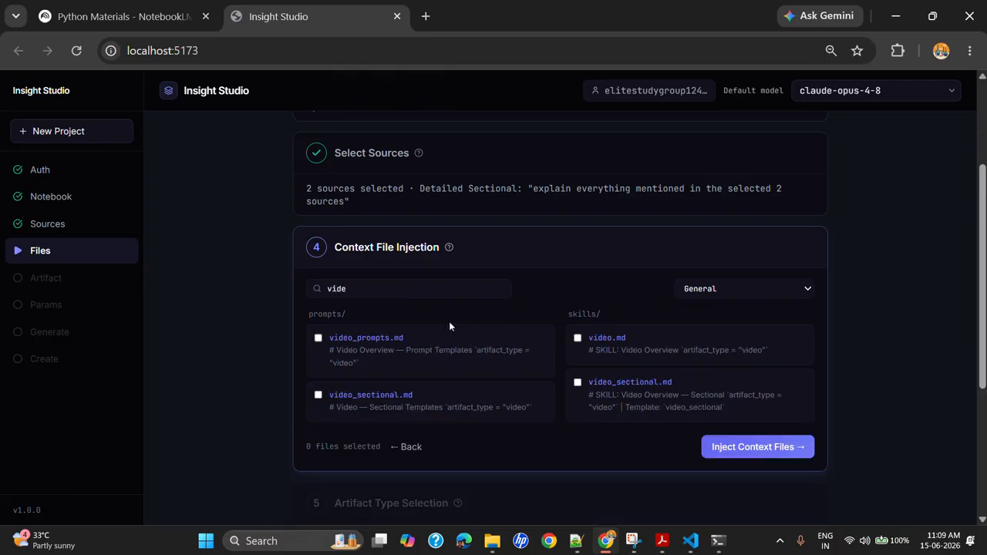
click(466, 359)
click(630, 340)
click(439, 409)
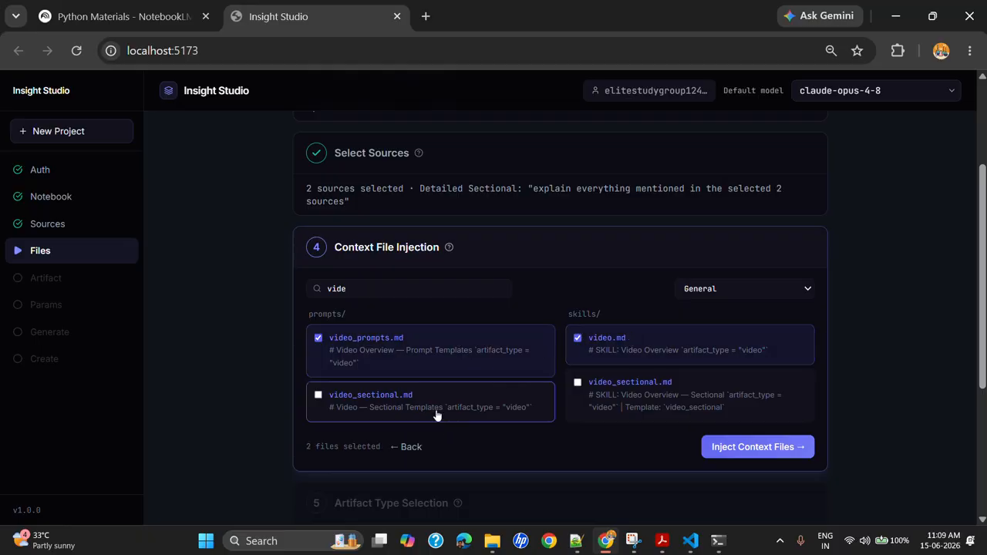
click(599, 409)
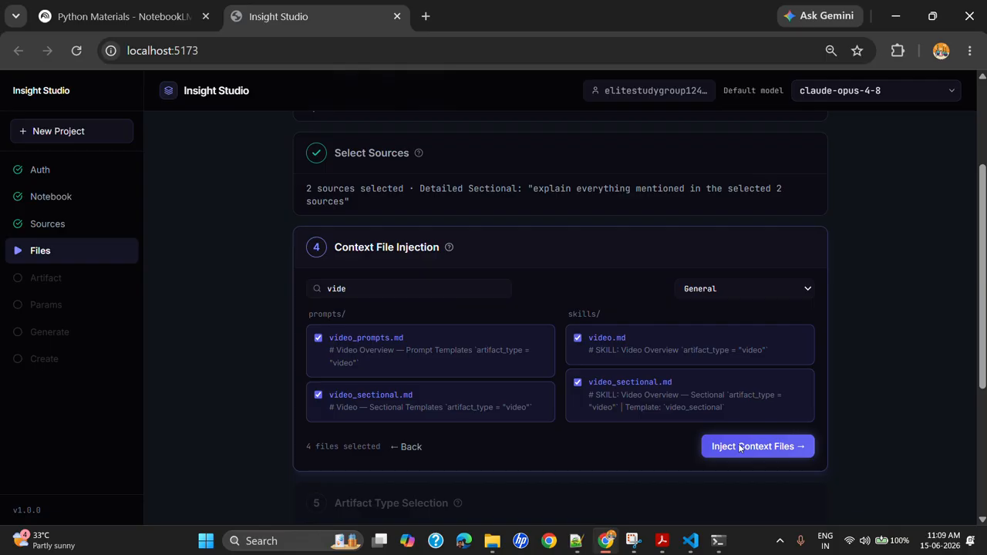
click(737, 446)
Choose the video artifact type, set its format to Cinematic, and lock the parameters with the suggested focus topic.
click(553, 308)
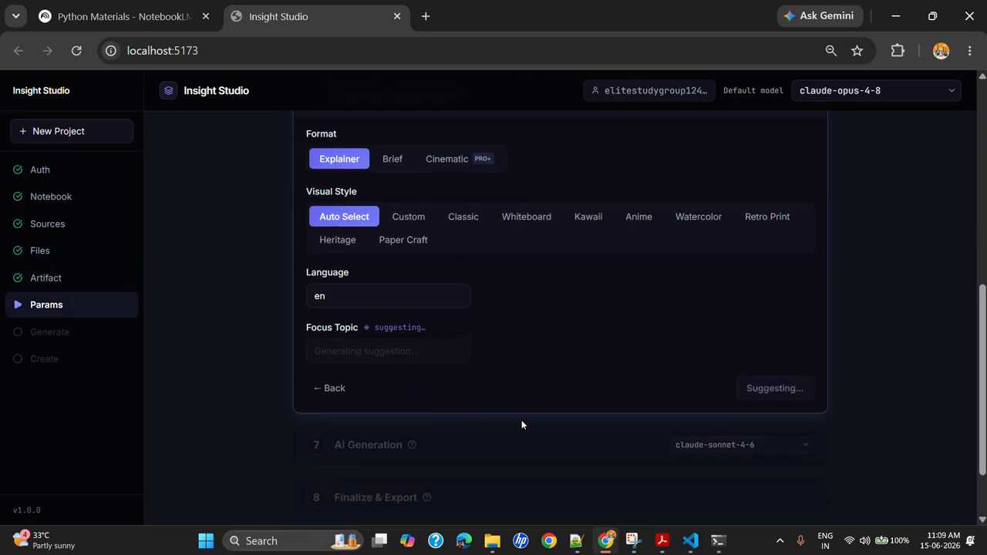
click(458, 156)
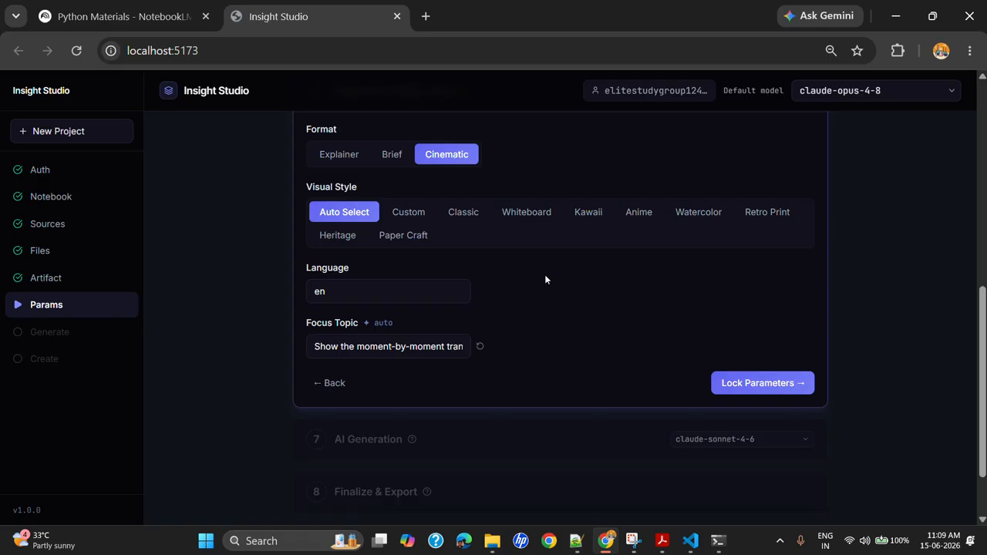
click(762, 383)
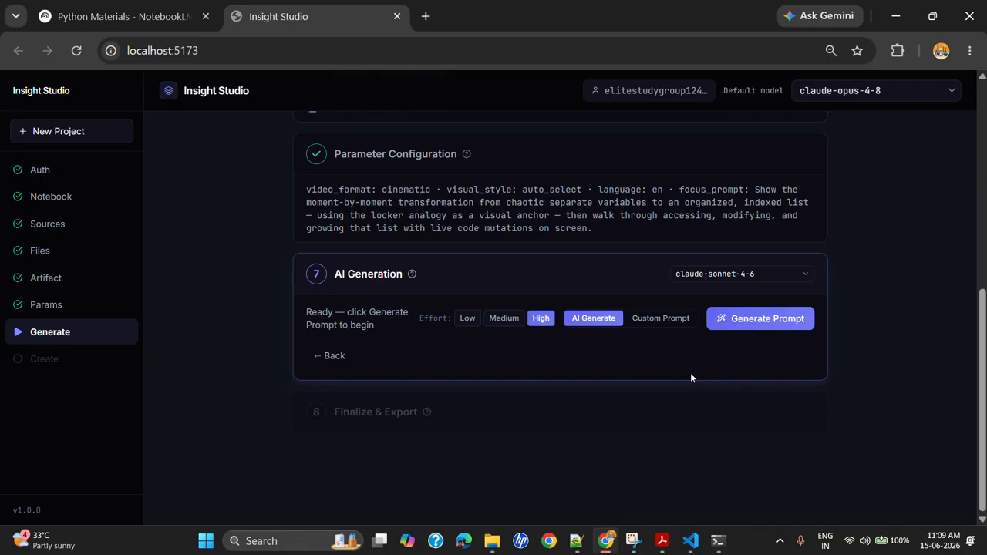
Set the AI generation model to claude-opus-4-8 and generate the cinematic video prompt at High effort.
click(722, 279)
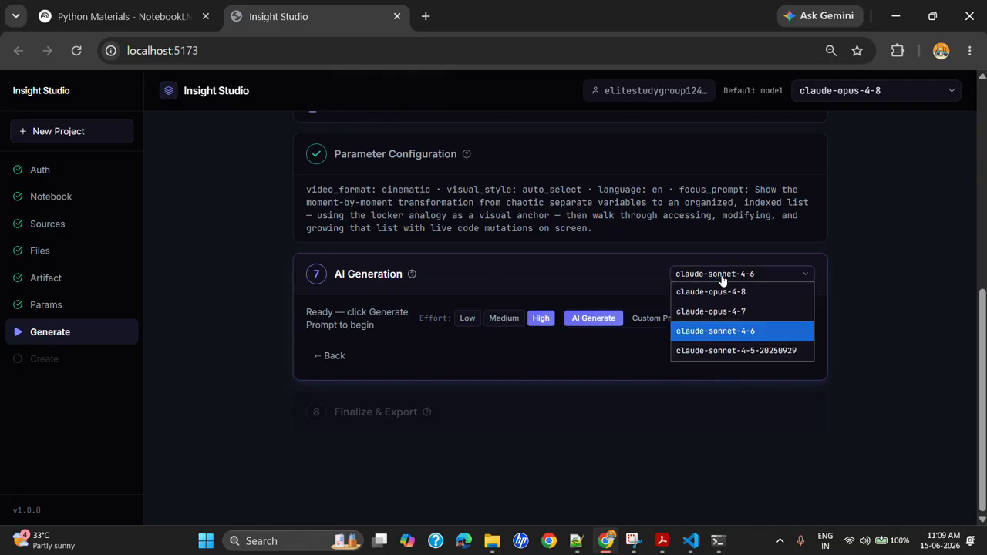
click(714, 292)
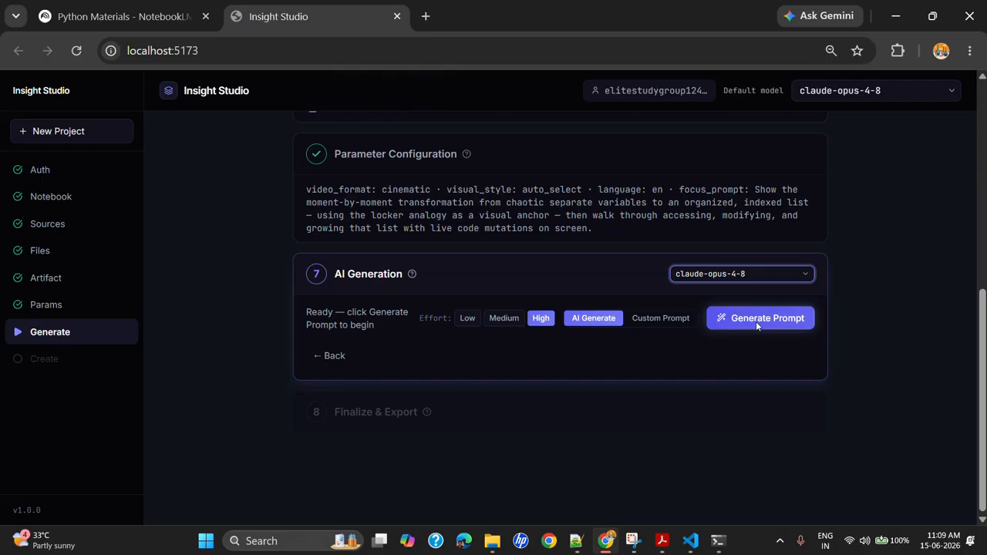
click(756, 321)
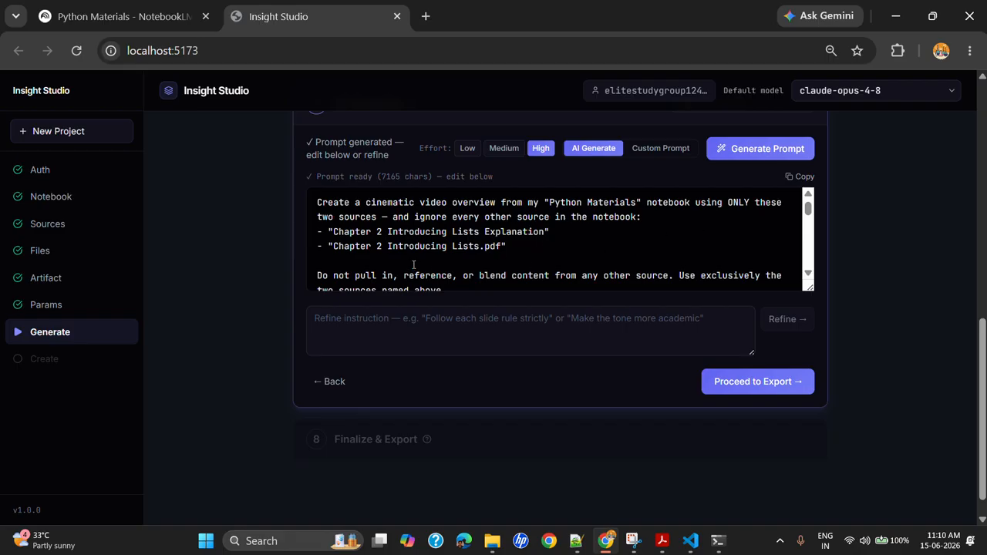
Read through the generated cinematic video prompt from its source instructions and scene phases to the closing format note.
scroll(501, 270, down, 1)
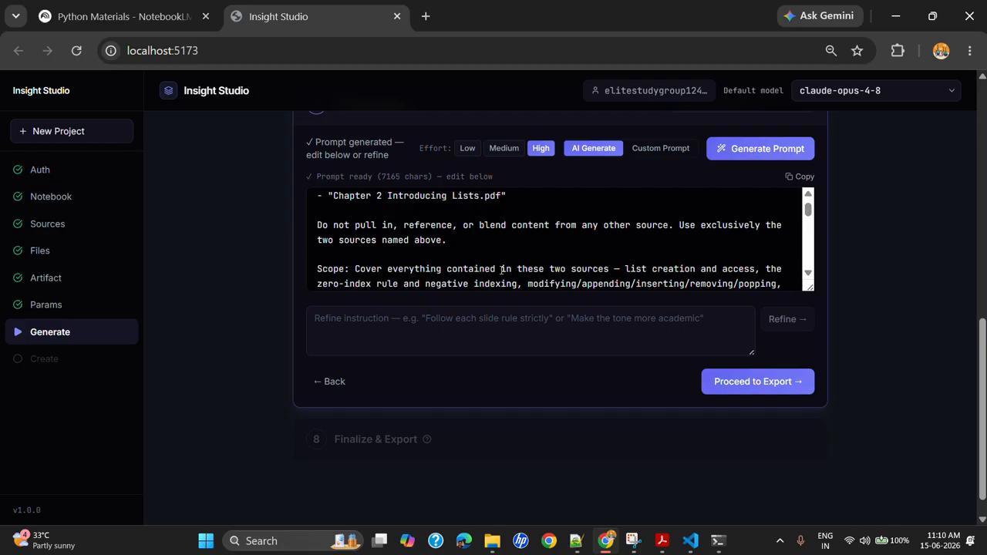
scroll(501, 270, down, 1)
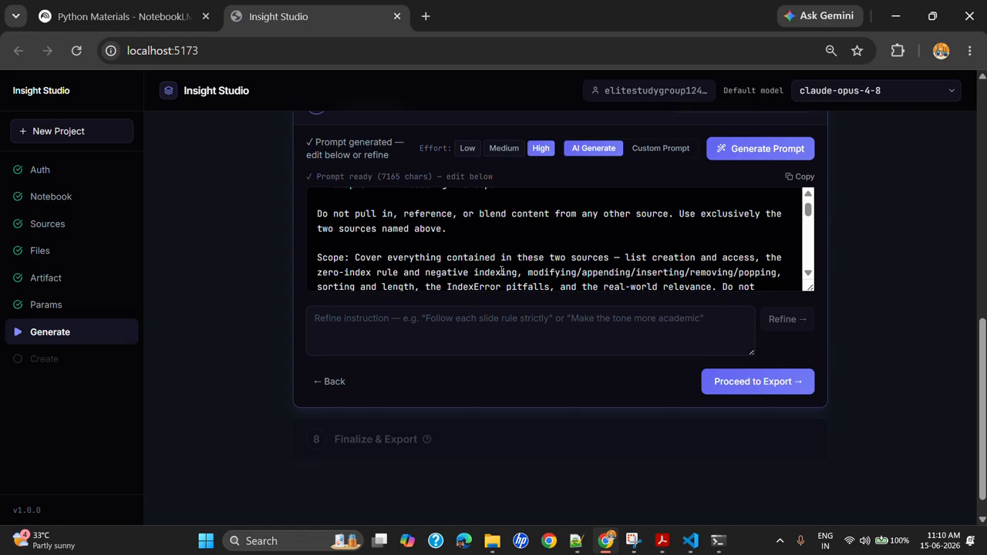
scroll(501, 271, down, 5)
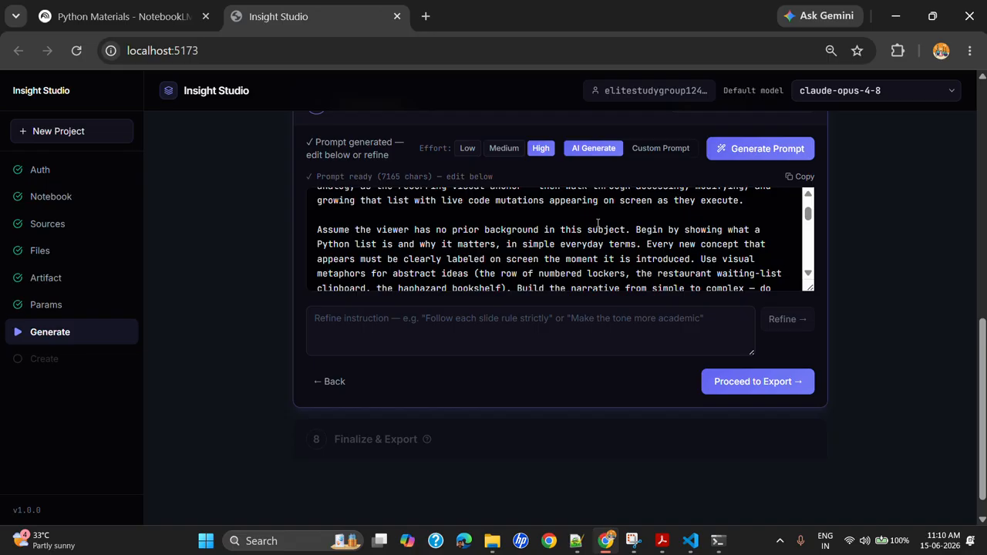
scroll(583, 247, down, 10)
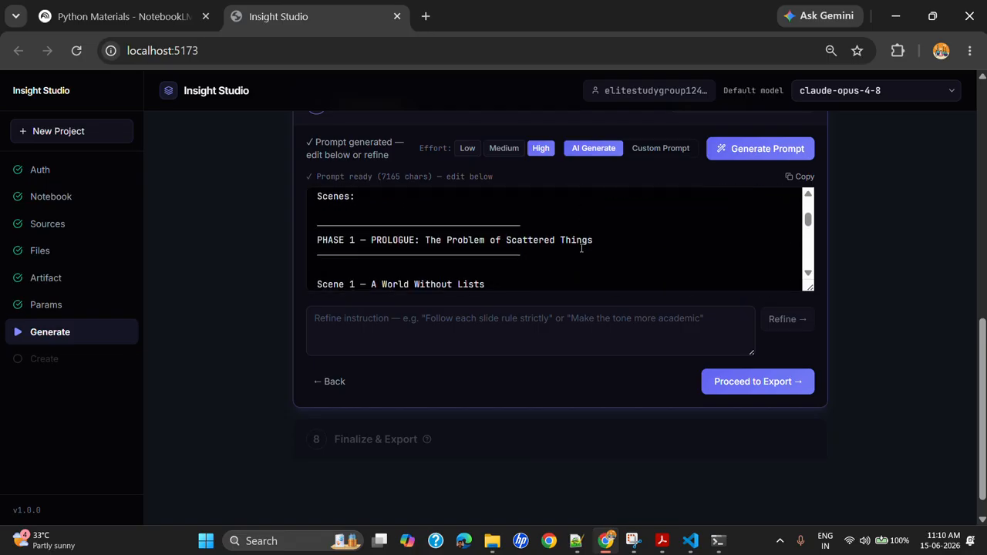
scroll(501, 246, up, 3)
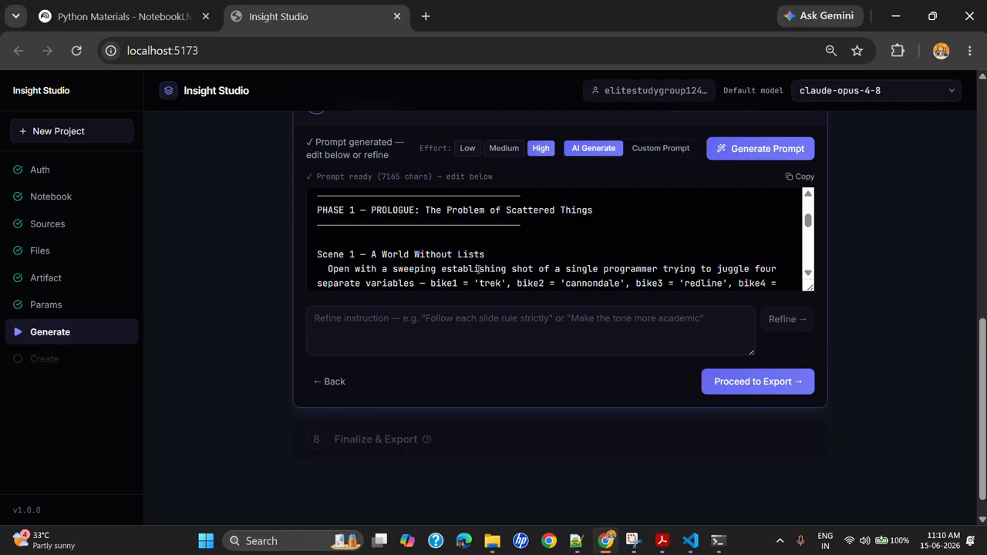
scroll(479, 269, down, 10)
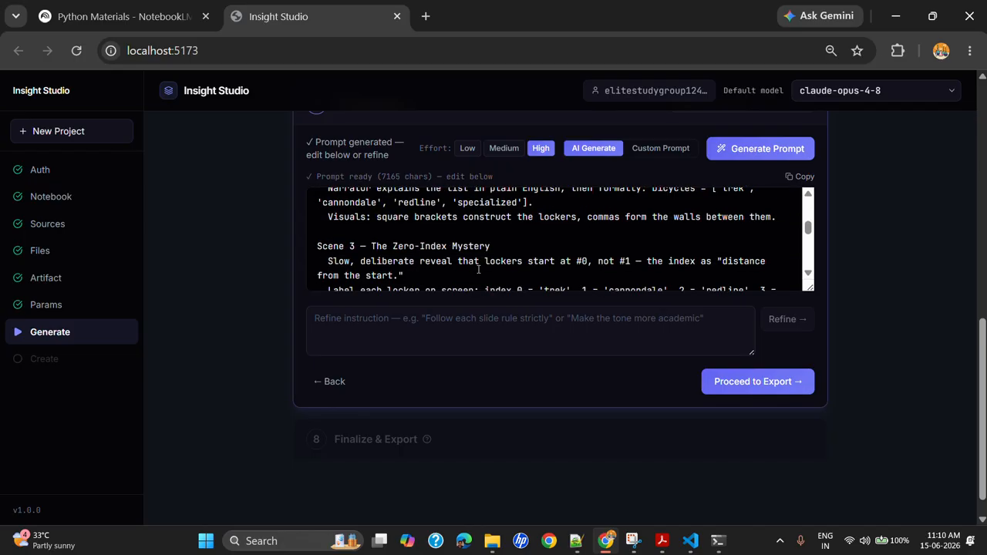
scroll(478, 269, down, 12)
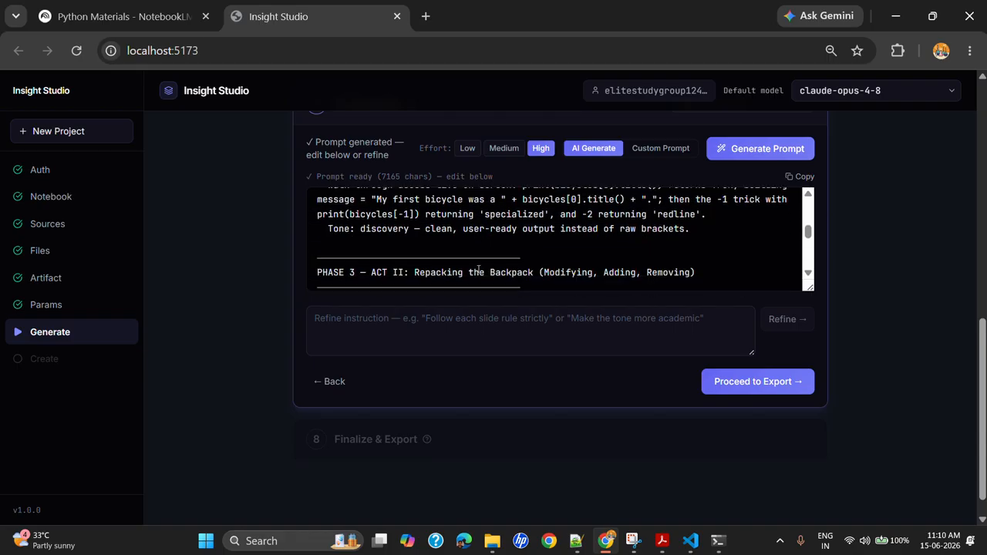
scroll(478, 269, down, 12)
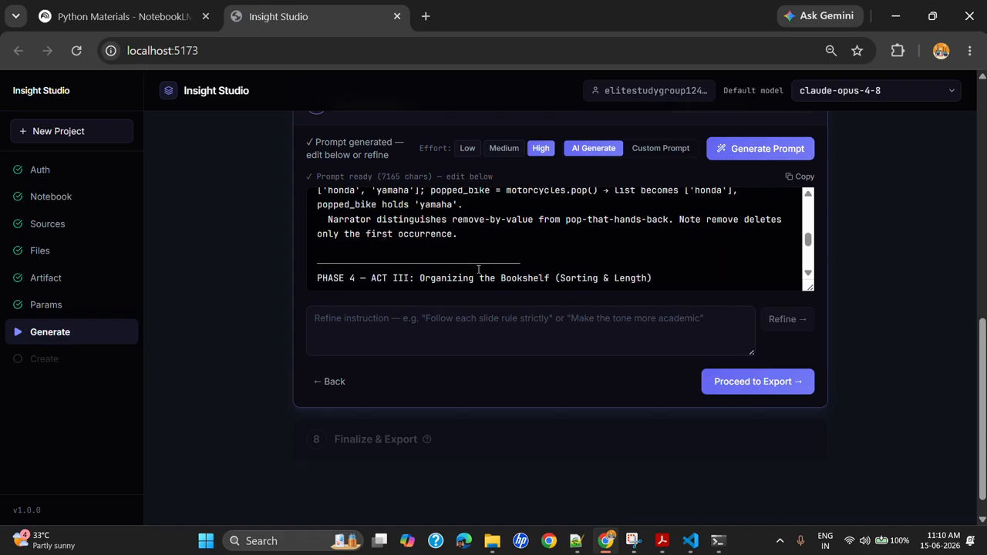
scroll(478, 269, down, 14)
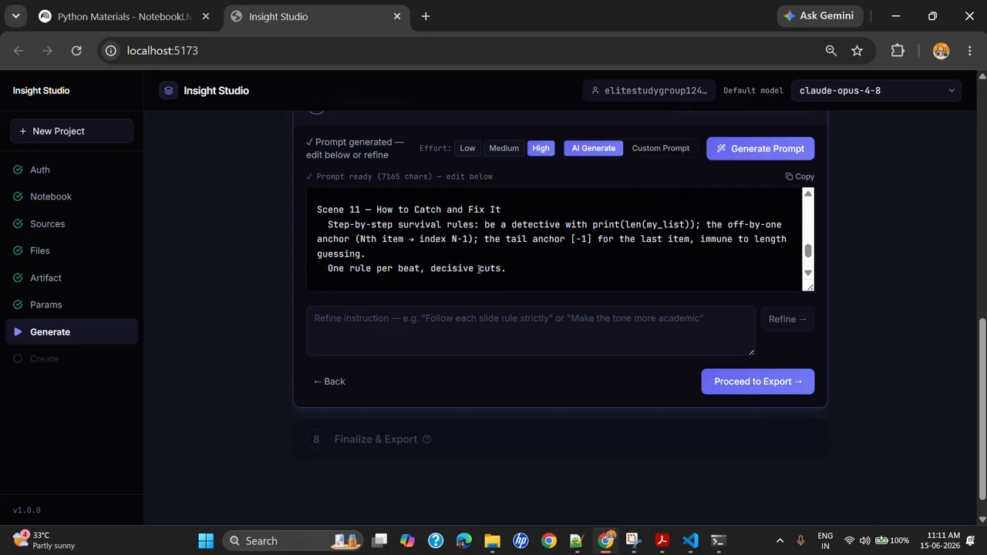
scroll(478, 268, down, 10)
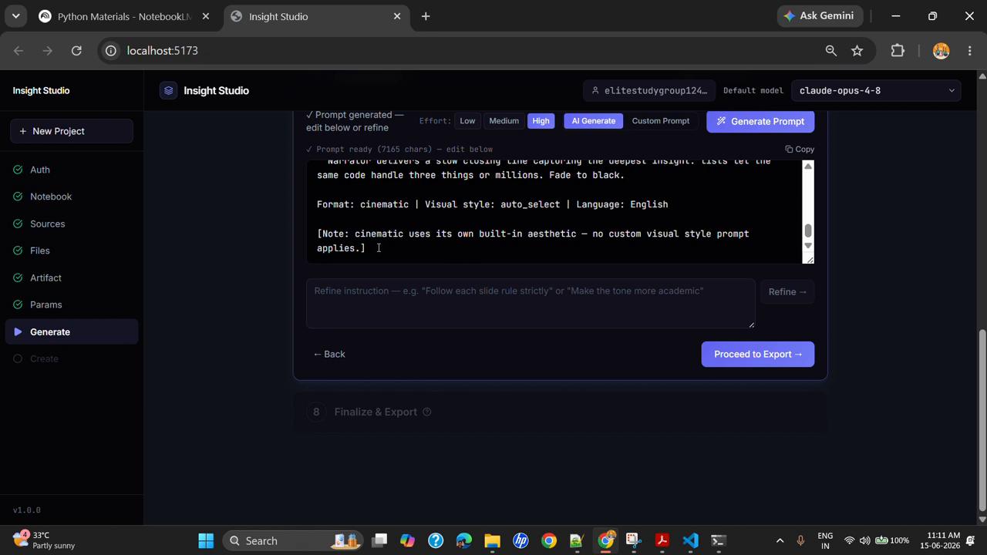
Proceed to export with the generated cinematic video prompt, execute it in NotebookLM and approve the request.
drag(379, 247, 357, 246)
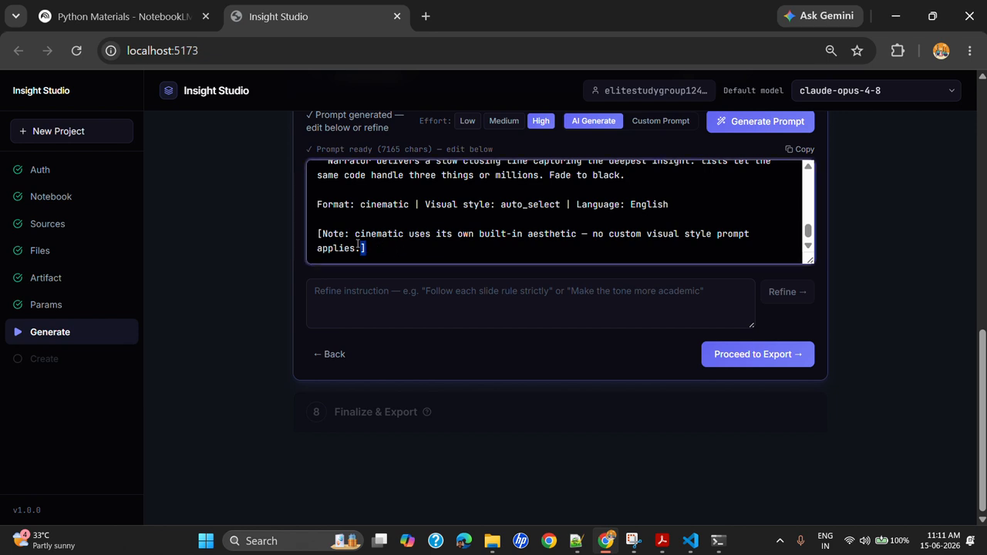
click(388, 247)
click(739, 354)
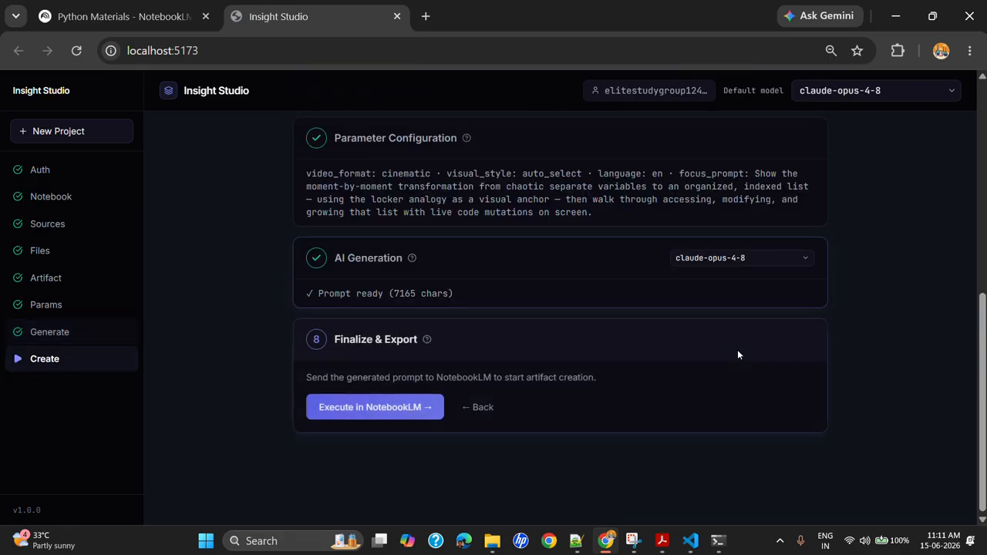
click(376, 408)
click(380, 452)
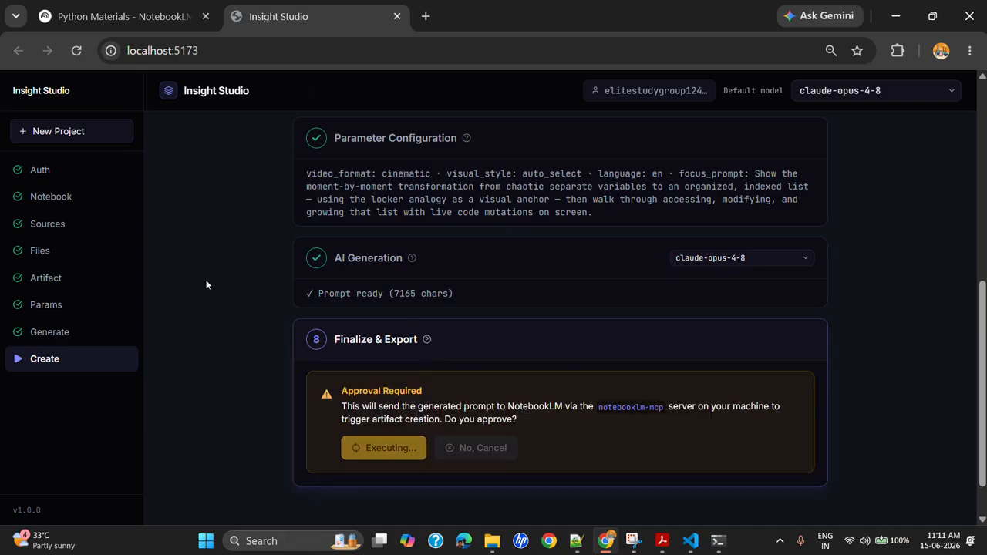
Check the Python Materials notebook for the video overview, confirm in Insight Studio that generation started, and finish without a local download.
click(124, 16)
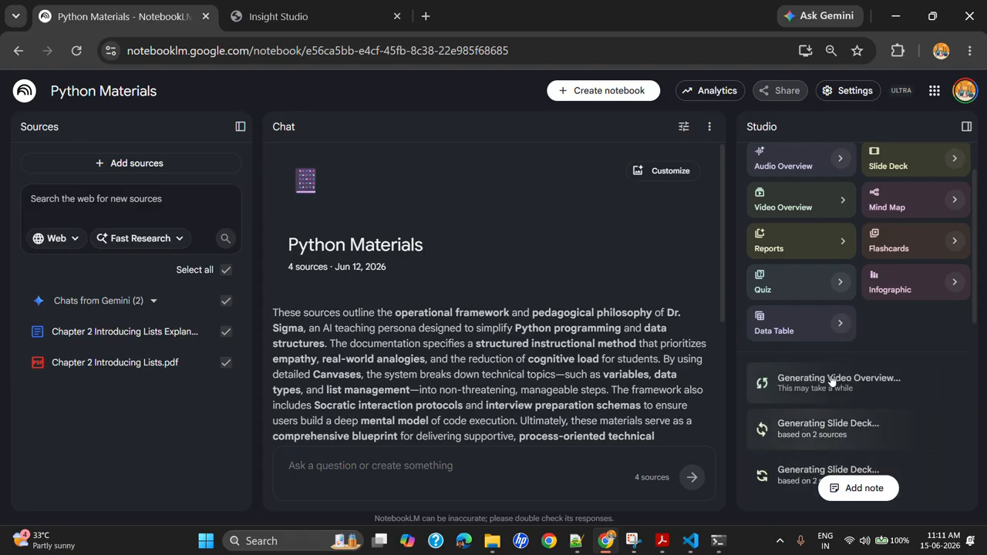
click(289, 19)
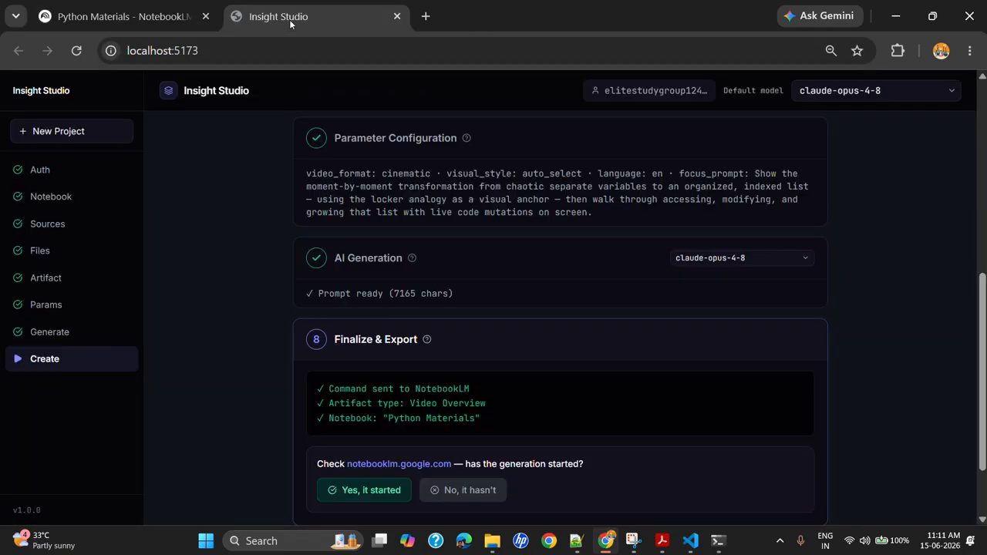
scroll(403, 415, down, 2)
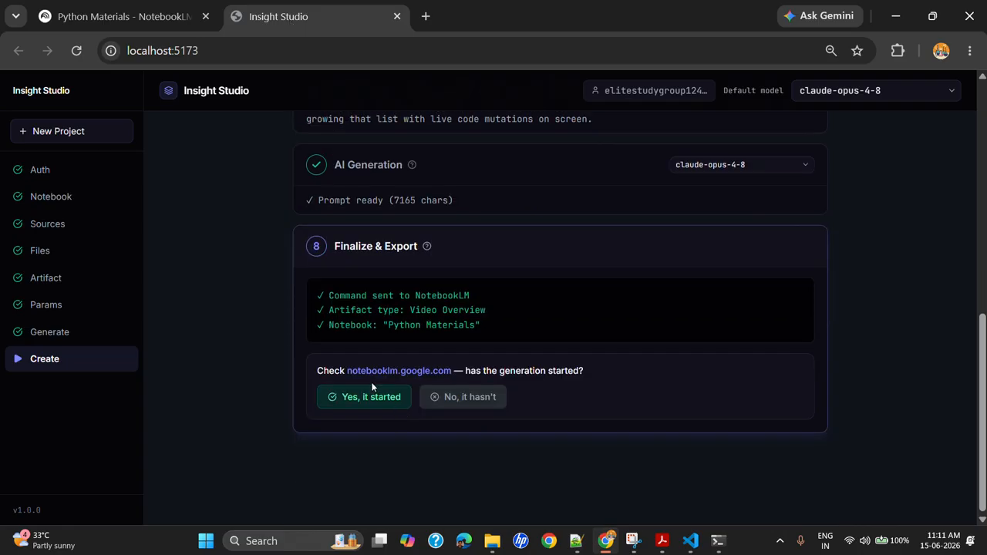
click(359, 395)
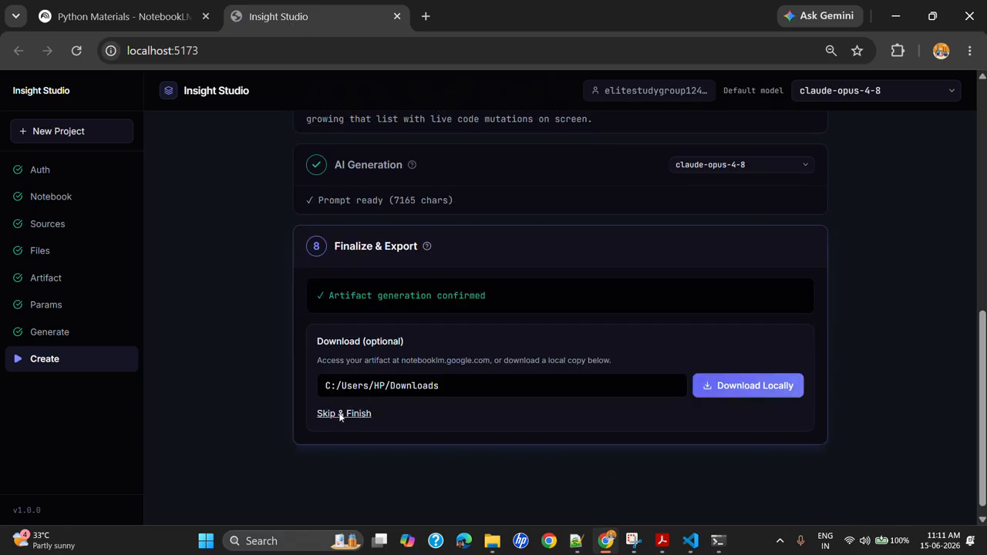
click(341, 414)
scroll(456, 445, down, 2)
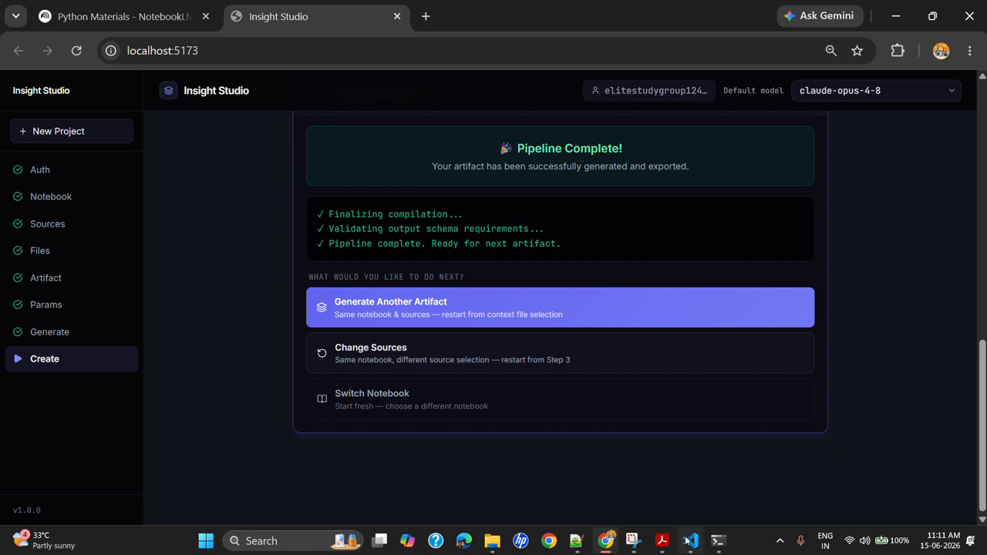
Switch to VS Code and run .\stop_app.bat in the terminal to shut down Insight Studio's backend and frontend.
mouse_move(690, 541)
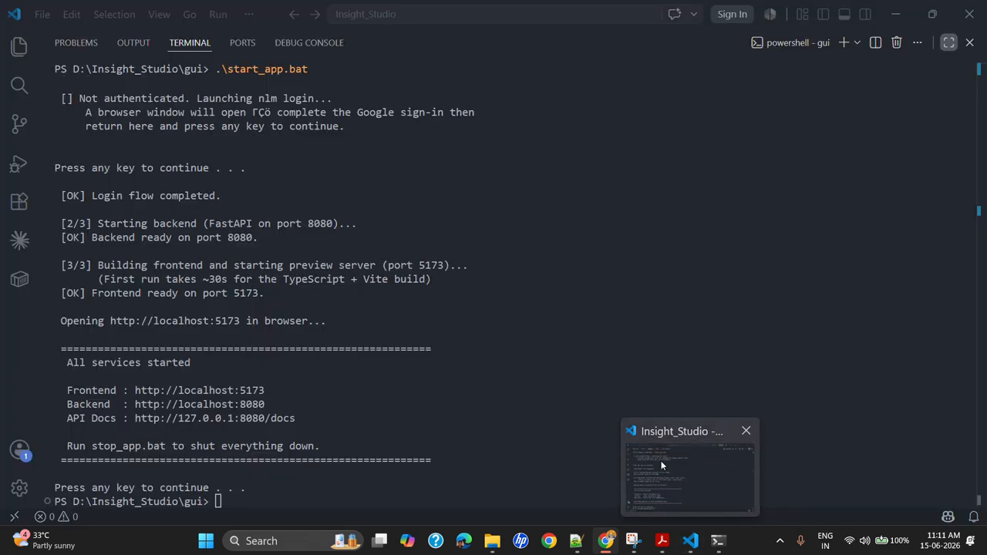
click(661, 466)
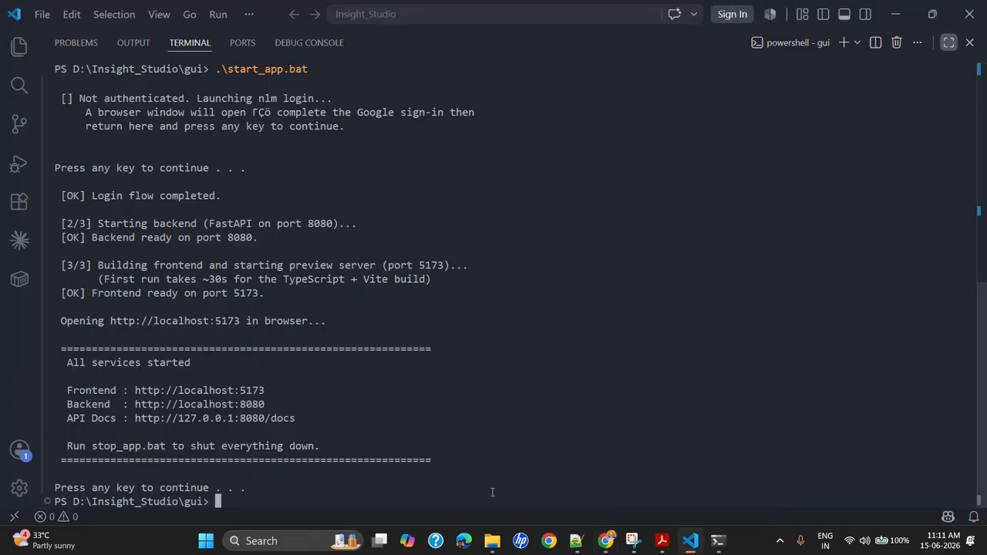
key(Up)
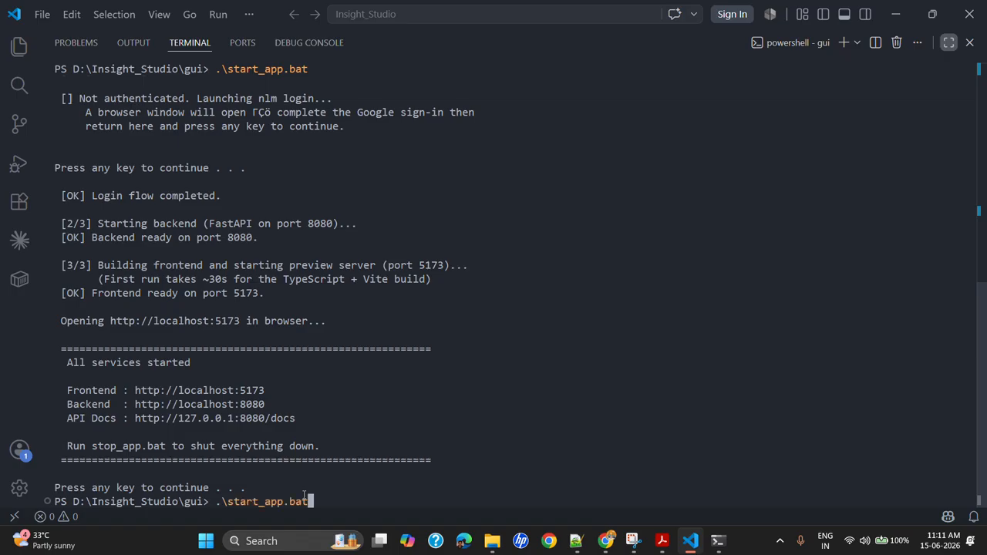
key(Up)
key(Return)
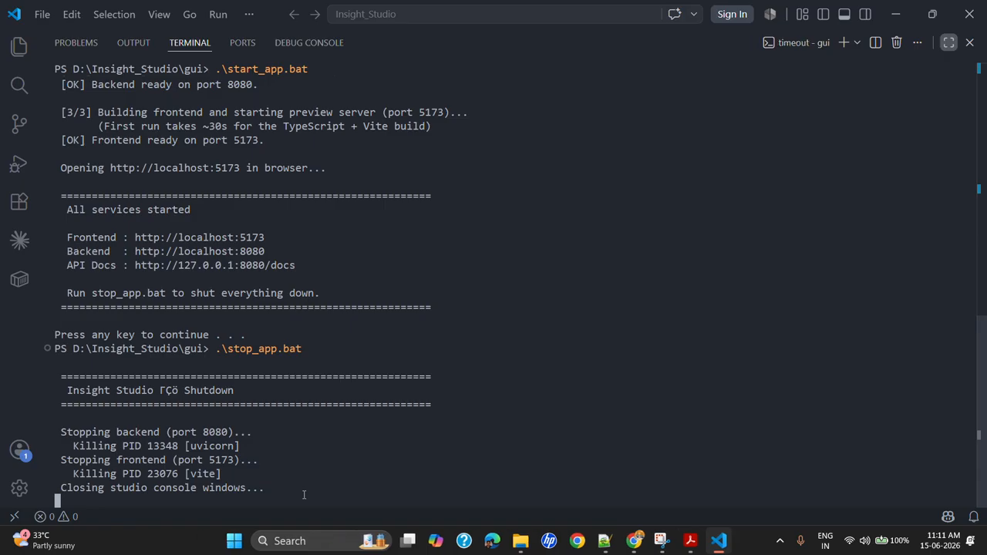
key(Return)
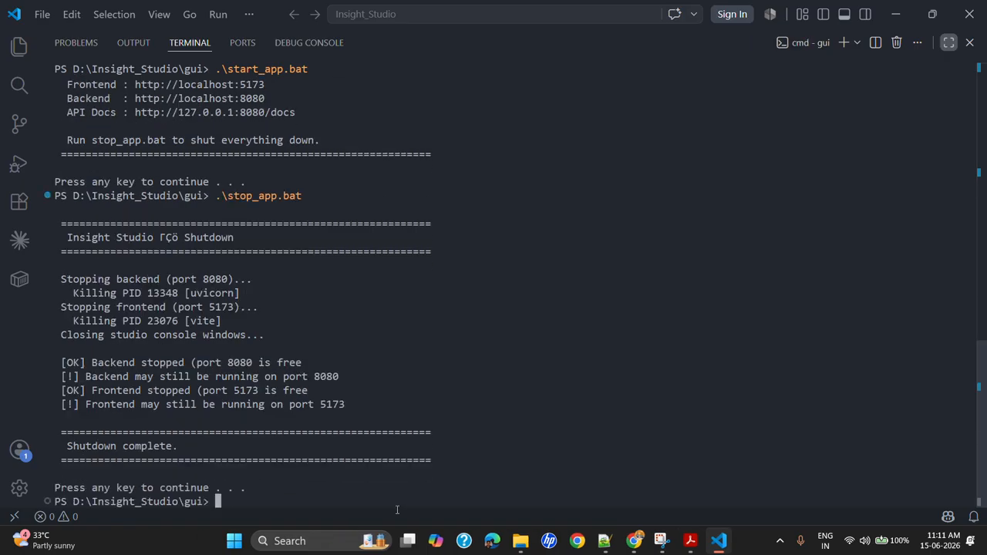
Switch back to Chrome, reload the localhost:5173 page to check the shutdown, and close that page.
click(643, 548)
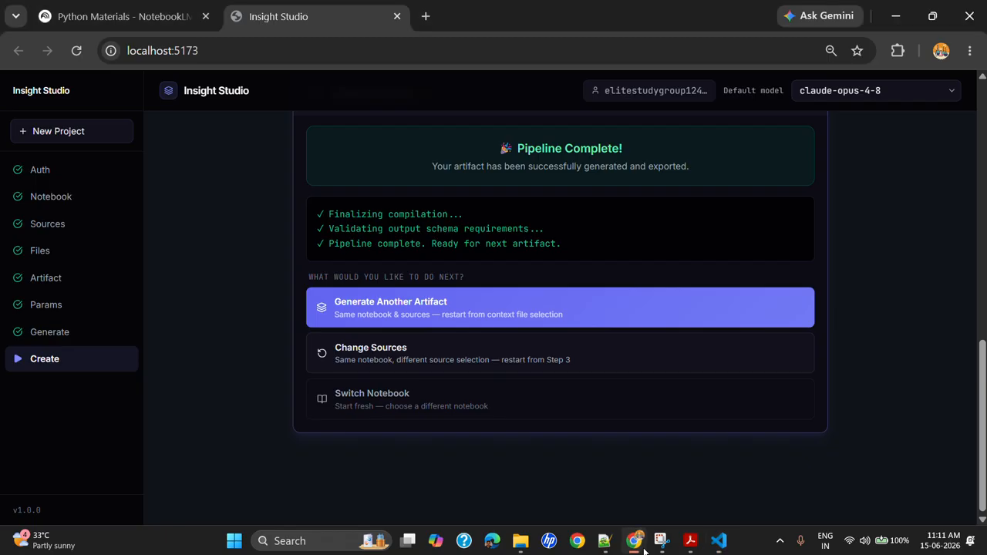
click(83, 52)
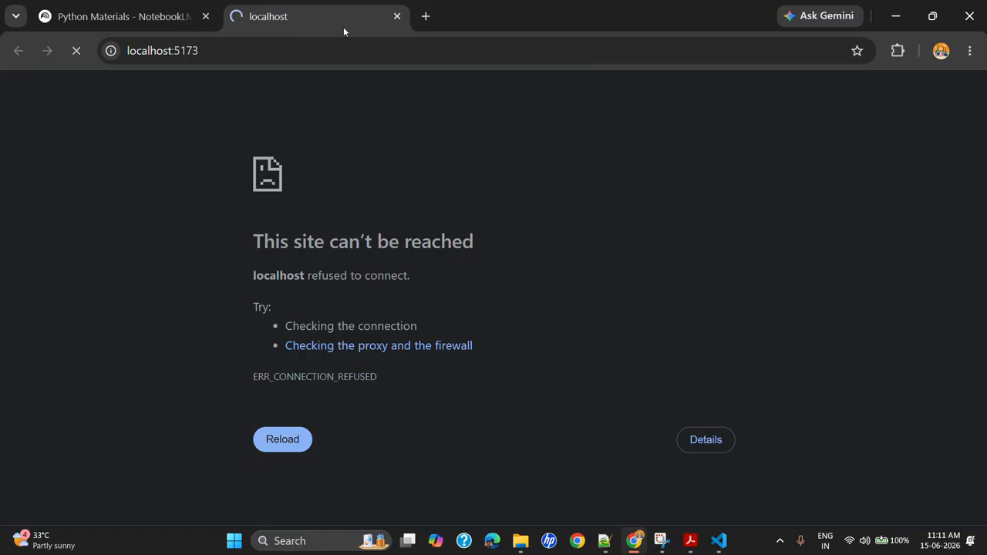
click(396, 17)
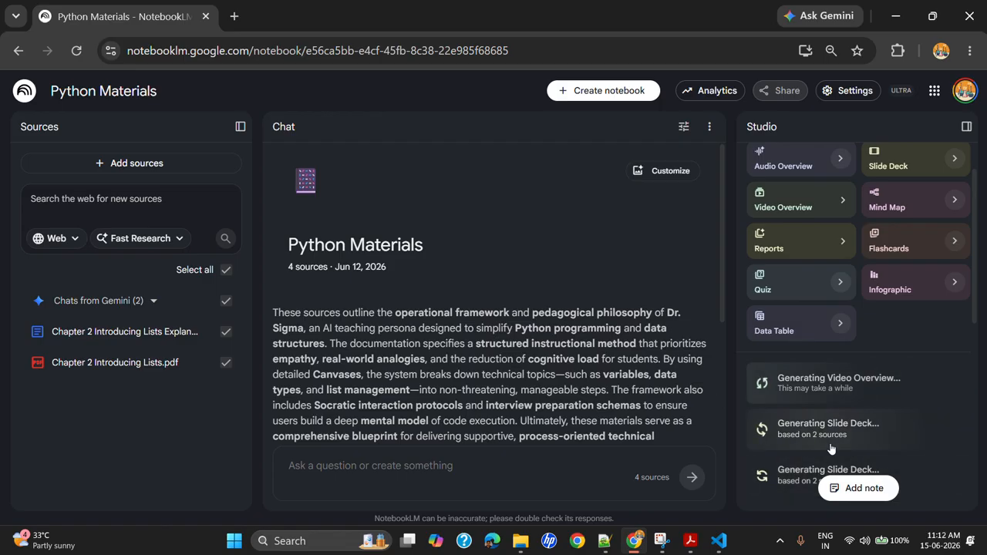
Review the prompt and sources of the Chapter2 Part1 slide deck through to the source list, and close them.
scroll(832, 449, down, 1)
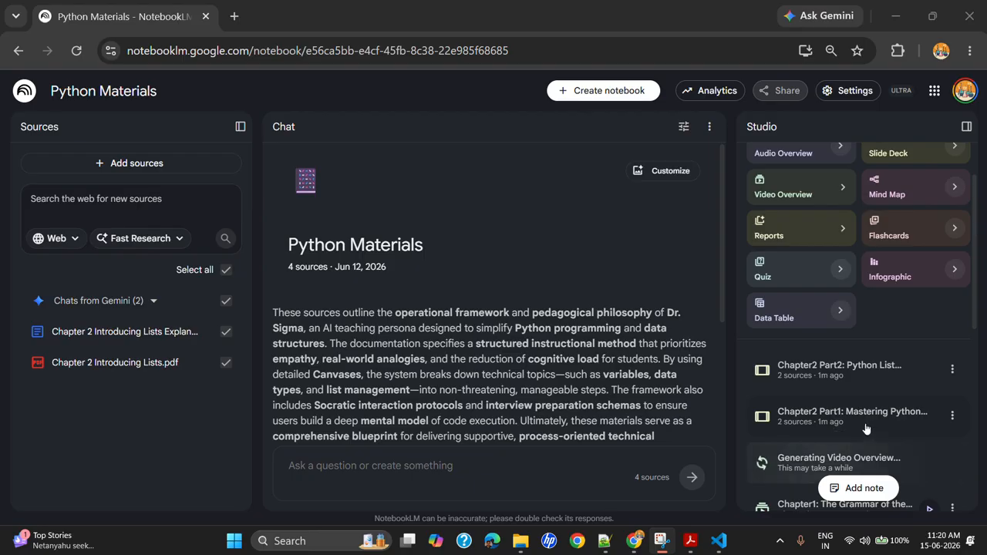
click(959, 429)
click(957, 426)
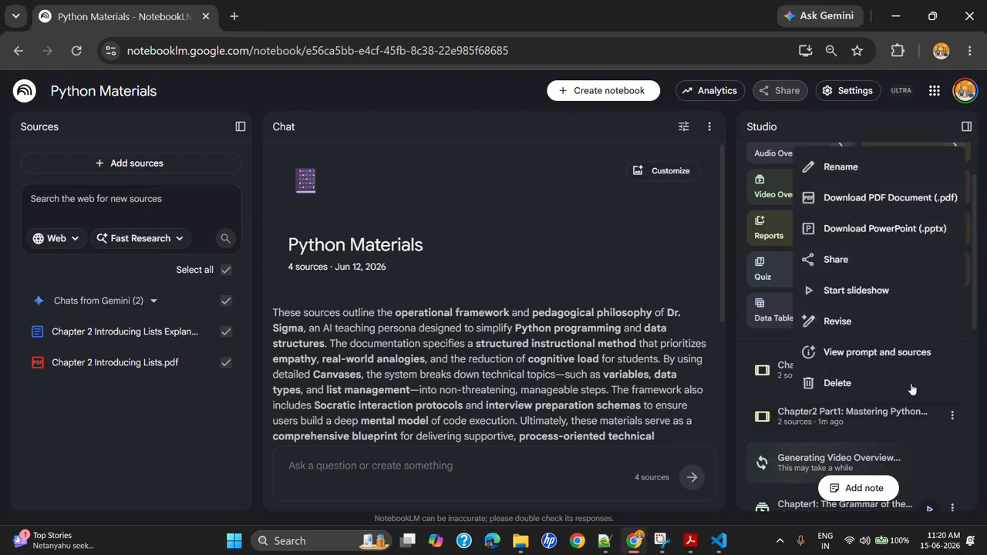
click(874, 357)
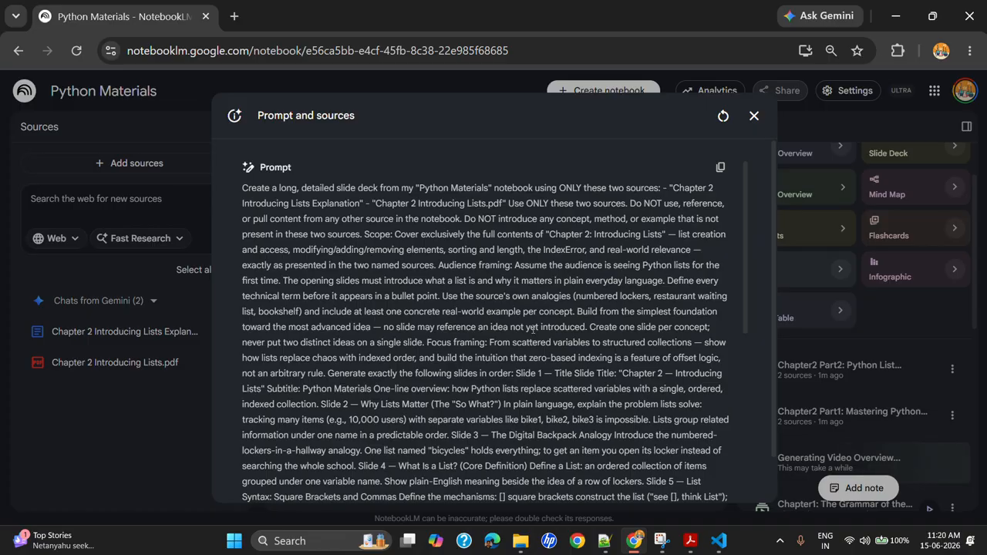
scroll(533, 330, down, 3)
scroll(531, 306, down, 2)
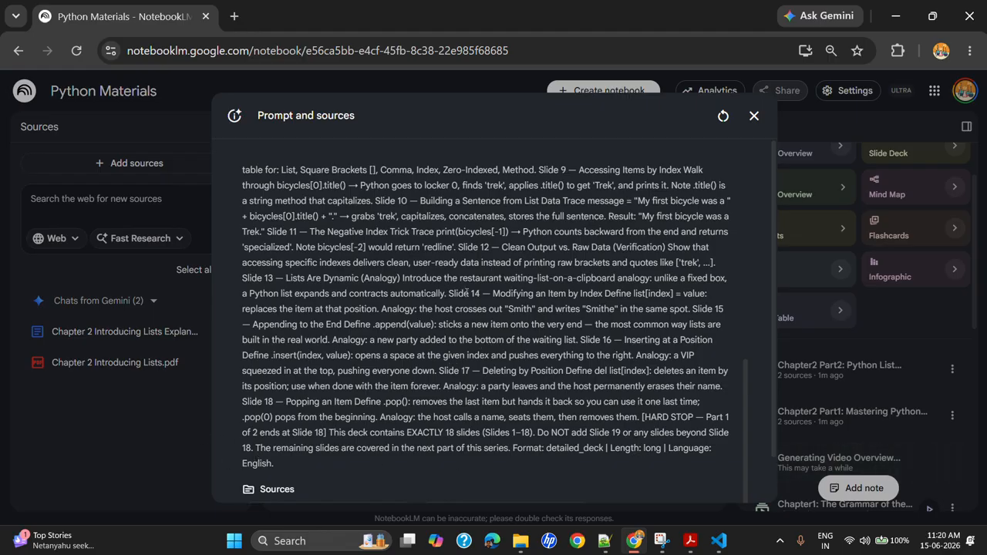
scroll(411, 462, down, 2)
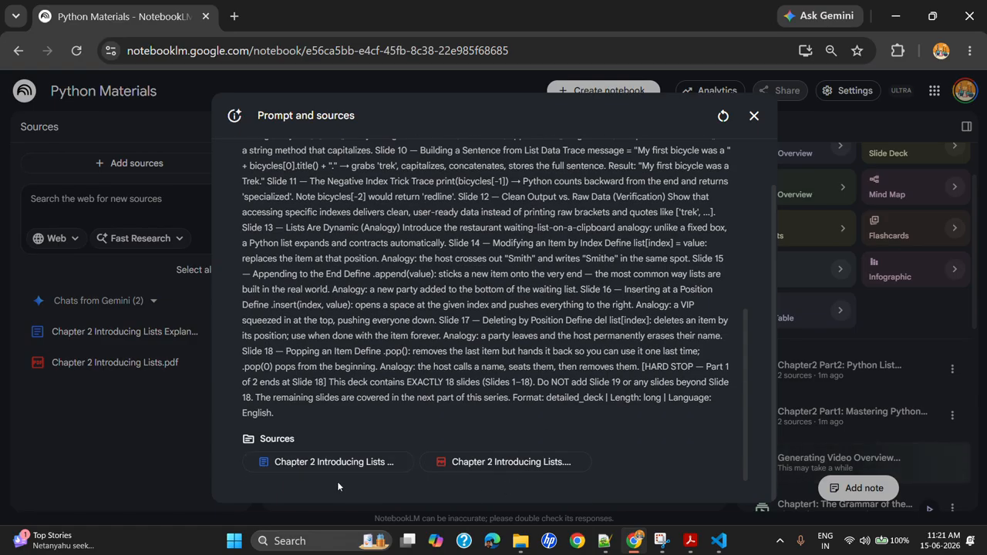
click(754, 116)
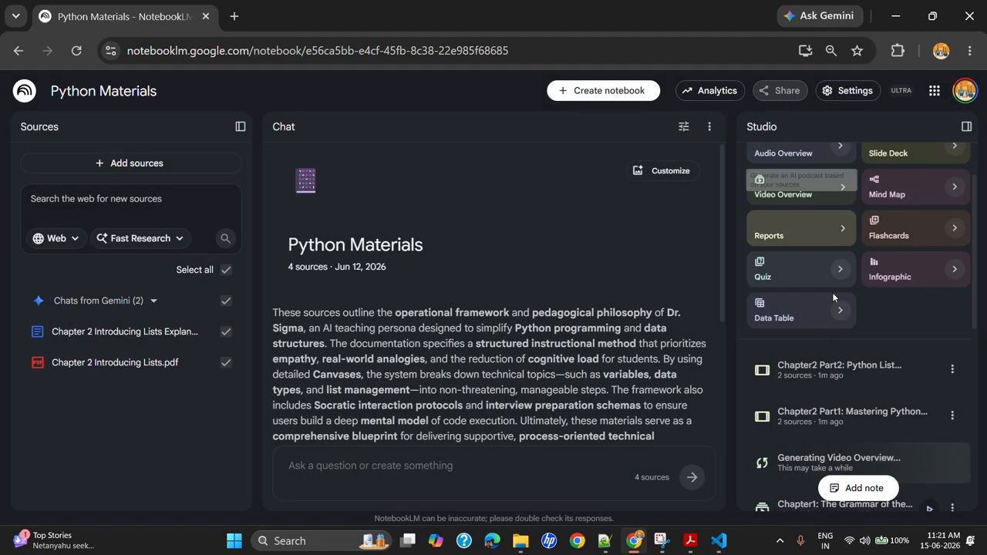
Review the prompt and sources of the Chapter2 Part2 slide deck through to the source list, and close them.
click(953, 369)
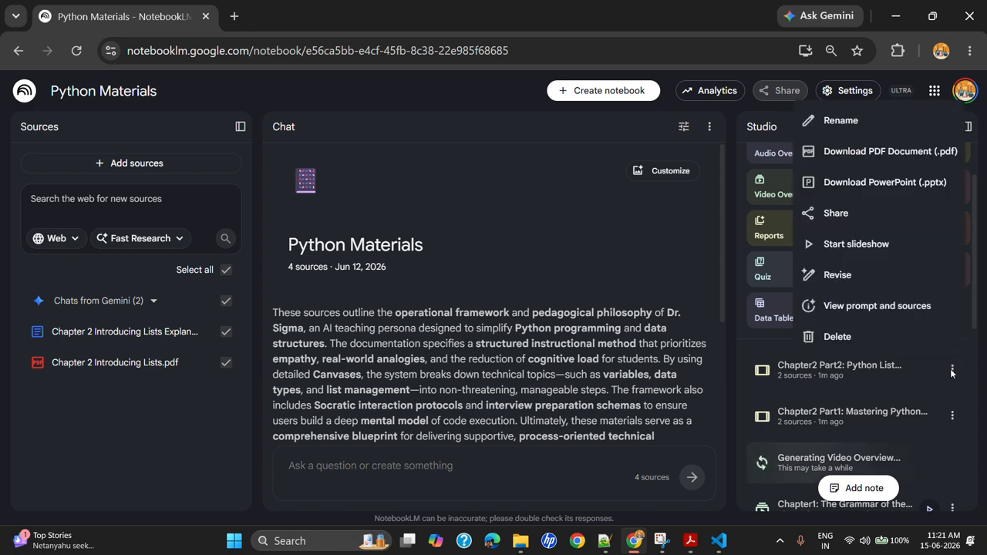
click(827, 306)
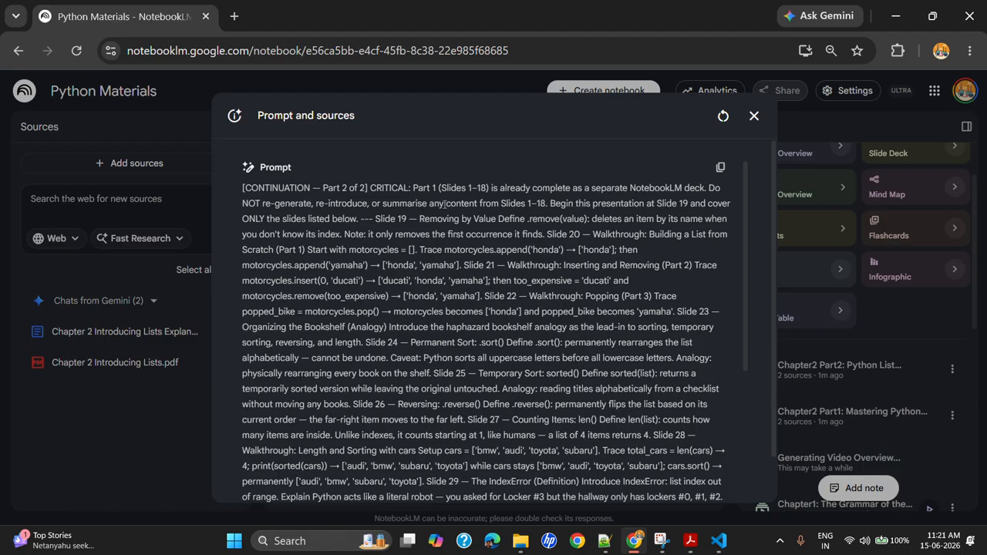
scroll(503, 301, down, 4)
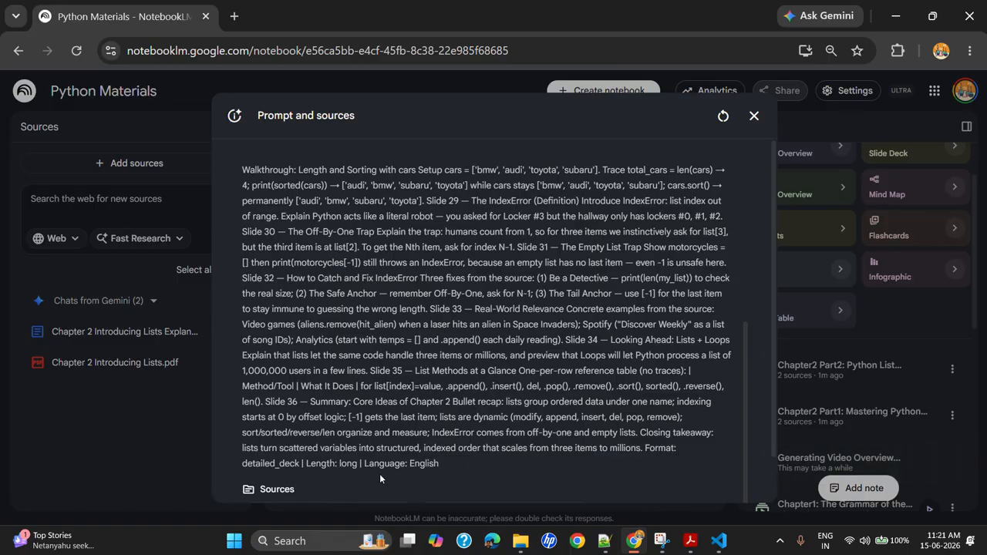
scroll(470, 477, down, 1)
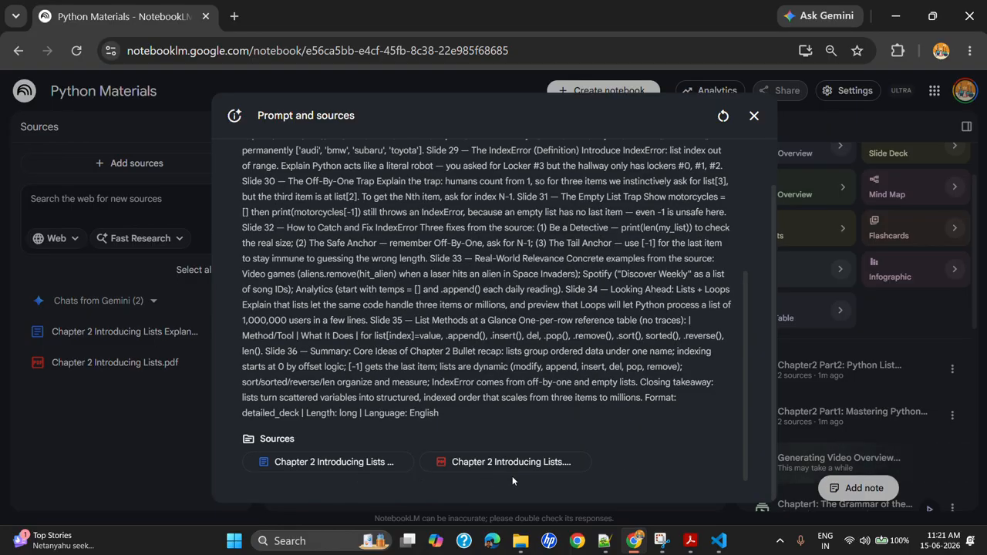
click(754, 116)
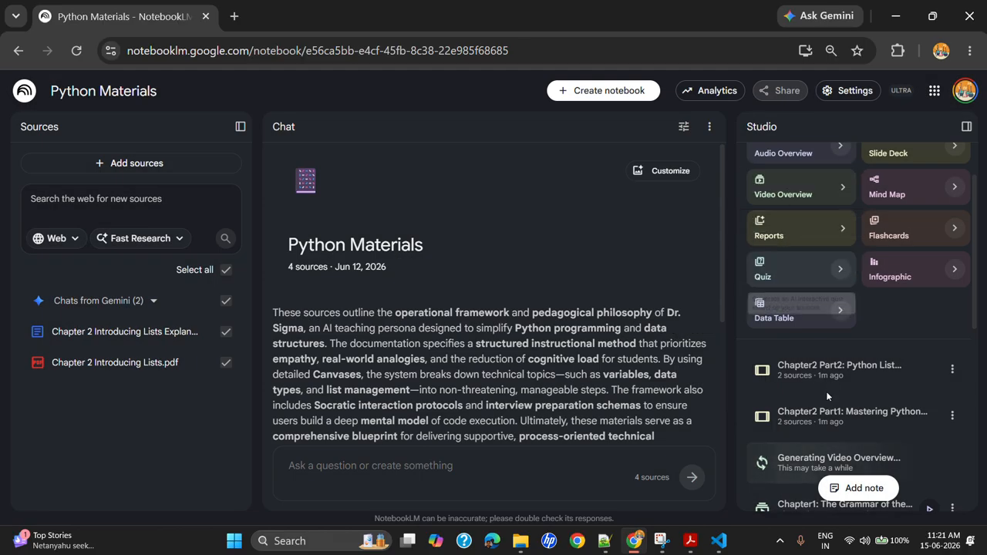
Open the Chapter2 Part1 slide deck in the notebook to view its slides.
click(859, 419)
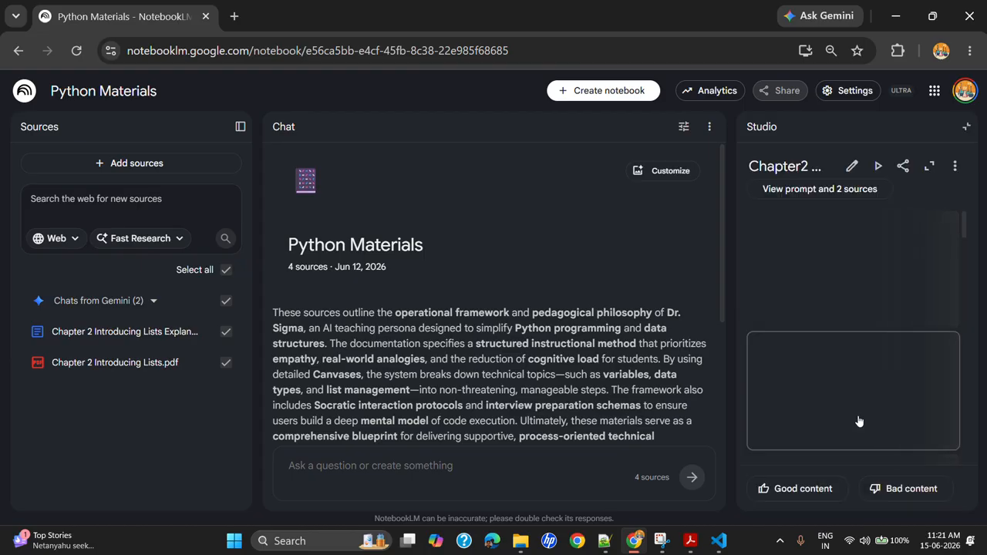